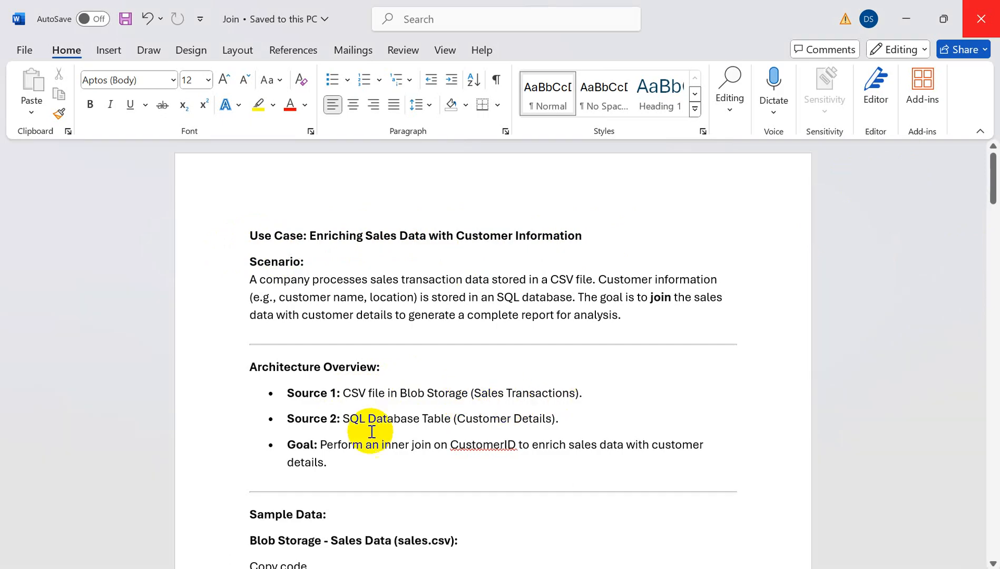
- Copy the sales.csv sample lines, OrderID,CustomerID,Amount header through 103,004,2000, from the Join document
drag(350, 416, 548, 418)
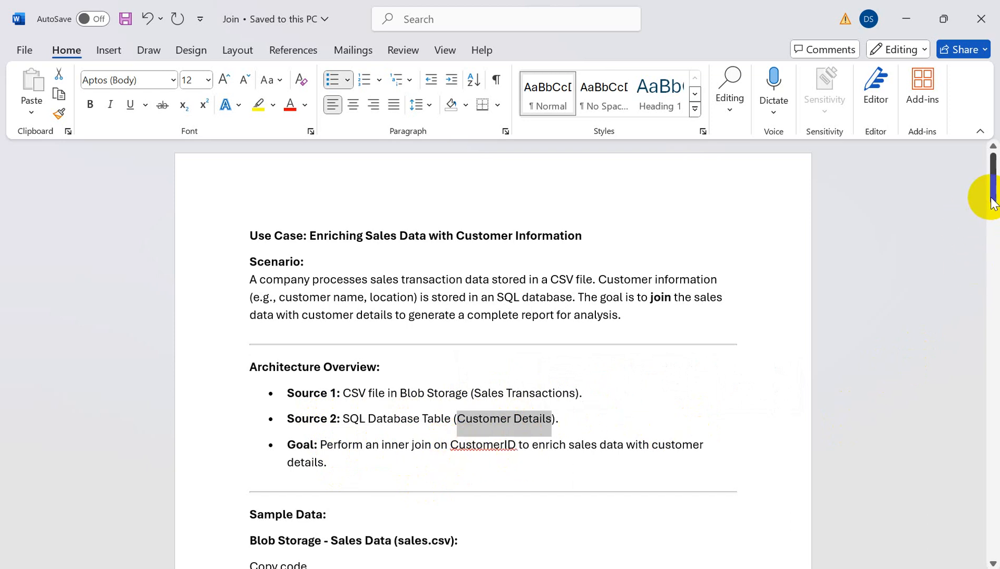
drag(991, 203, 990, 235)
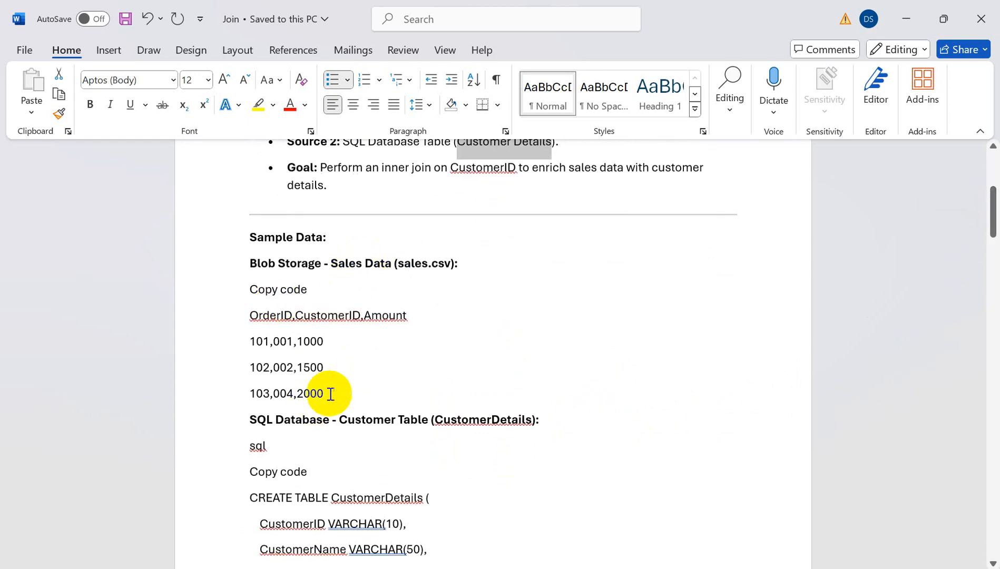
drag(324, 392, 247, 319)
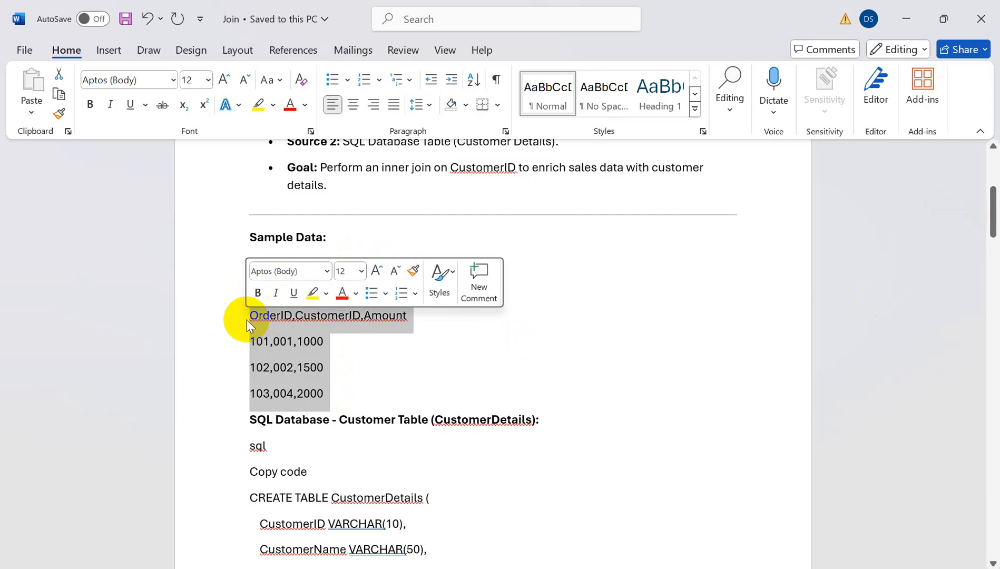
key(ctrl+c)
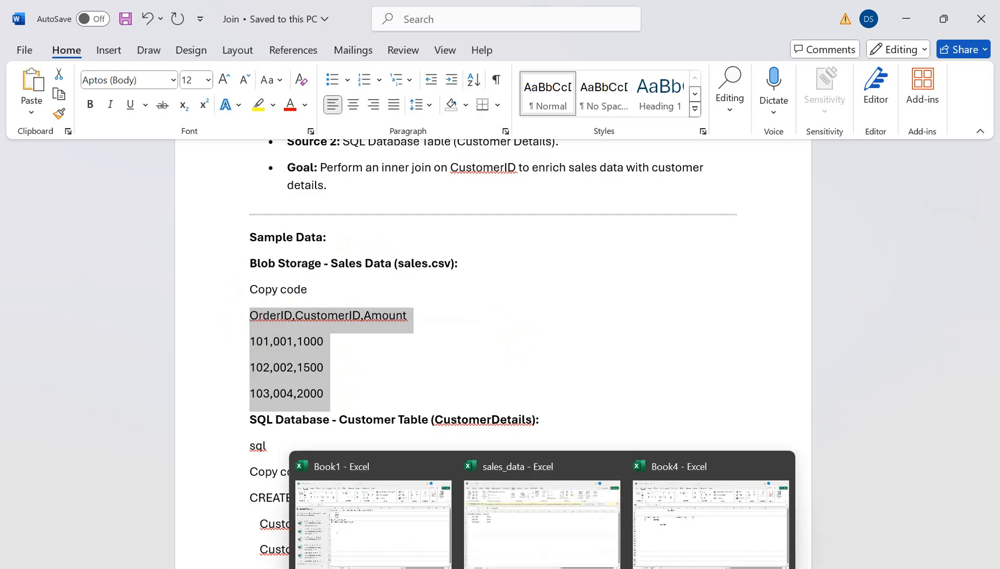
- Create a new blank Excel workbook from the Book1 window
click(542, 568)
click(329, 545)
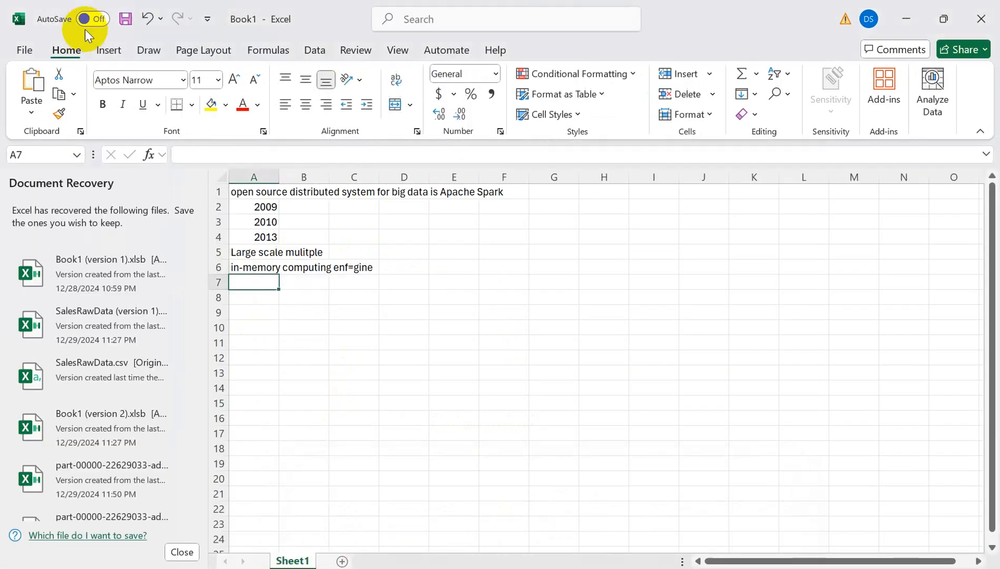
click(26, 51)
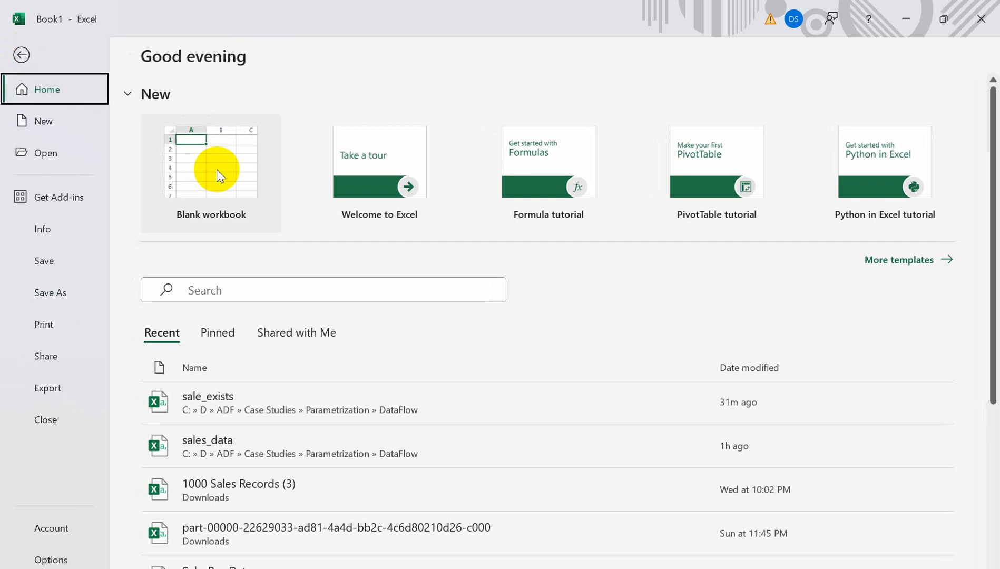
click(217, 168)
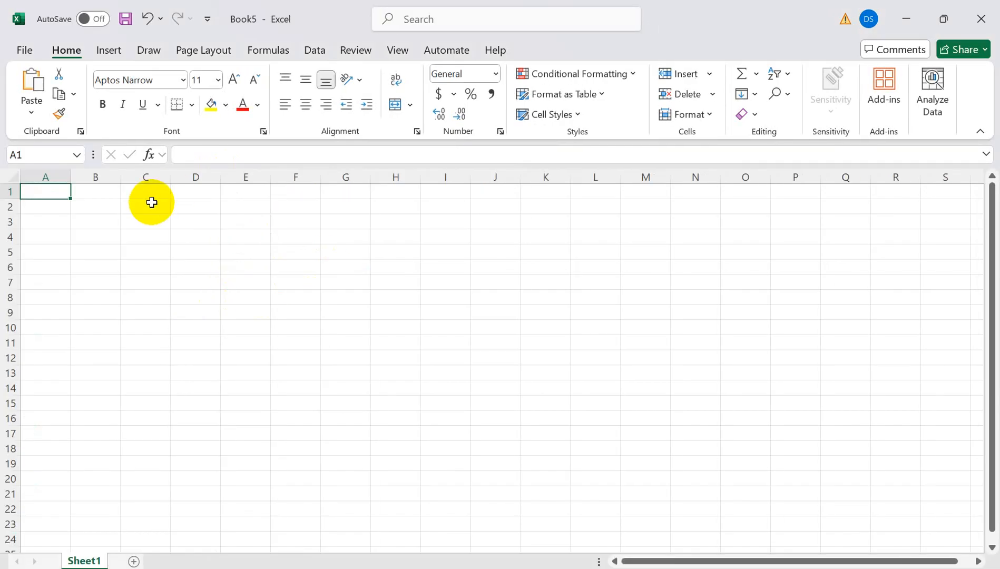
- Paste the sales lines into column A, widen it, and select the whole column
key(ctrl+v)
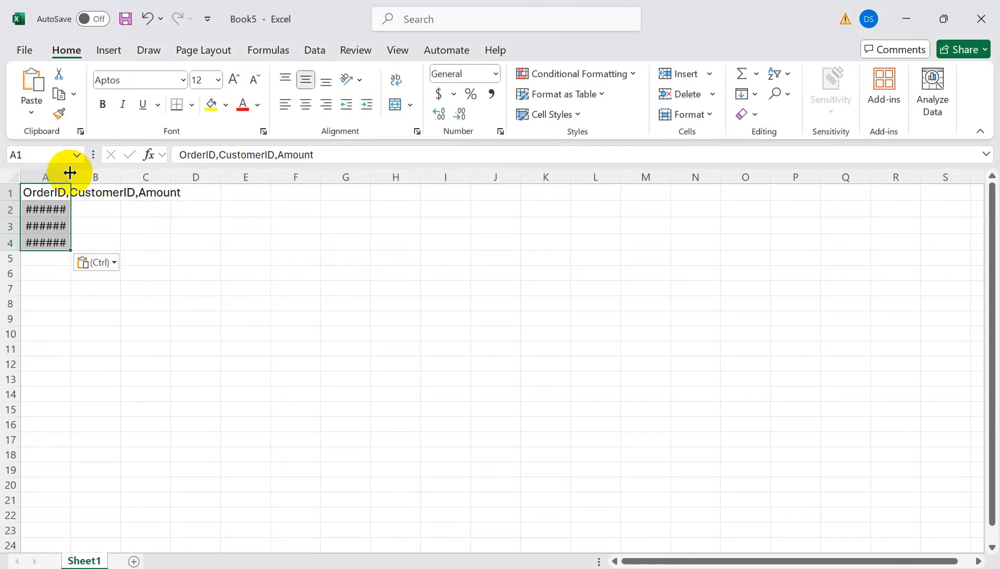
double_click(70, 172)
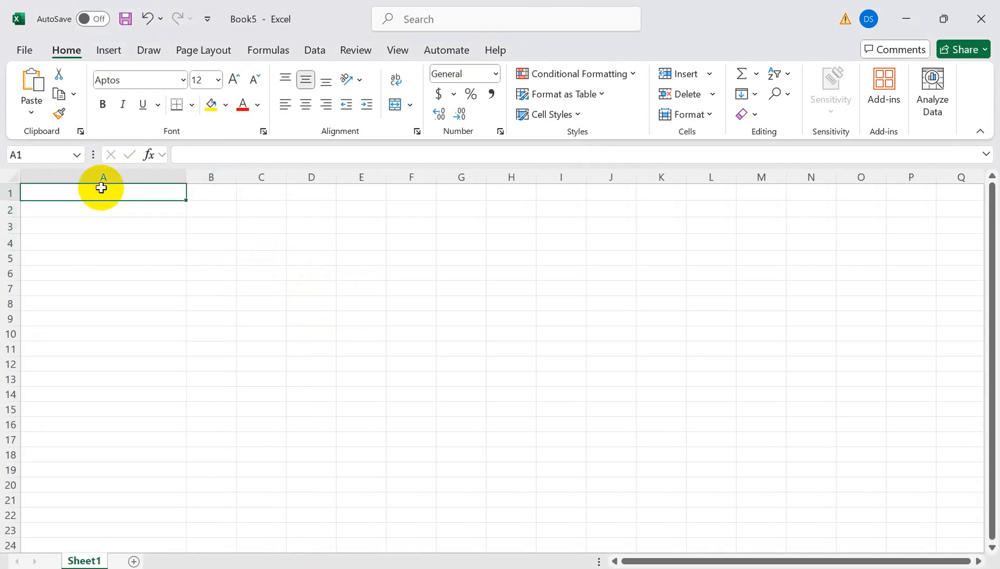
key(ctrl+v)
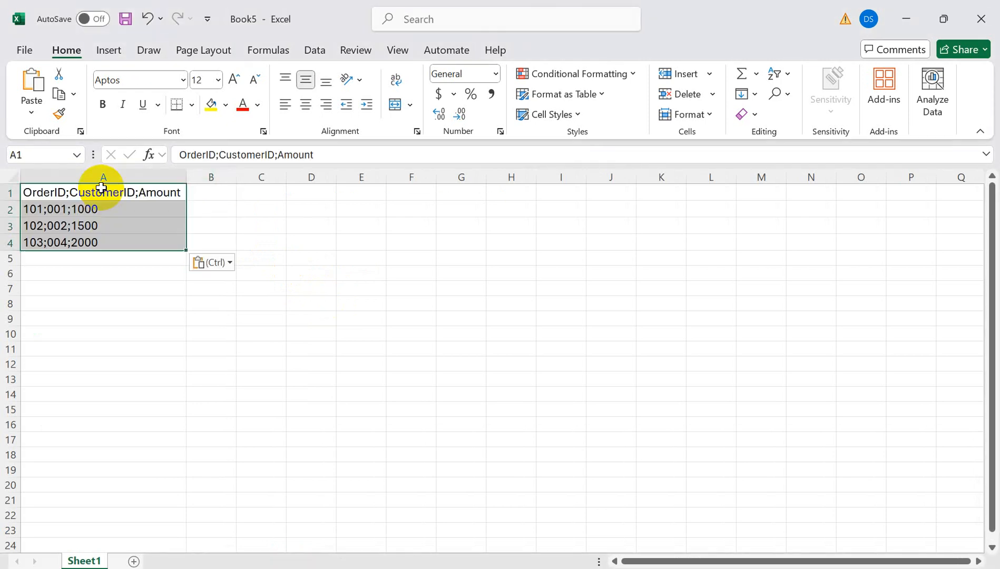
click(103, 164)
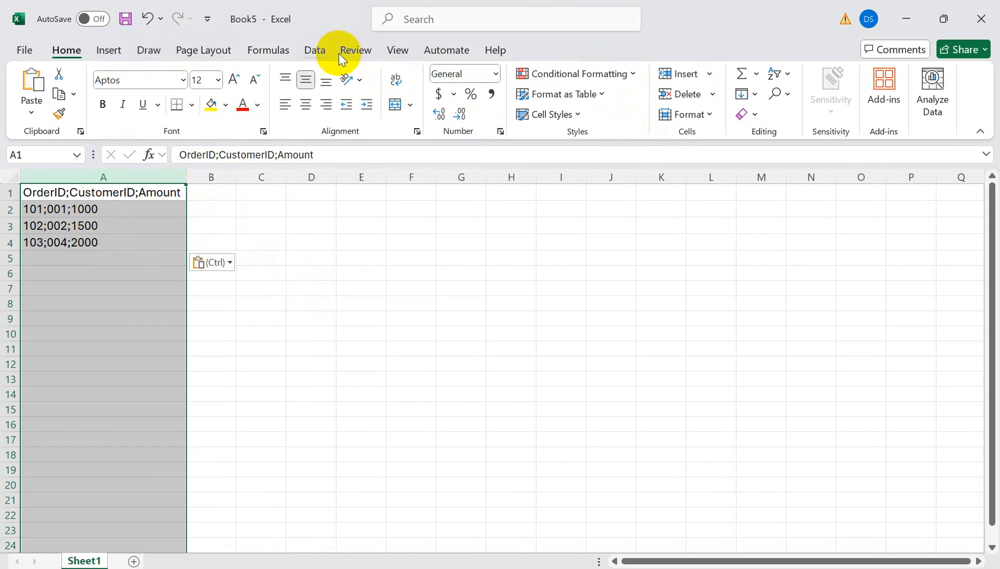
- Split column A with Text to Columns, semicolon-delimited, into OrderID, CustomerID and Amount columns
click(317, 50)
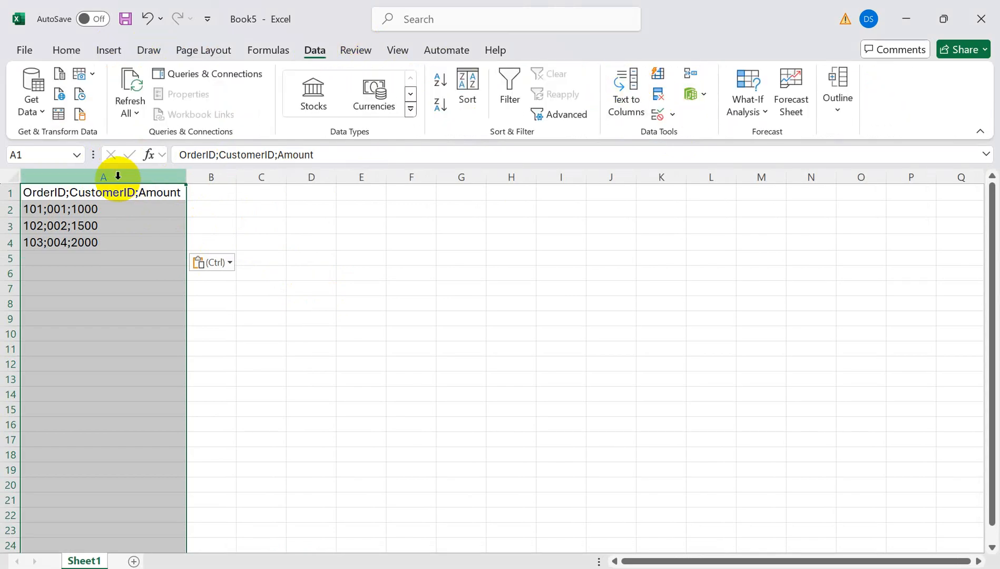
click(622, 79)
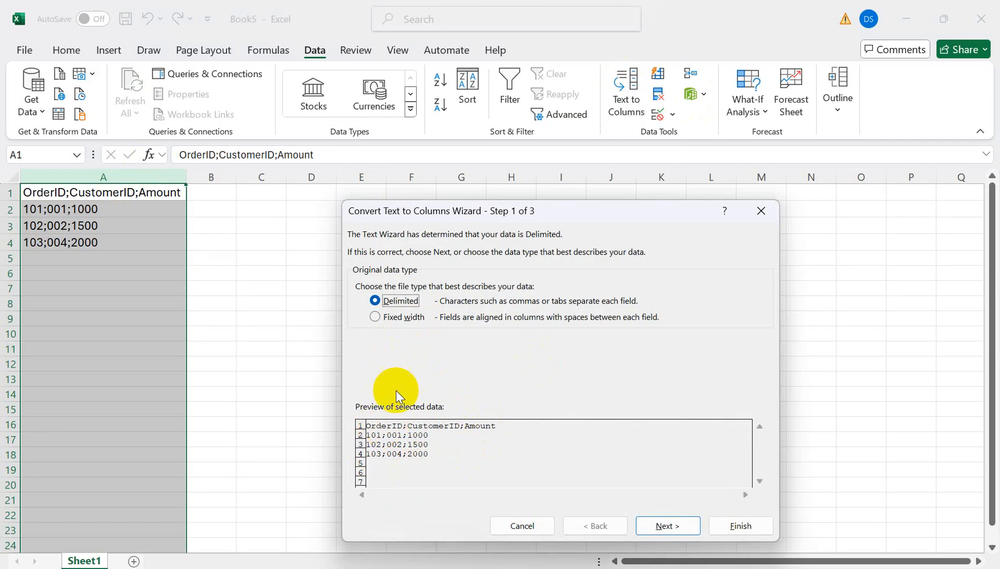
click(667, 526)
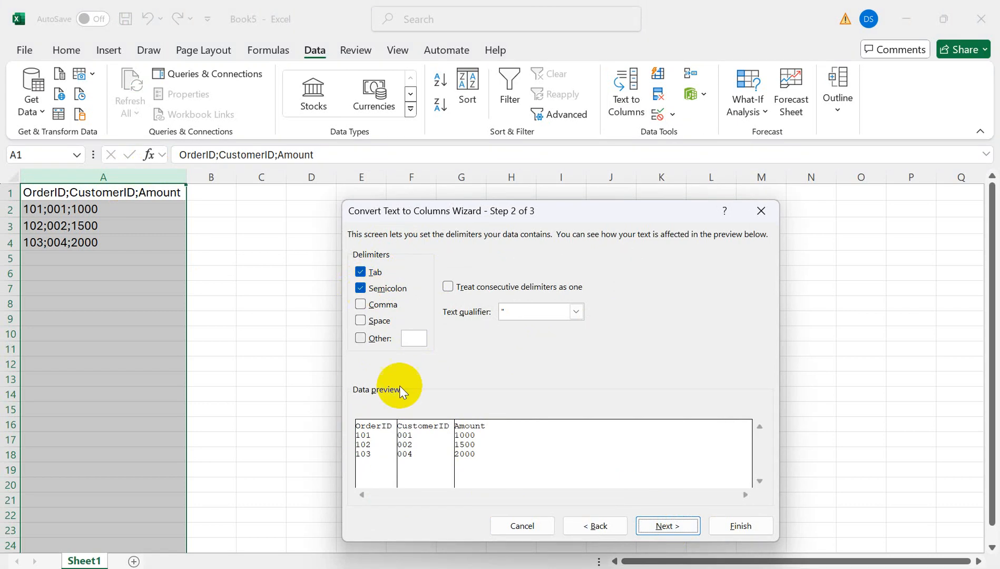
click(658, 527)
click(734, 528)
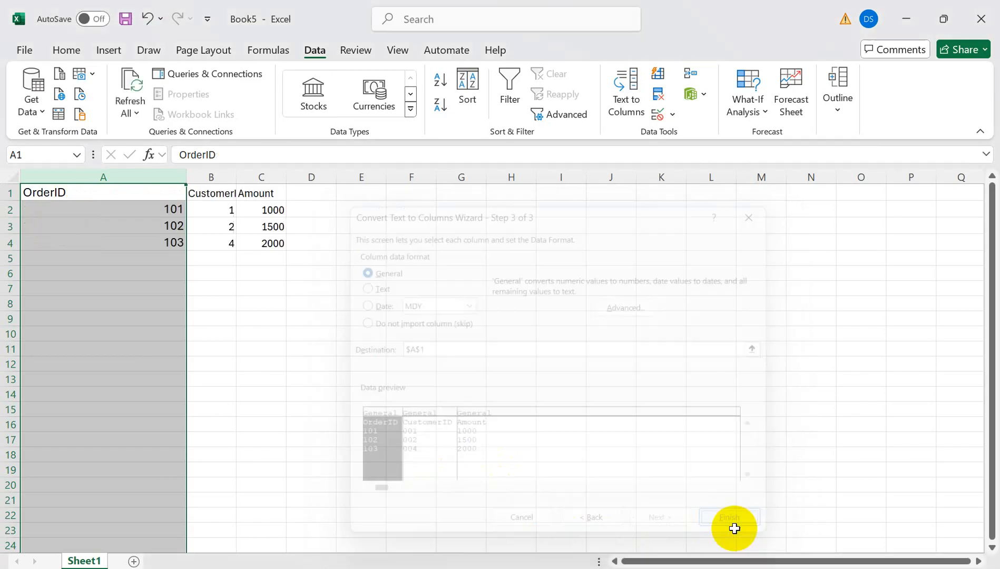
- Save the workbook as CSV (Comma delimited) named Sales_join in the DataFlow folder
click(25, 50)
click(50, 298)
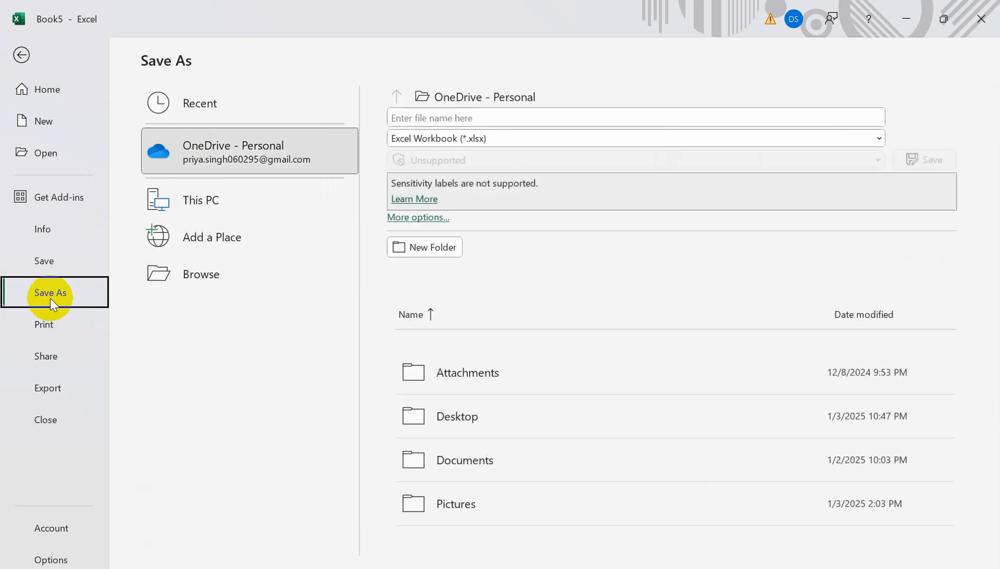
click(191, 278)
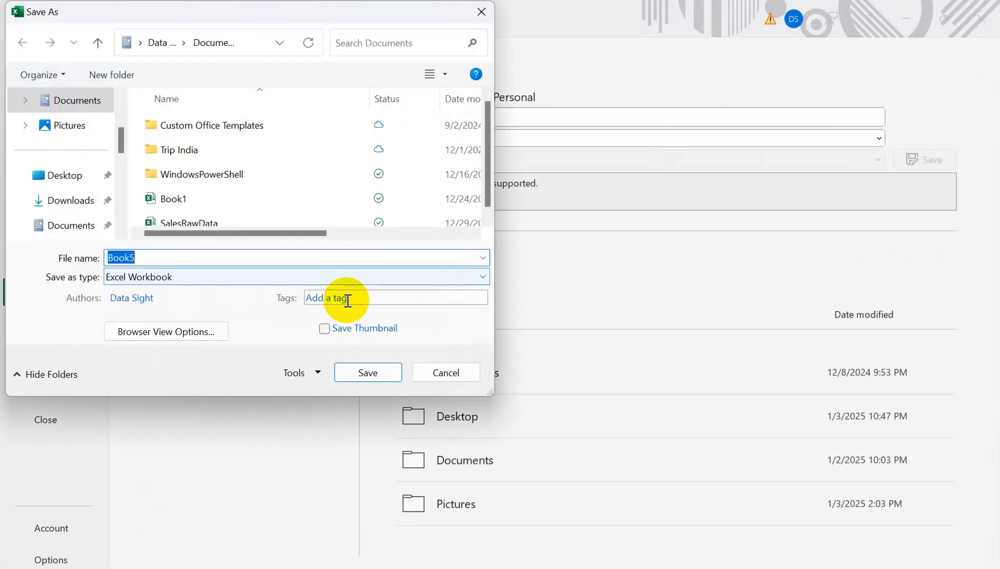
click(244, 276)
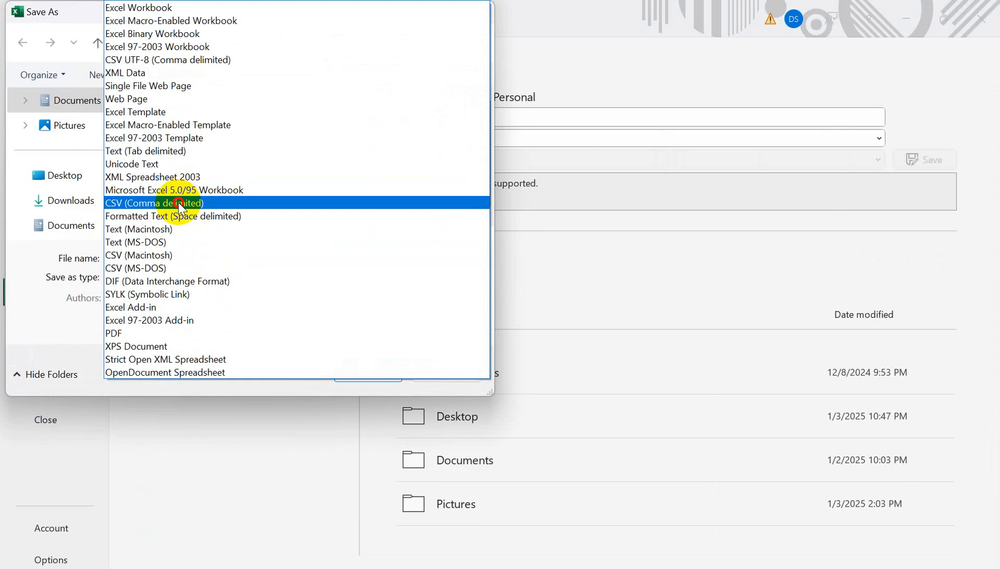
click(189, 202)
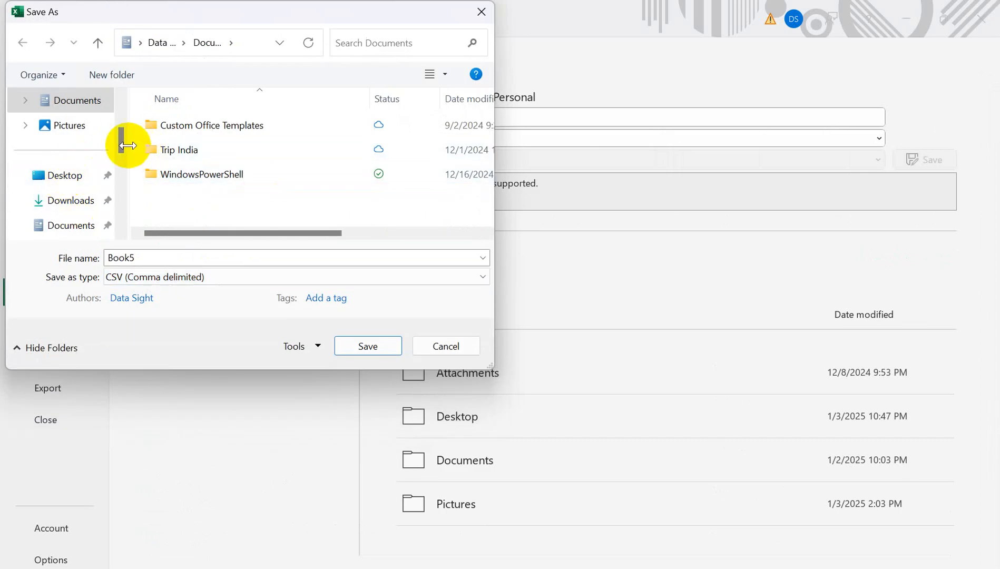
drag(120, 146, 123, 190)
click(79, 205)
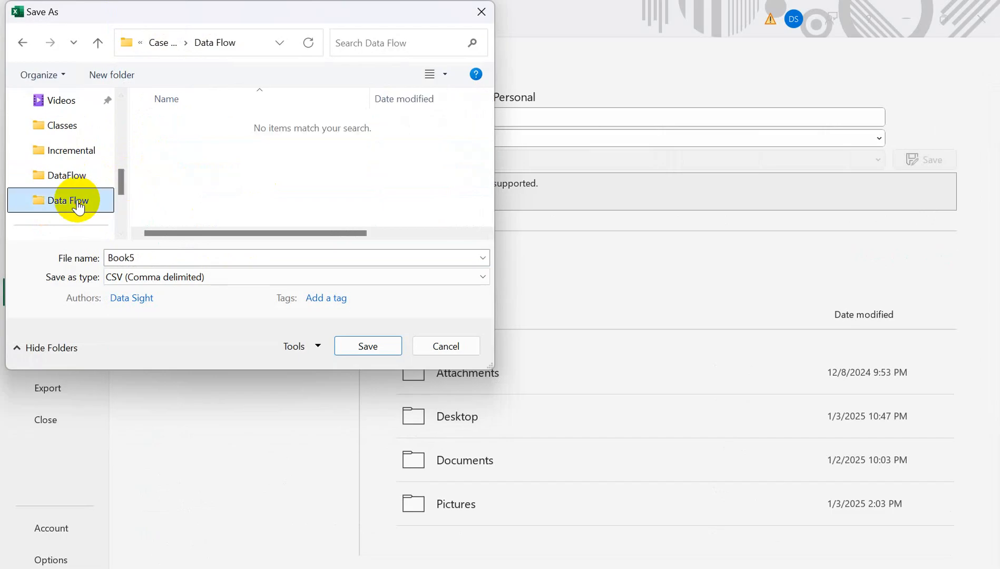
click(70, 179)
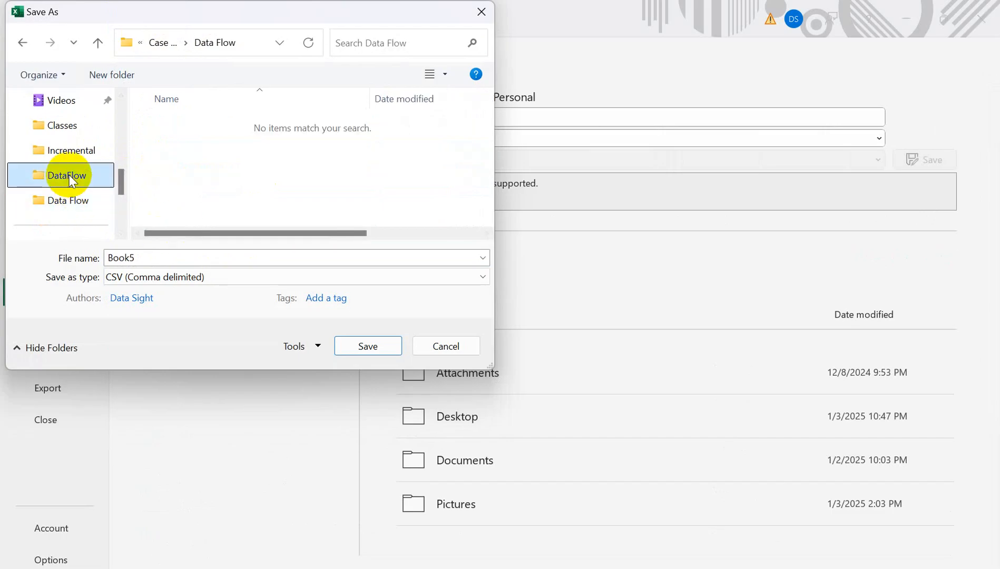
click(169, 260)
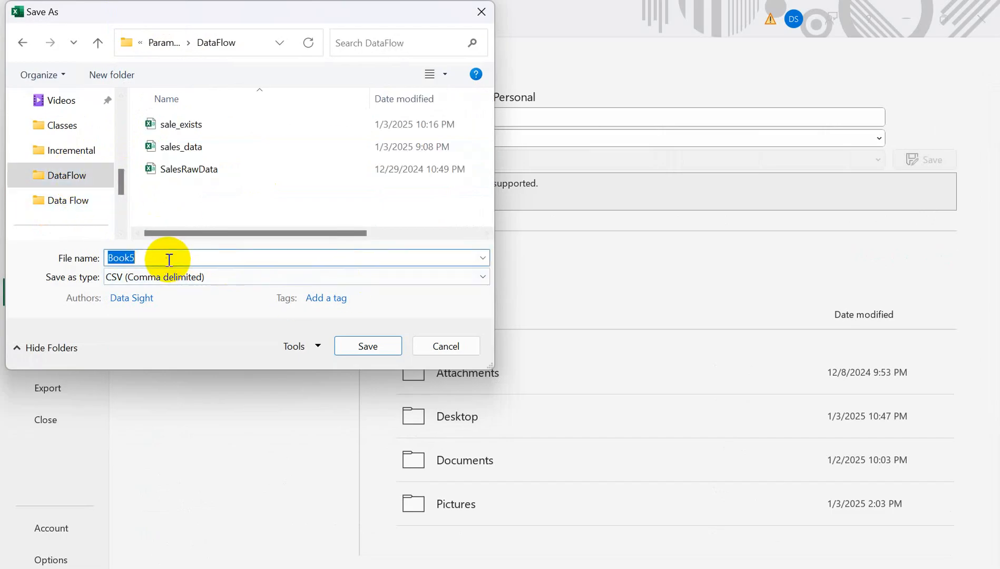
text(Sa)
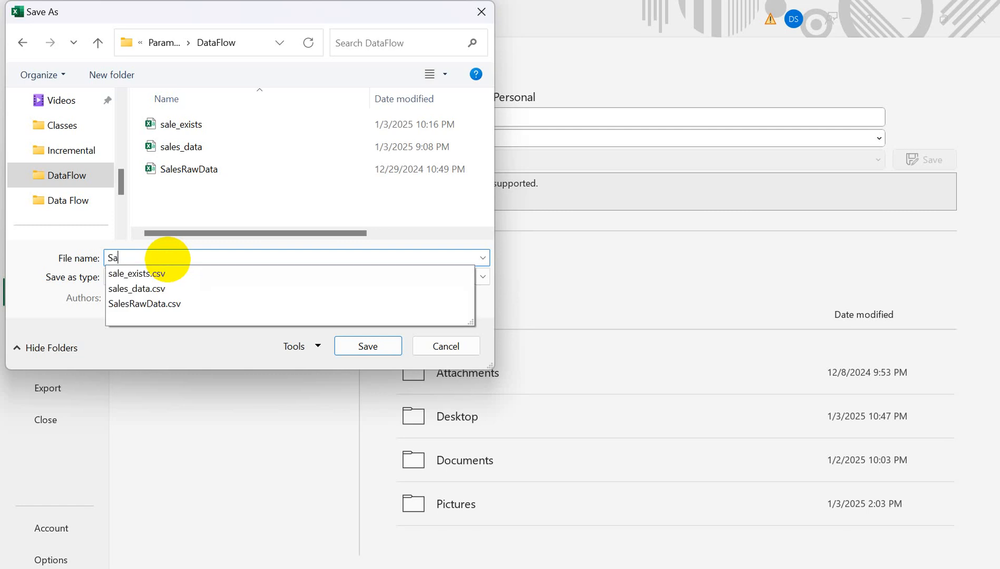
text(les_join)
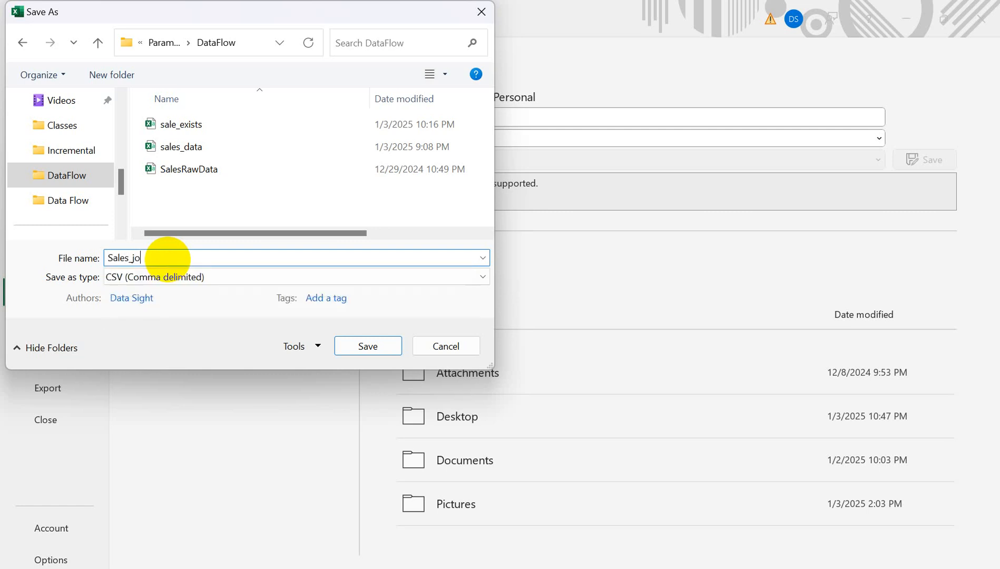
click(350, 348)
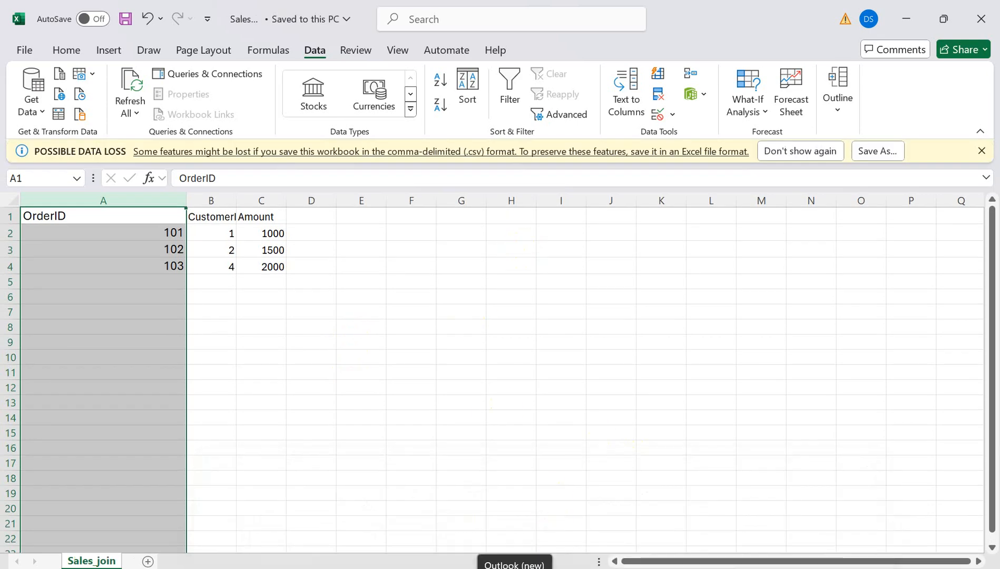
- Navigate to the dataflowinput container in the saadcls storage account
mouse_move(577, 568)
click(570, 520)
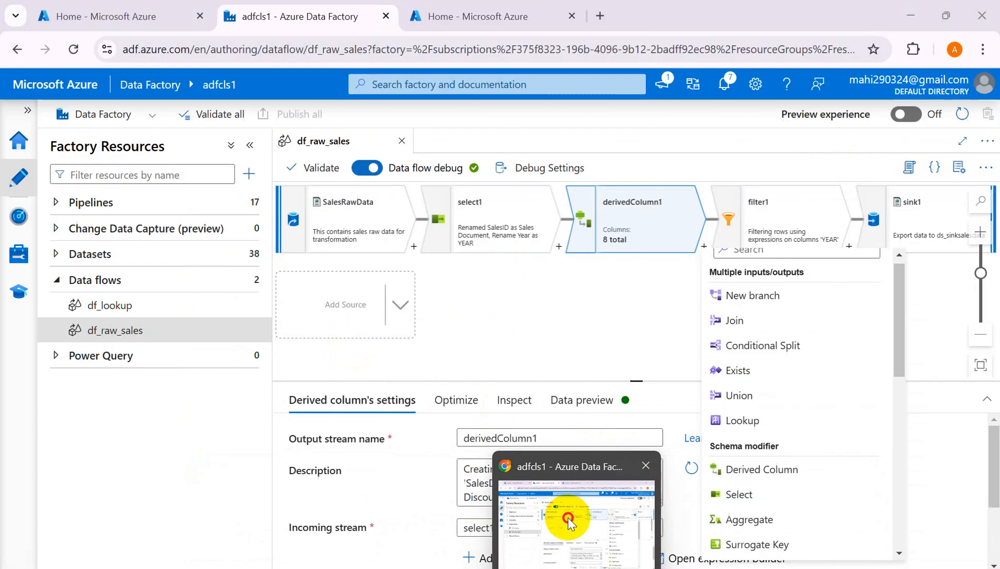
click(95, 18)
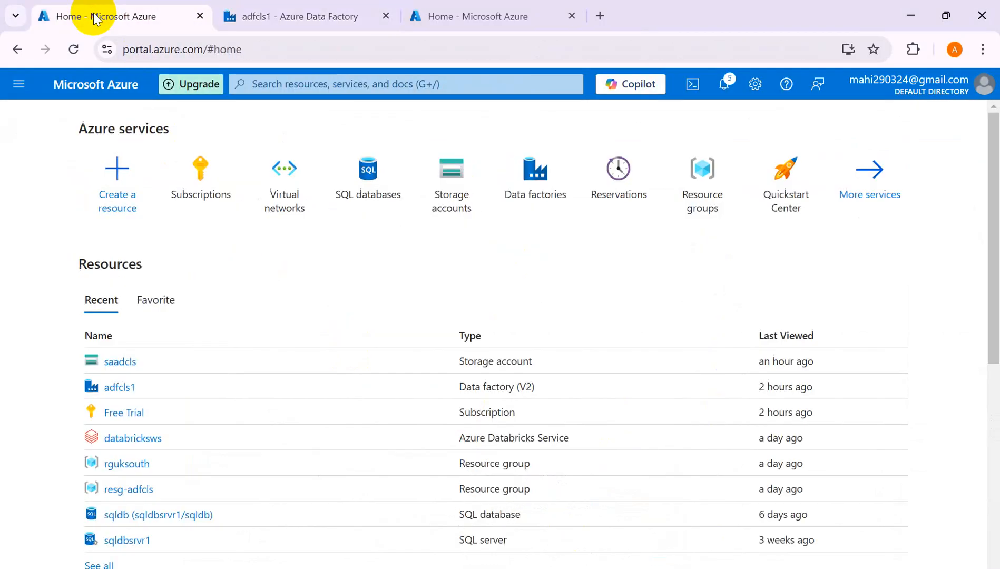
click(120, 363)
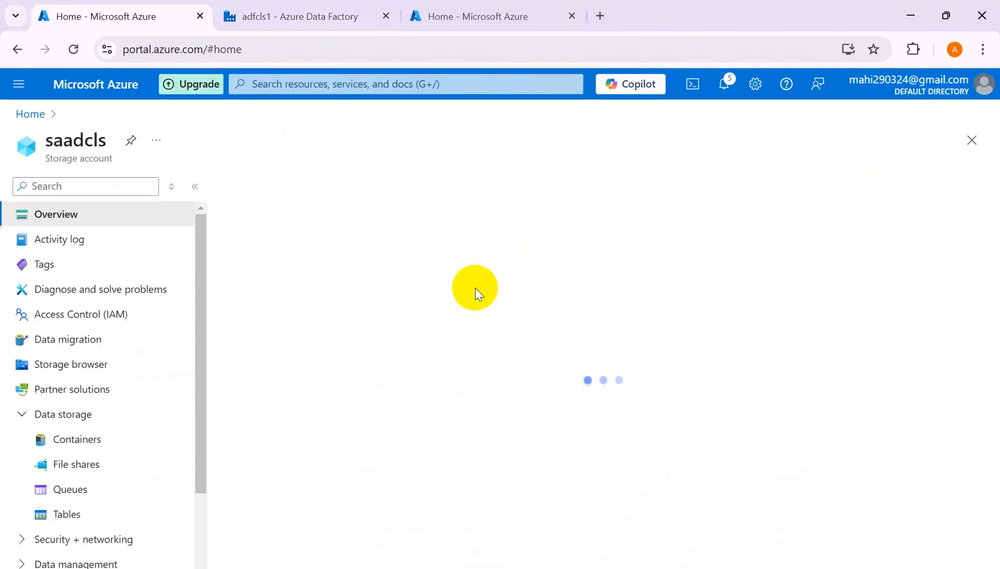
click(102, 467)
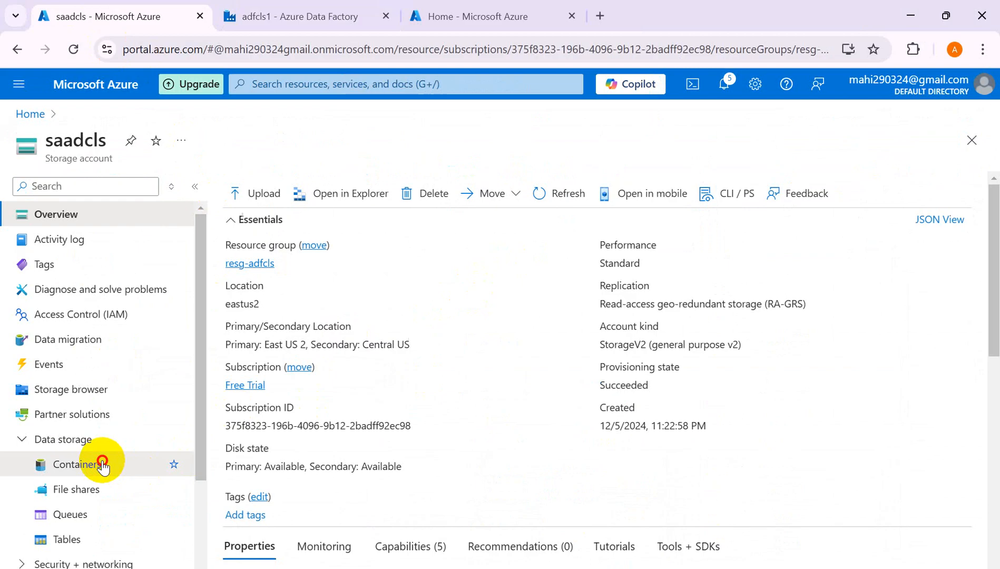
drag(997, 392, 984, 462)
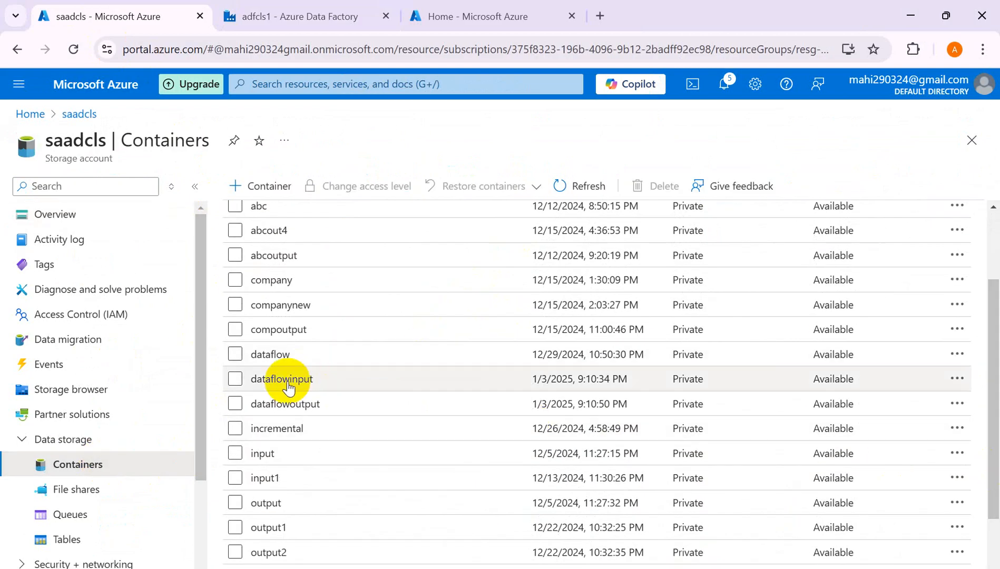
click(286, 379)
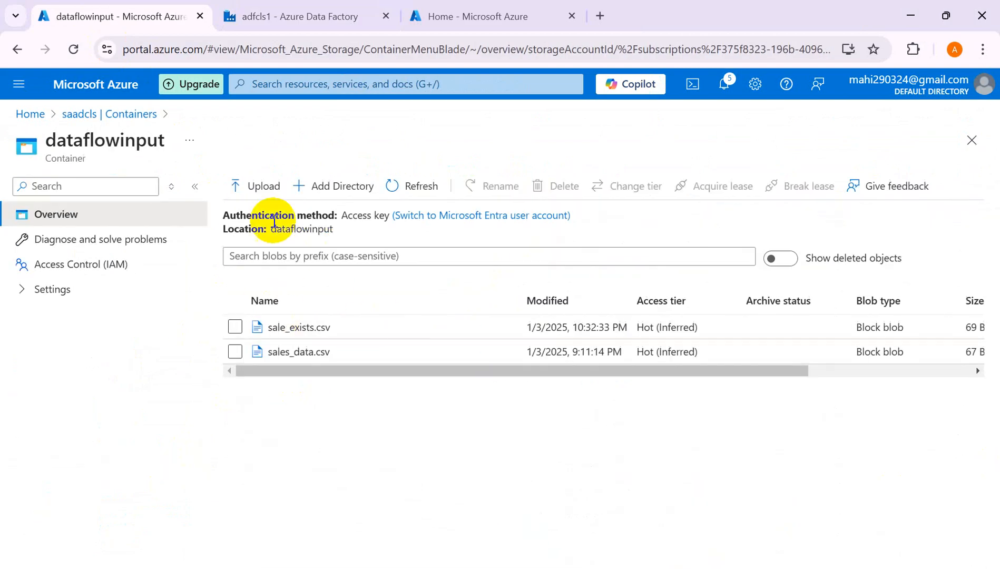
- Upload the local Sales_join.csv file into the dataflowinput container
click(262, 189)
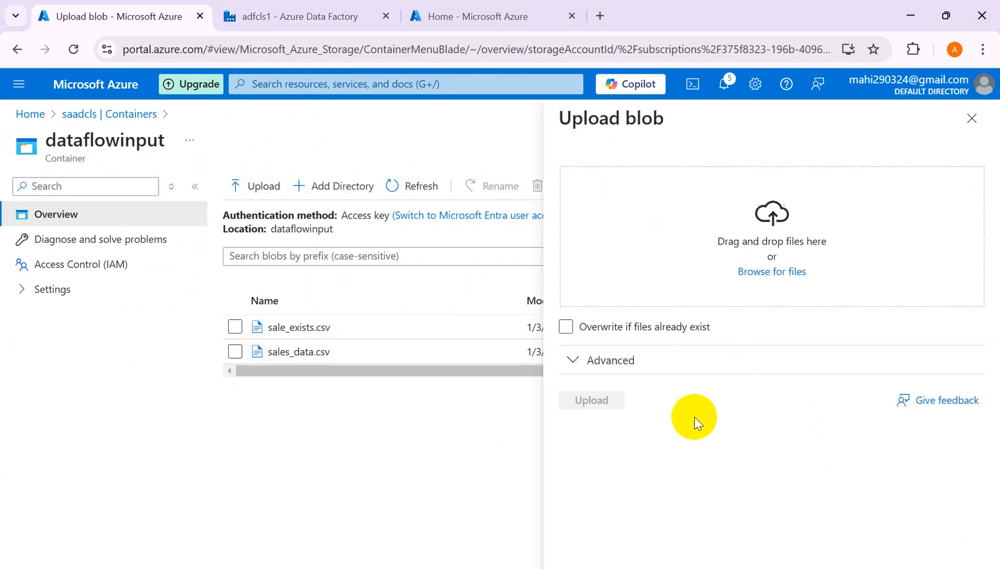
click(769, 272)
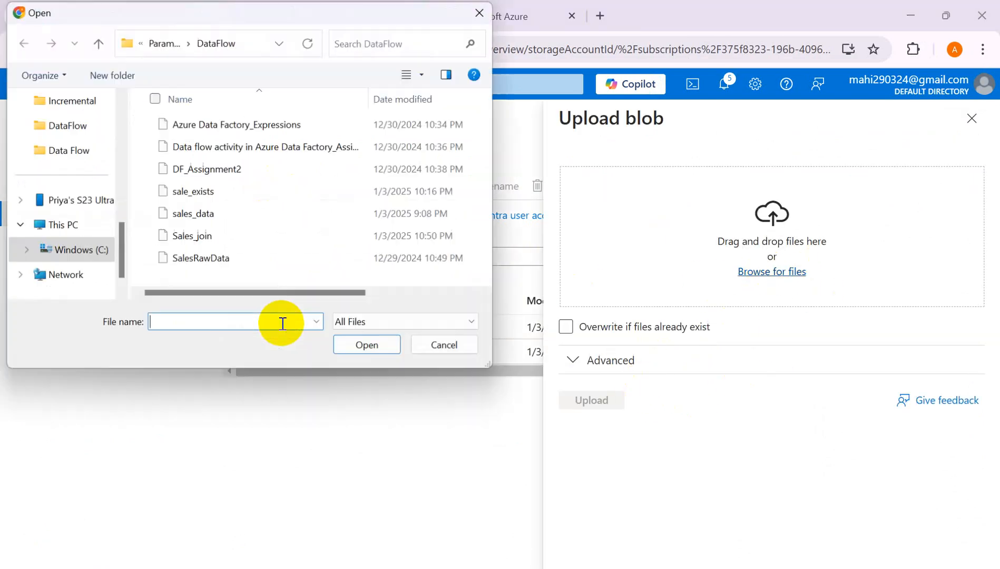
click(204, 239)
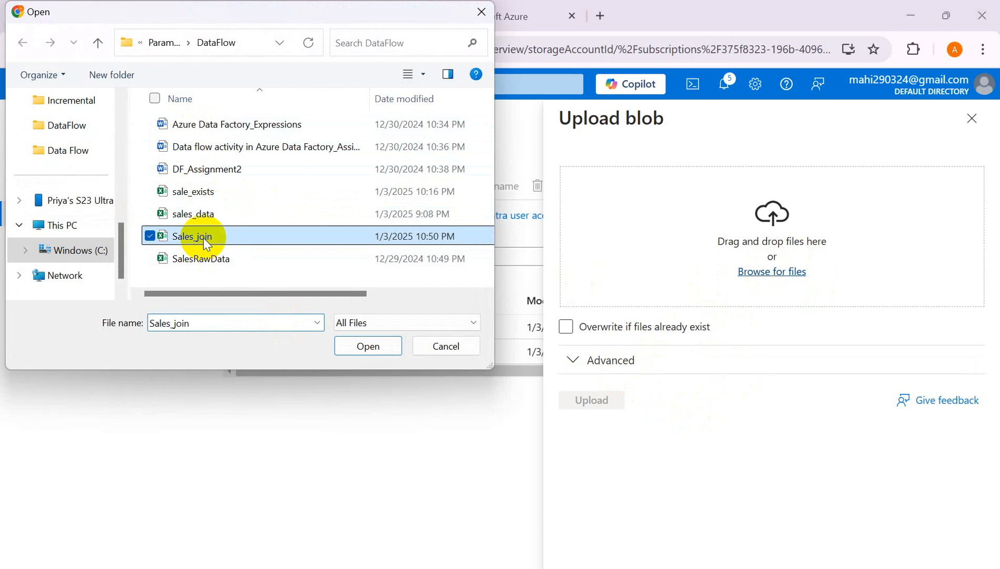
click(369, 347)
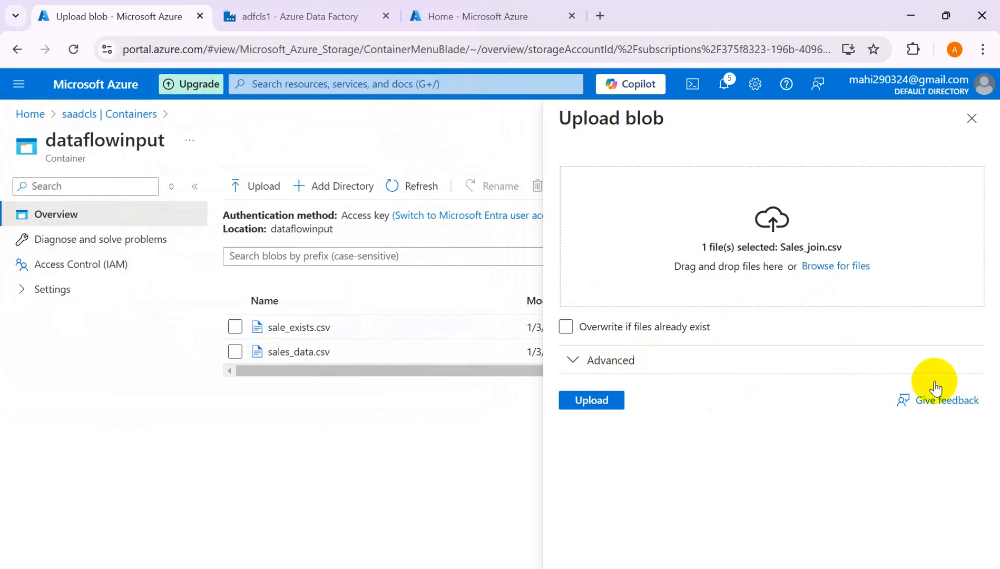
click(605, 401)
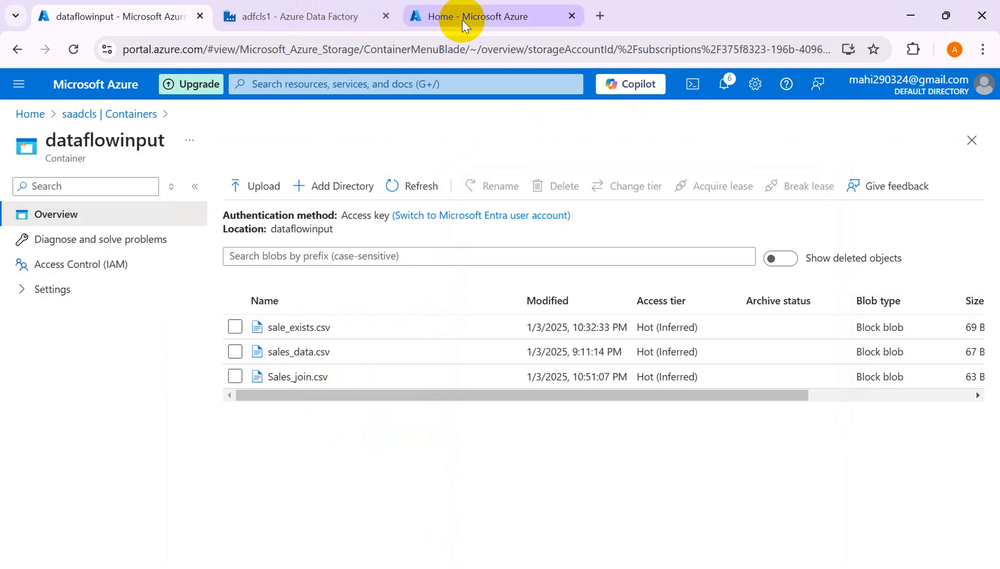
- Open the Query editor (preview) of the sqldb SQL database from the Azure home page
click(463, 23)
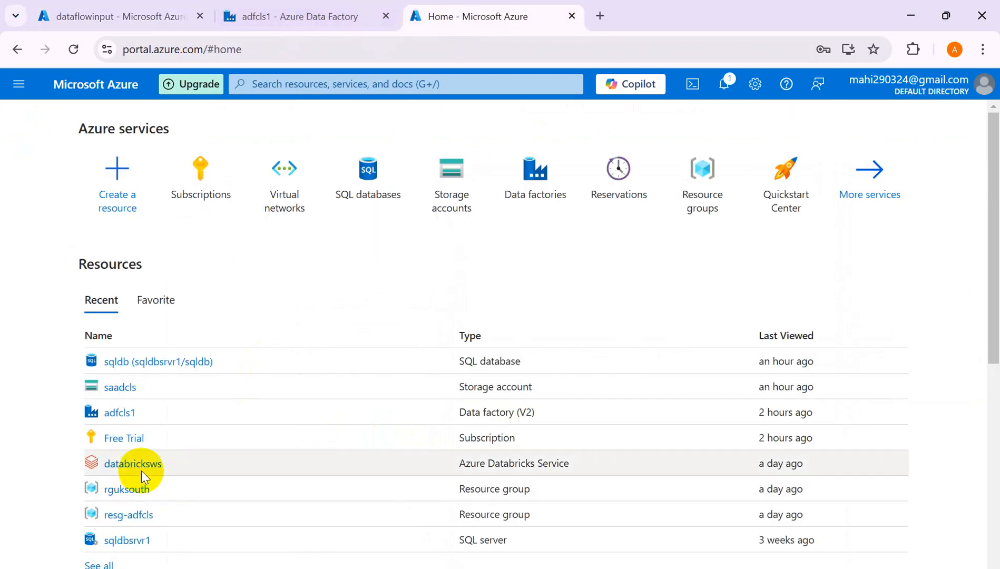
scroll(998, 410, down, 3)
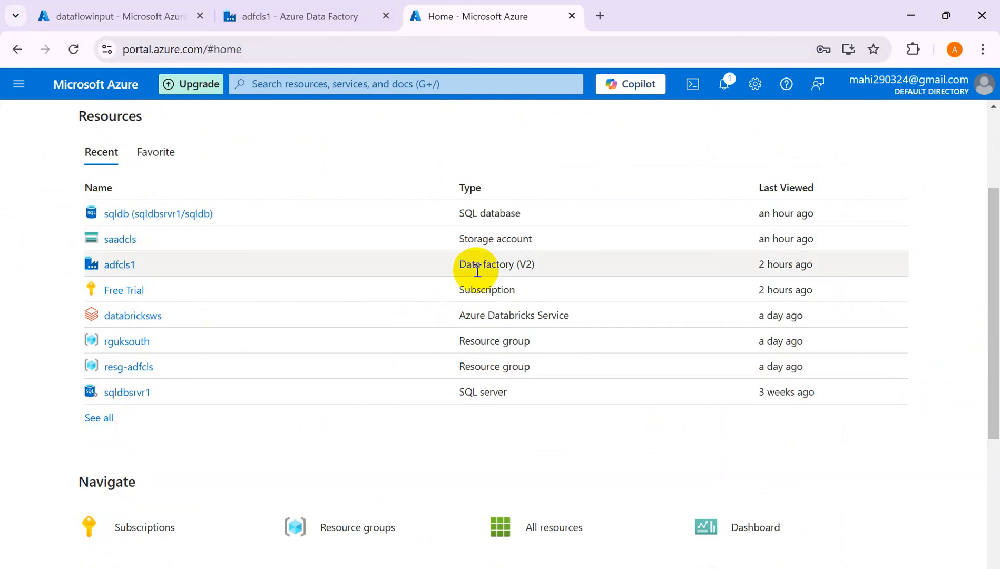
click(156, 215)
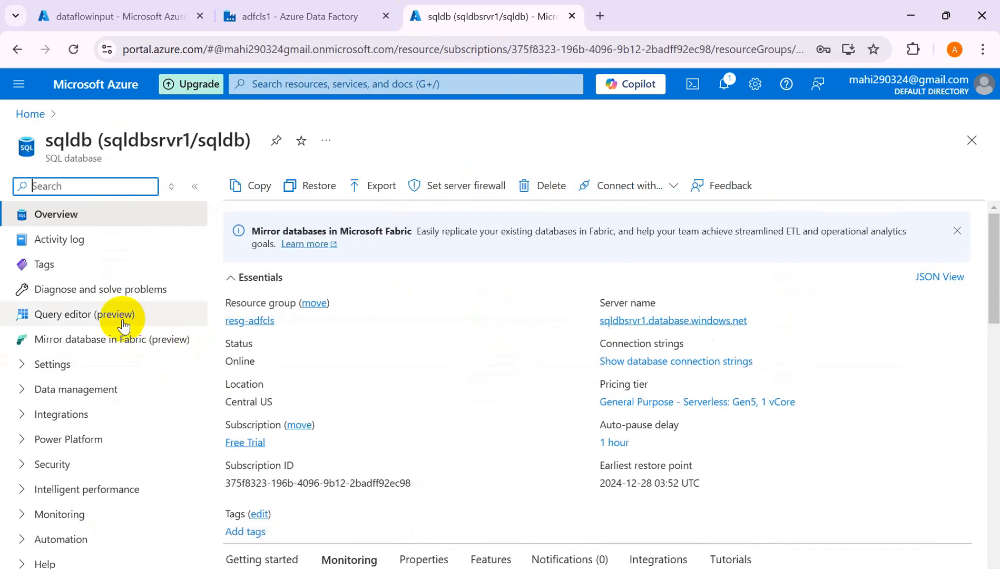
click(105, 315)
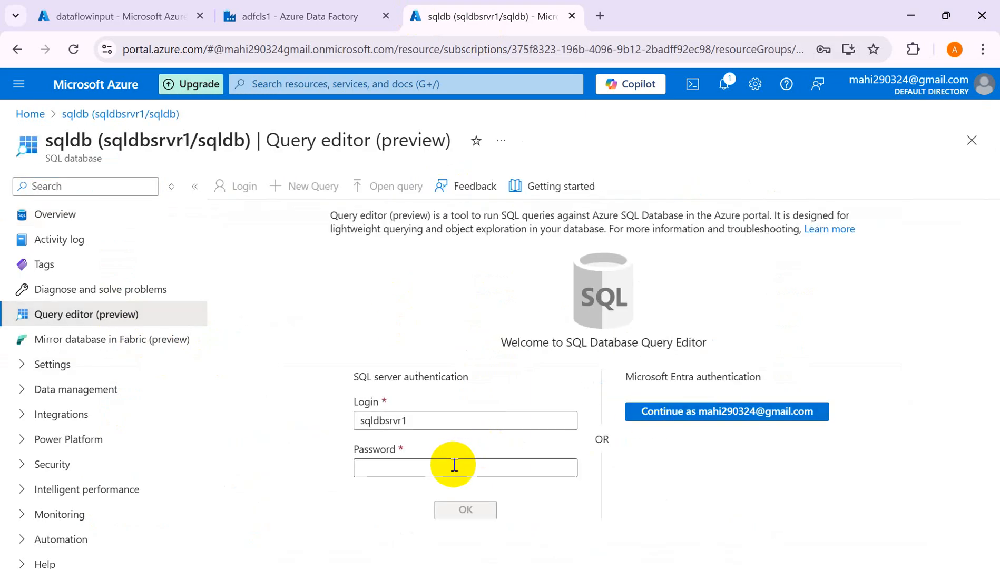
- Sign in with SQL server authentication by entering the login password
click(453, 465)
text(*)
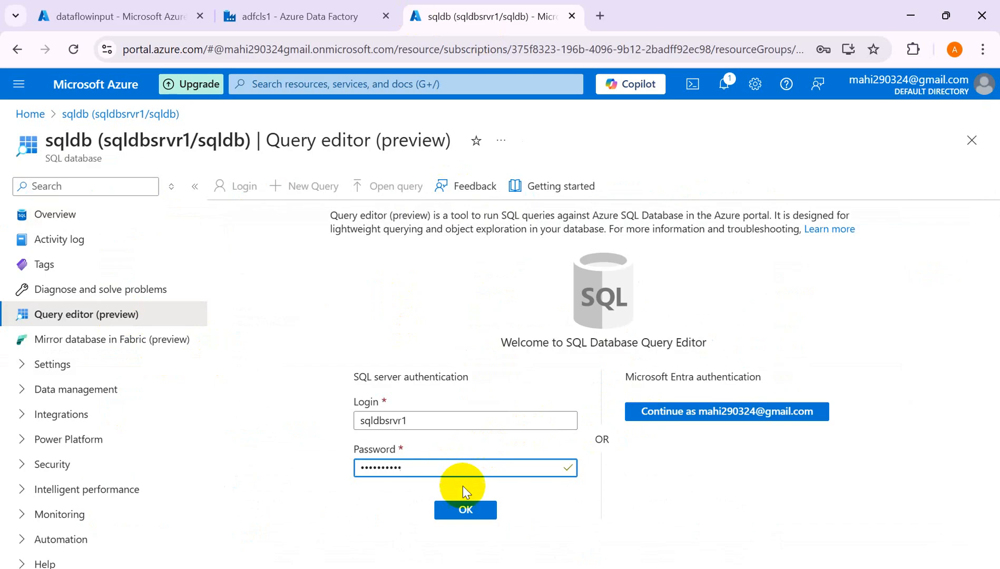
click(452, 509)
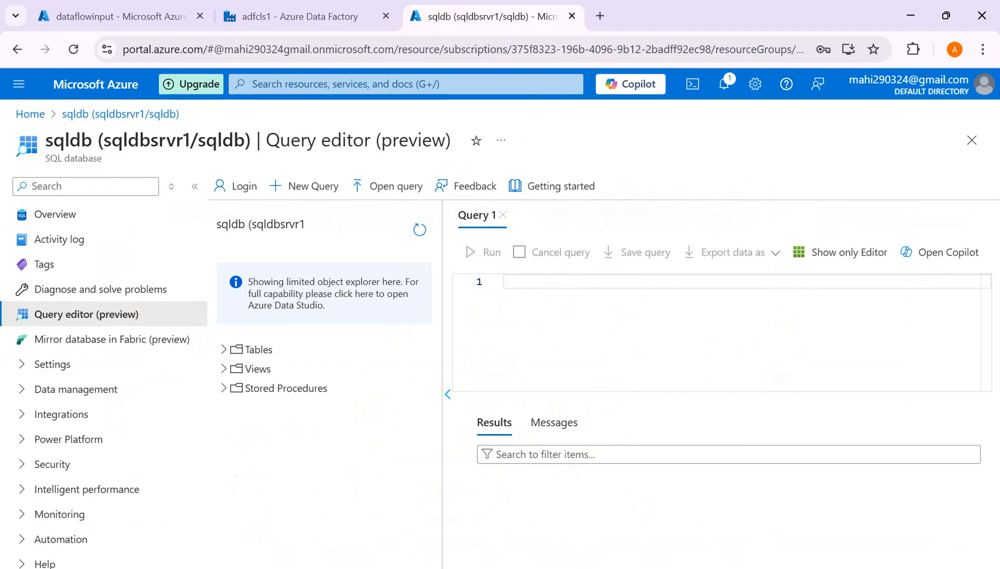
mouse_move(645, 568)
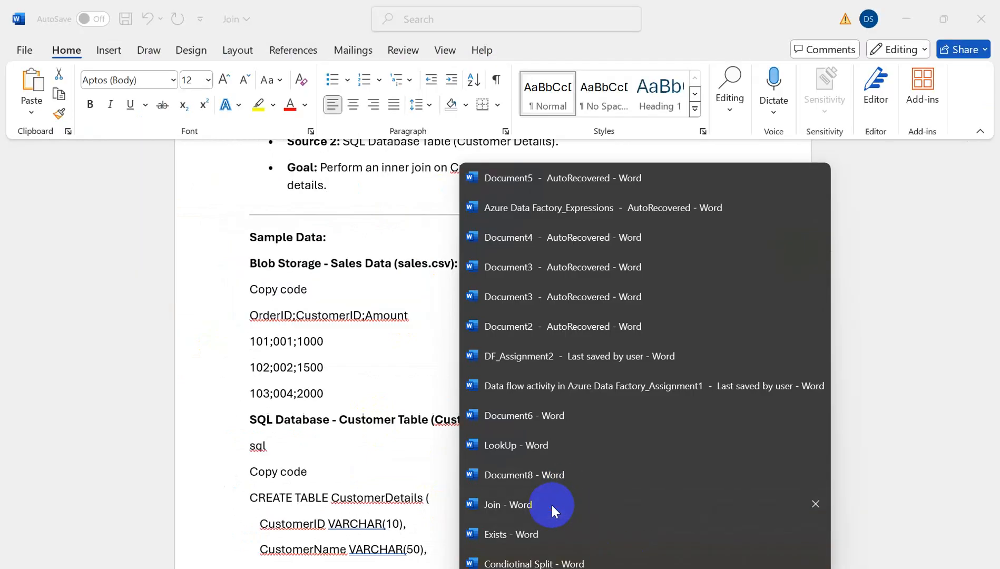
- Select the CREATE TABLE CustomerDetails statement in the Join document and return to the query editor
click(552, 505)
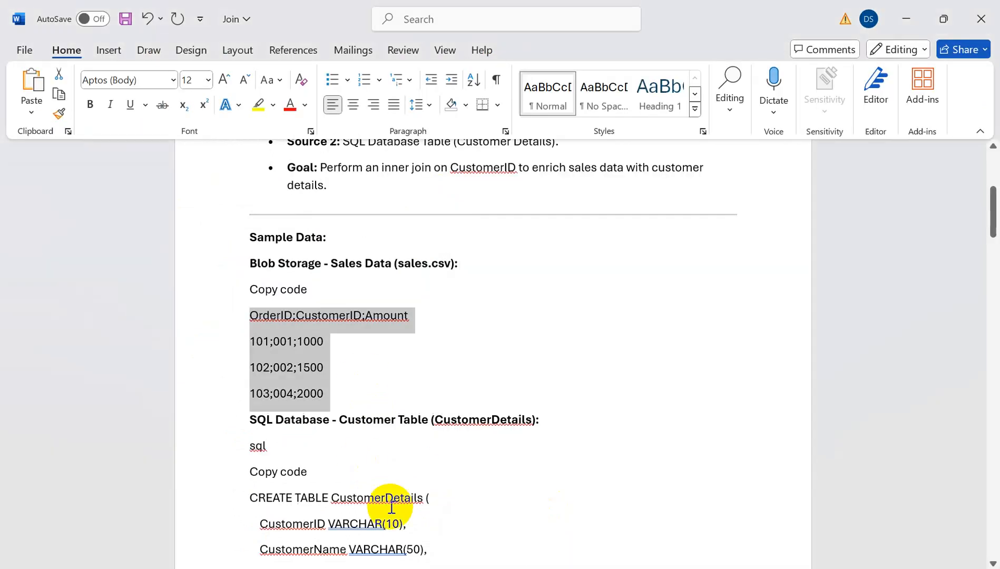
drag(994, 216, 995, 244)
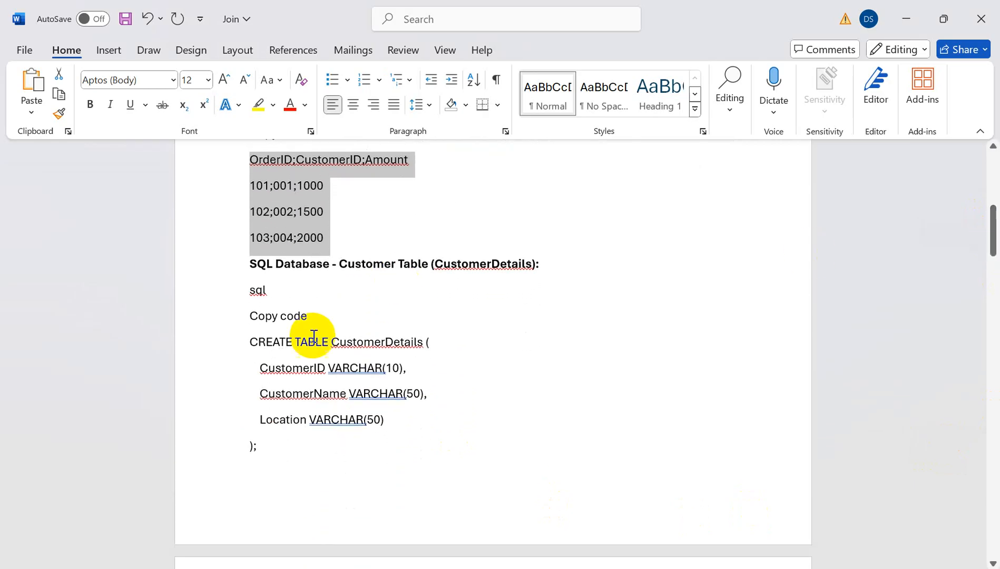
drag(251, 343, 401, 454)
key(ctrl+c)
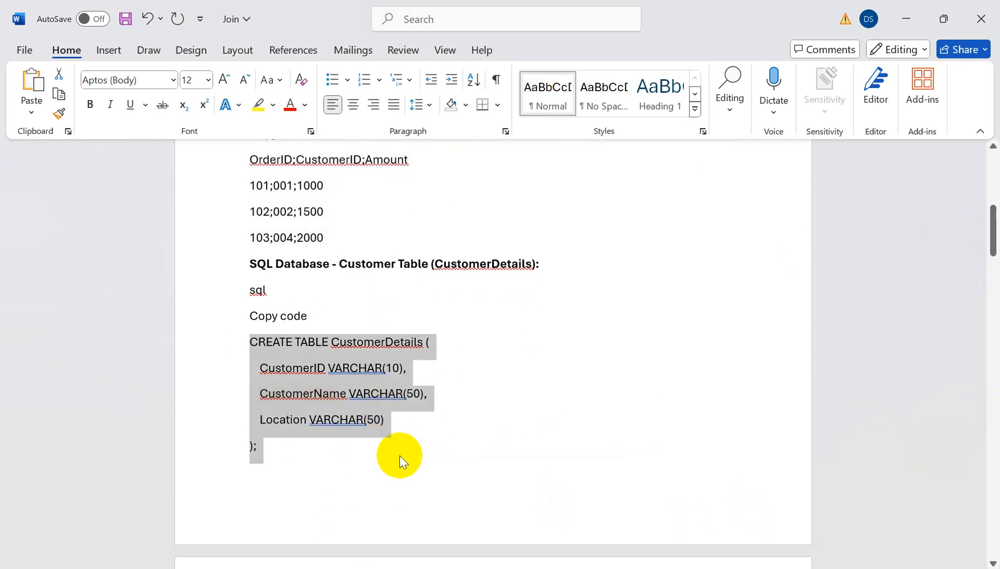
key(alt+Tab)
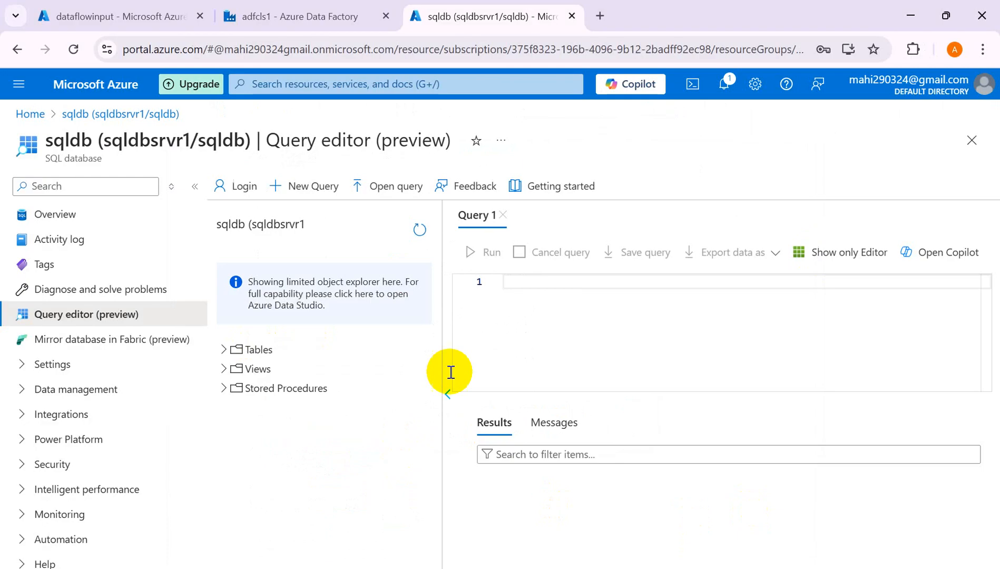
- Paste the CREATE TABLE CustomerDetails statement into Query 1
key(alt+Tab)
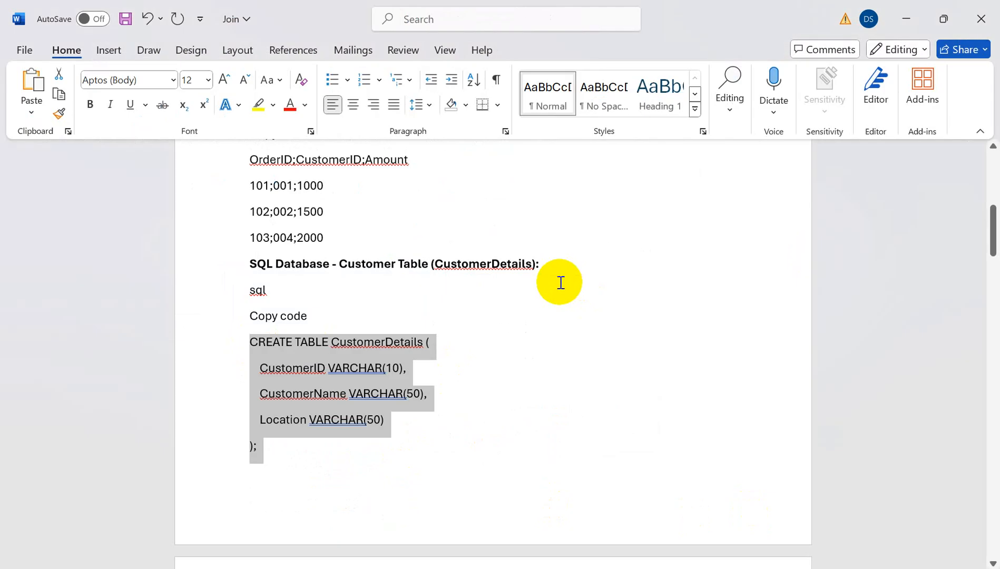
key(alt+Tab)
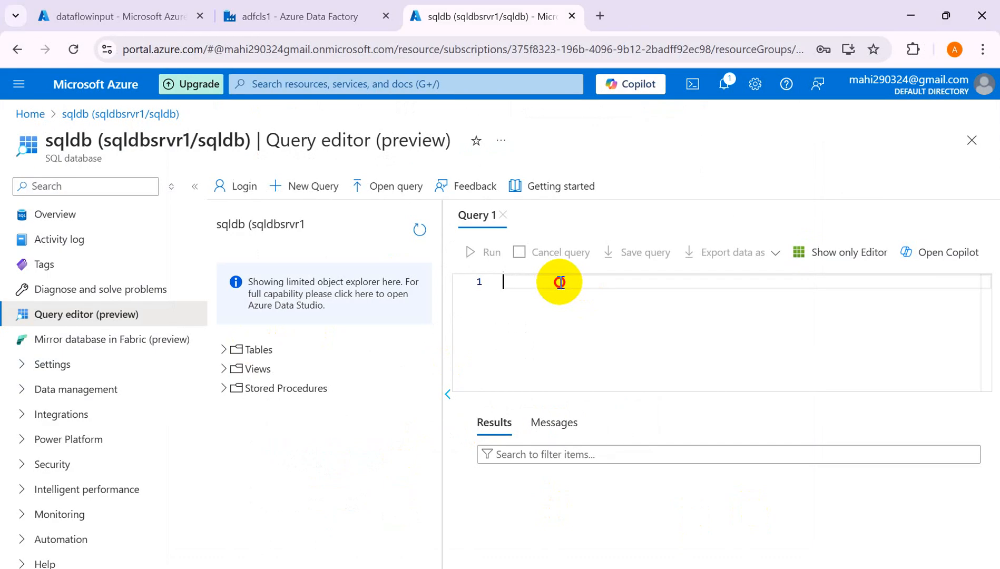
key(ctrl+v)
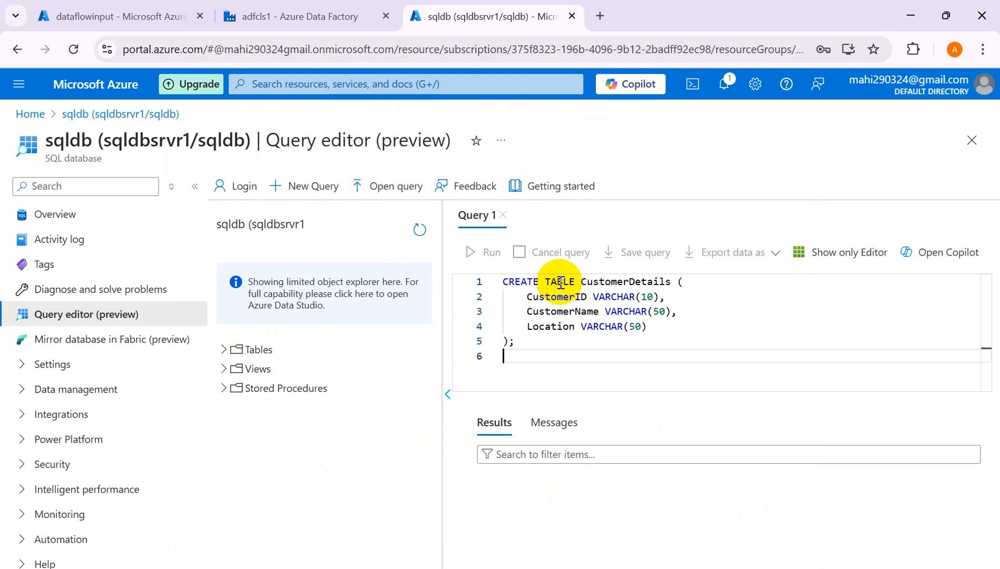
- Copy the three INSERT INTO CustomerDetails lines from Word and paste them below the table definition
key(alt+Tab)
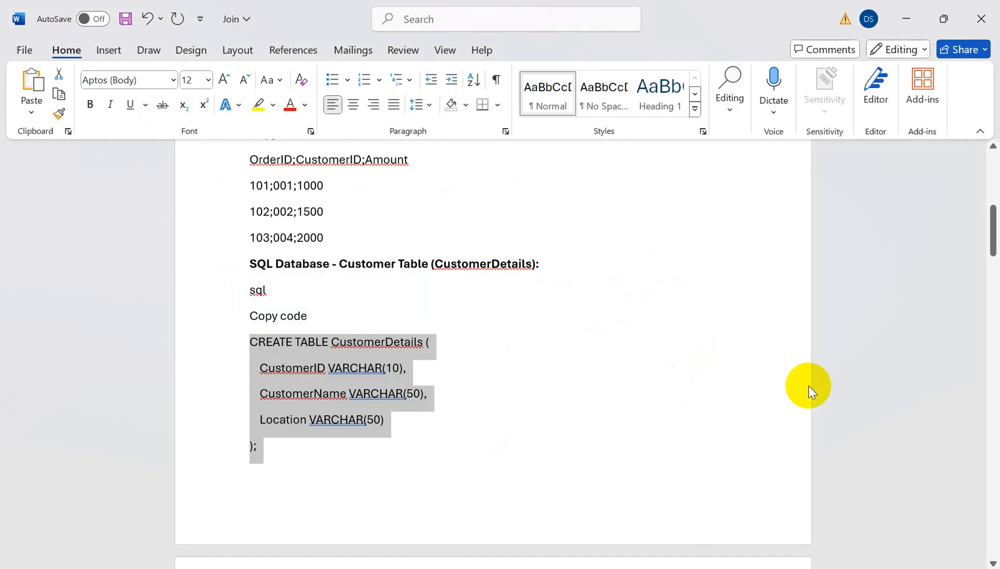
drag(990, 224, 995, 268)
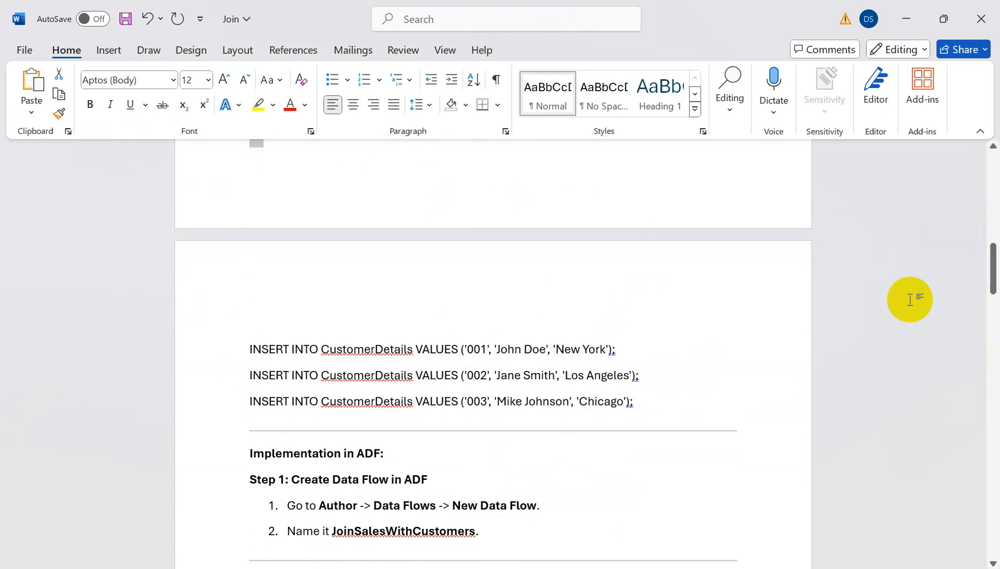
drag(635, 404, 258, 349)
key(ctrl+c)
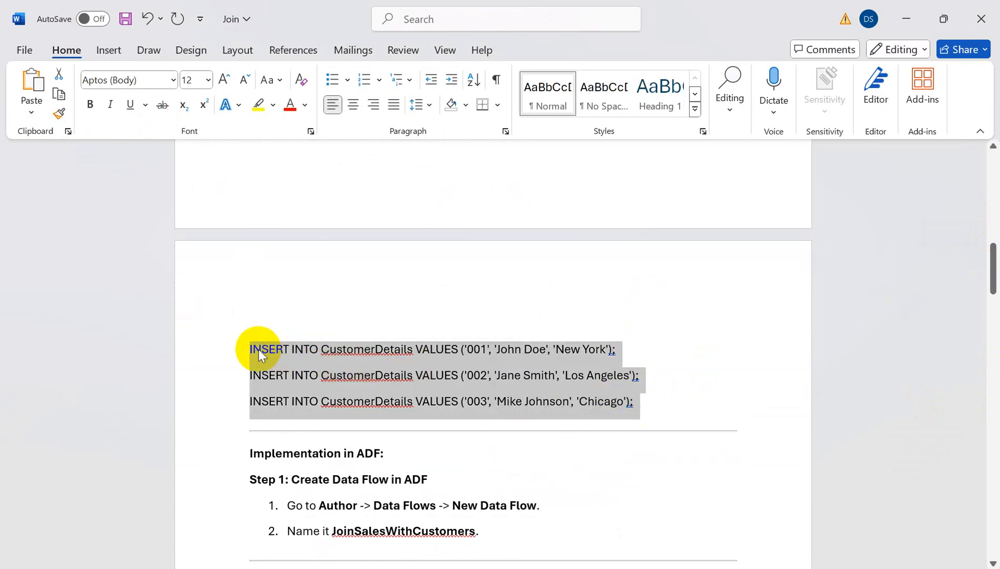
key(alt+Tab)
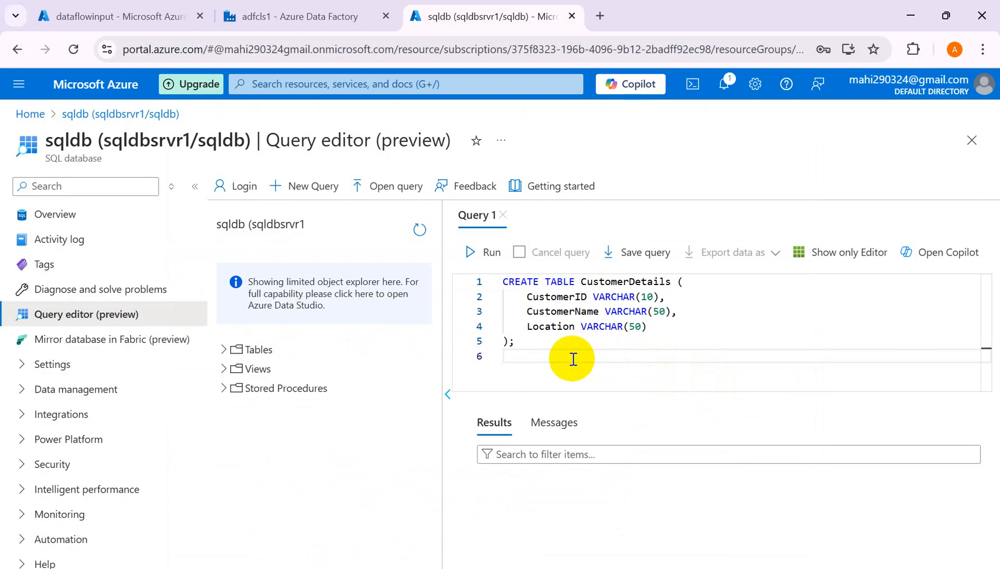
key(ctrl+v)
- Rename the created table to CustomerDetails1 in the first line of the script
drag(987, 360, 982, 312)
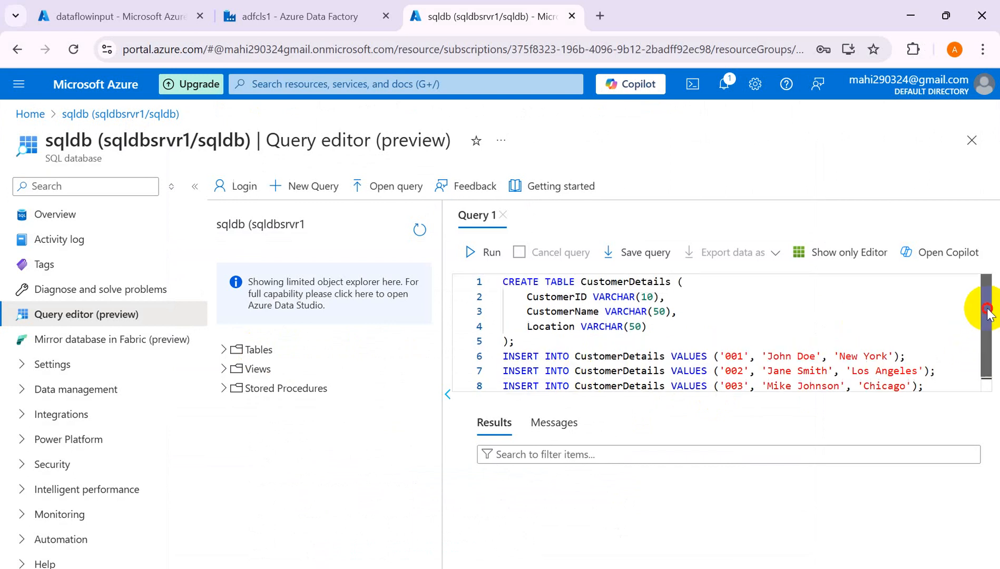
click(506, 283)
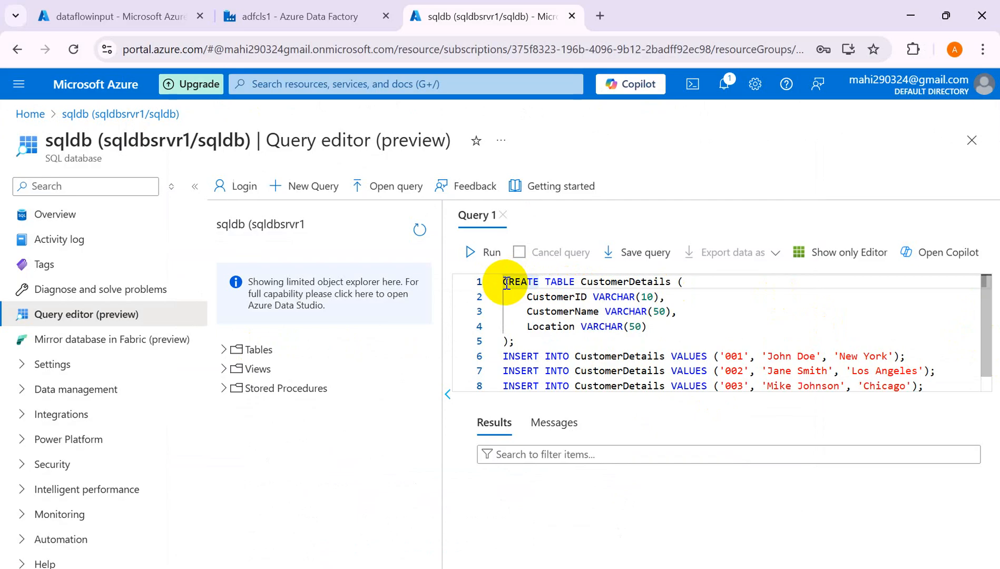
click(668, 285)
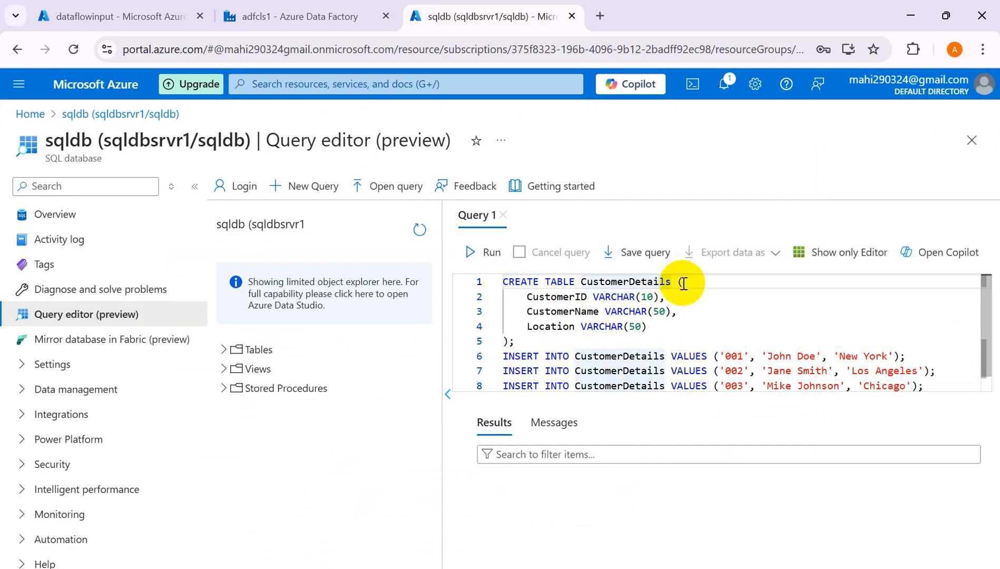
text(1)
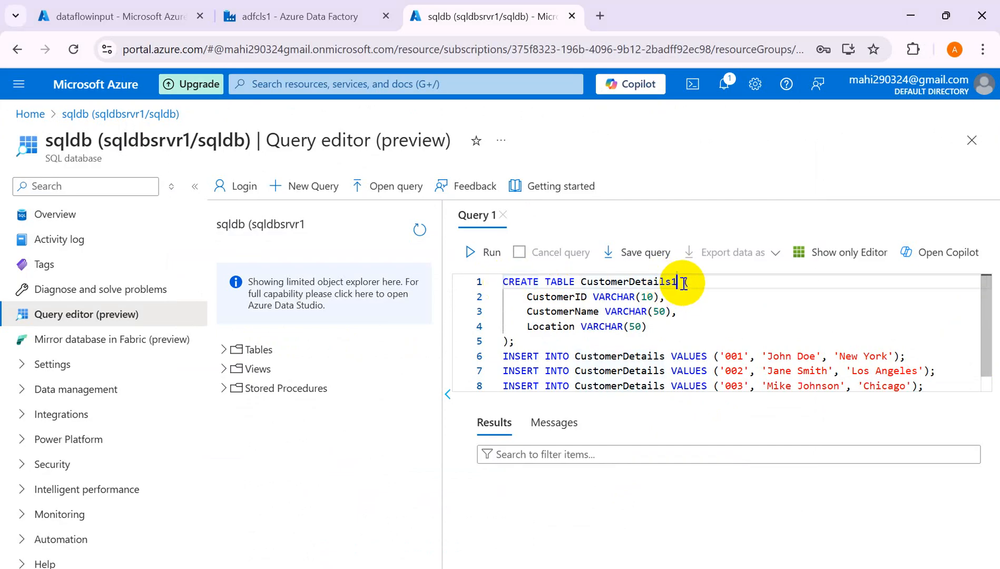
- Run the creation script, affecting 3 rows, and refresh the object list
click(223, 350)
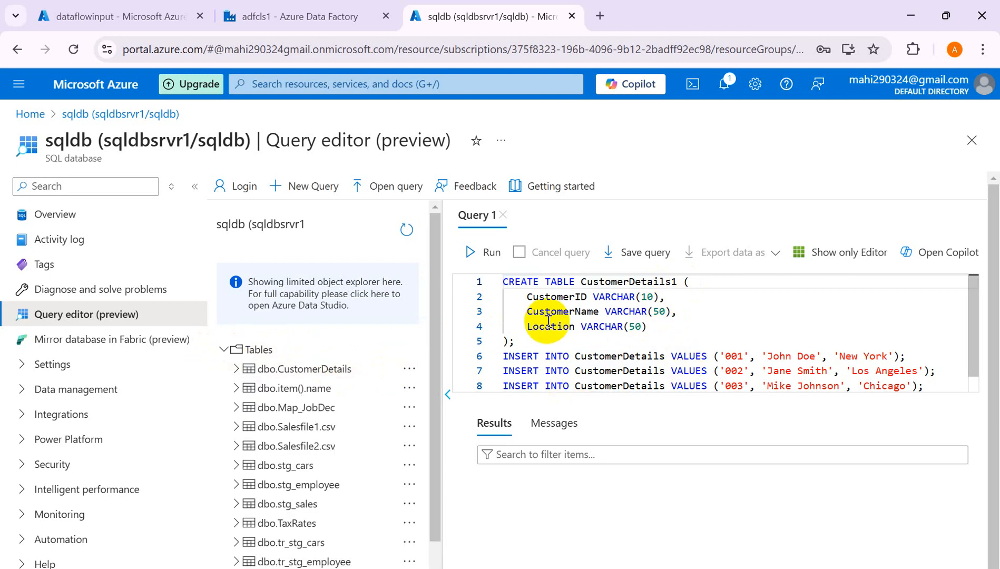
click(488, 259)
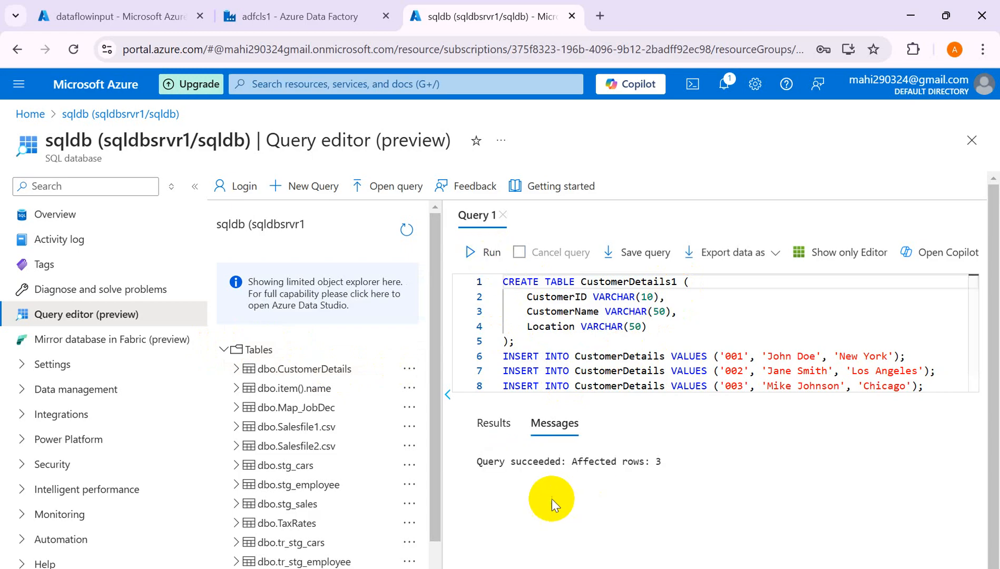
click(401, 232)
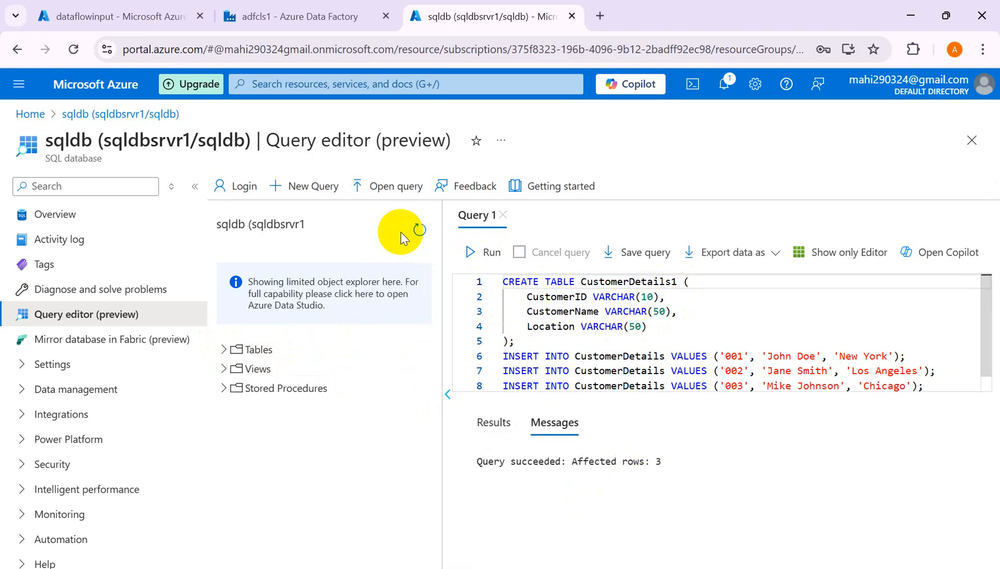
- Expand Tables to show dbo.CustomerDetails1 and delete the old script from Query 1
click(230, 350)
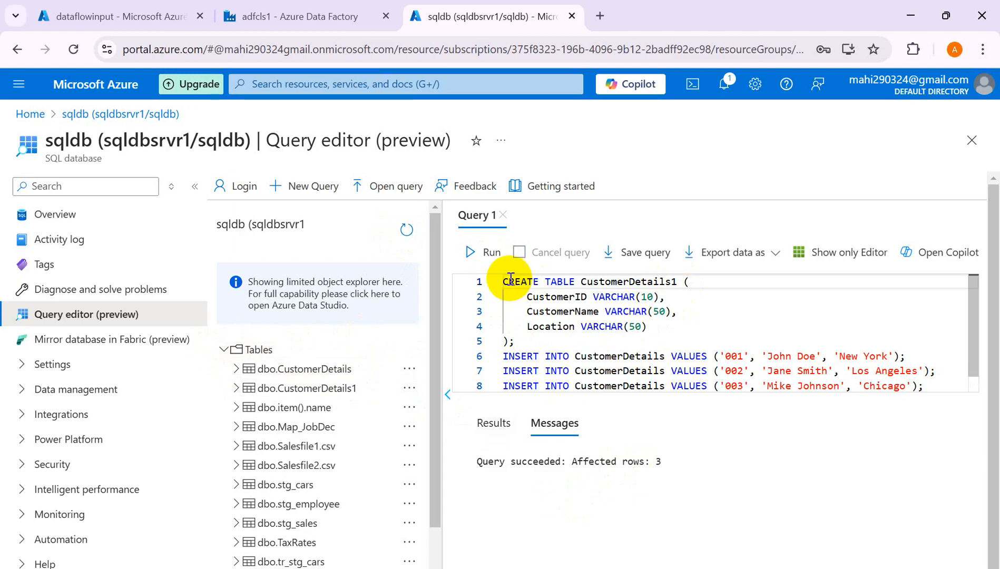
drag(505, 280, 828, 391)
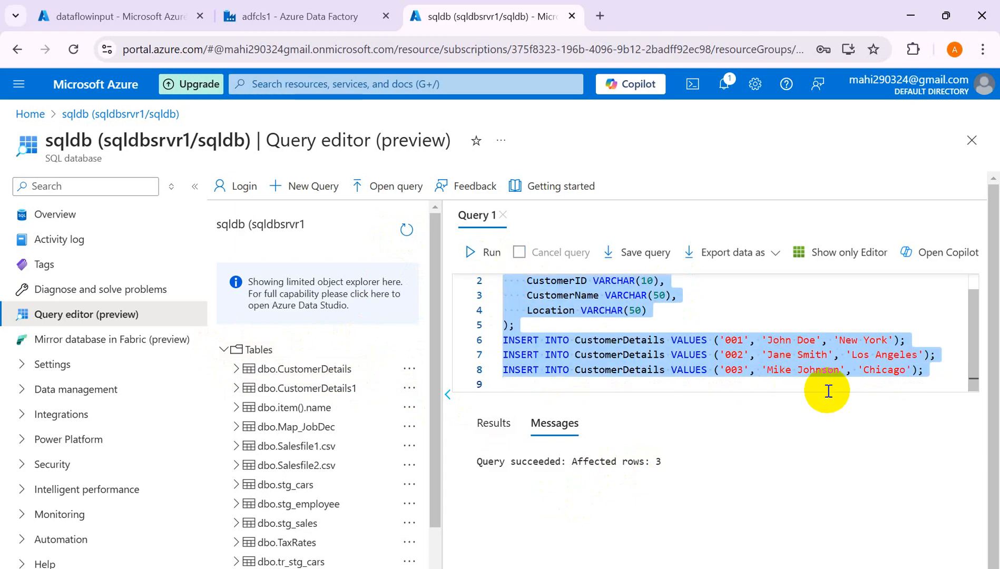
key(Delete)
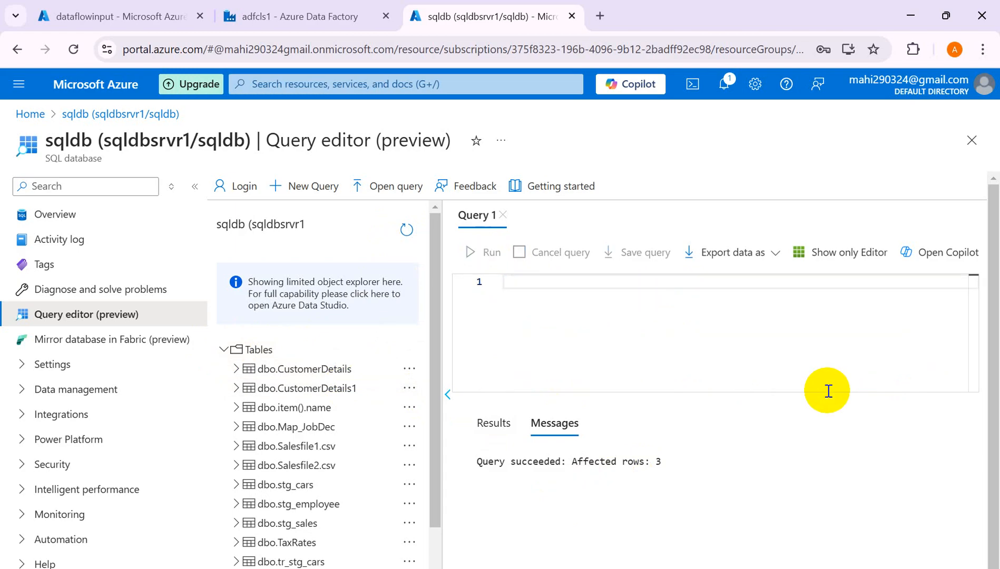
- Write and run select * from [dbo].[CustomerDetails1]
text(select)
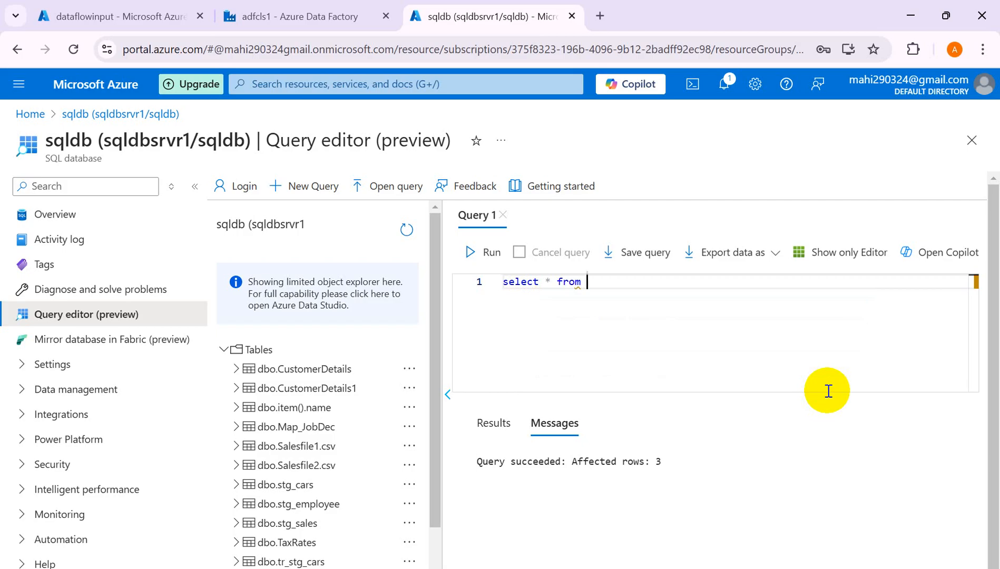
text( * from)
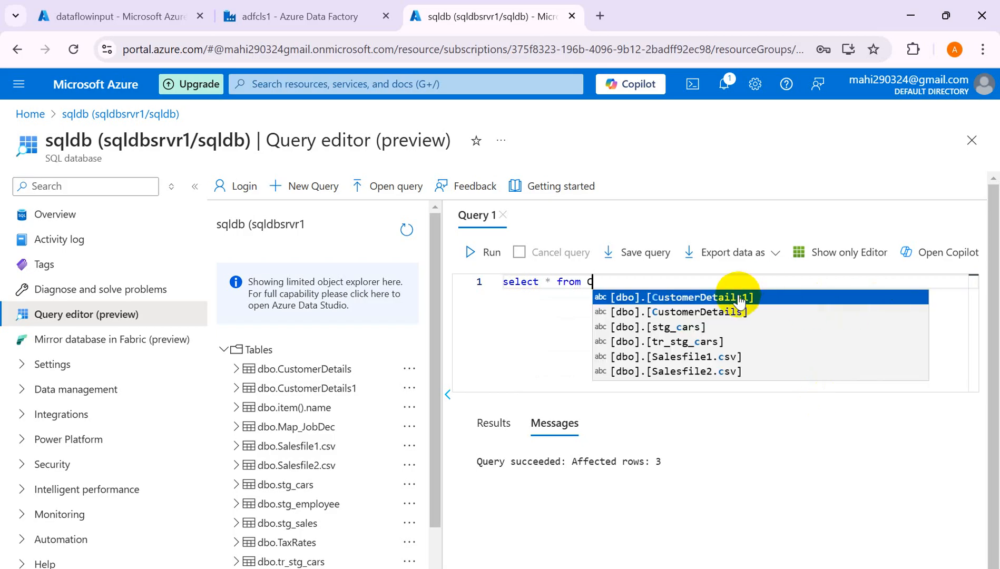
click(739, 295)
click(491, 253)
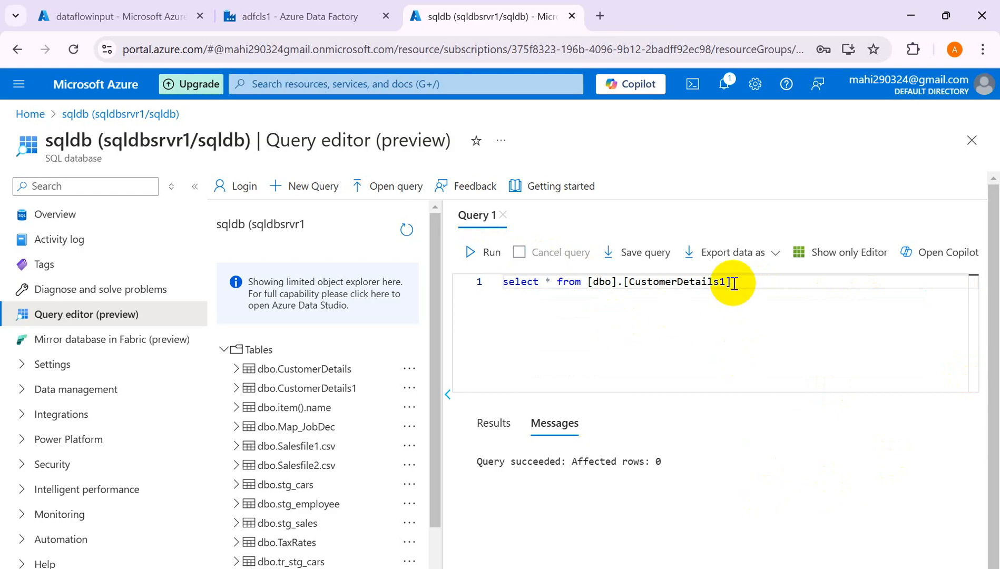
click(472, 254)
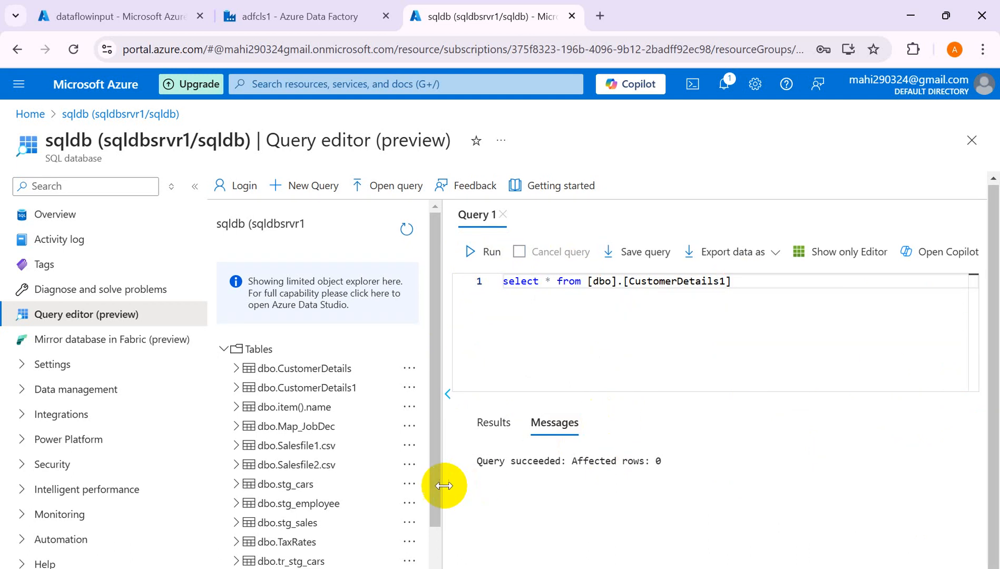
drag(435, 495, 440, 568)
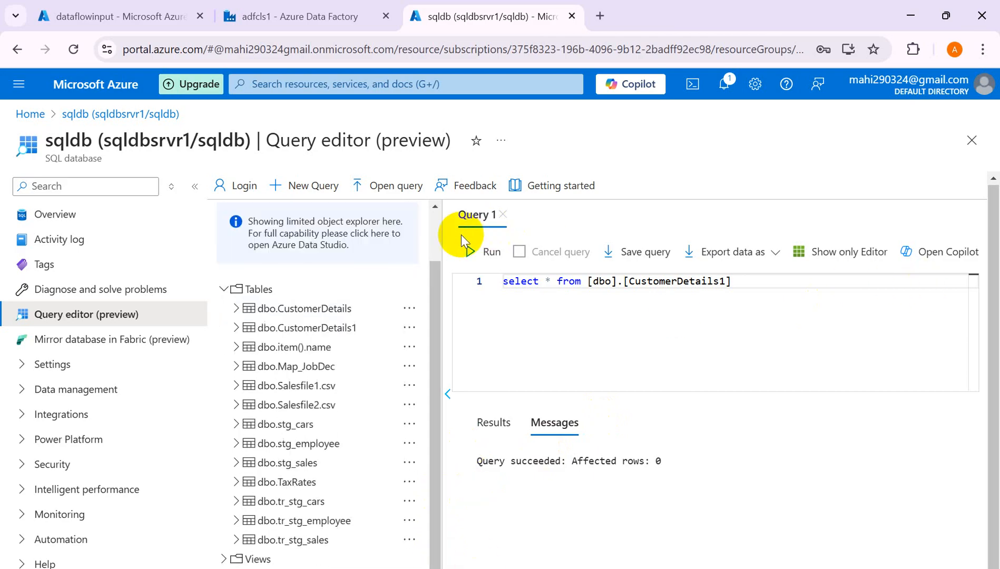
- Rerun the selected query with the explorer hidden, then close the Query 1 tab
click(448, 396)
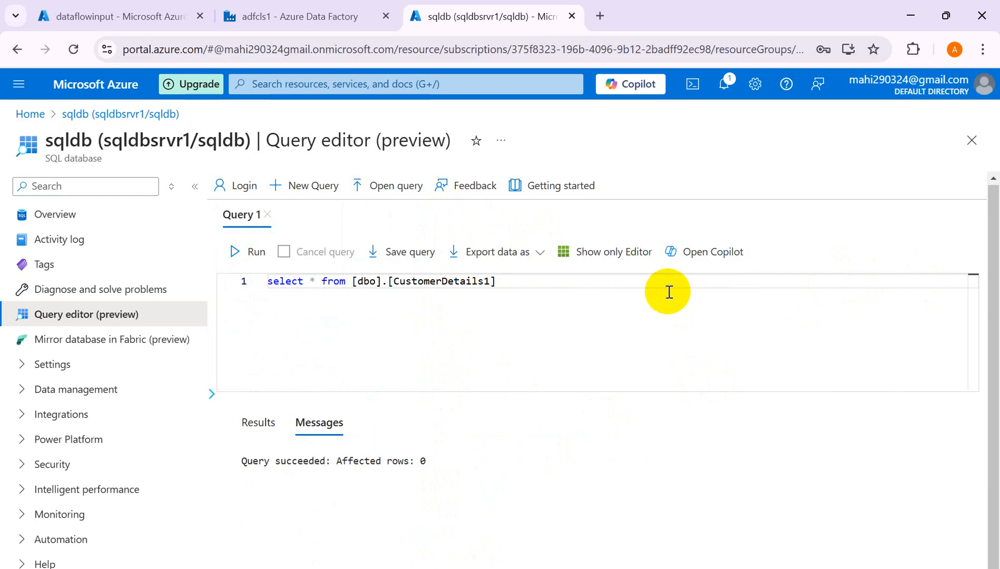
drag(514, 293, 263, 280)
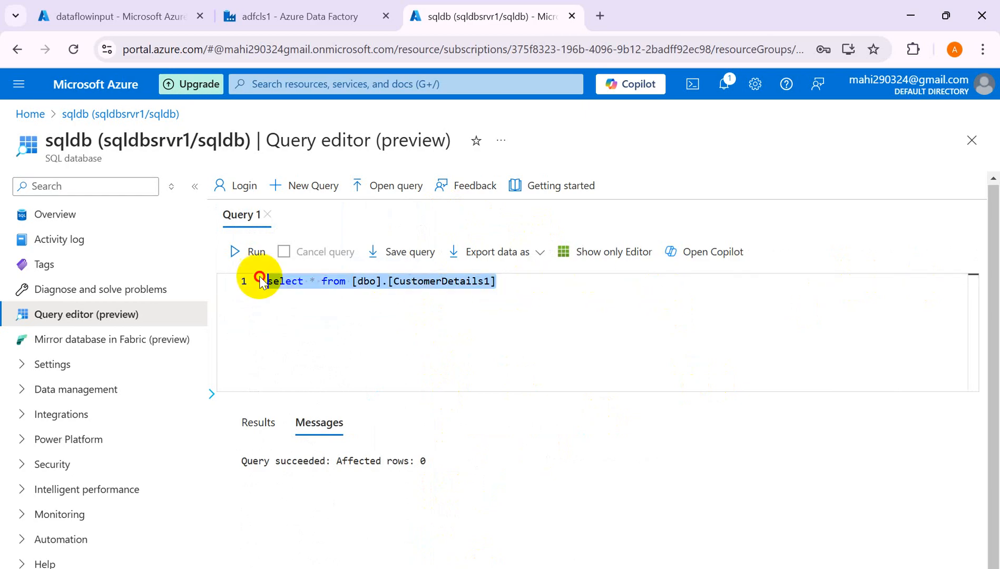
click(244, 252)
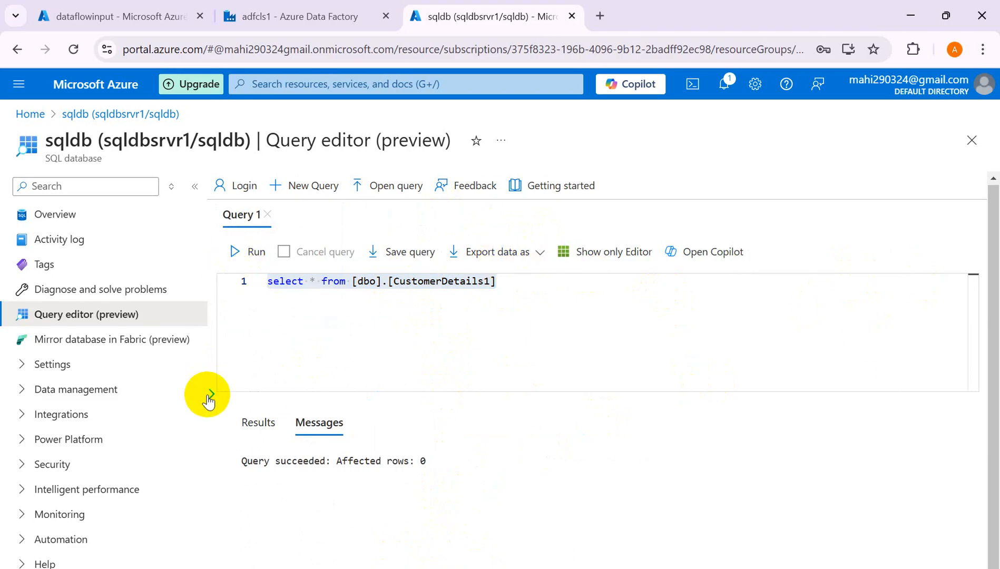
click(211, 394)
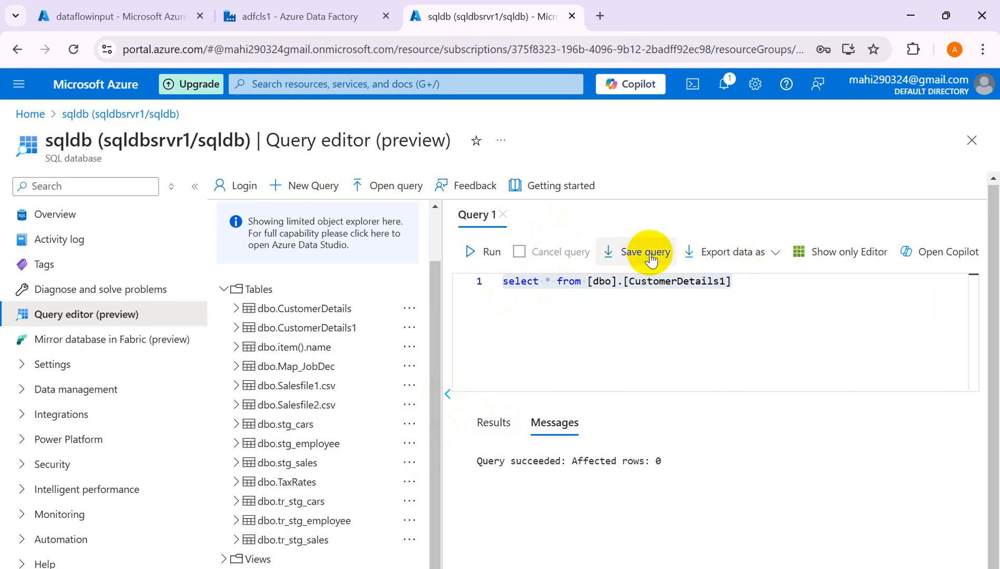
click(503, 214)
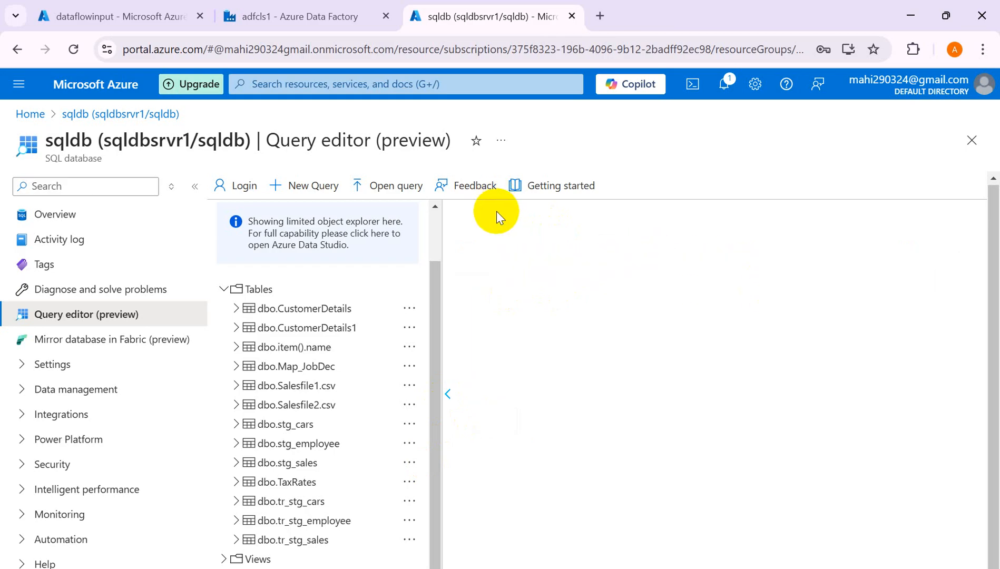
- In a new Query 2, run select * from [dbo].[CustomerDetails1] and confirm the Results are empty
click(311, 189)
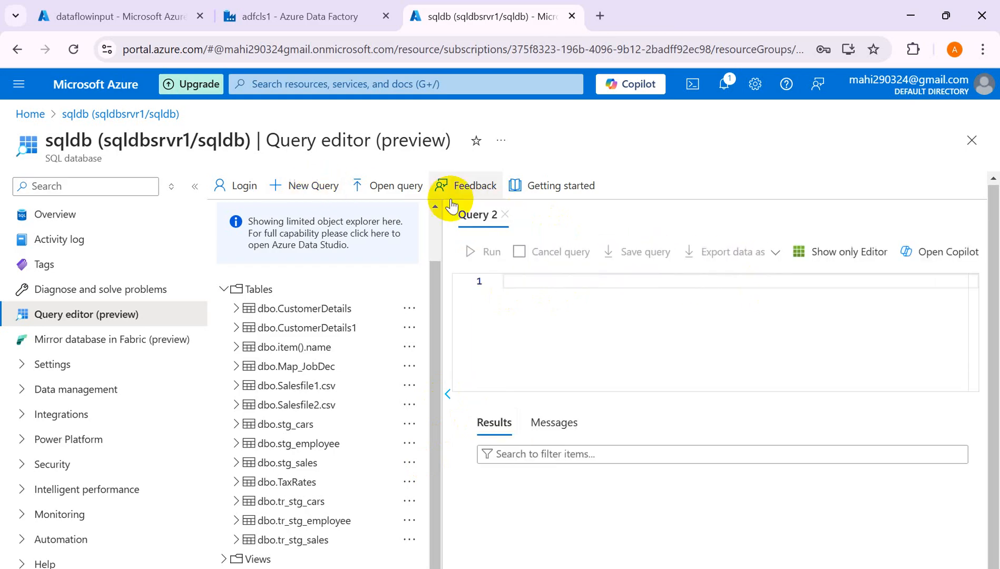
click(538, 281)
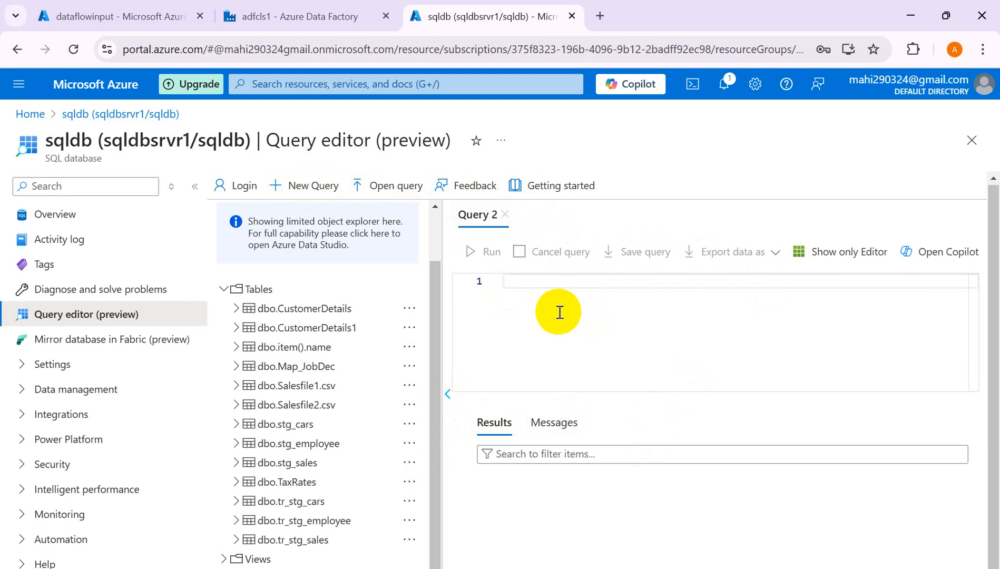
text(sedl)
text(le)
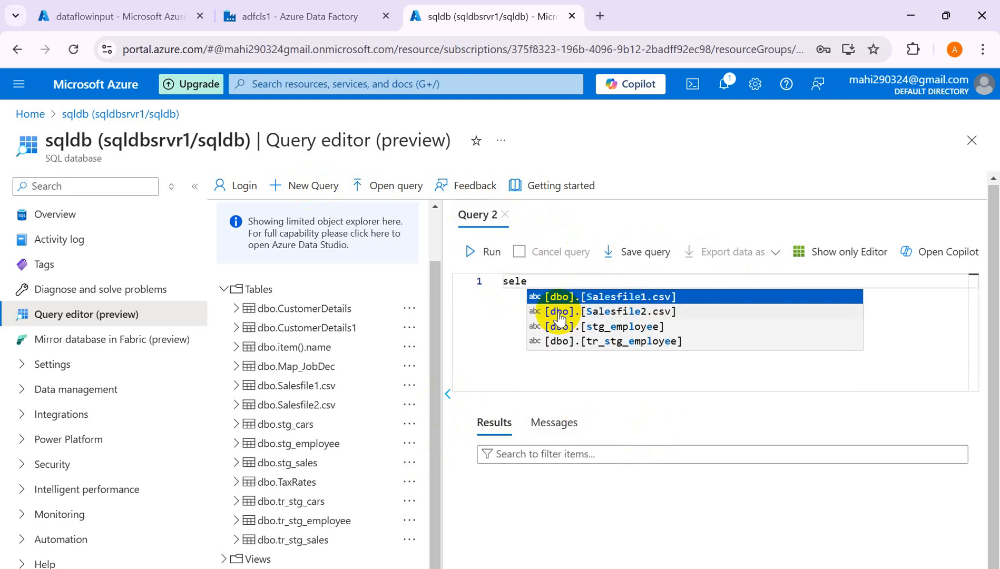
text(ct)
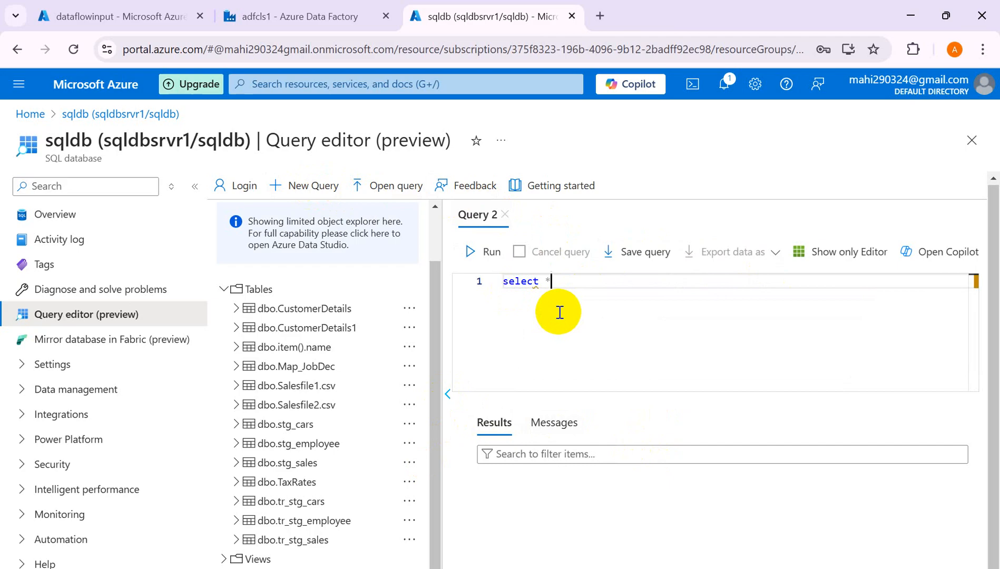
text( * from cu)
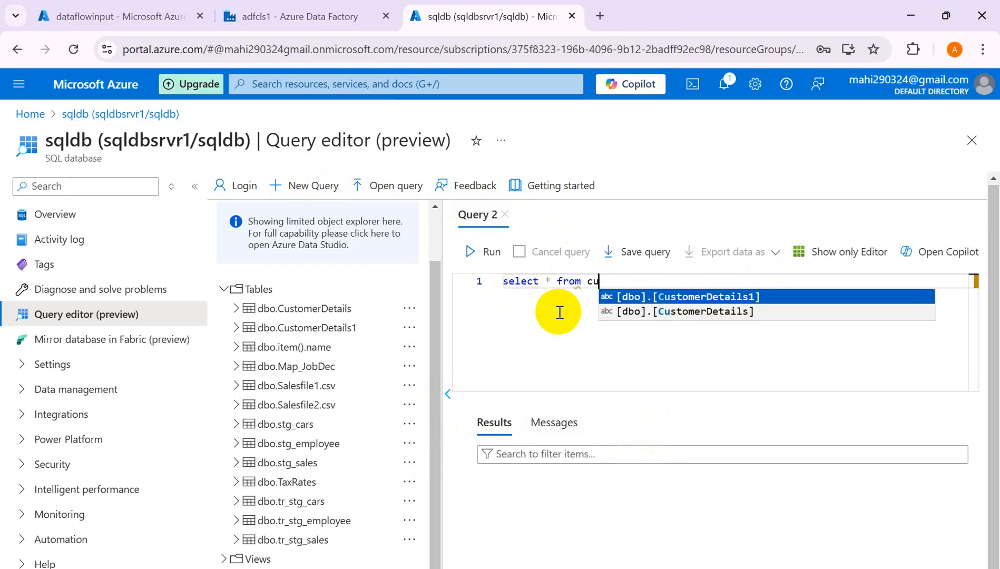
key(Return)
click(478, 251)
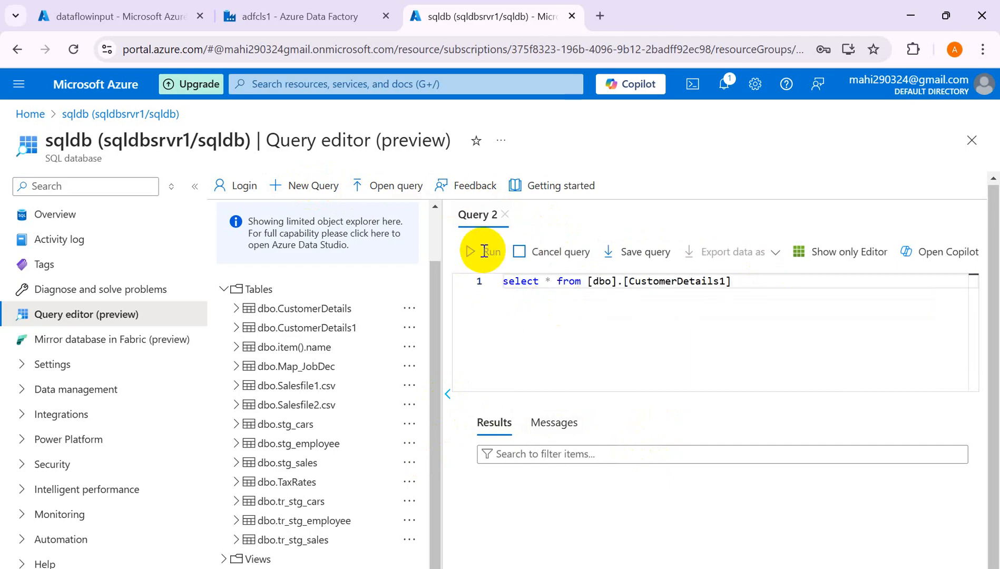
click(499, 422)
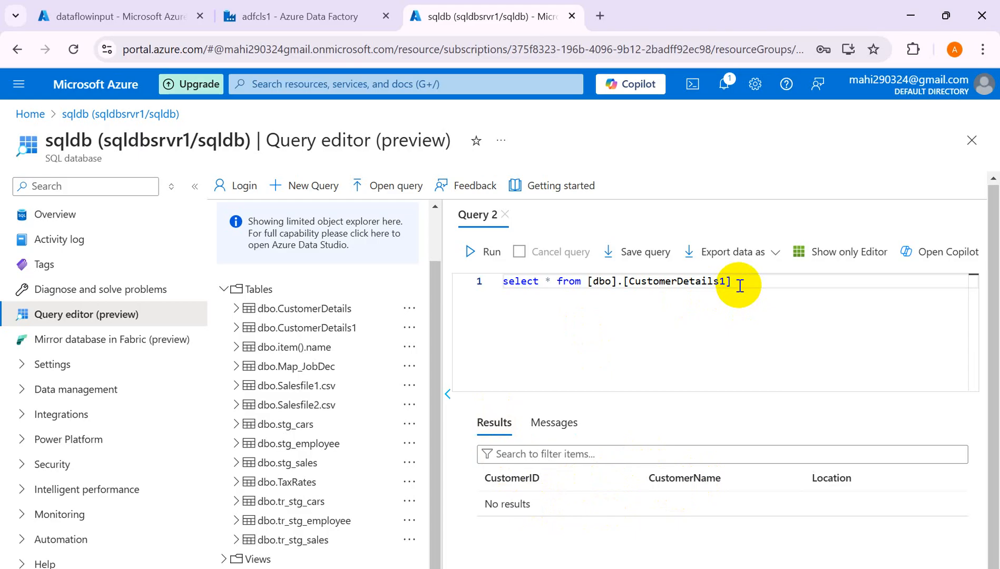
drag(740, 285, 626, 287)
key(alt+Tab)
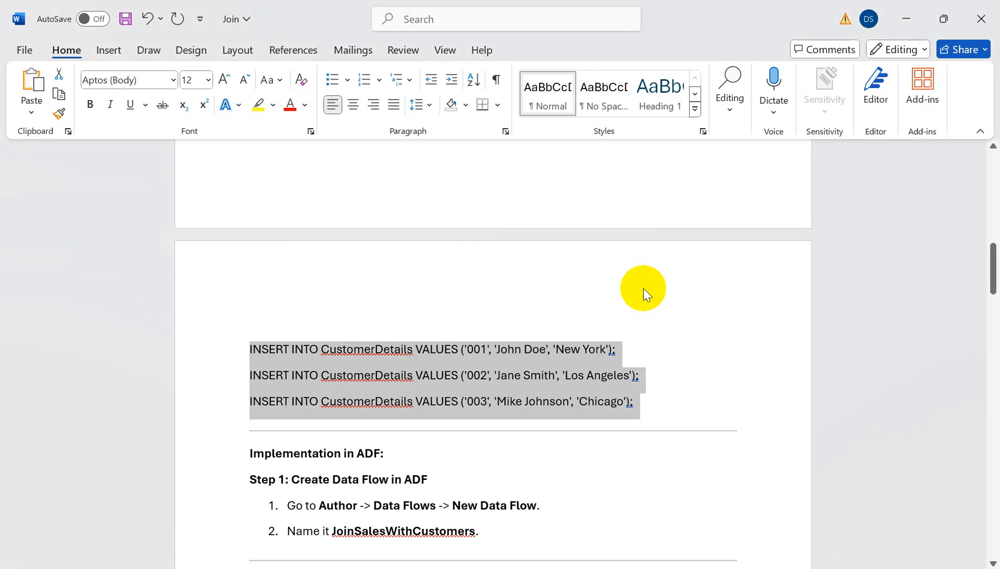
- Copy the three INSERT statements from the notes and paste them over the select query
click(634, 402)
drag(640, 404, 253, 341)
key(ctrl+c)
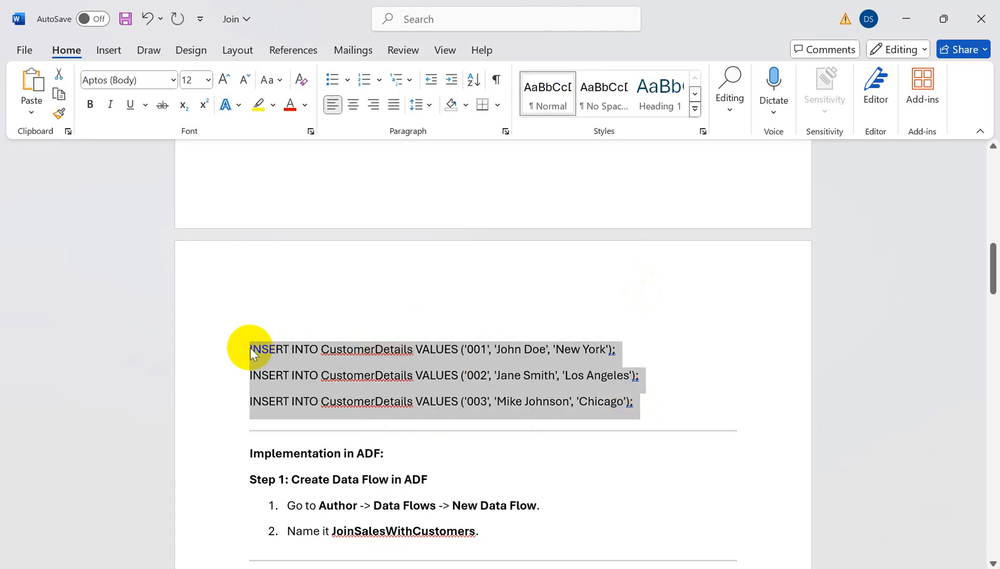
click(250, 348)
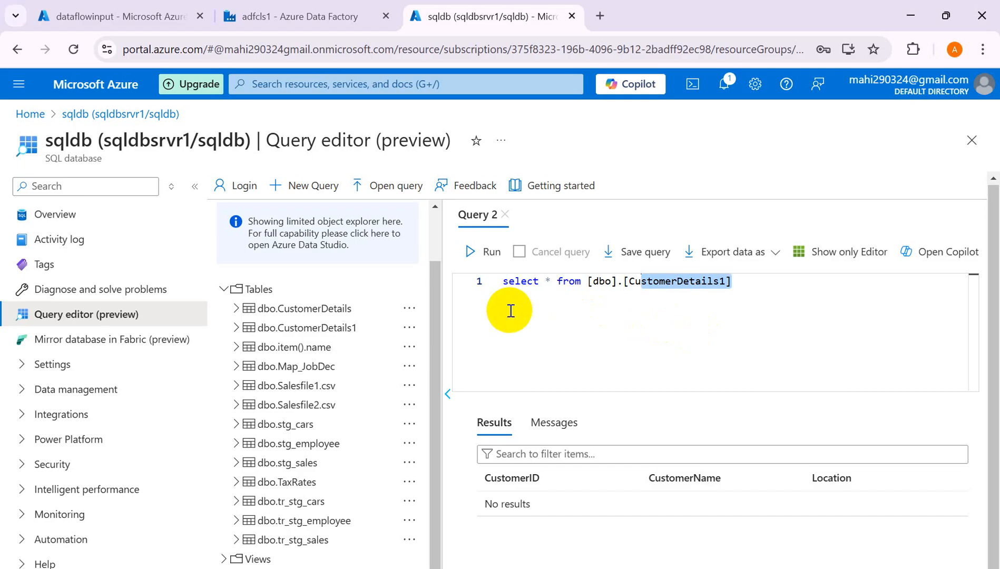
click(511, 310)
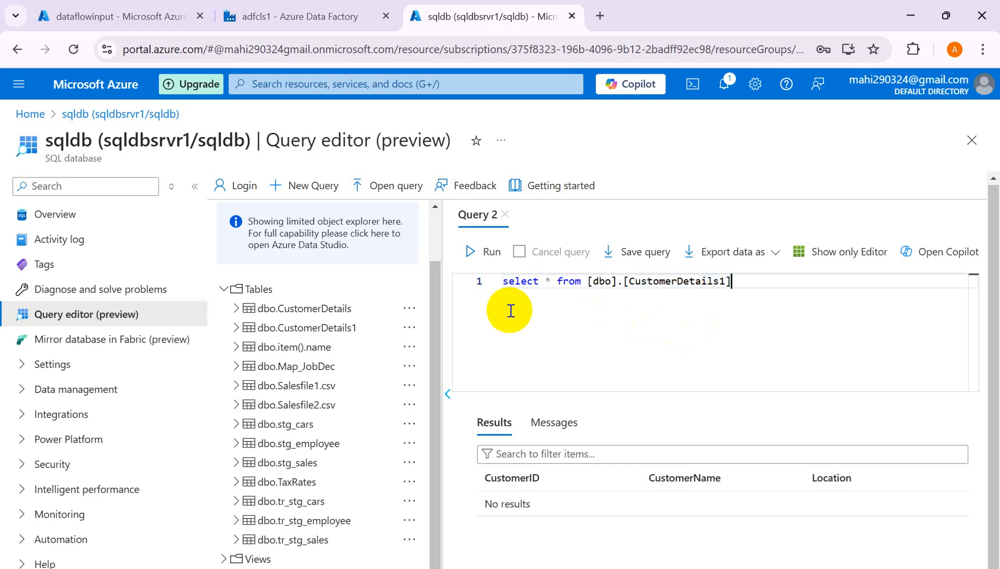
drag(746, 284, 474, 276)
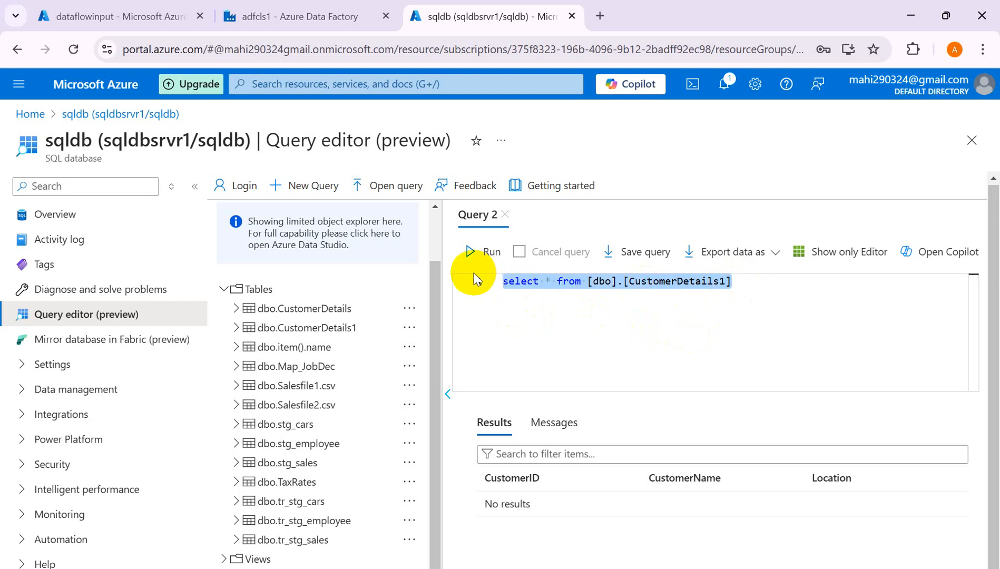
key(BackSpace)
key(ctrl+v)
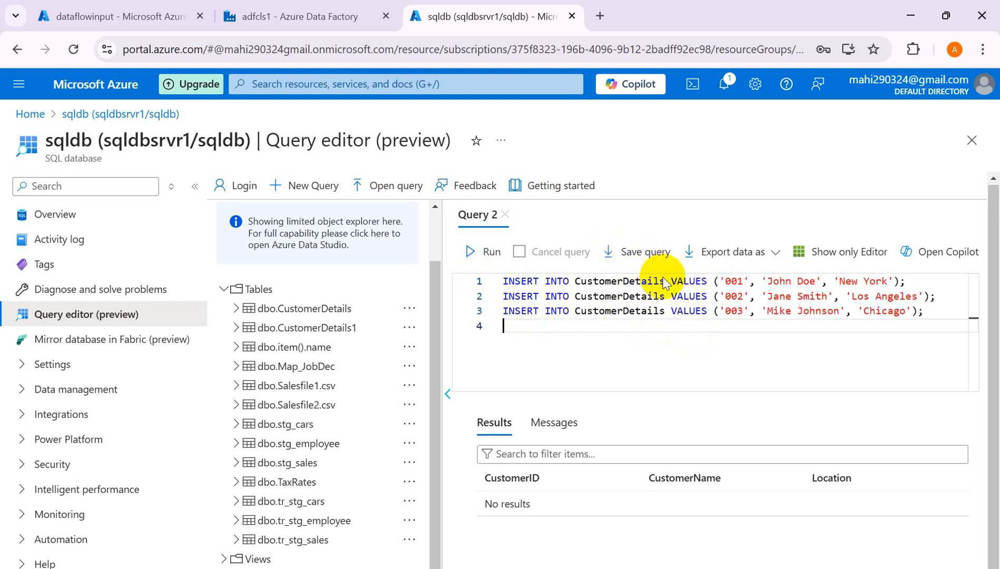
- Change the table name to CustomerDetails1 on all three INSERT lines
click(669, 281)
text(1)
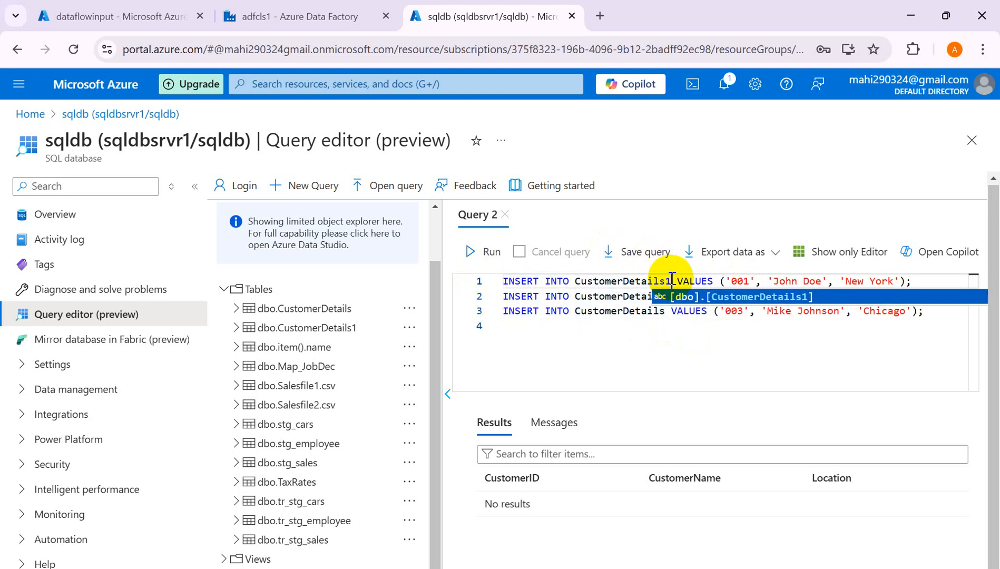
click(715, 338)
key(ctrl+a)
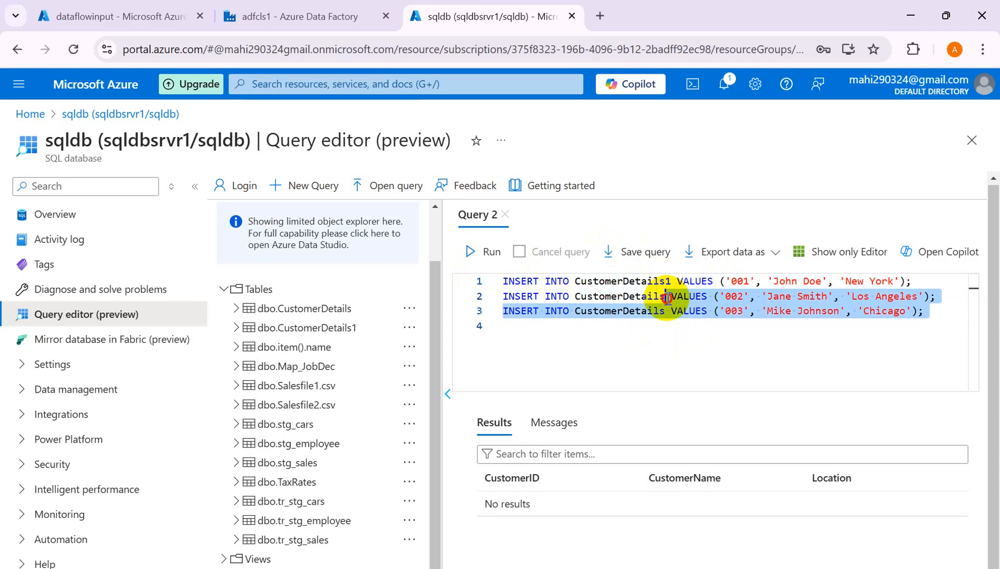
click(667, 296)
text(1)
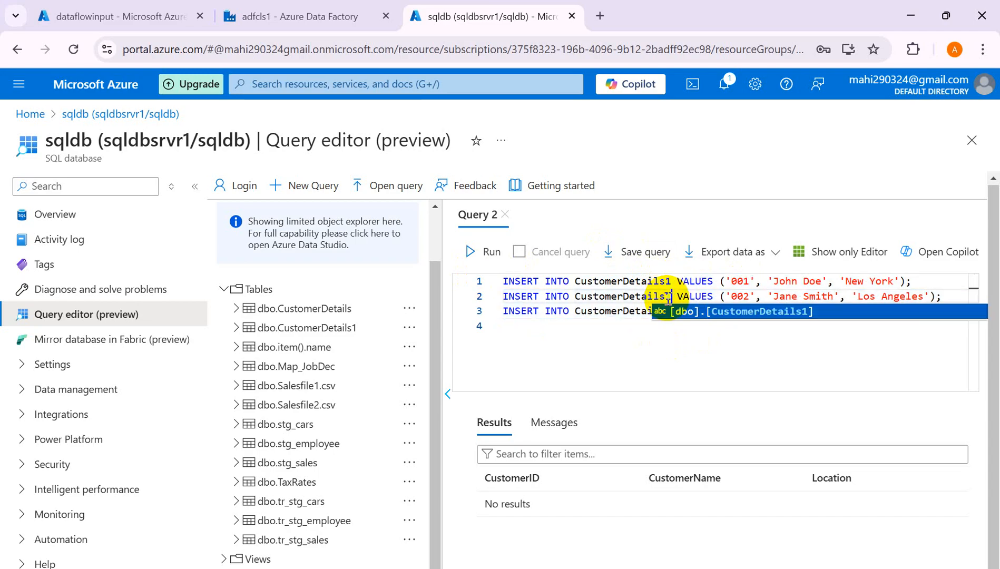
click(629, 348)
click(667, 313)
text(1)
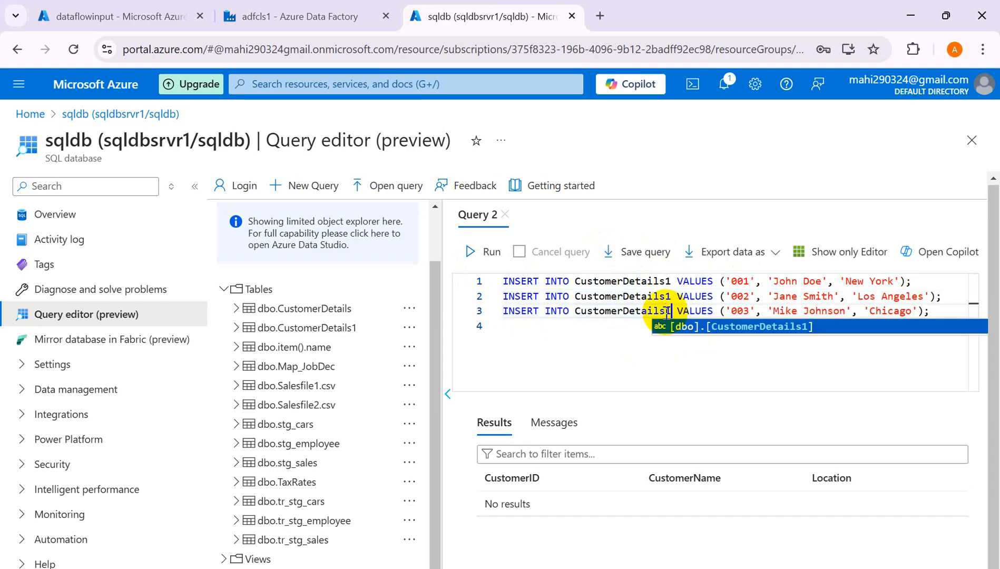
click(591, 393)
- Run the three INSERTs into CustomerDetails1, then delete them from the editor
click(483, 253)
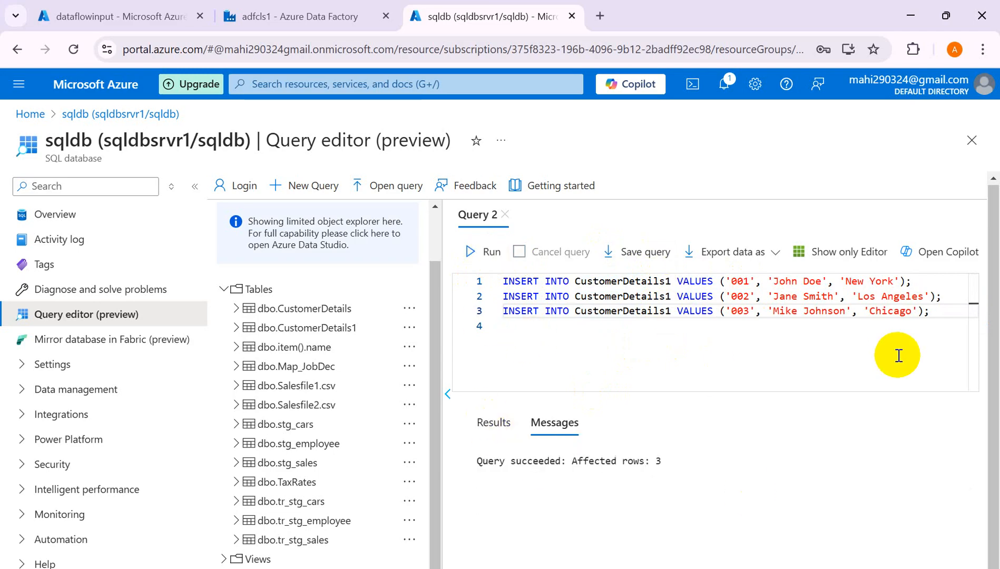
drag(949, 321, 425, 230)
key(BackSpace)
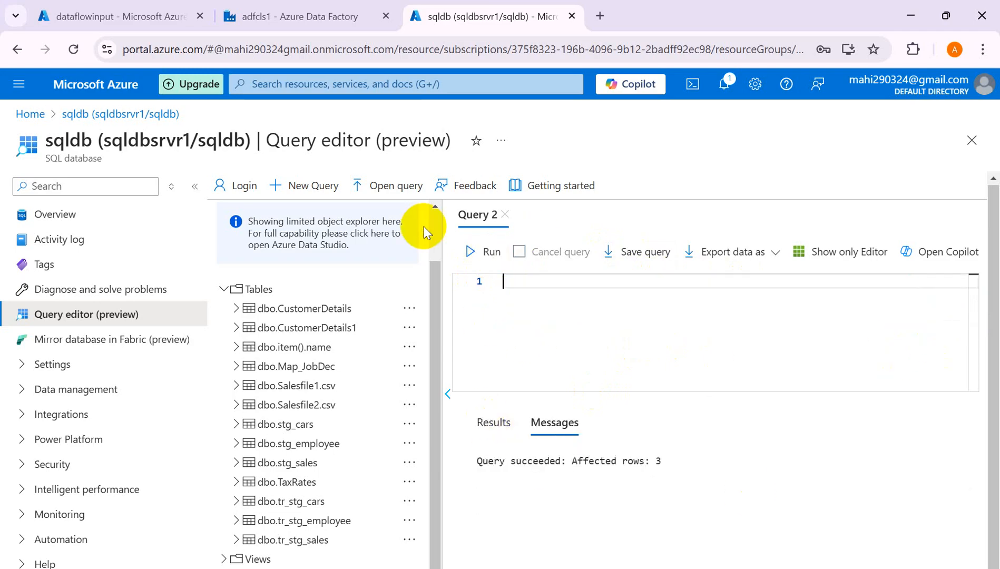
- Run select * from [dbo].[CustomerDetails1] to list the three added customer rows
text(select * from cus)
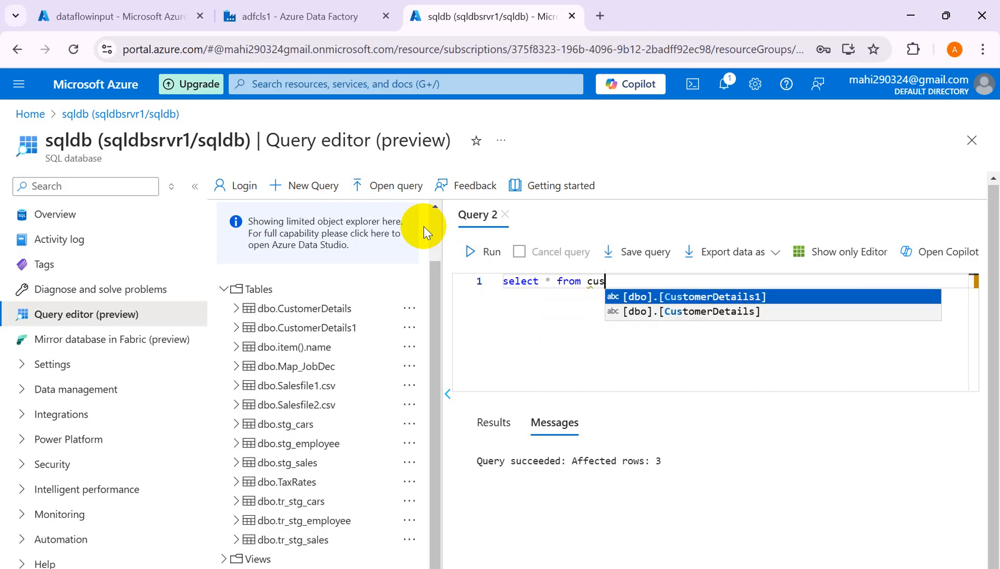
key(Return)
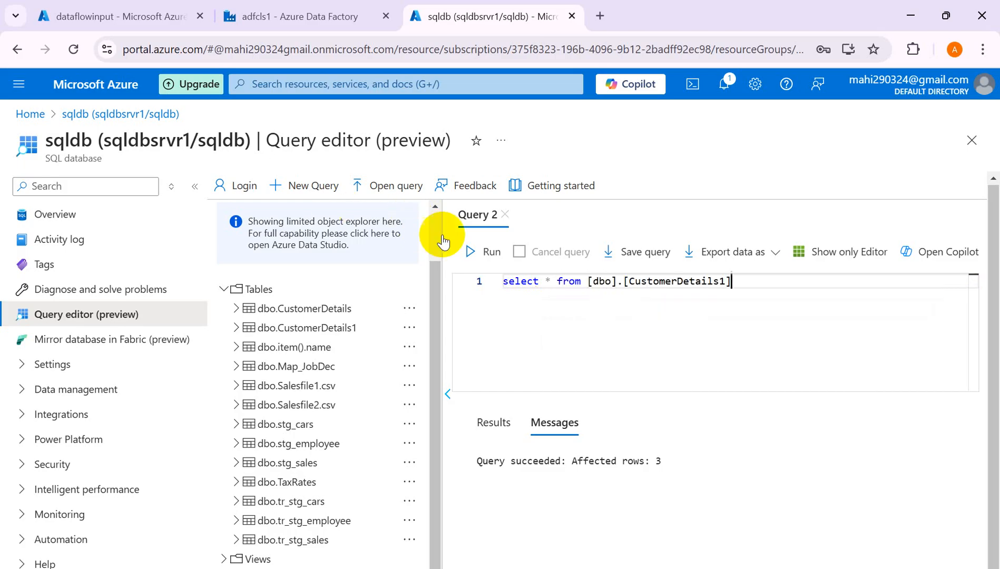
click(470, 252)
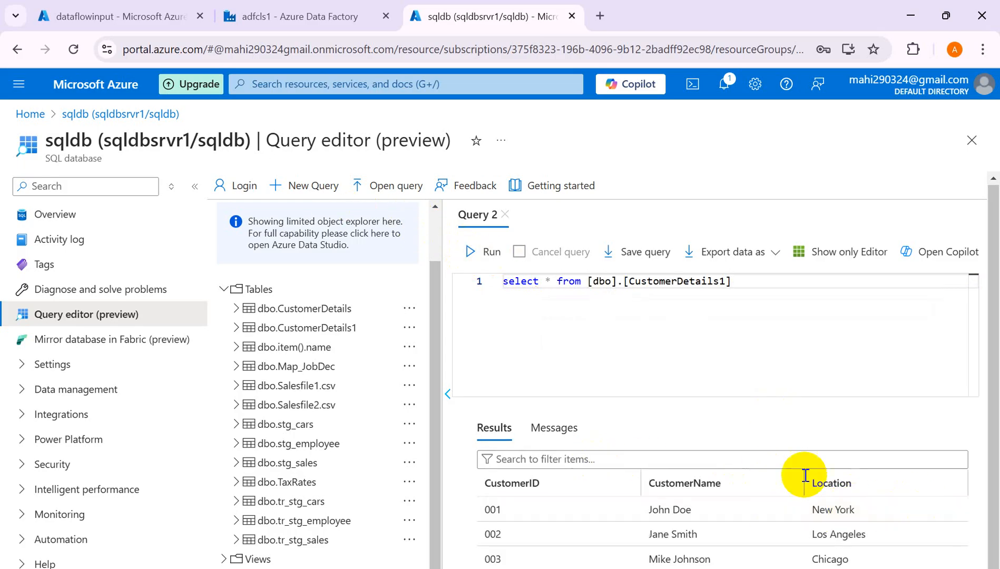
click(100, 16)
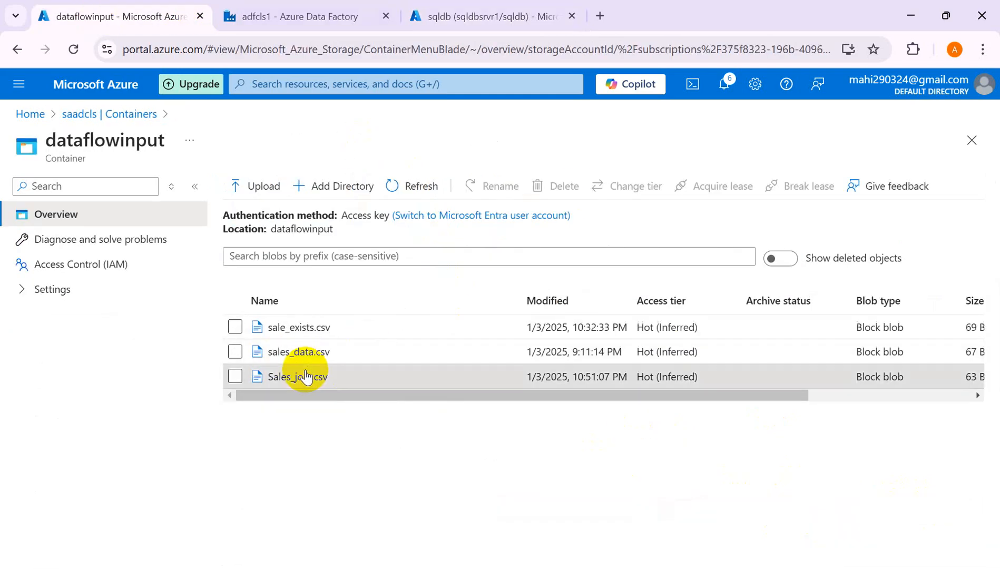
- Open Sales_join.csv in dataflowinput and view its OrderID, CustomerID, Amount rows
click(304, 376)
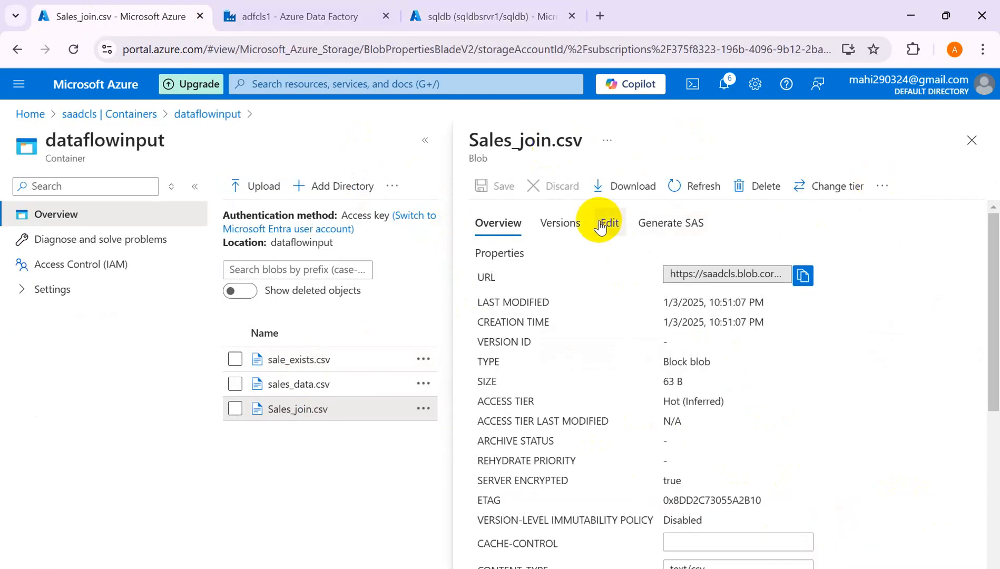
click(601, 223)
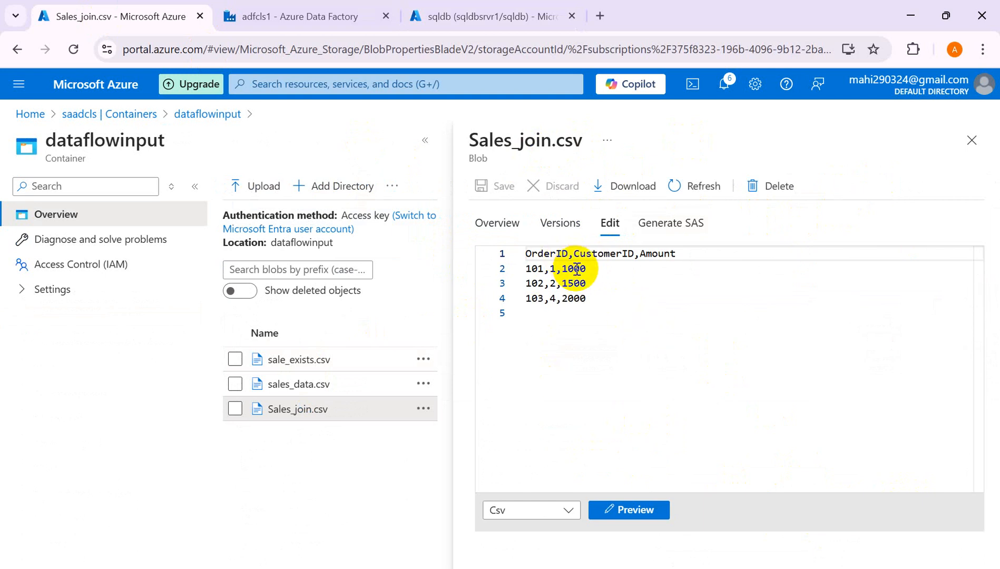
- Replace the select query with the three pasted customer INSERT statements
click(490, 16)
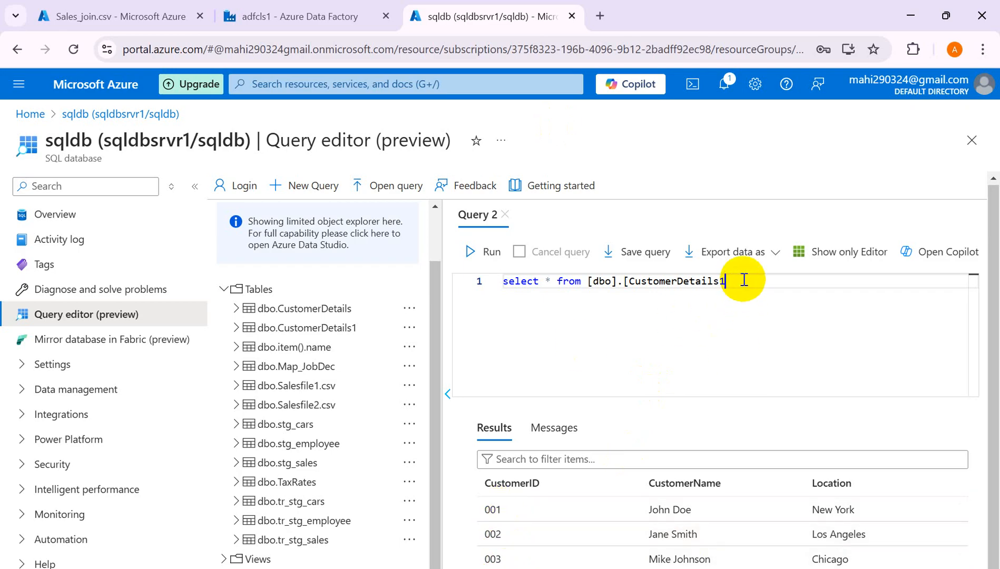
key(BackSpace)
key(BackSpace)
key(BackSpace)
key(BackSpace)
key(BackSpace)
key(BackSpace)
key(BackSpace)
key(BackSpace)
key(BackSpace)
key(BackSpace)
key(BackSpace)
key(BackSpace)
key(BackSpace)
key(BackSpace)
key(BackSpace)
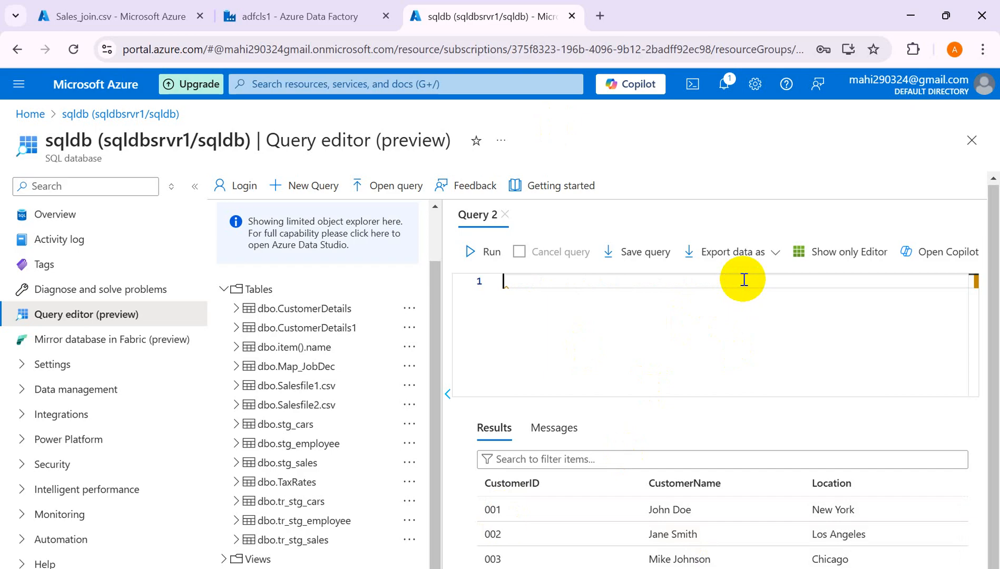
key(ctrl+v)
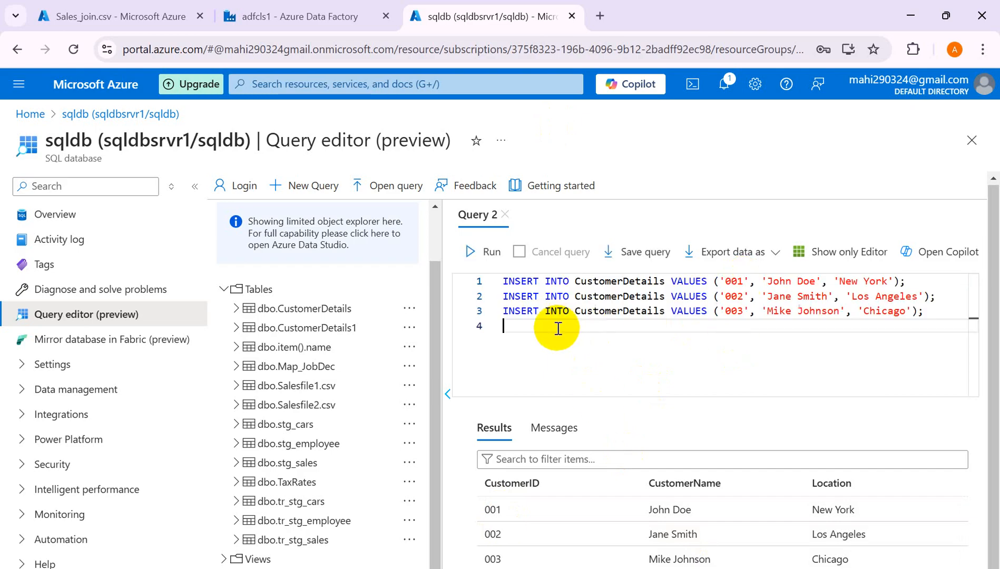
key(Return)
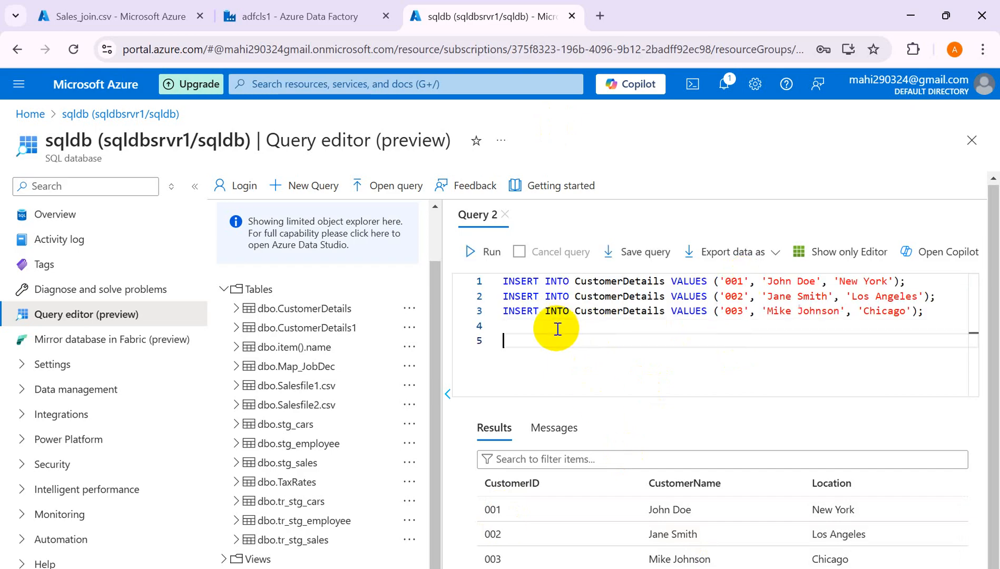
- Run truncate table [dbo].[CustomerDetails1] on its own, then delete that line
text(tri)
text(ncate table)
text(cu)
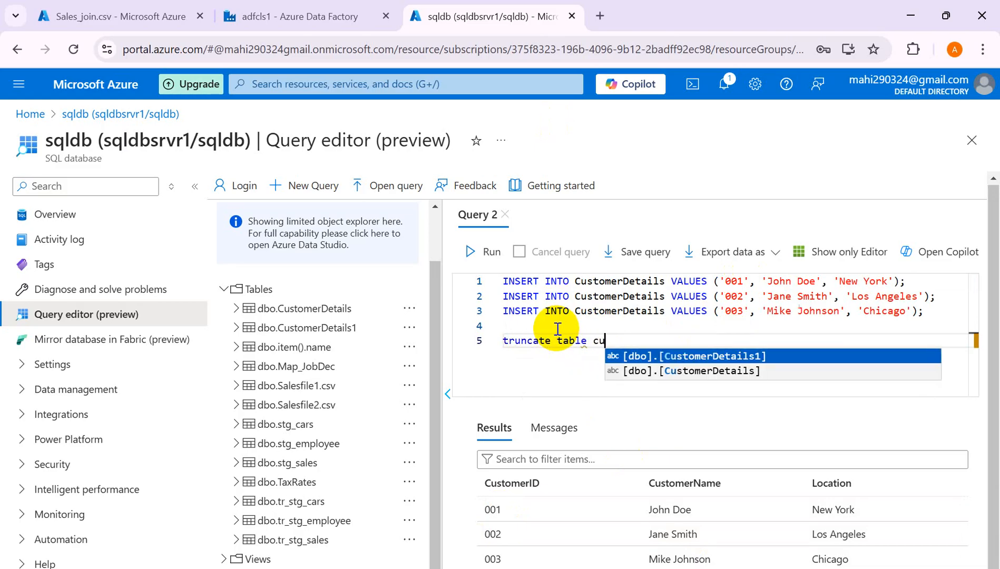
key(Down)
key(Return)
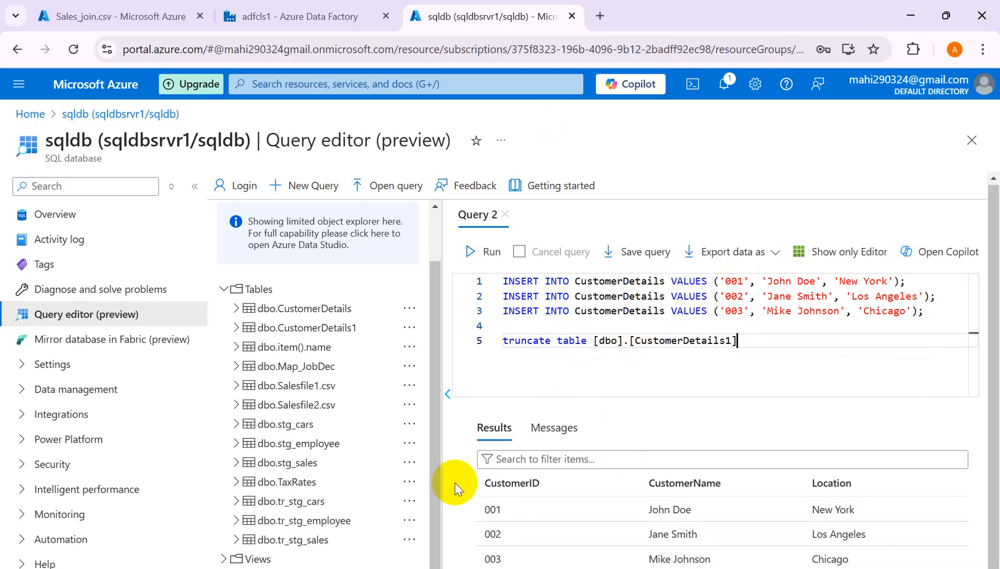
drag(759, 342, 495, 336)
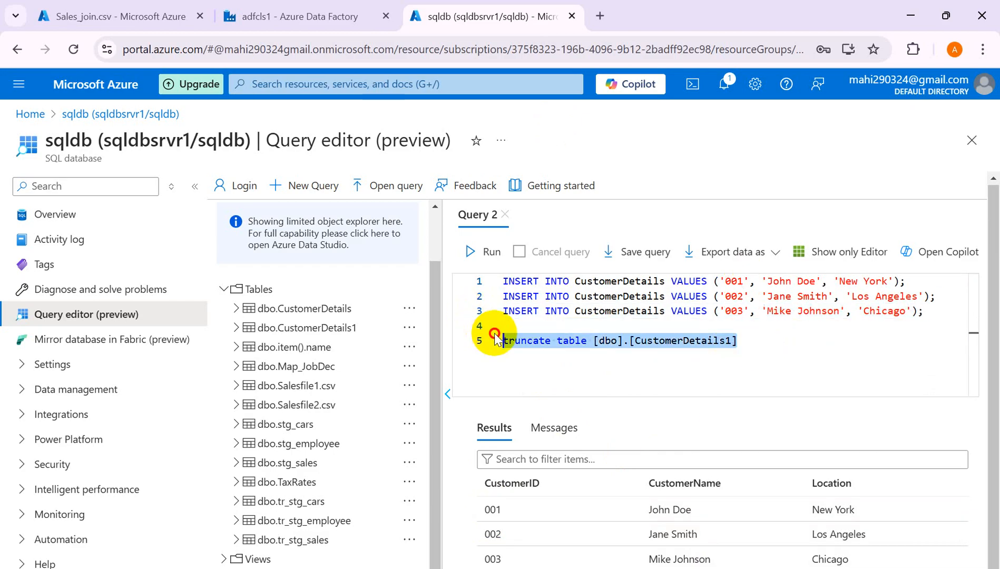
click(493, 252)
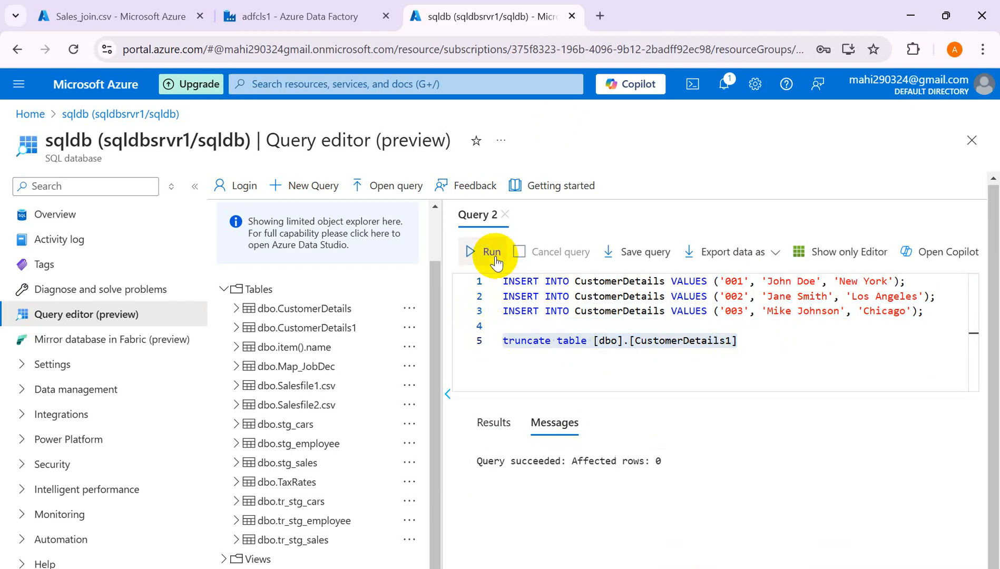
drag(753, 339, 483, 343)
key(BackSpace)
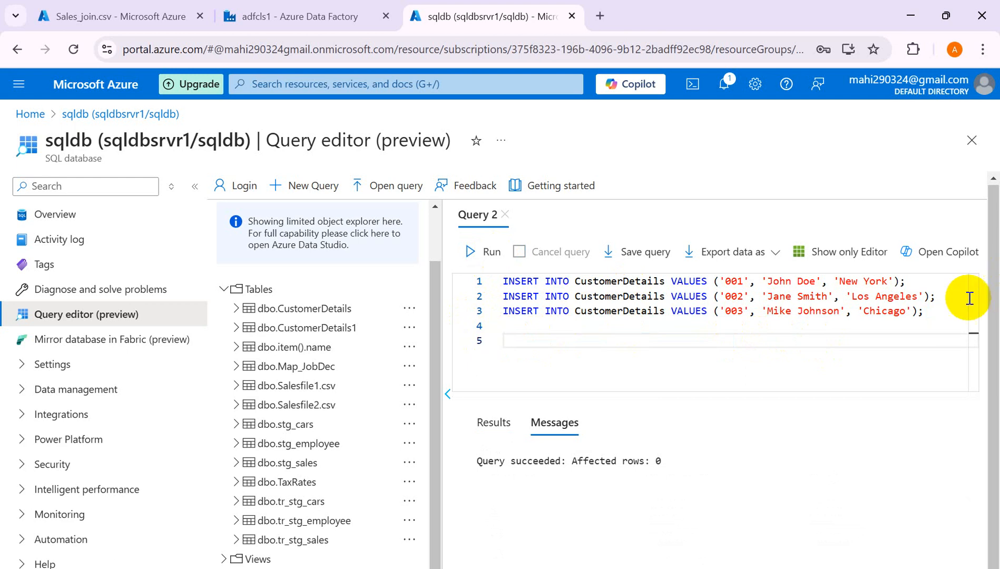
drag(934, 312, 502, 288)
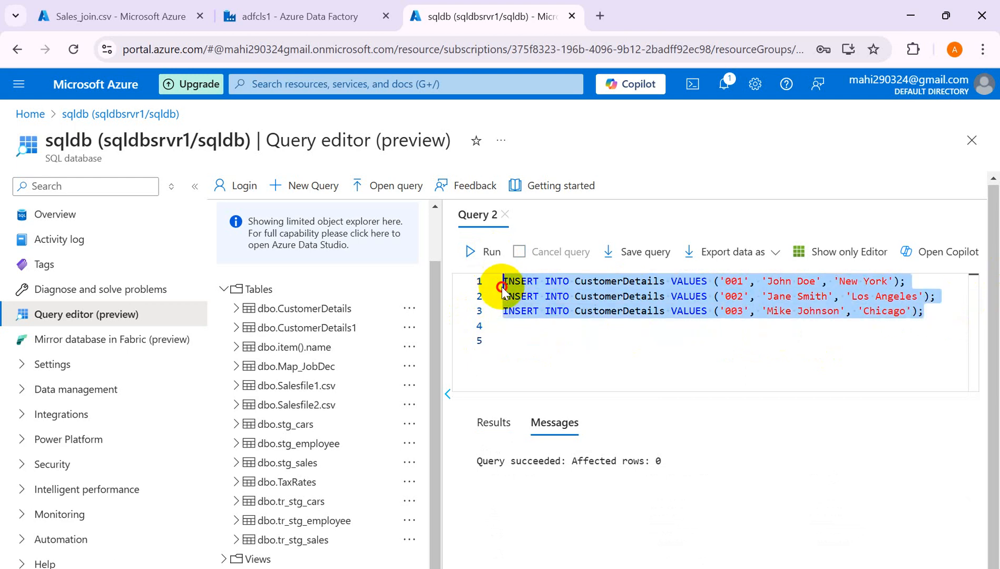
- Shorten the customer IDs in the three INSERT lines from 001, 002, 003 to 1, 2, 3
click(738, 281)
key(BackSpace)
key(BackSpace)
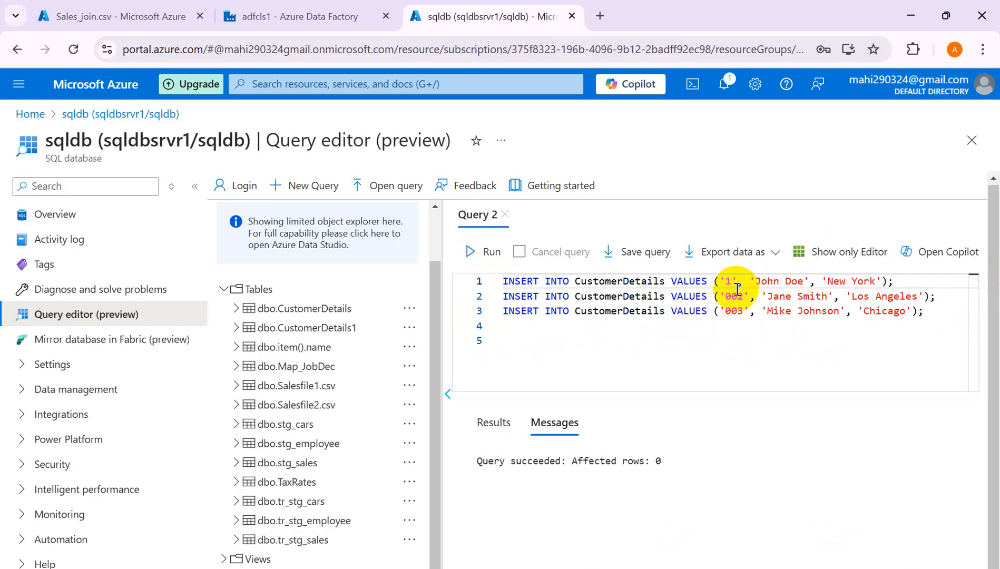
click(740, 295)
key(BackSpace)
key(BackSpace)
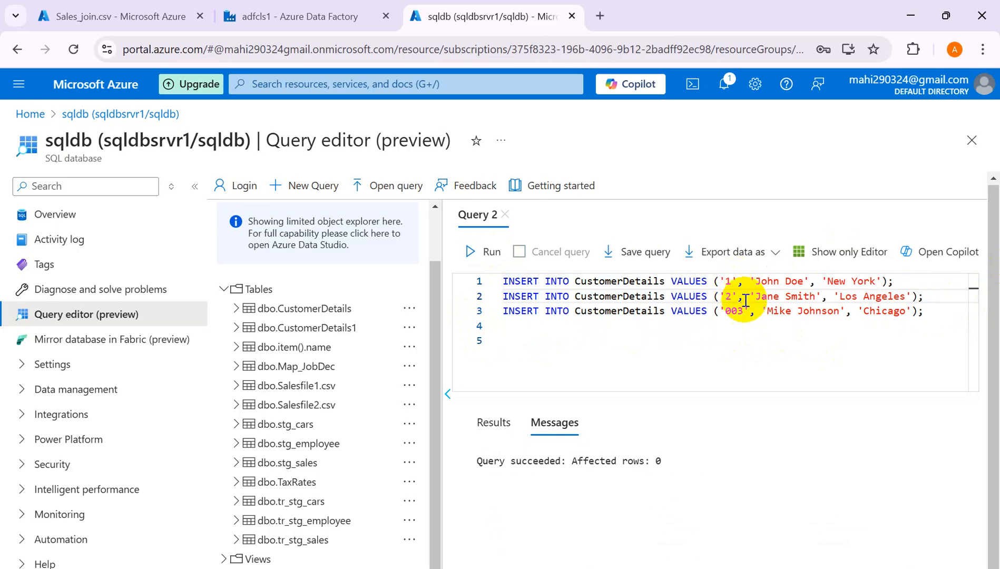
click(739, 310)
key(BackSpace)
key(BackSpace)
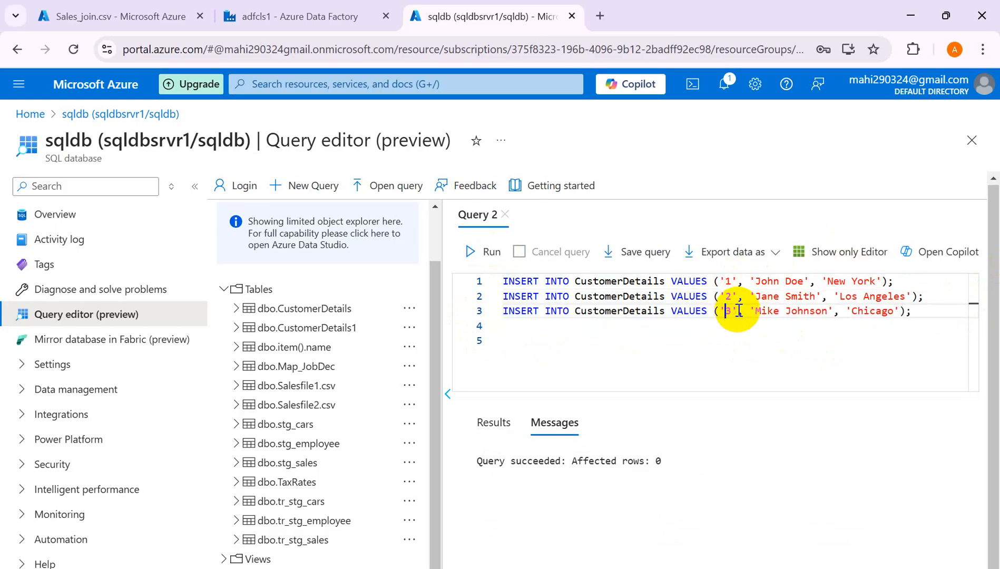
- After rechecking Sales_join.csv's customer IDs, run the three INSERT statements
click(126, 19)
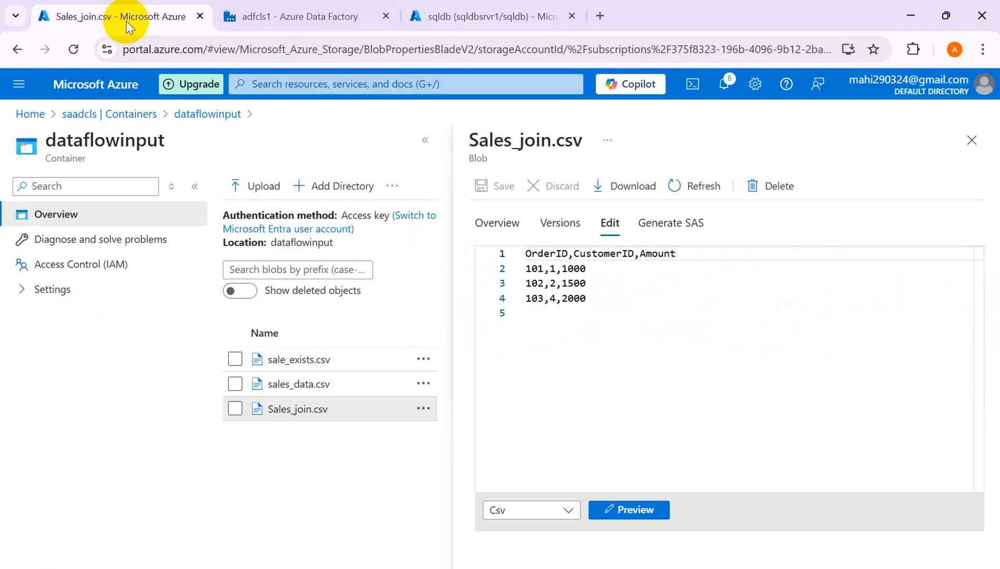
click(309, 10)
click(477, 15)
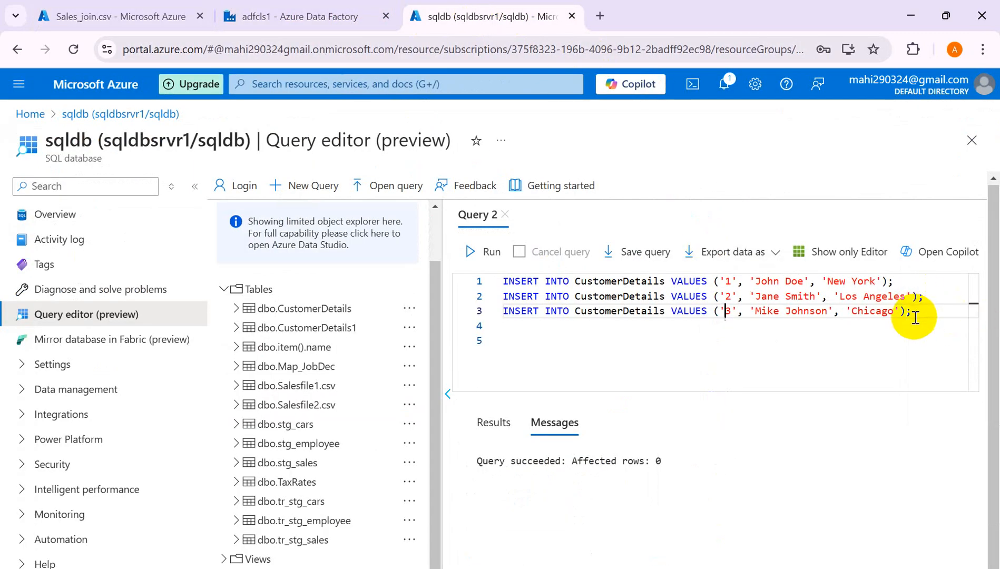
drag(916, 316, 501, 285)
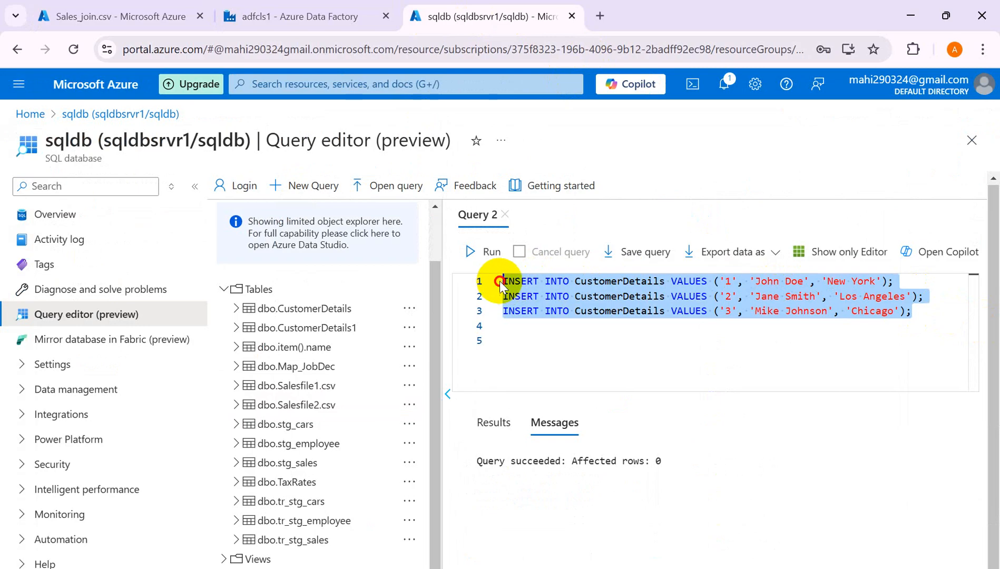
click(481, 252)
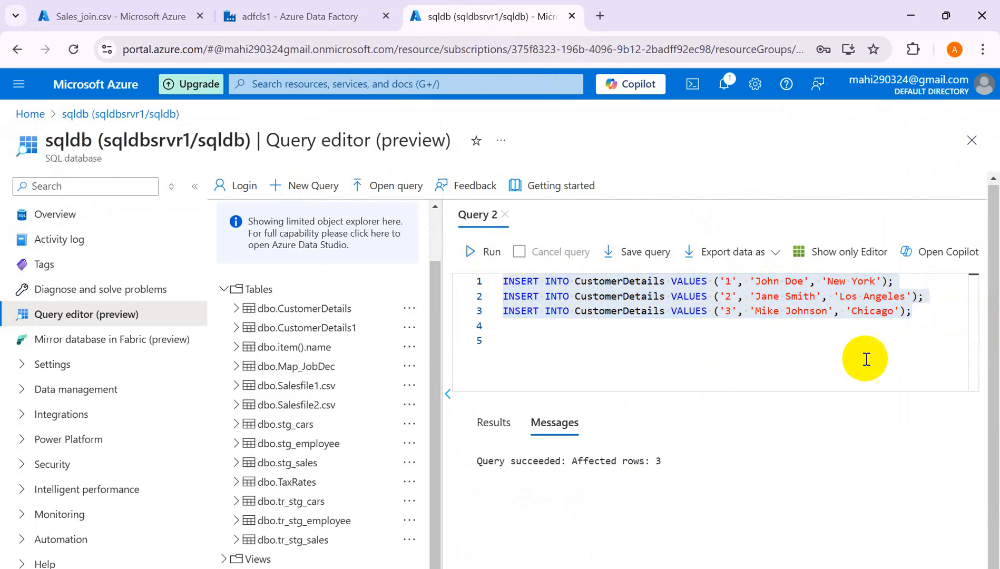
click(925, 310)
drag(925, 310, 458, 264)
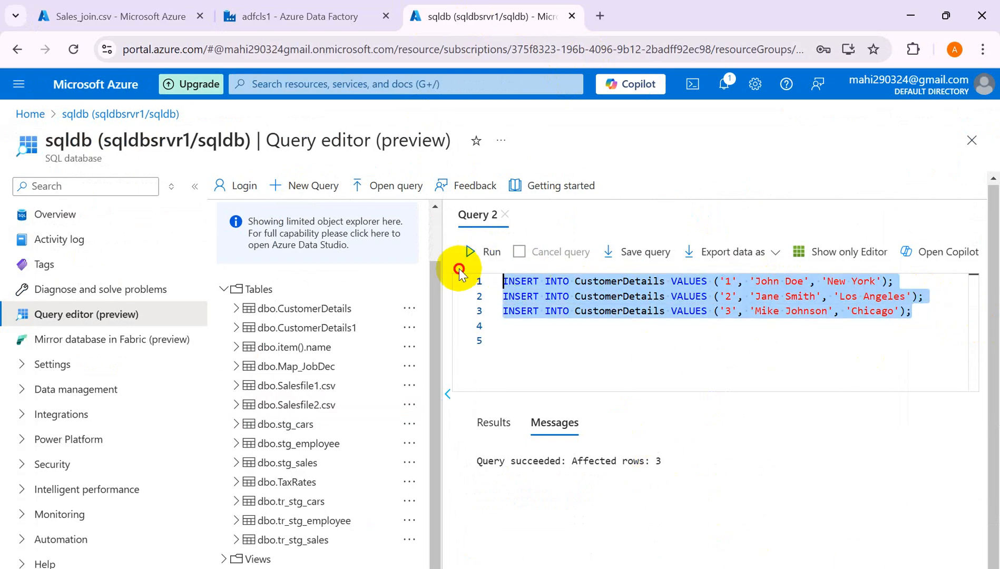
- Re-run select * from [dbo].[CustomerDetails1] and confirm the Results grid shows no rows
key(BackSpace)
text(select )
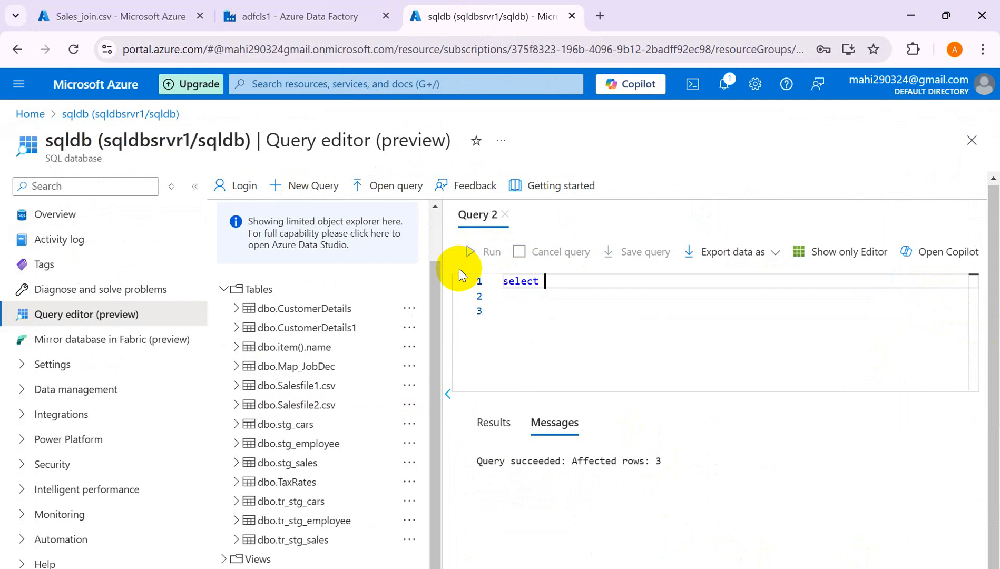
text(* from cu)
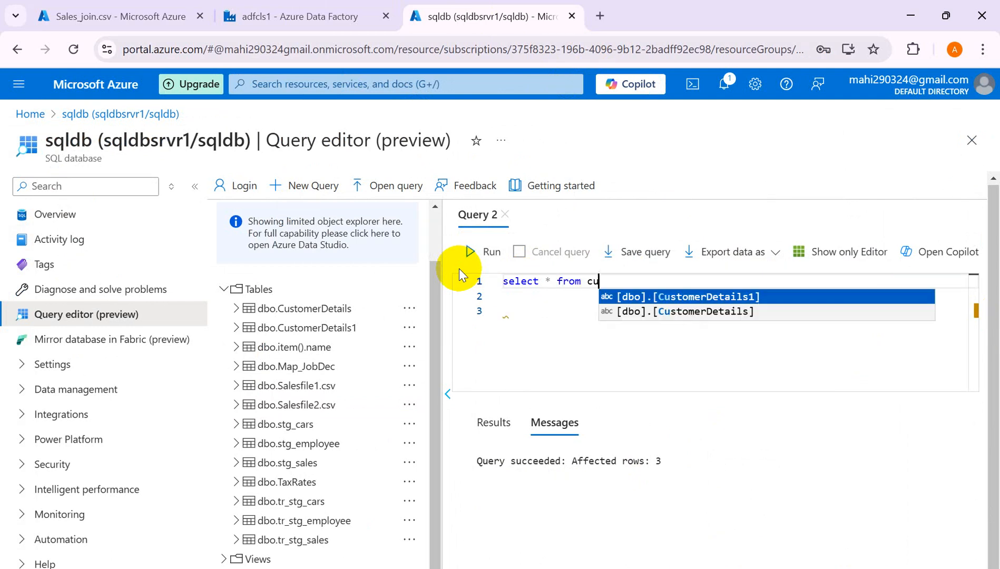
key(Return)
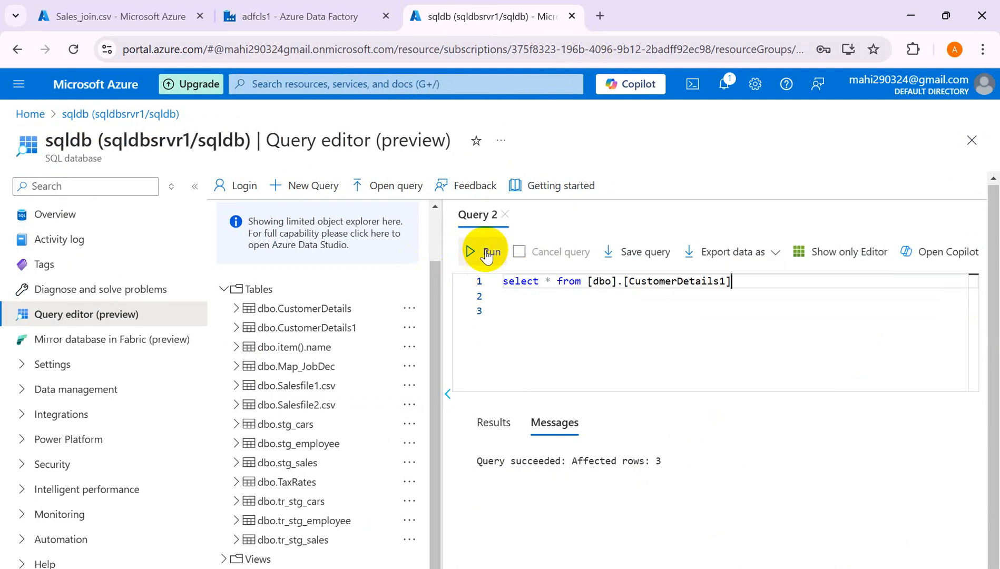
click(480, 252)
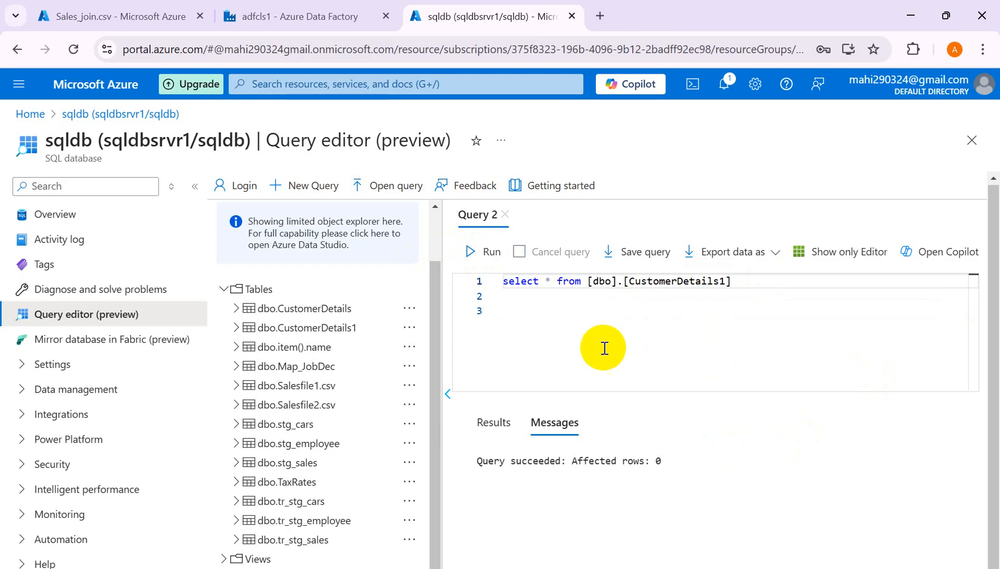
click(494, 423)
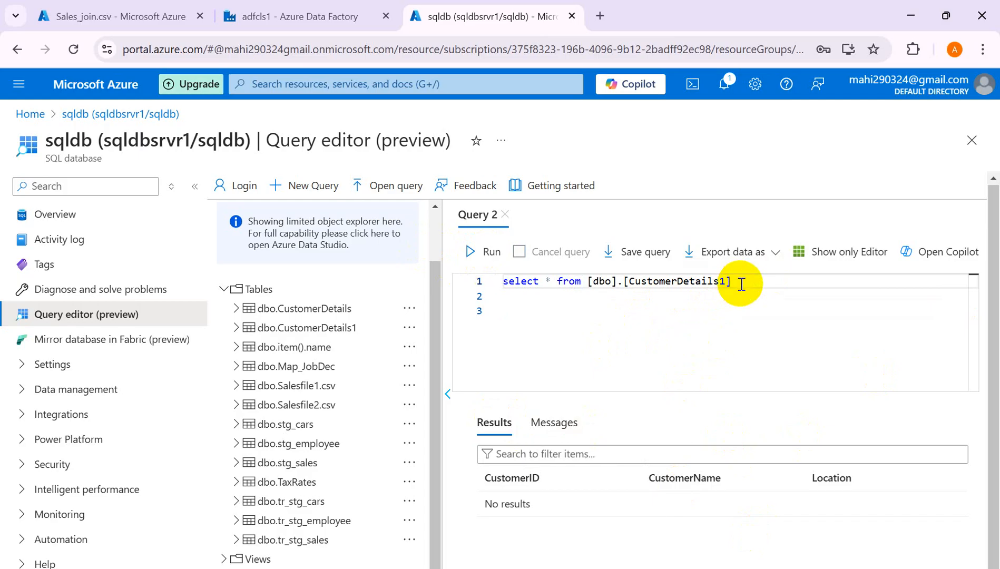
key(alt+Tab)
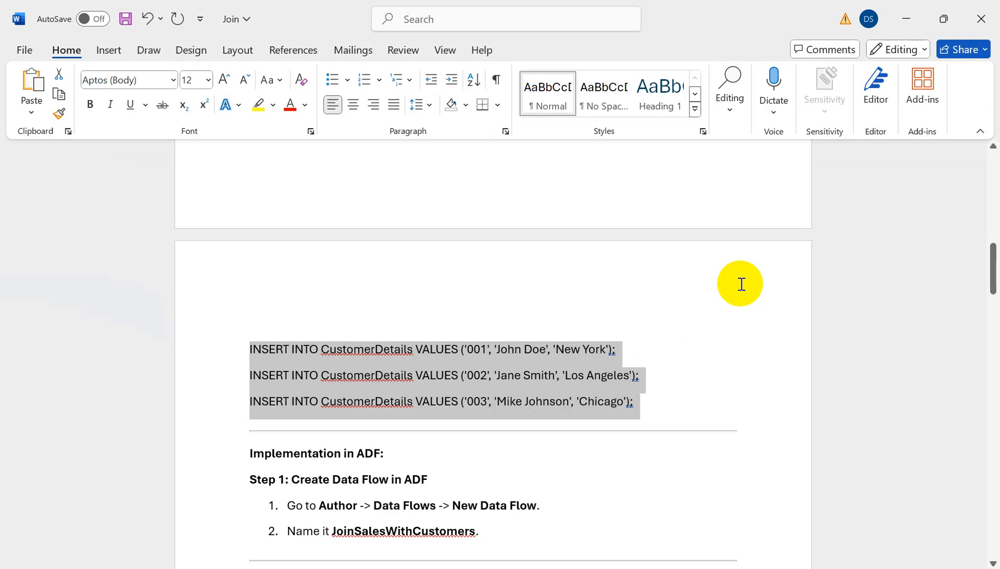
- Copy the three INSERT INTO CustomerDetails lines from Word and return to Query 2
right_click(430, 388)
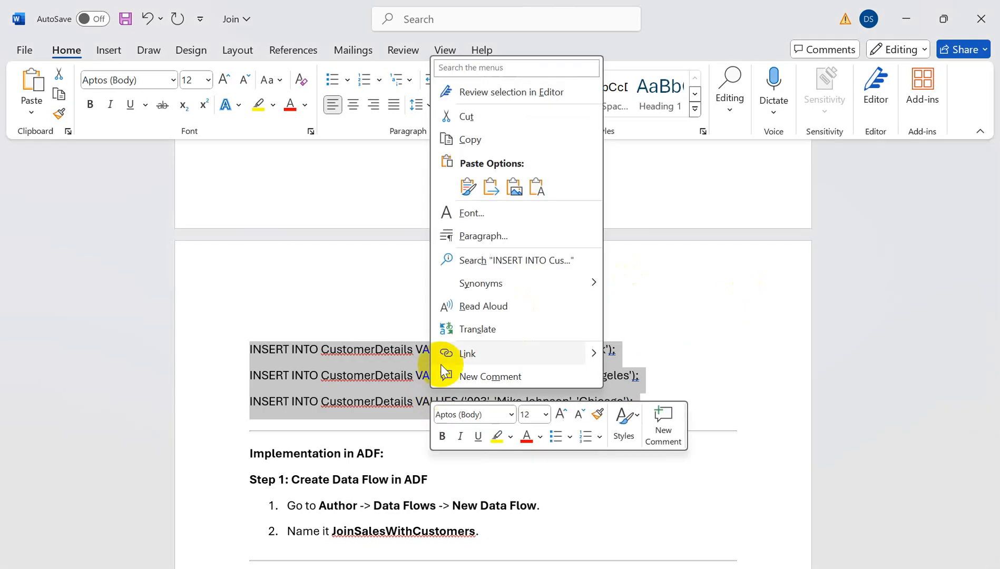
click(476, 139)
key(alt+Tab)
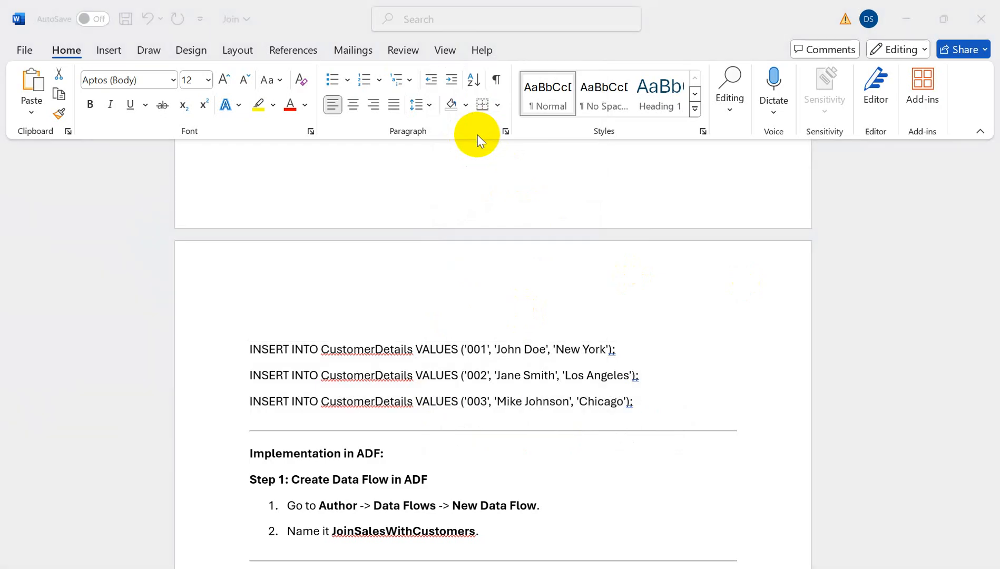
click(748, 288)
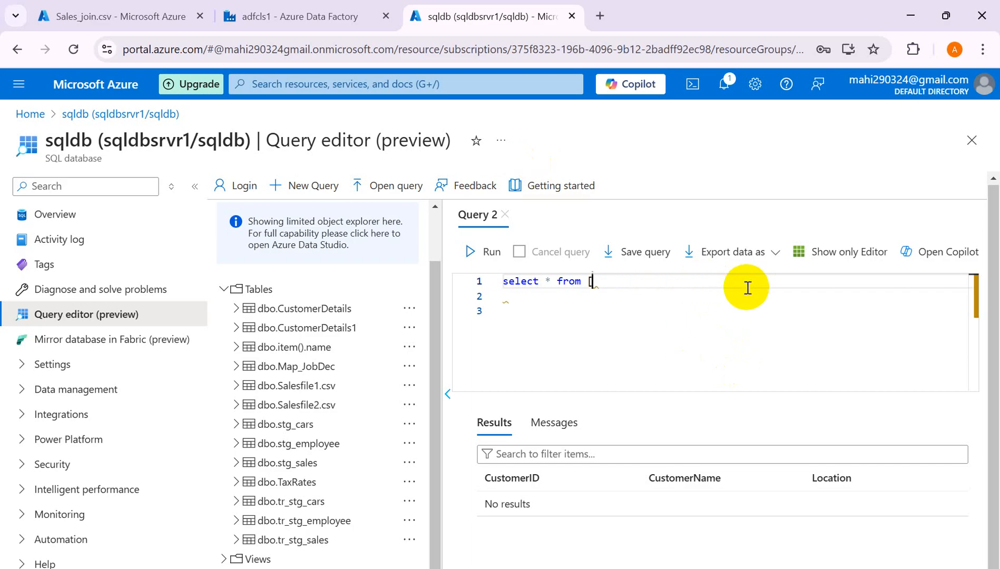
- Paste the three INSERTs and change their table name to CustomerDetails1
key(ctrl+v)
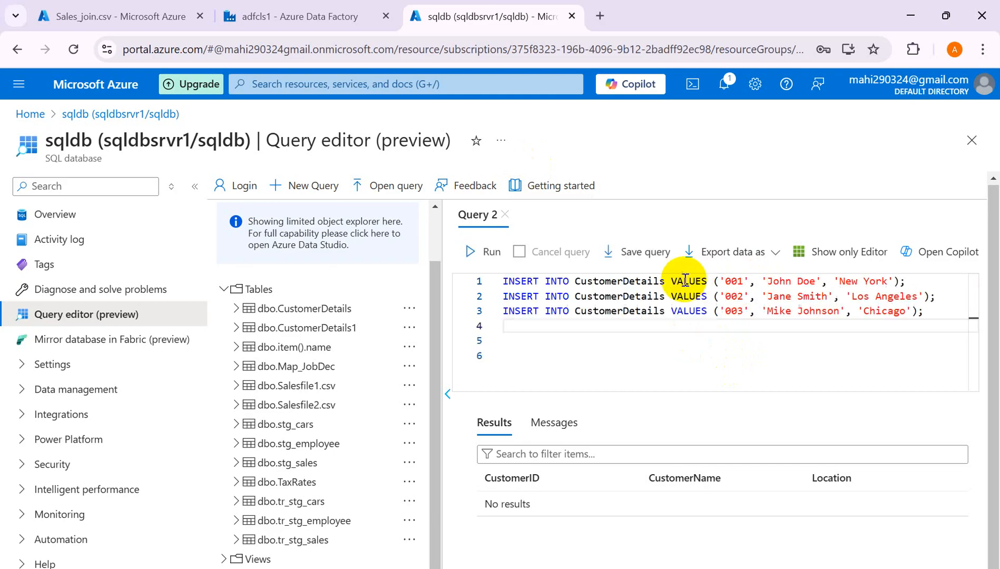
click(667, 283)
text(1)
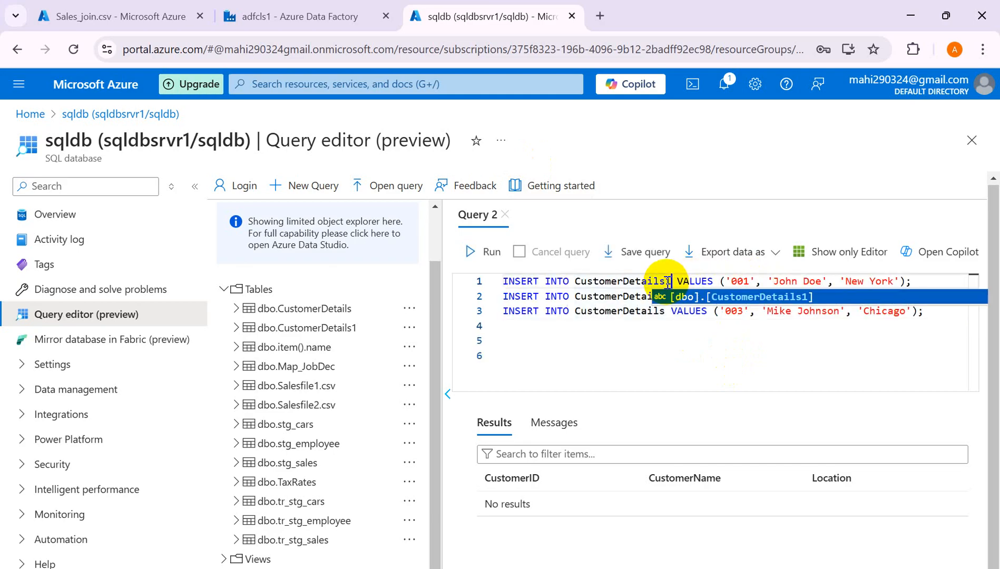
drag(674, 368, 666, 293)
click(665, 293)
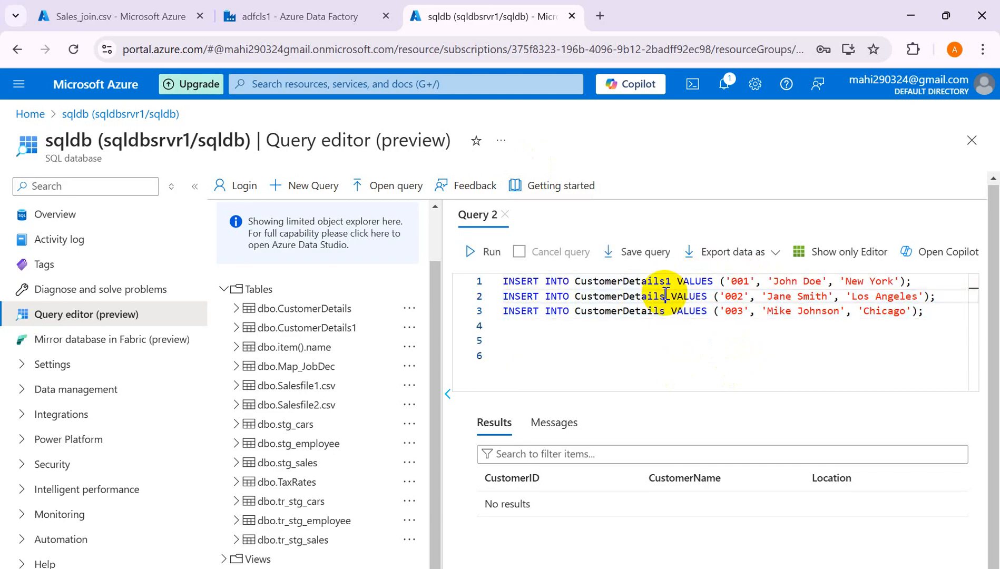
text(1)
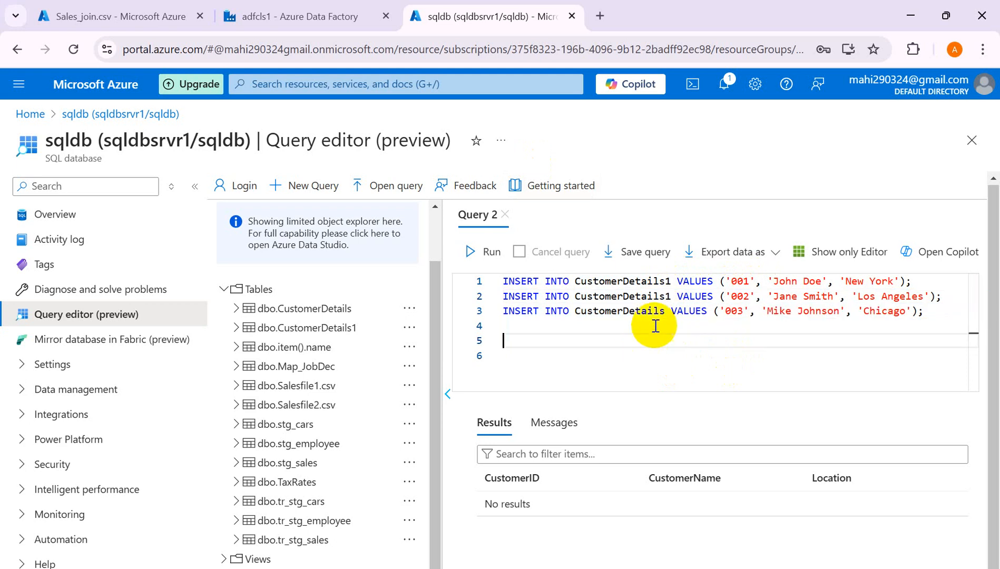
click(666, 311)
text(1)
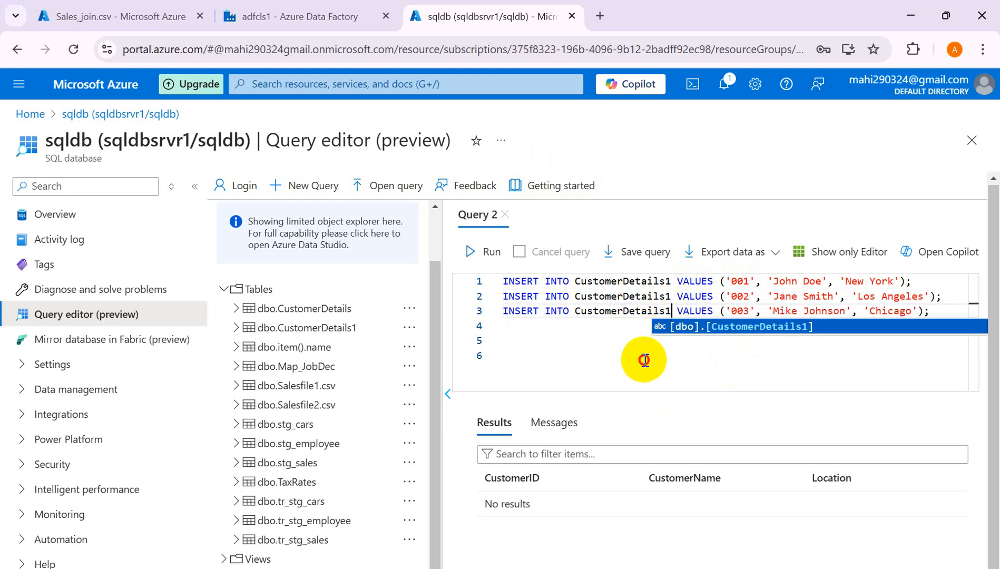
click(641, 357)
- Change the customer IDs to 1, 2 and 3, run the inserts, and clear the editor
click(743, 285)
key(BackSpace)
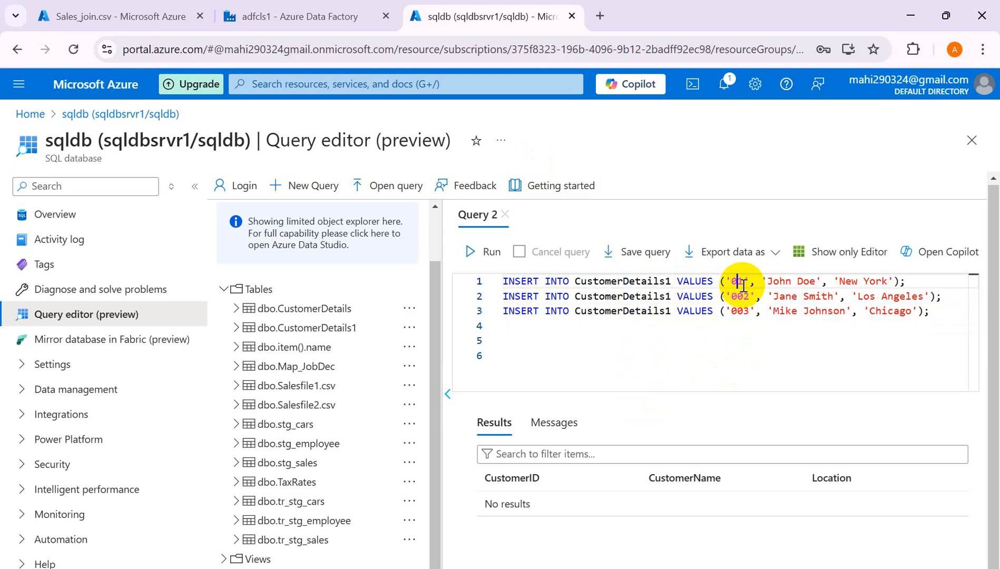
click(745, 294)
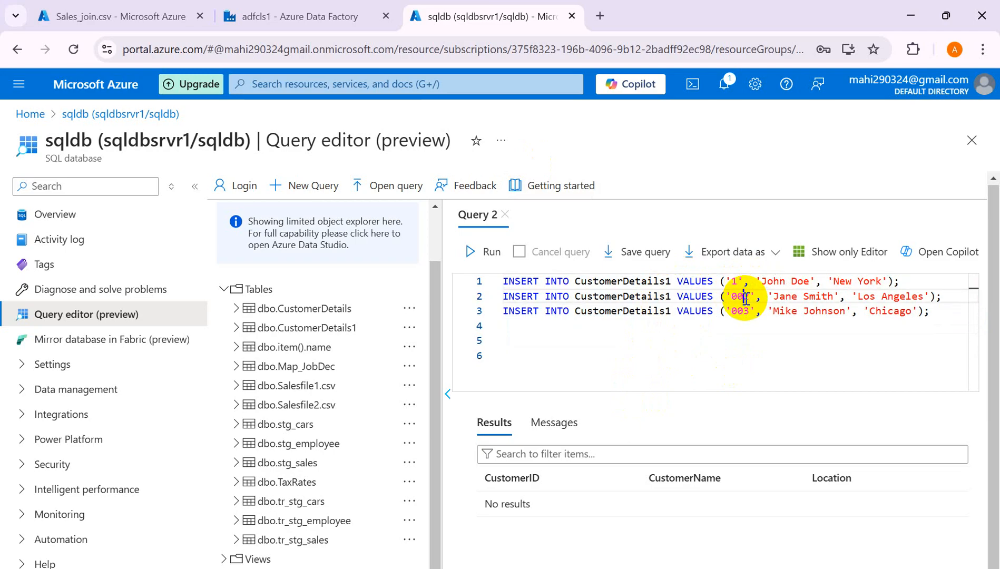
key(BackSpace)
key(BackSpace)
click(743, 311)
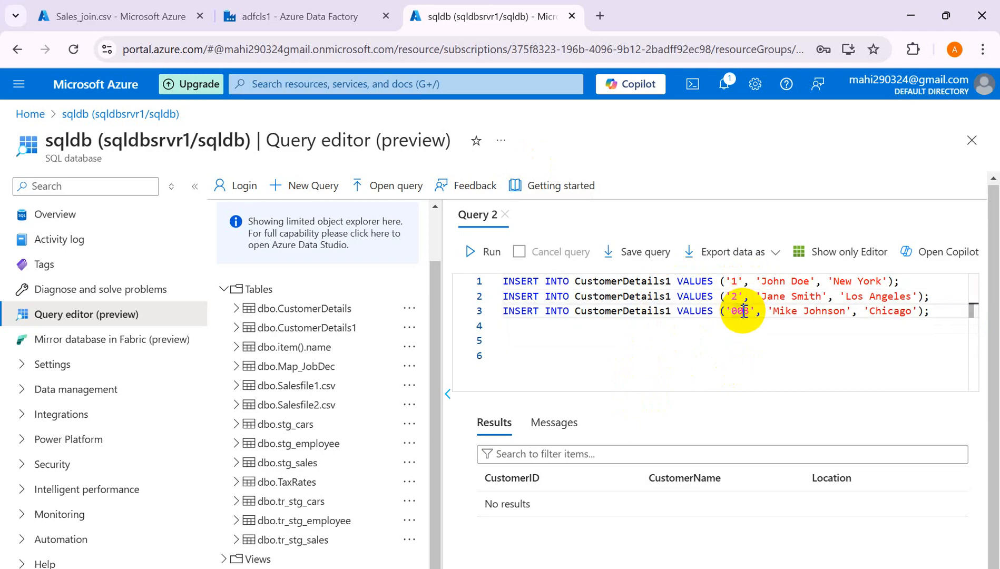
key(BackSpace)
key(BackSpace)
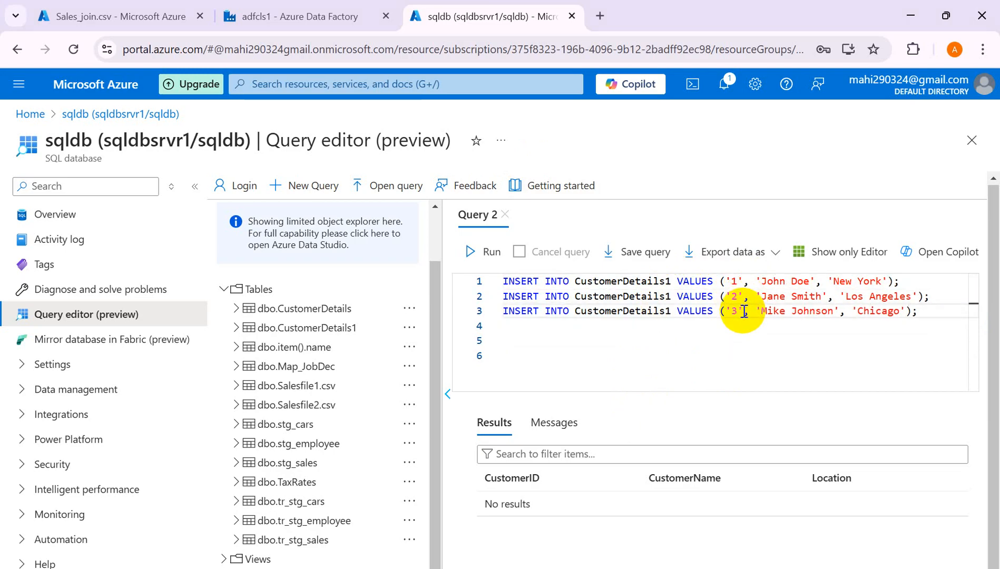
click(484, 252)
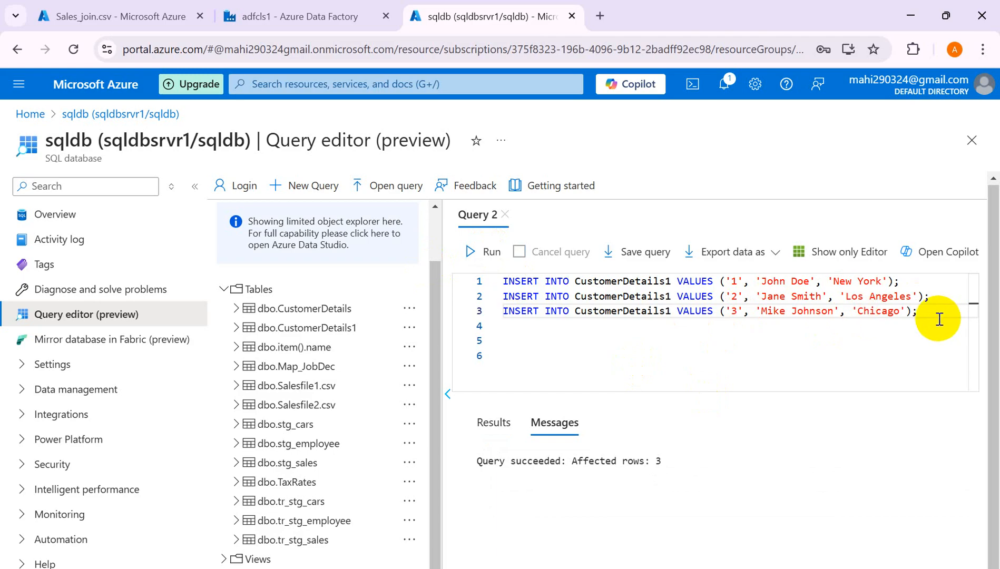
key(ctrl+a)
key(Delete)
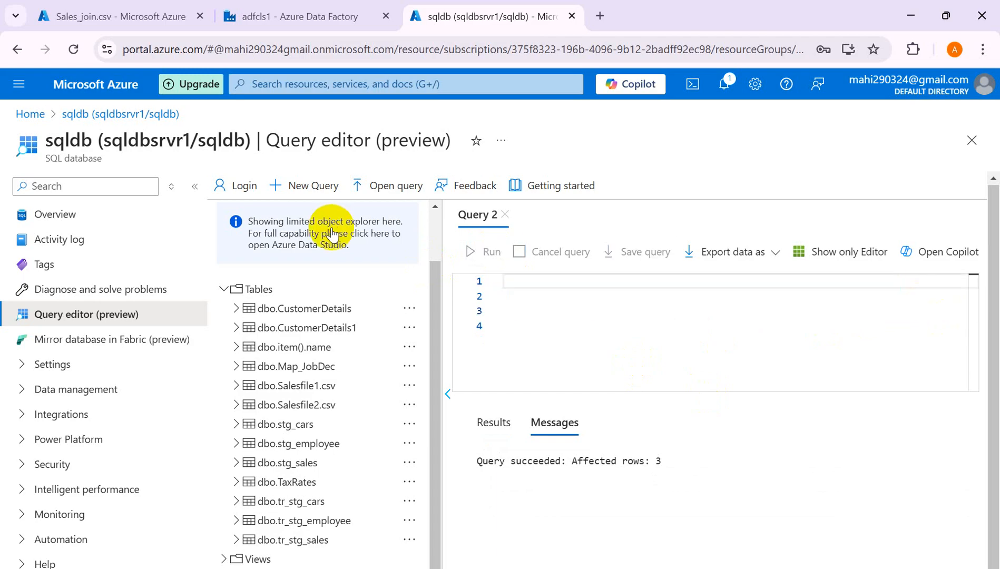
- Run select * from [dbo].[CustomerDetails1], returning customers 1–3 in New York, Los Angeles, Chicago
text(select )
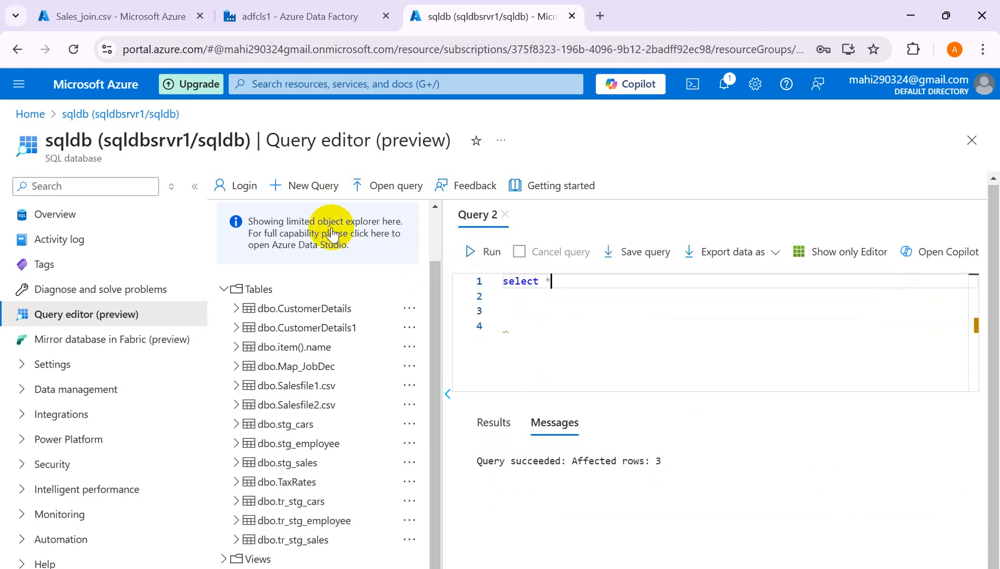
text(* from )
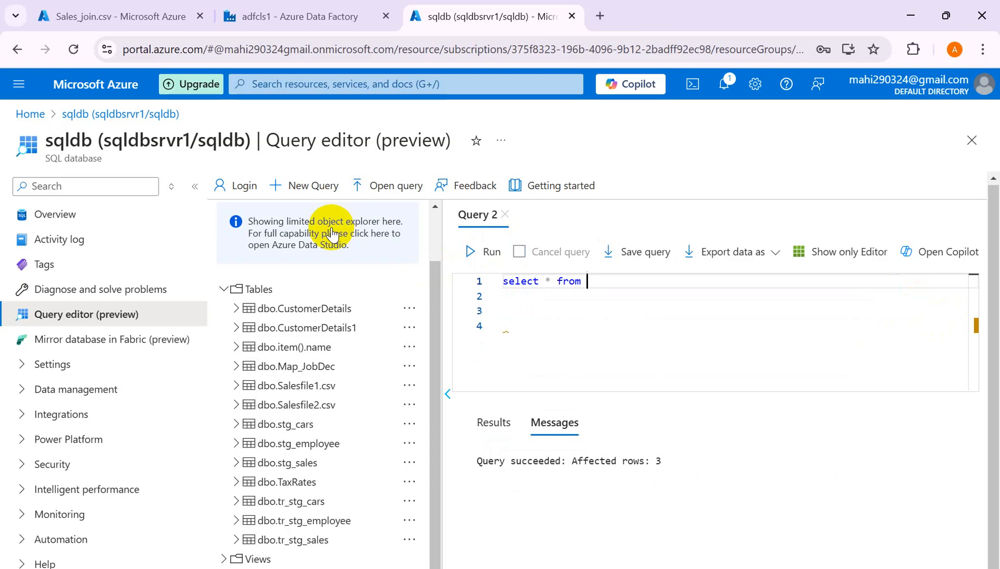
text(cu)
key(Return)
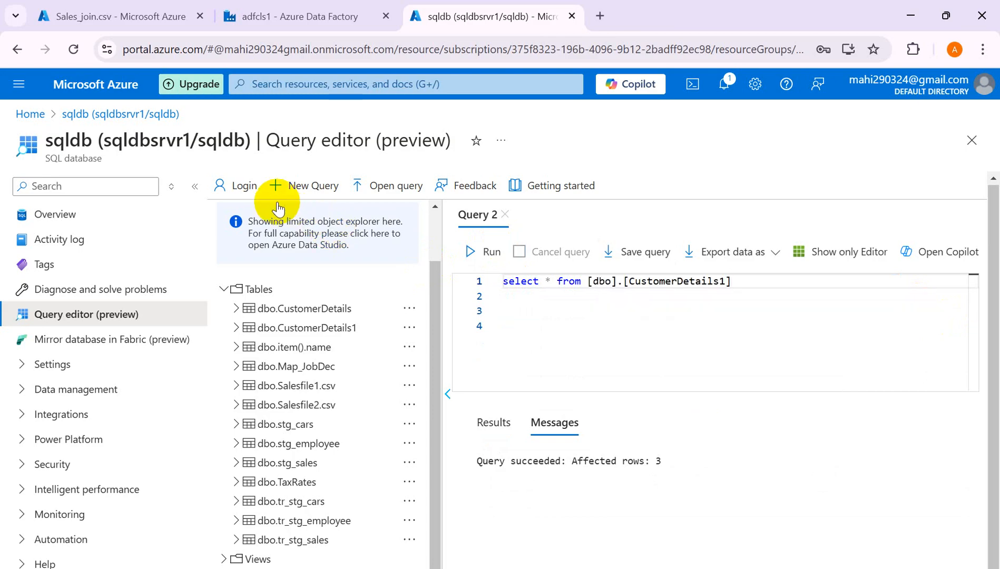
click(485, 254)
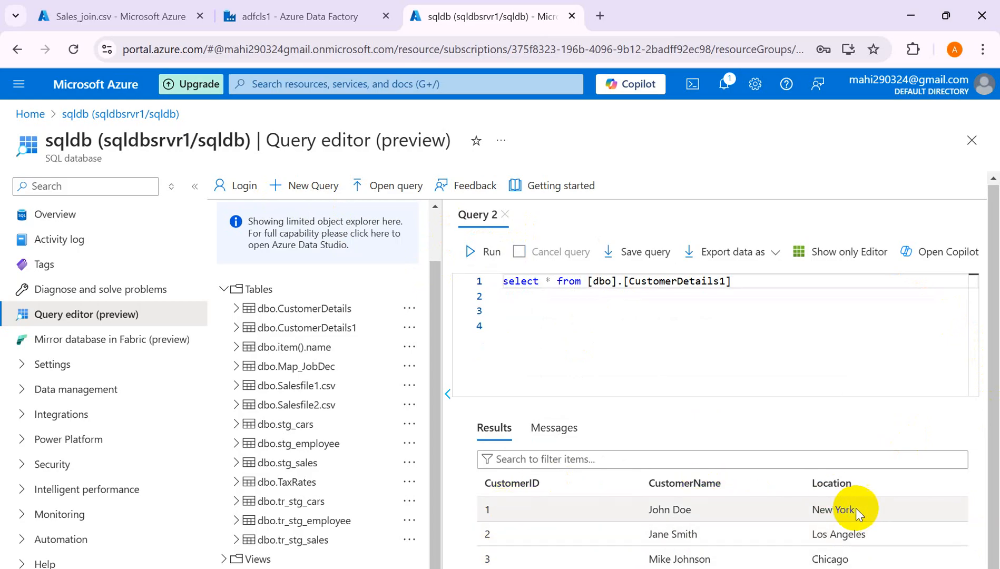
- Compare the Sales_join.csv order rows with the Word notes, then return to the adfcls1 Data Factory
click(118, 22)
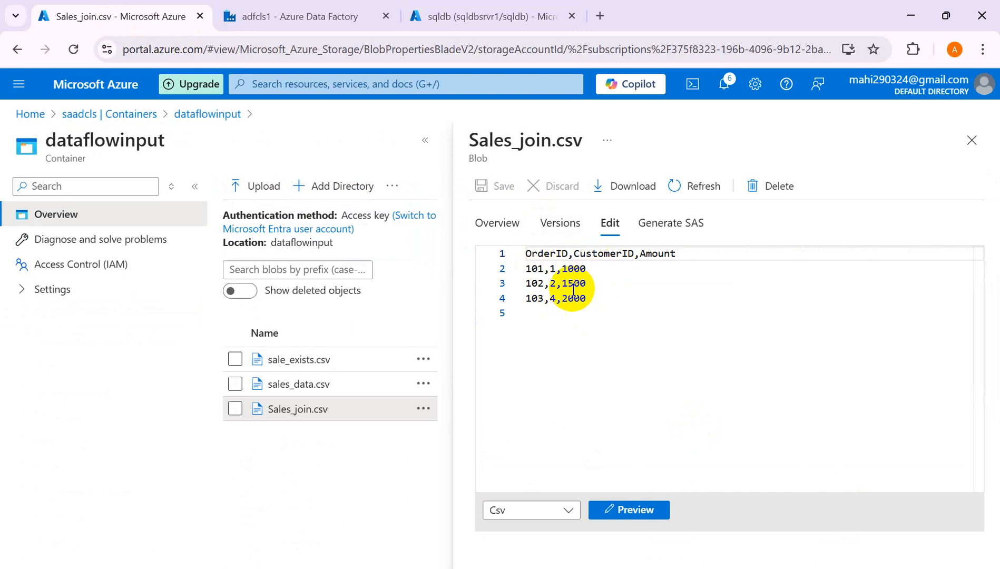
key(alt+Tab)
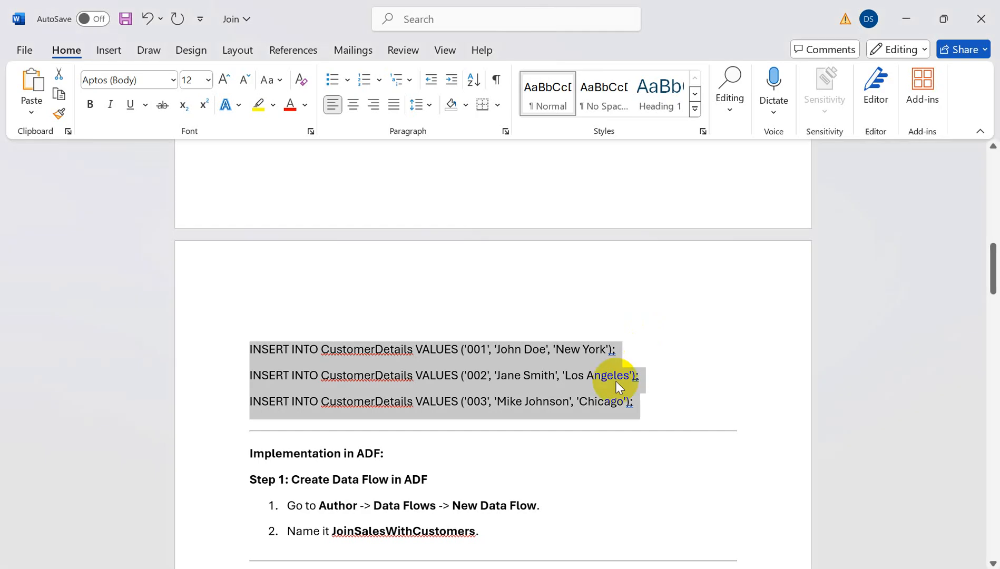
click(453, 393)
key(alt+Tab)
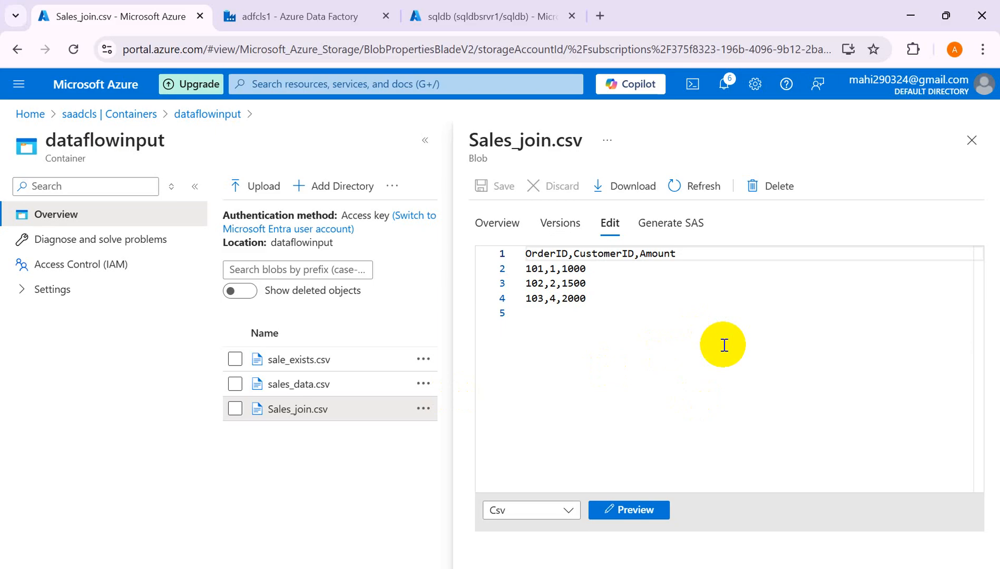
key(alt+Tab)
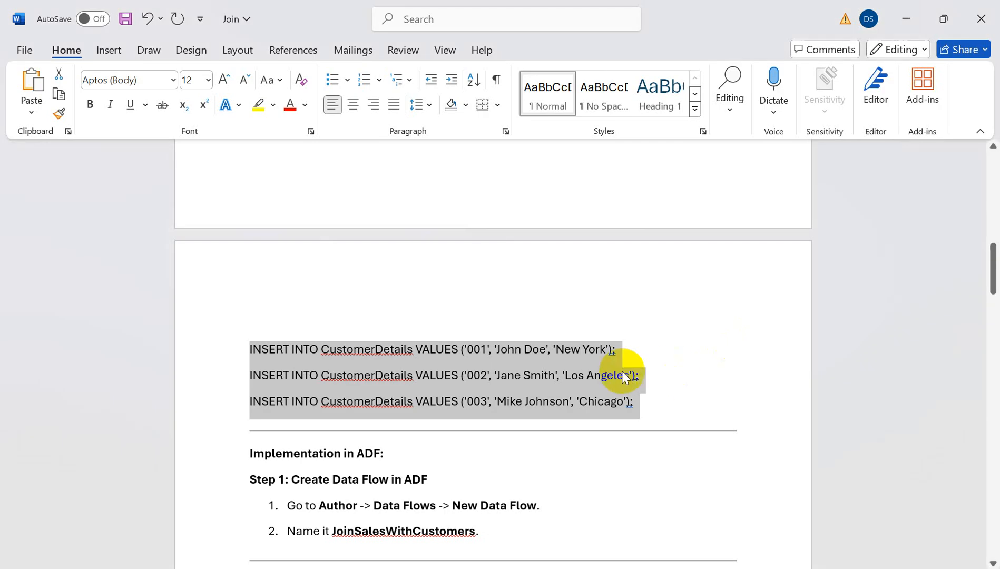
key(alt+Tab)
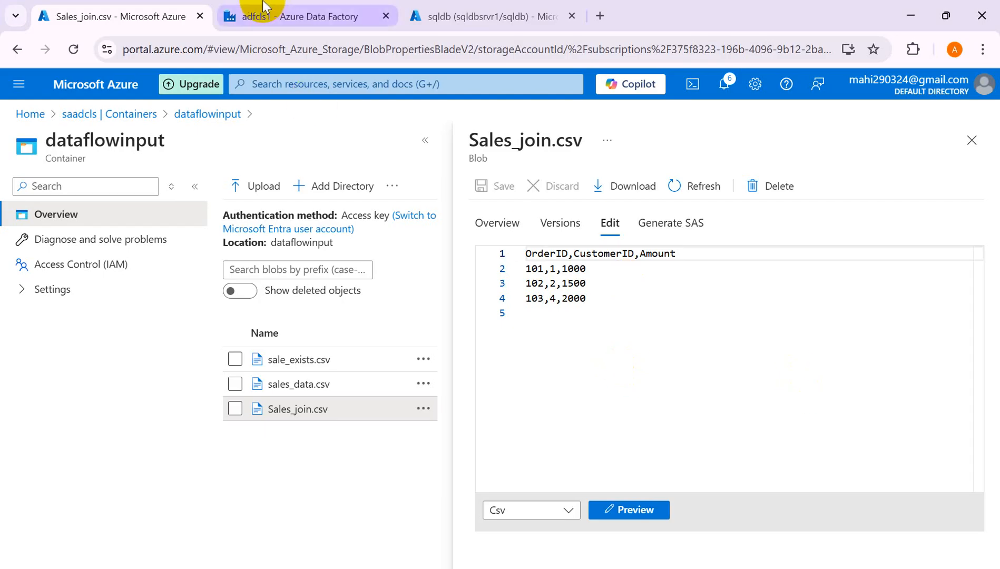
click(257, 17)
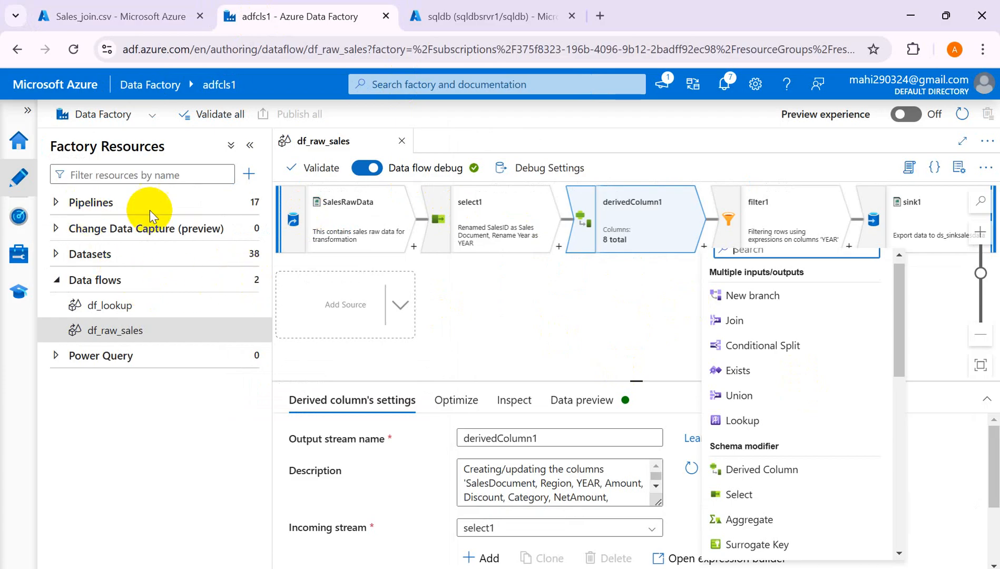
- Create a new pipeline named pl_df_join
click(55, 206)
click(247, 204)
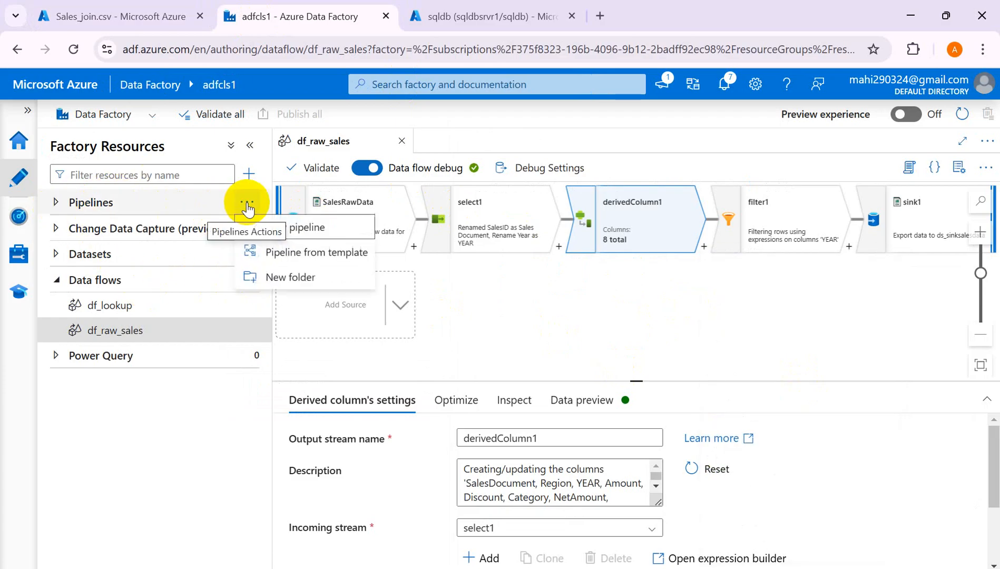
click(289, 230)
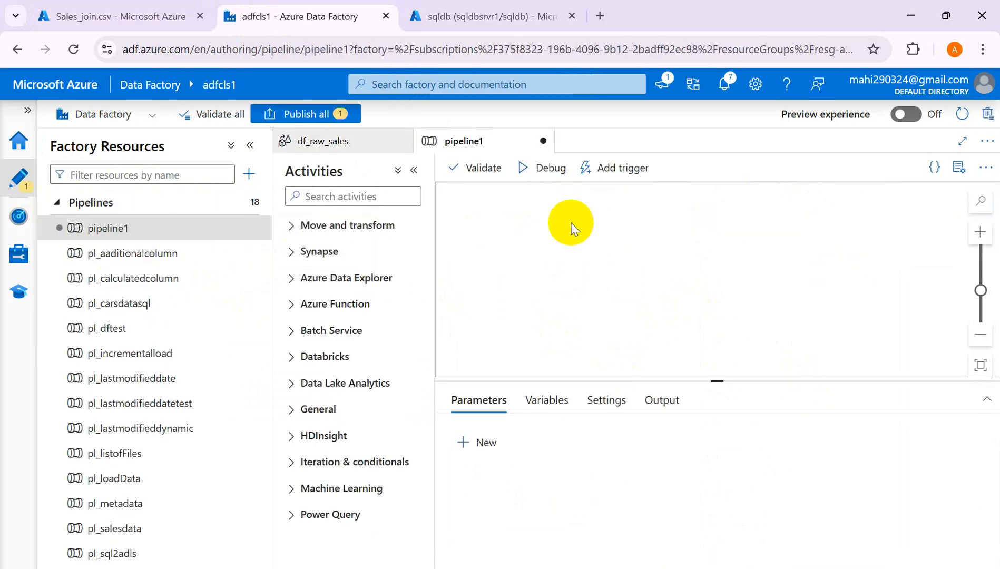
click(844, 284)
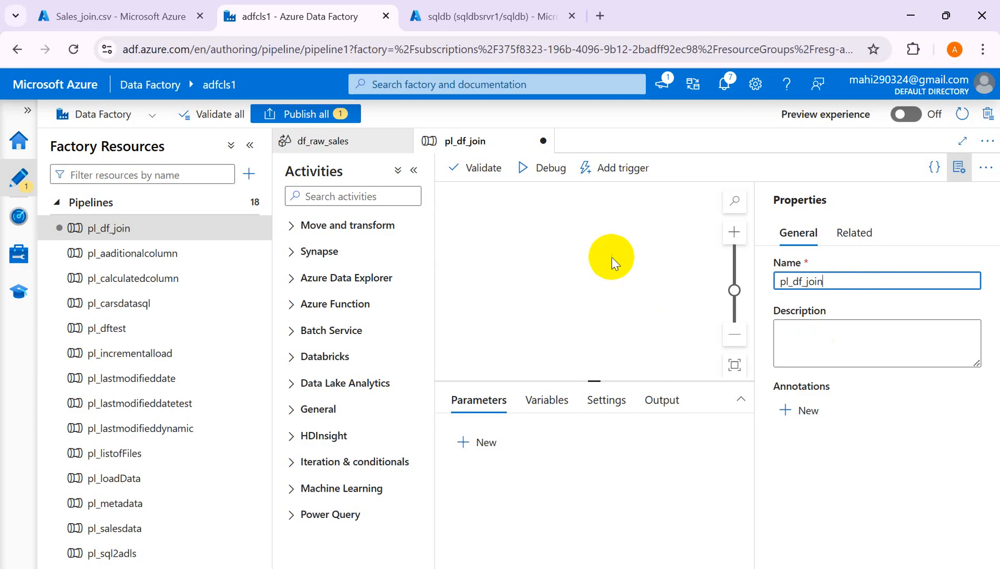
click(959, 166)
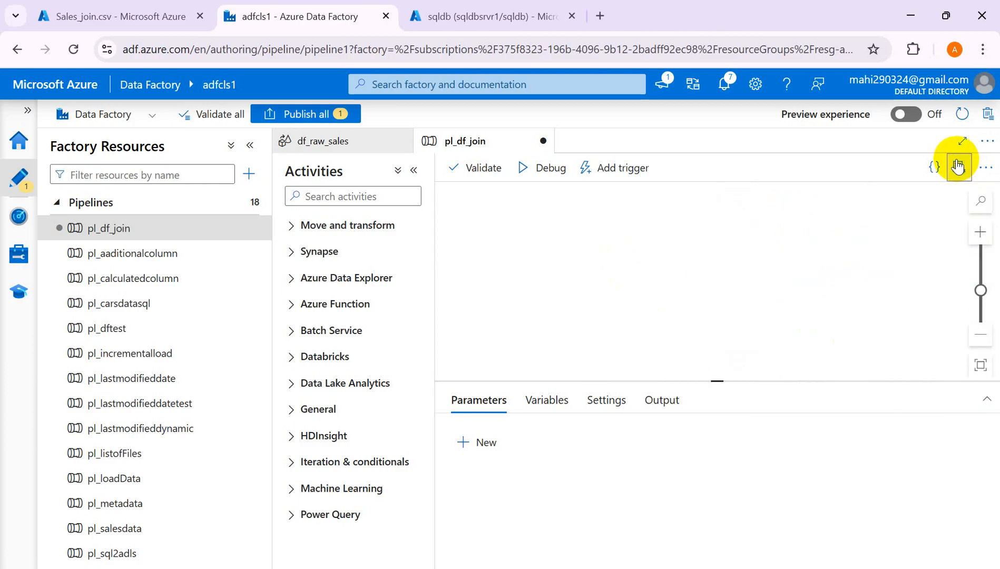
- Add a Data flow activity to pl_df_join, rename it Df_join, and view its settings
click(291, 230)
drag(335, 285, 574, 240)
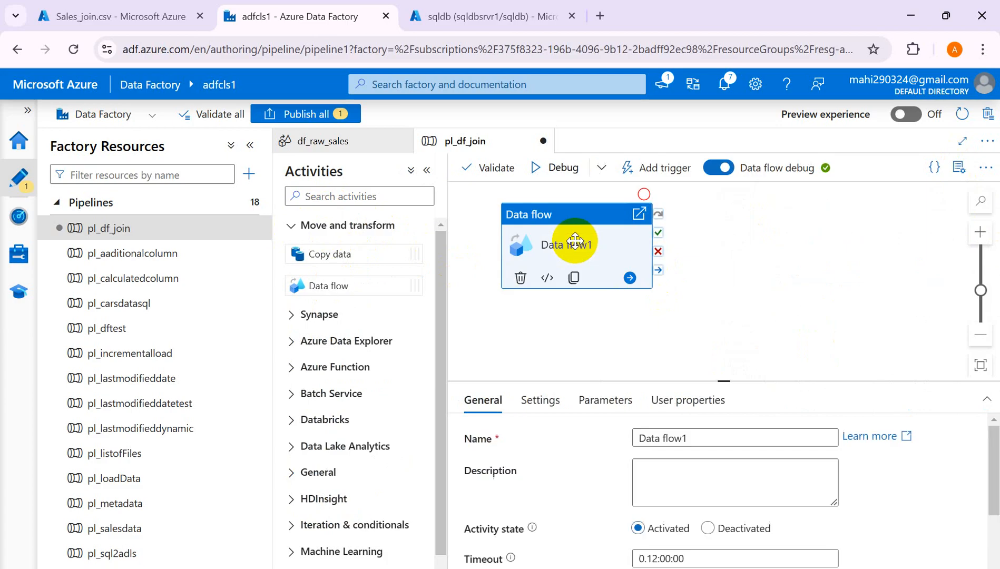
click(704, 435)
key(BackSpace)
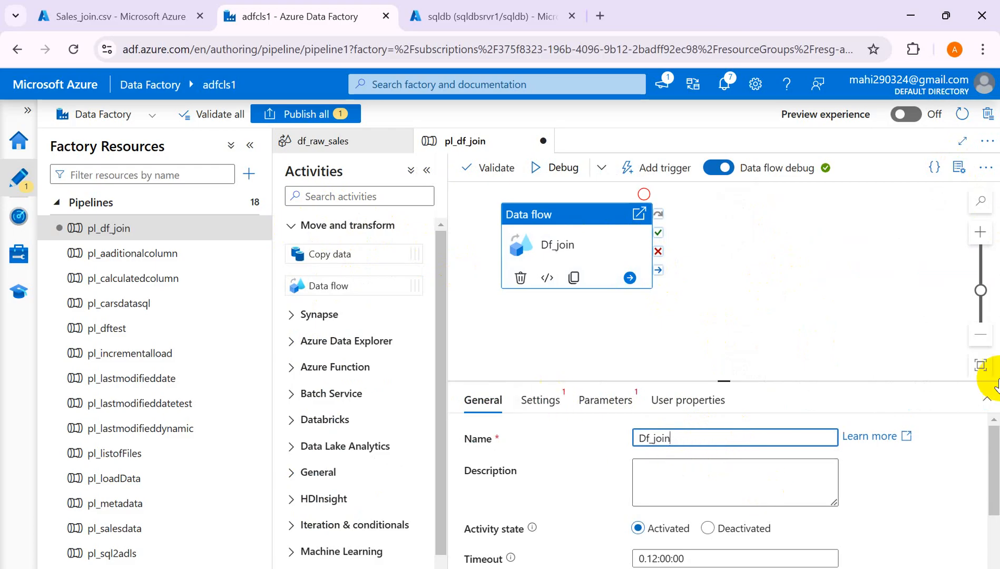
drag(994, 437, 967, 417)
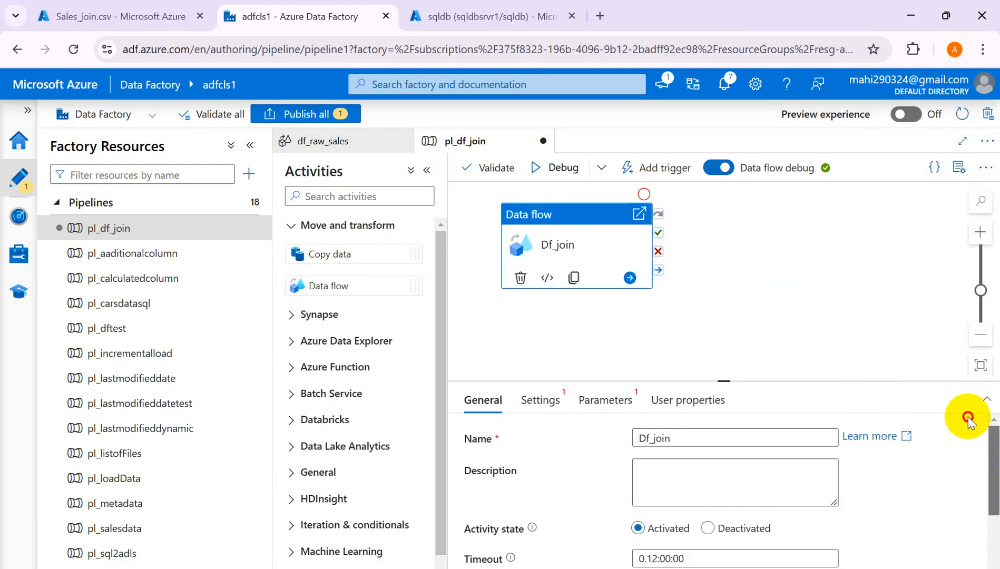
click(543, 402)
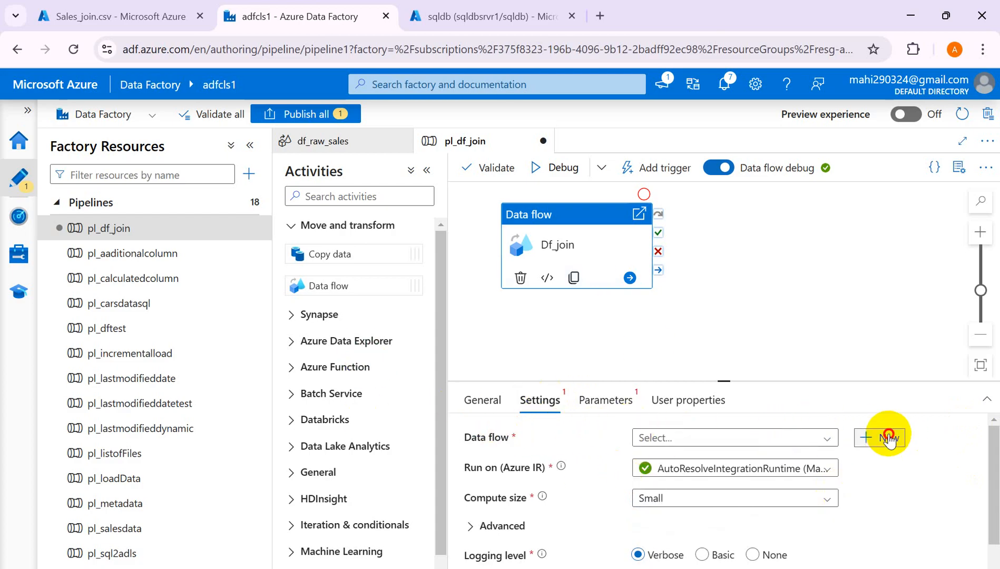
- Create a new data flow for Df_join and add its first source, checking Sales_join.csv in storage
click(888, 438)
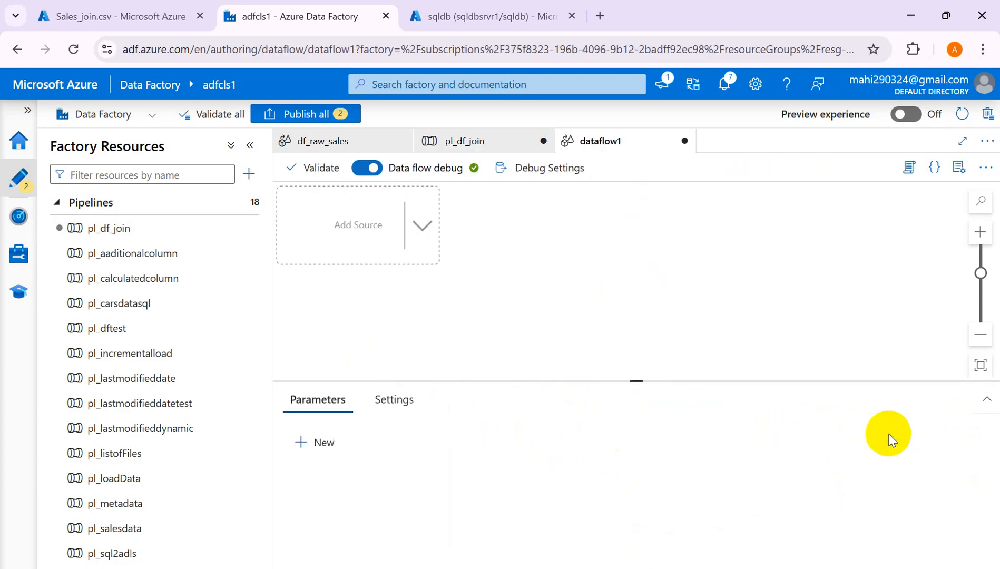
click(347, 237)
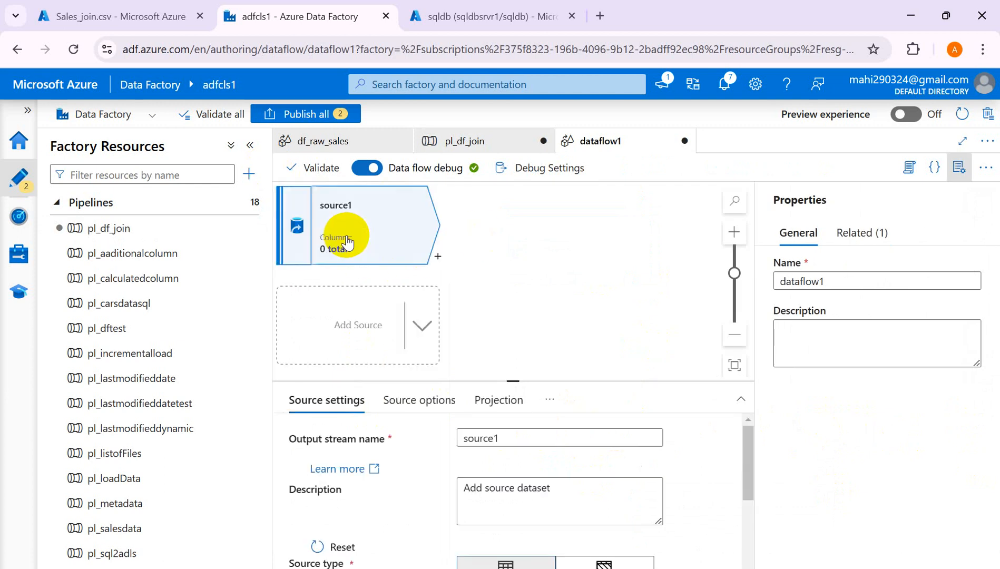
click(121, 16)
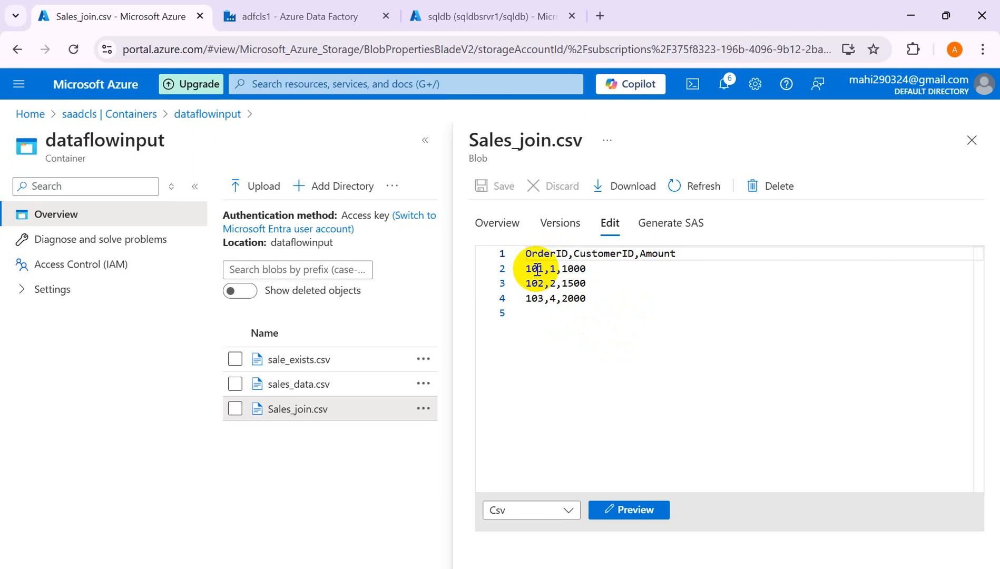
click(255, 24)
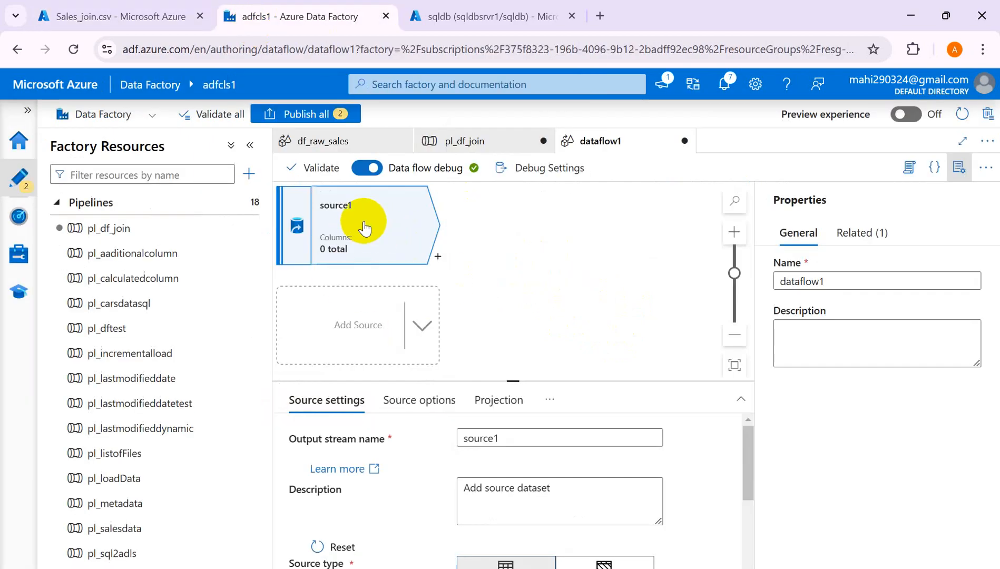
- Name the source stream salesdata and the data flow df_join, then hide Properties
click(518, 440)
key(BackSpace)
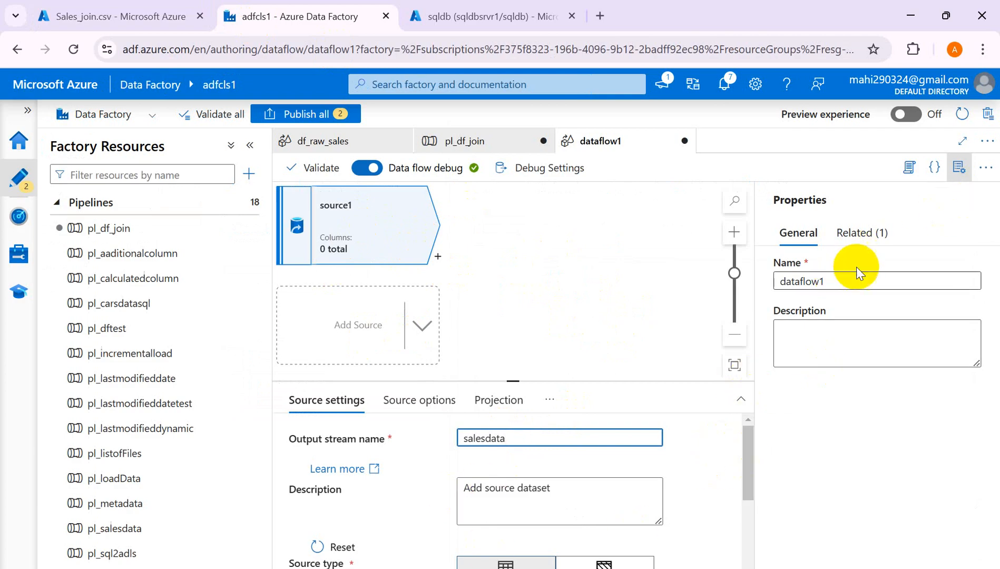
click(840, 285)
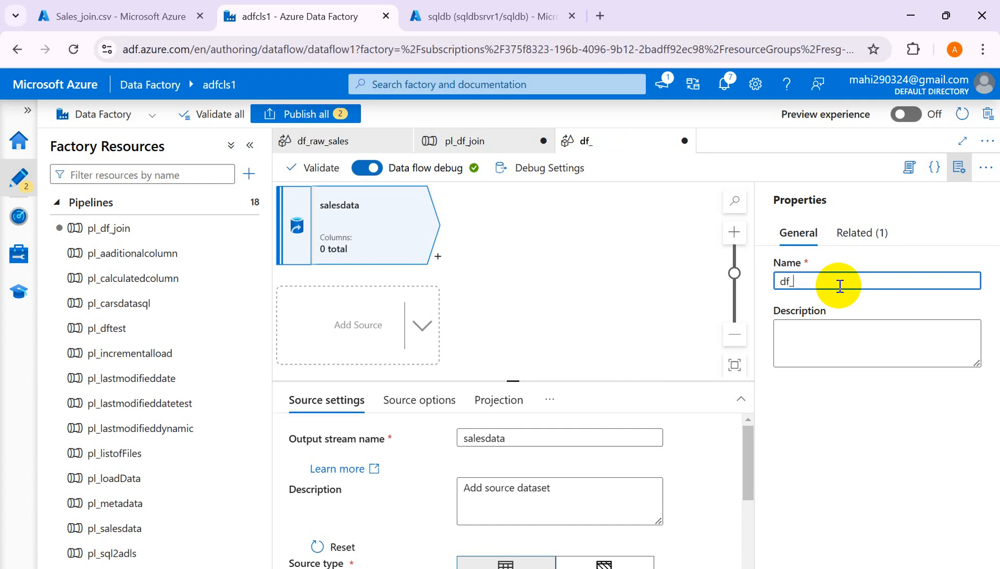
click(959, 168)
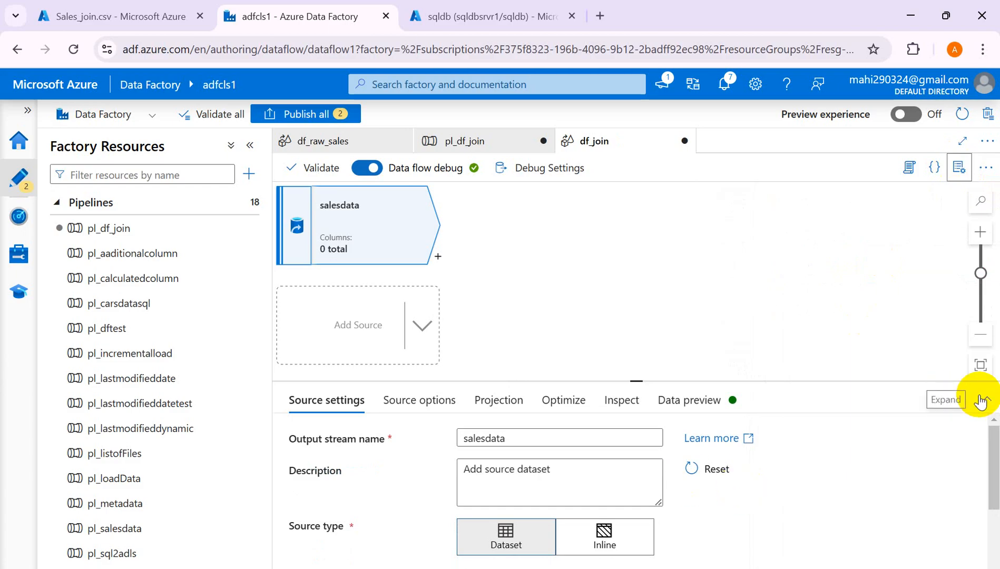
- Change the salesdata Source type from Dataset to Inline
drag(993, 448, 994, 484)
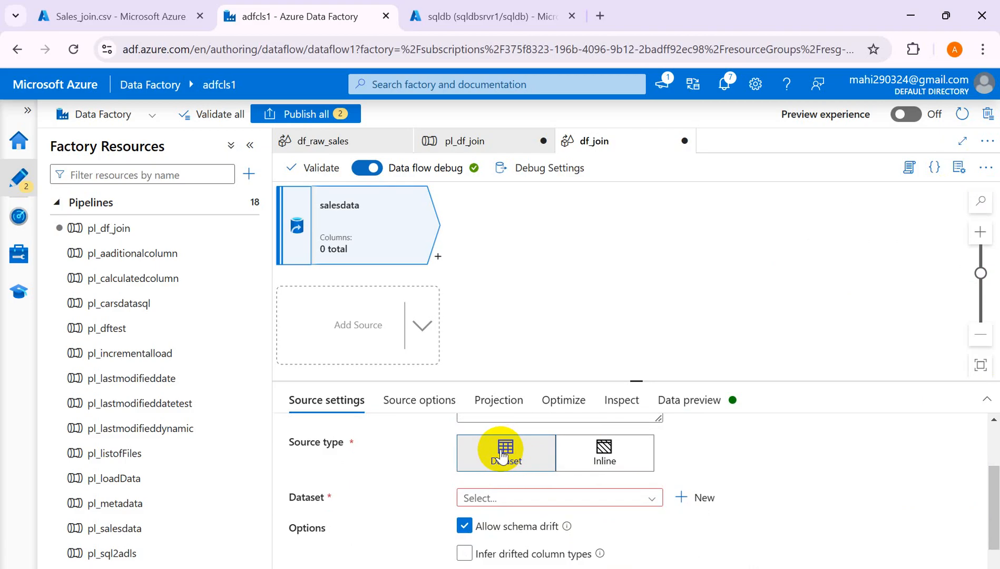
click(607, 458)
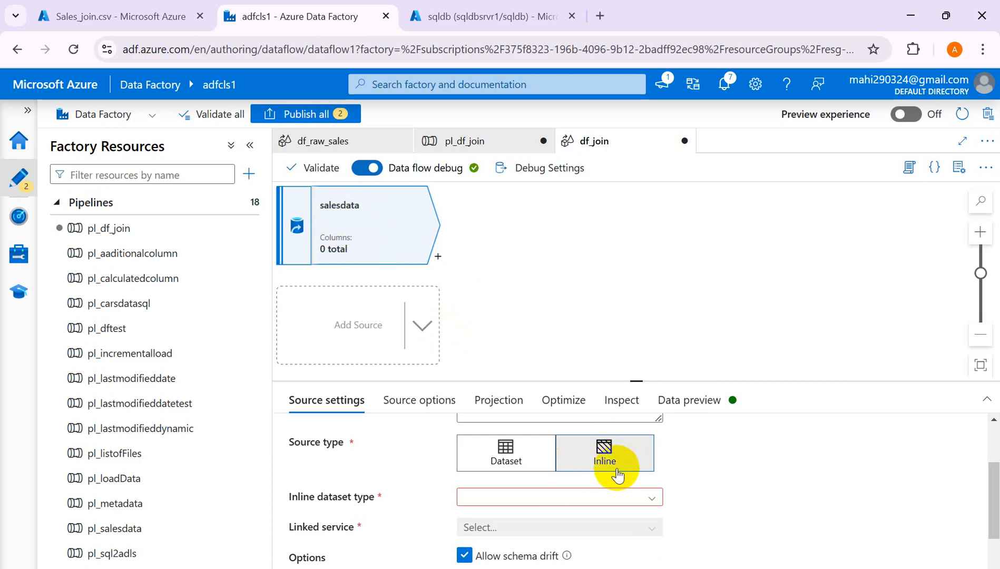
- Set the inline dataset type to DelimitedText and the linked service to ls_adlsgen2
click(653, 498)
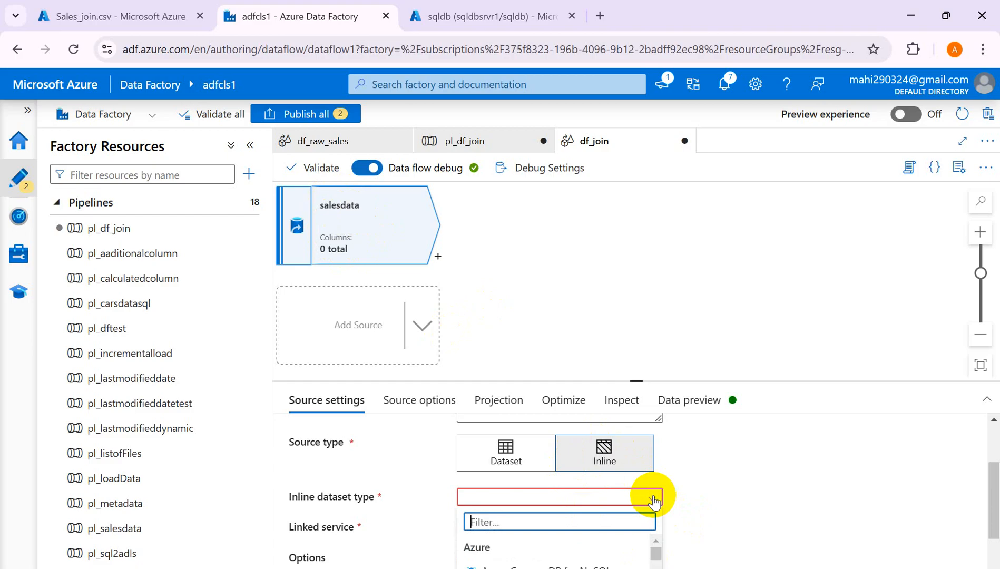
drag(995, 490, 993, 525)
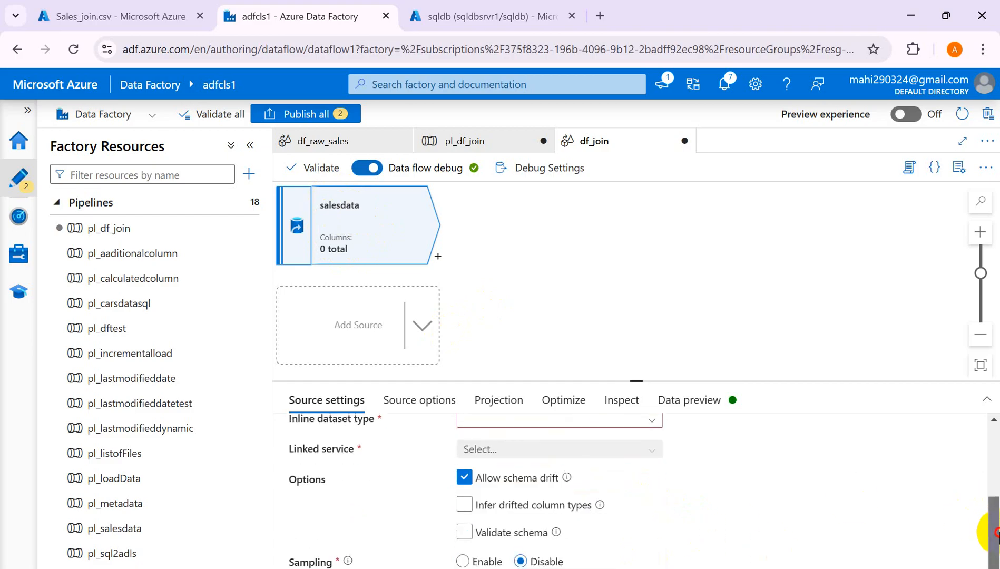
click(654, 422)
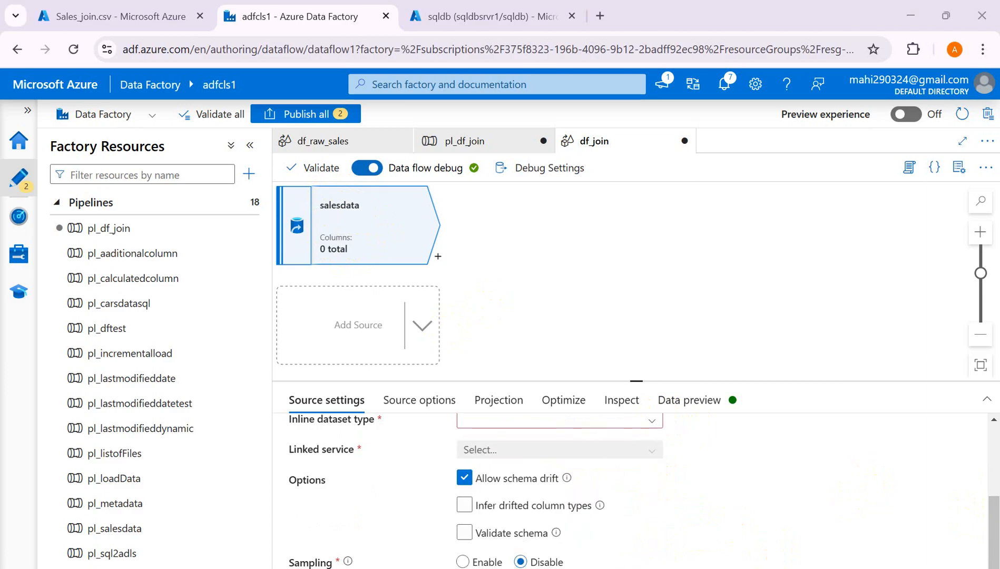
click(652, 423)
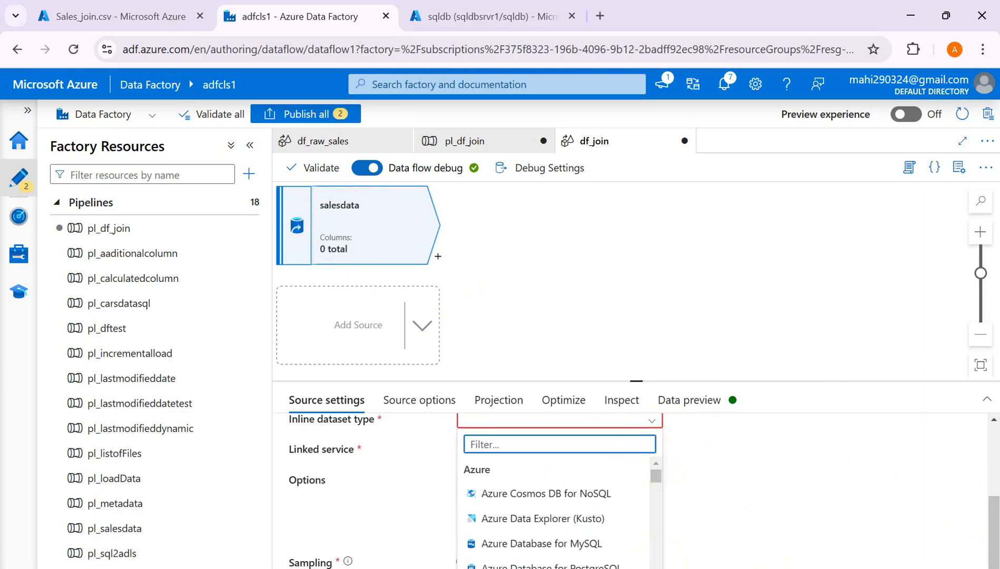
click(989, 404)
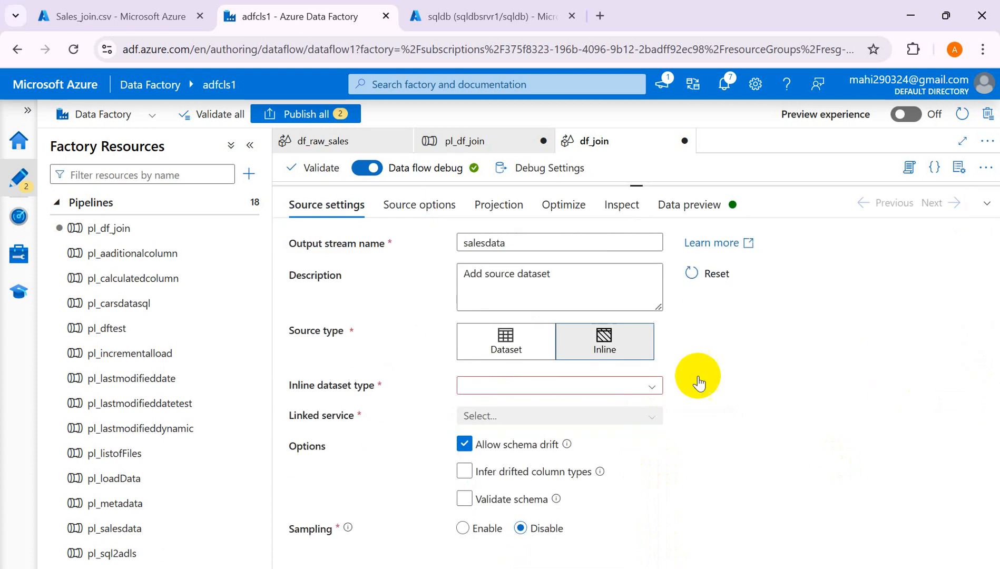
click(650, 389)
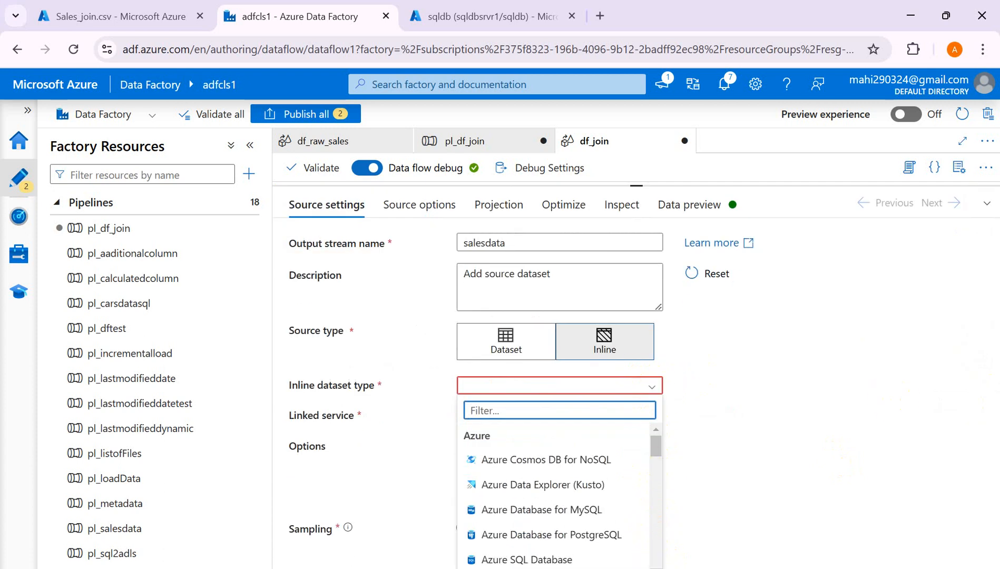
scroll(554, 495, down, 5)
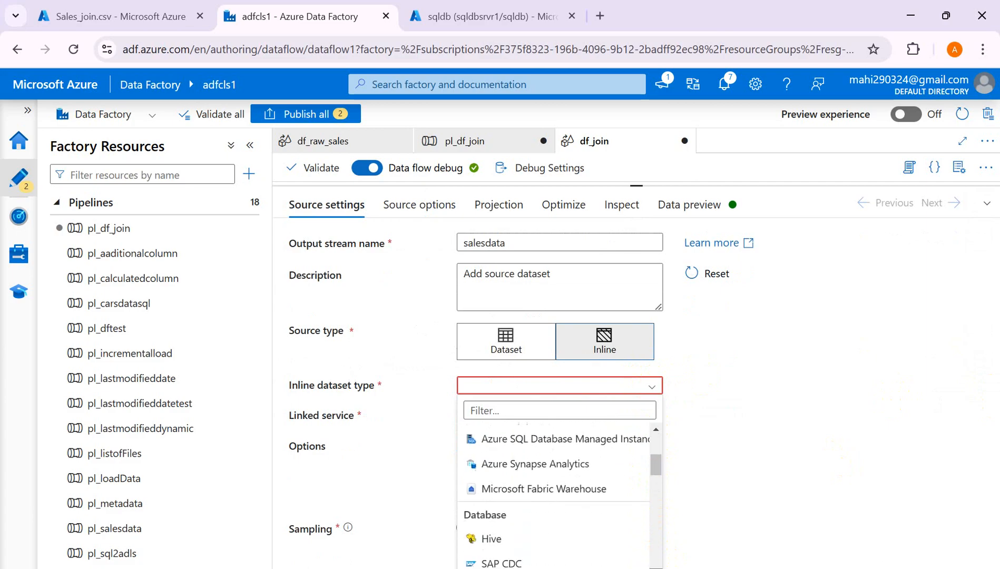
scroll(553, 496, down, 3)
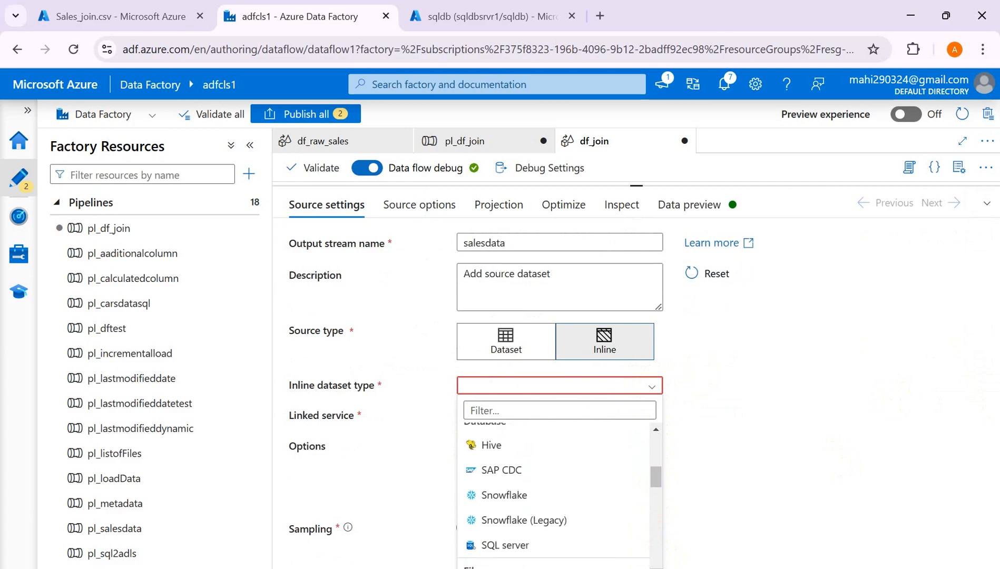
scroll(553, 495, down, 3)
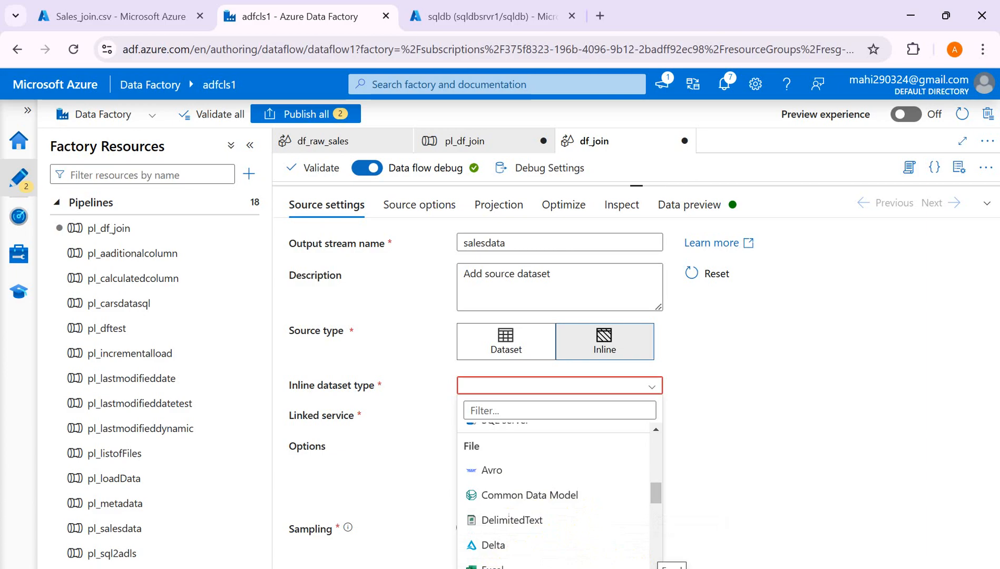
scroll(553, 495, down, 1)
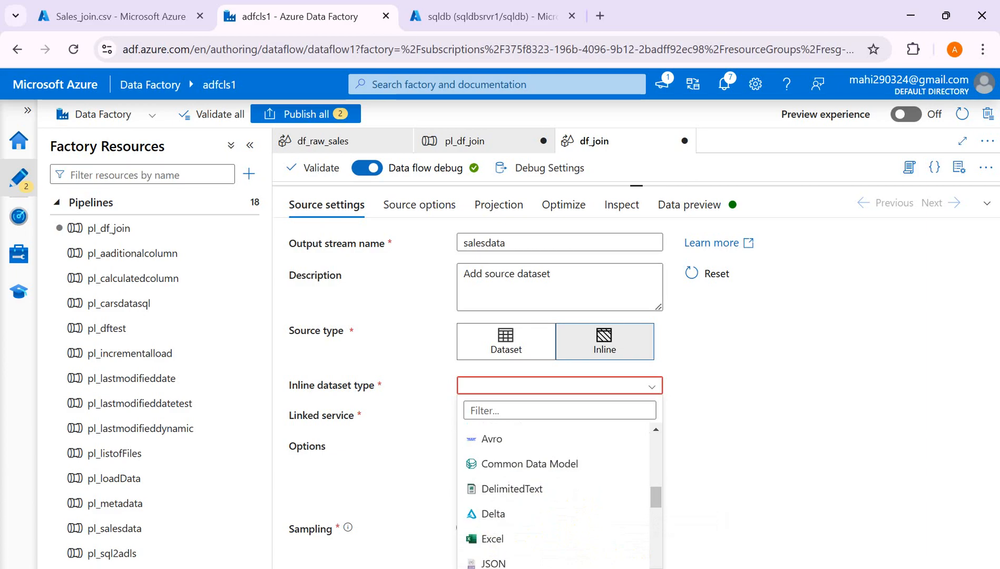
scroll(554, 500, down, 1)
scroll(553, 496, down, 1)
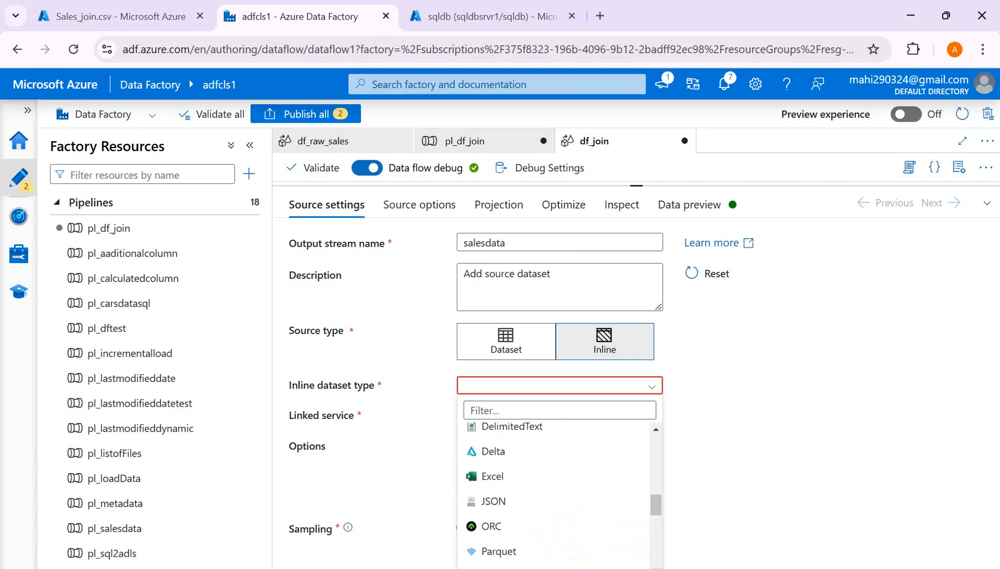
scroll(553, 495, down, 1)
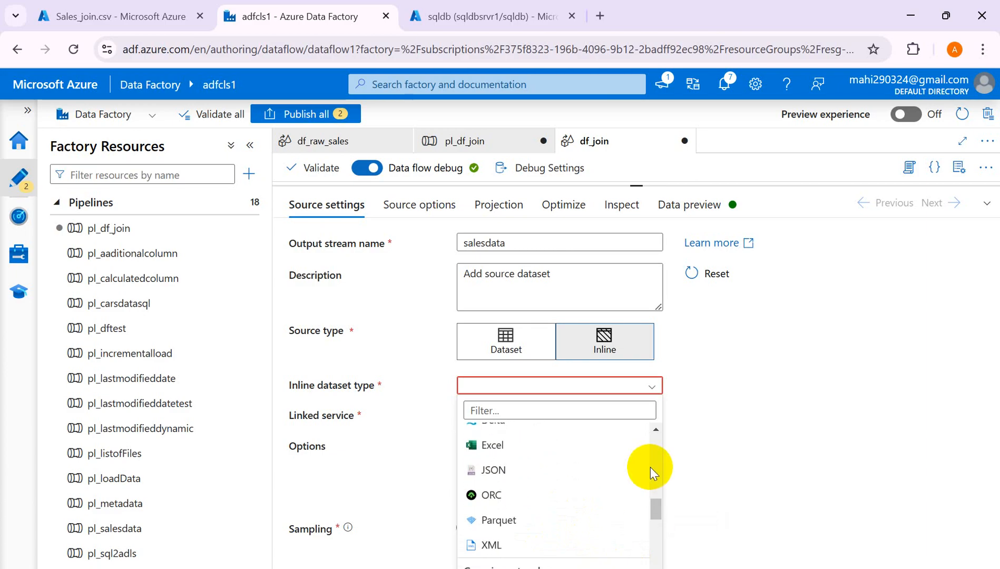
scroll(655, 434, up, 2)
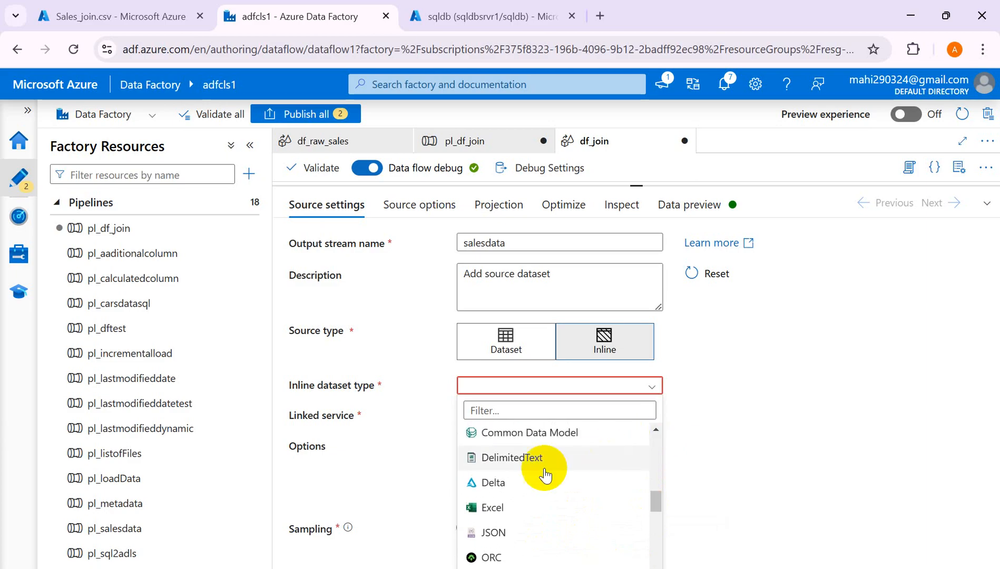
click(529, 466)
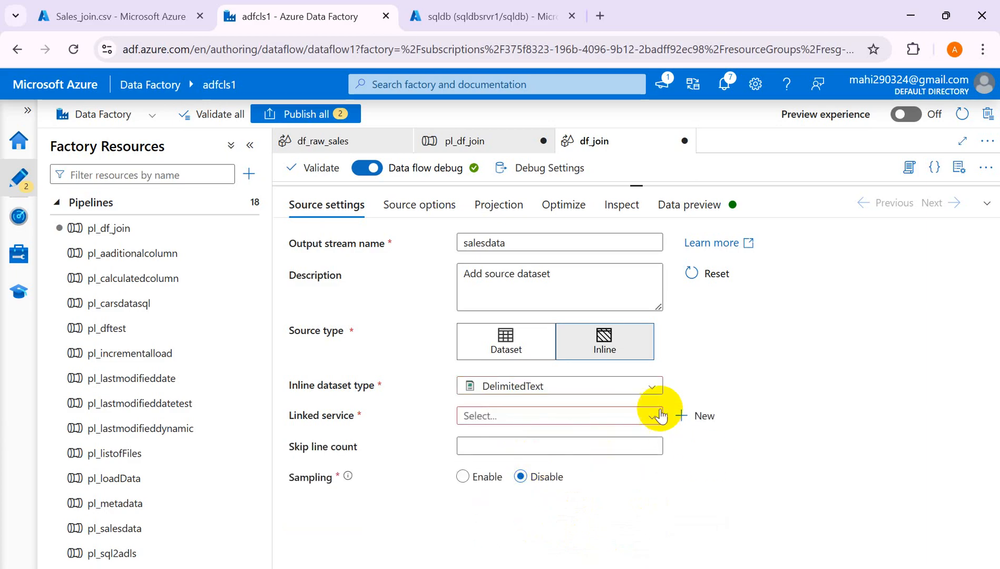
click(649, 417)
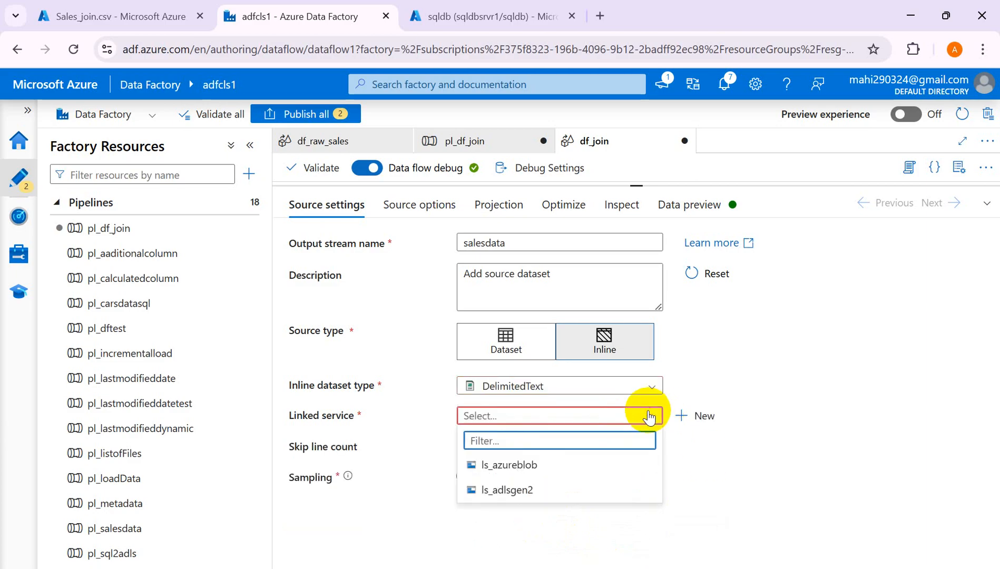
click(515, 491)
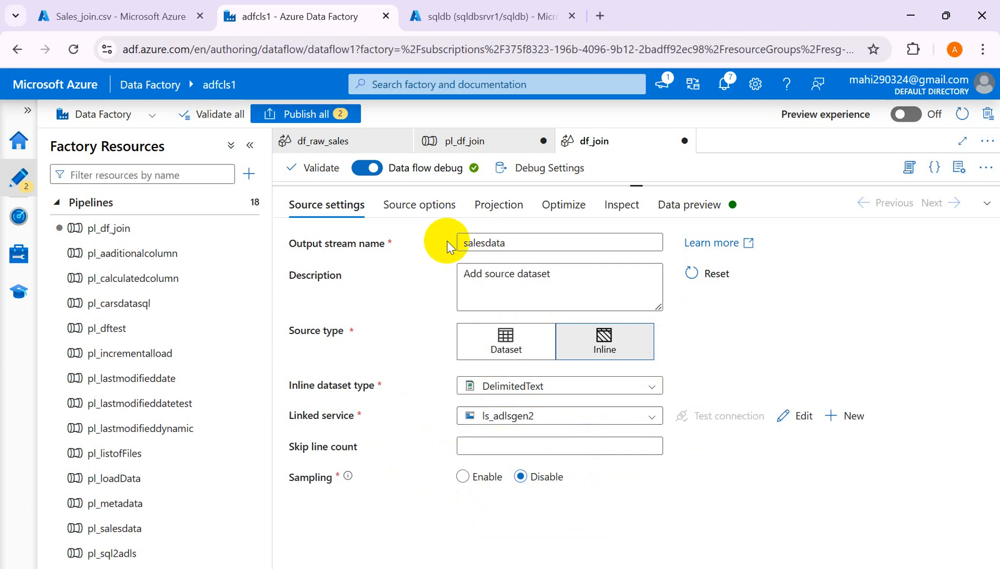
- Point the source at dataflowinput/Sales_join.csv and enable First row as header
click(415, 205)
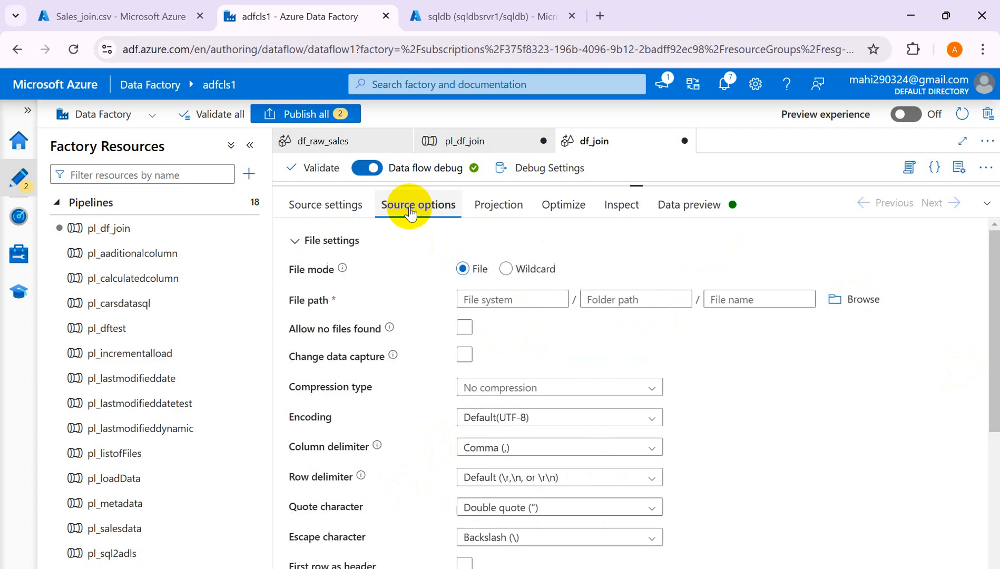
click(844, 300)
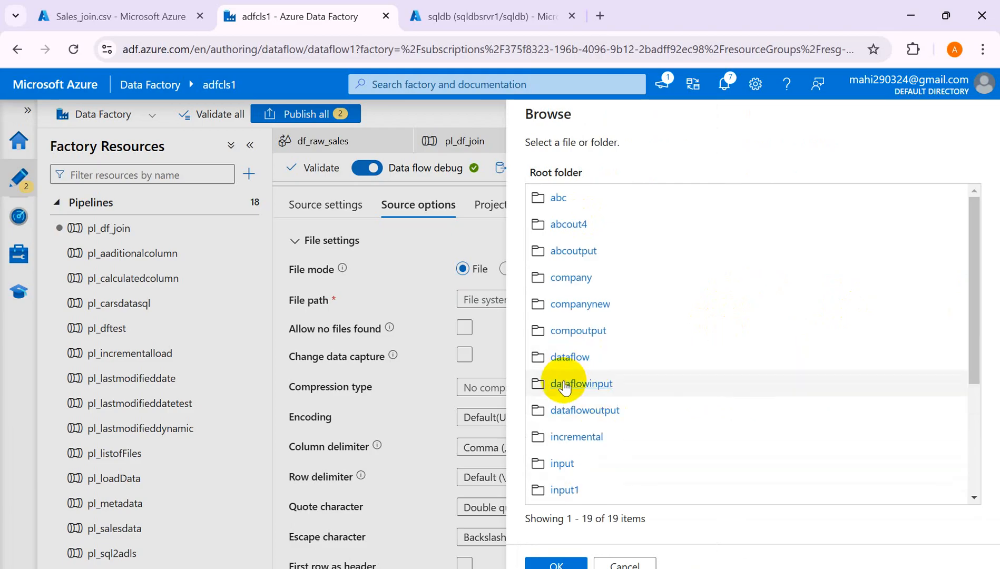
click(565, 385)
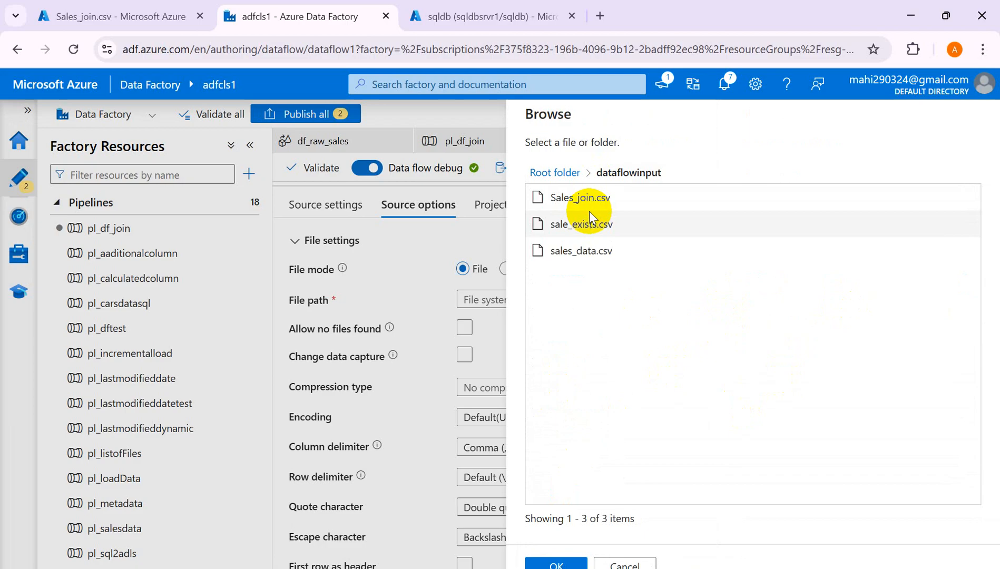
click(580, 199)
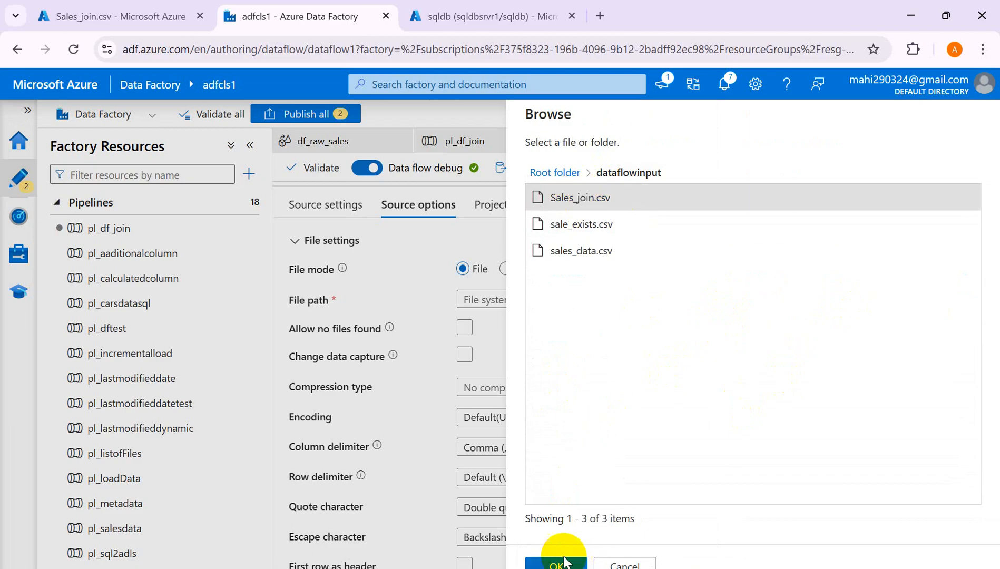
click(557, 565)
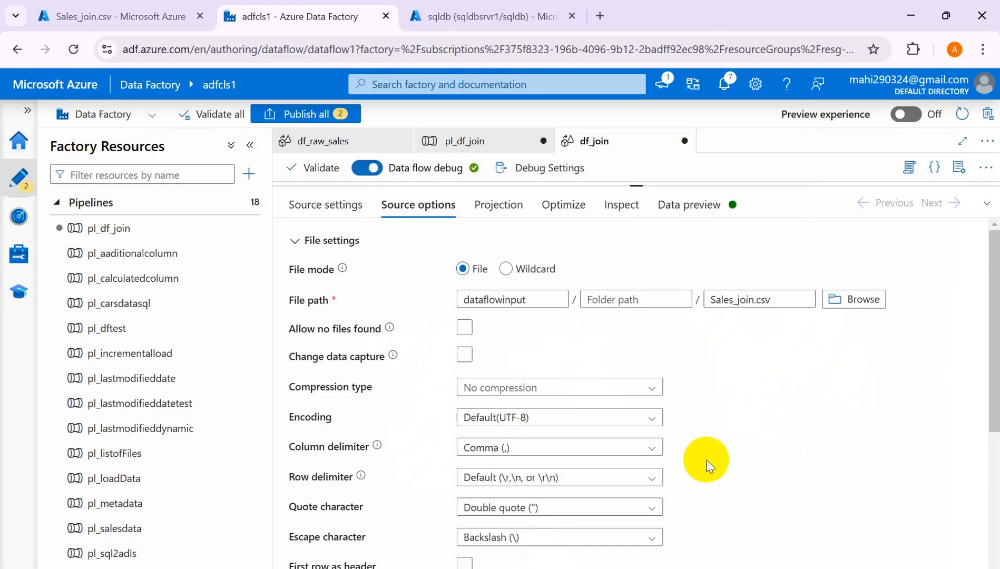
drag(995, 377, 993, 464)
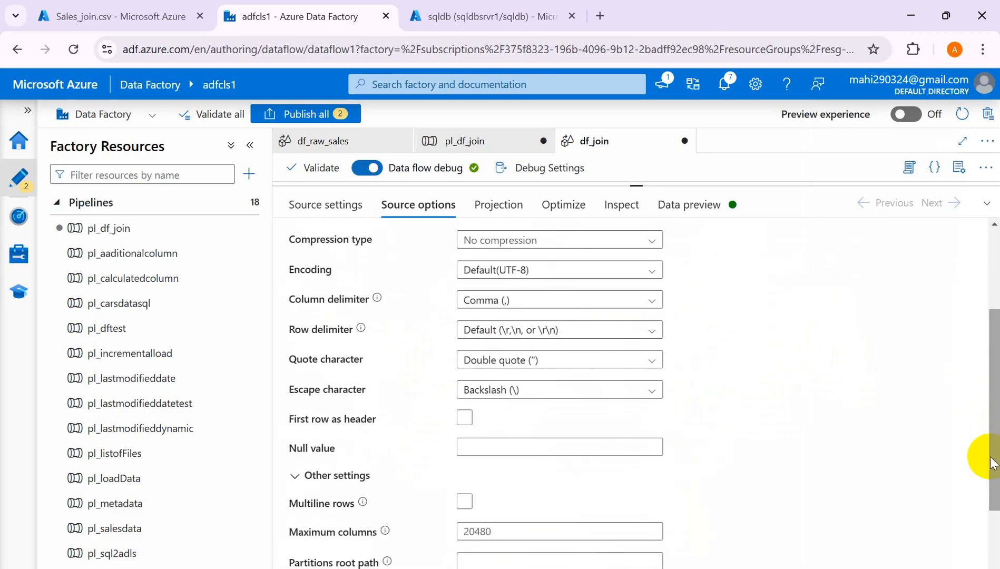
click(465, 418)
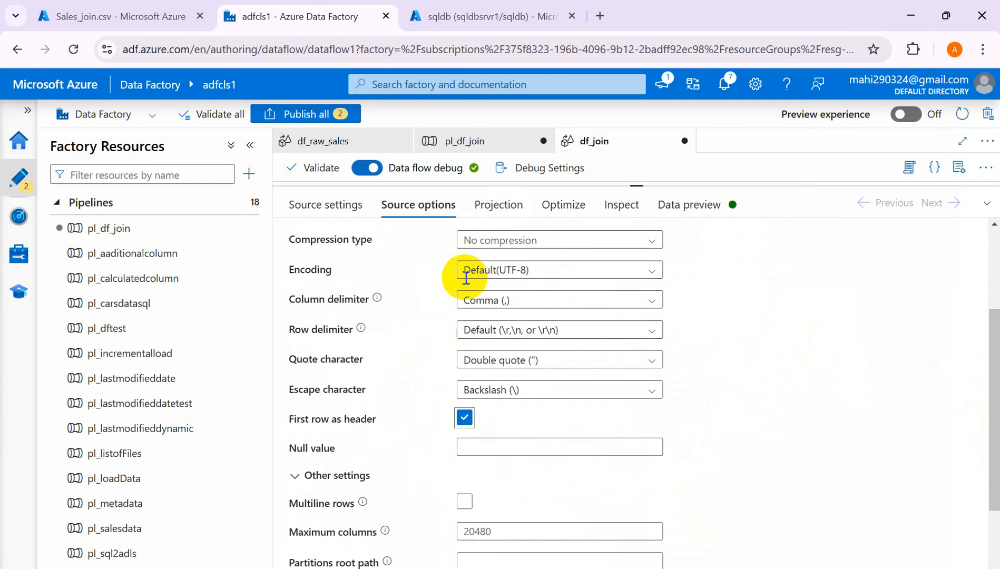
click(497, 206)
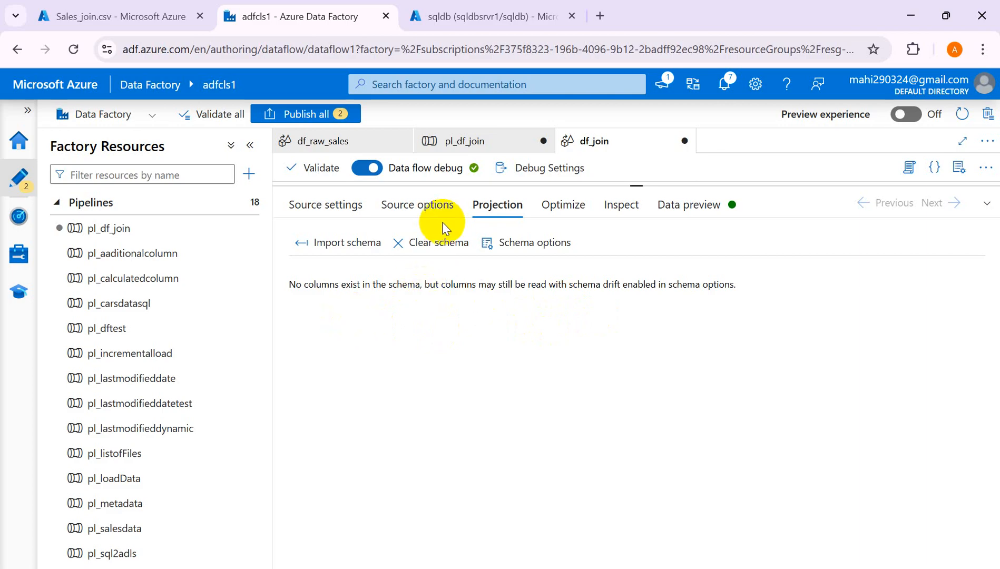
click(407, 205)
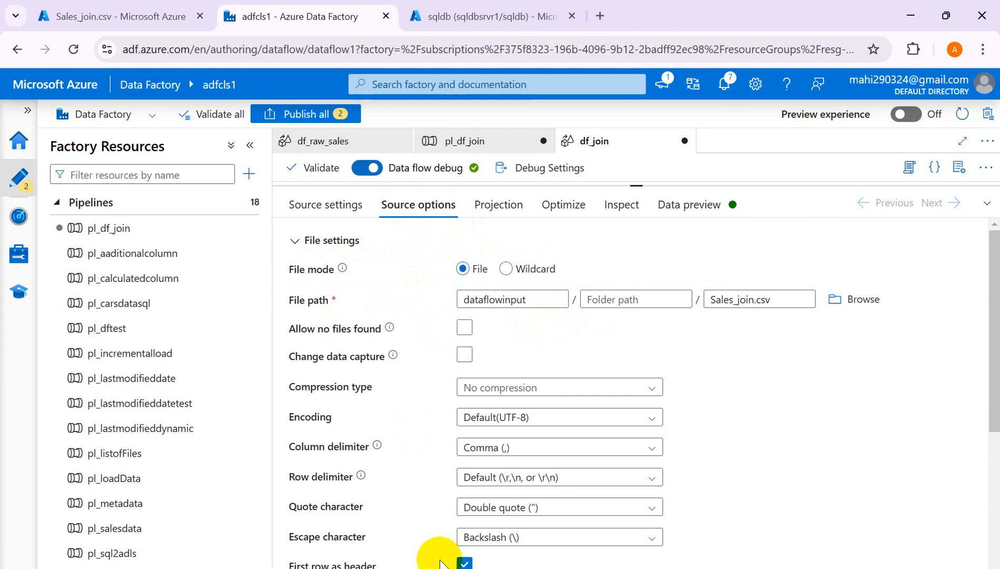
click(465, 563)
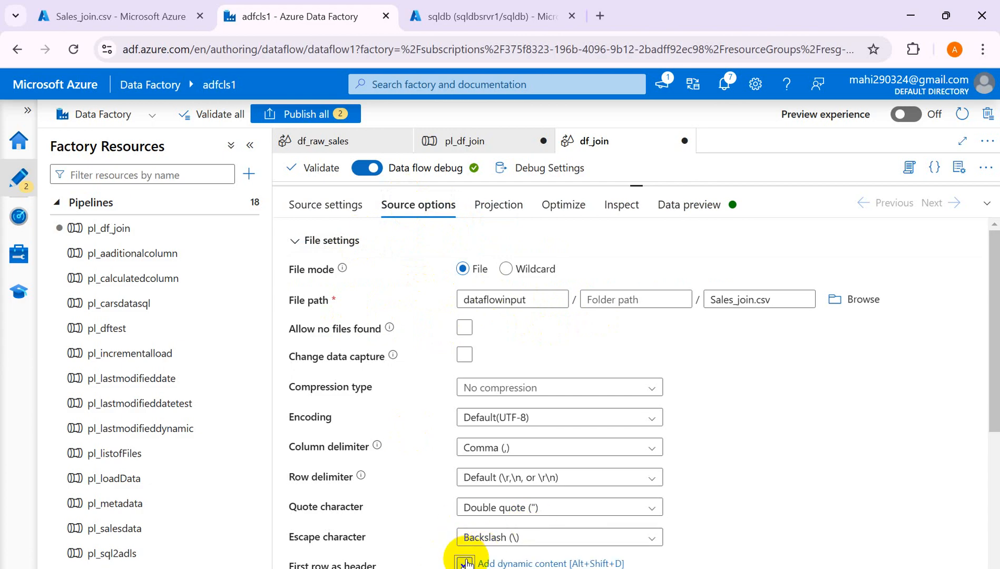
click(497, 205)
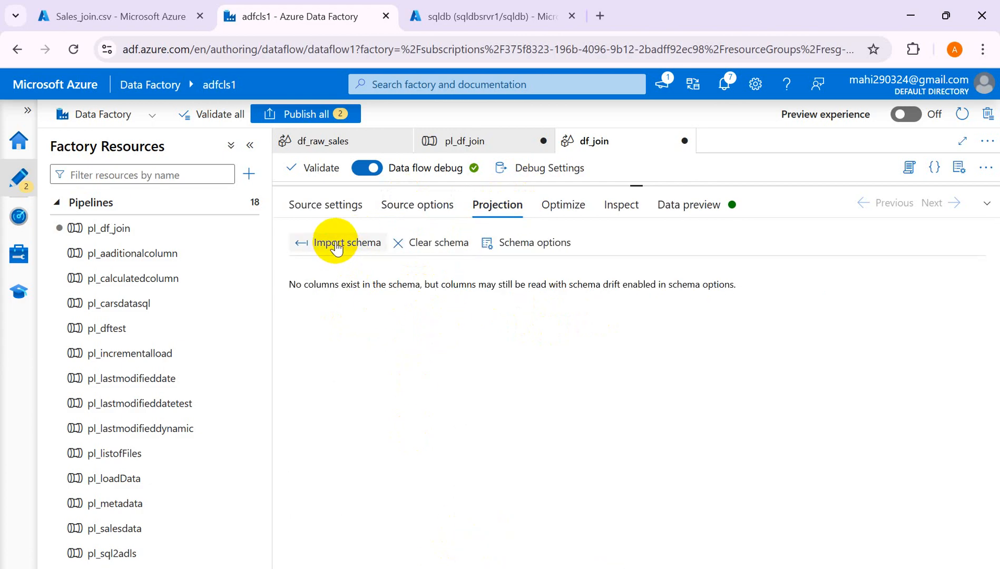
click(413, 206)
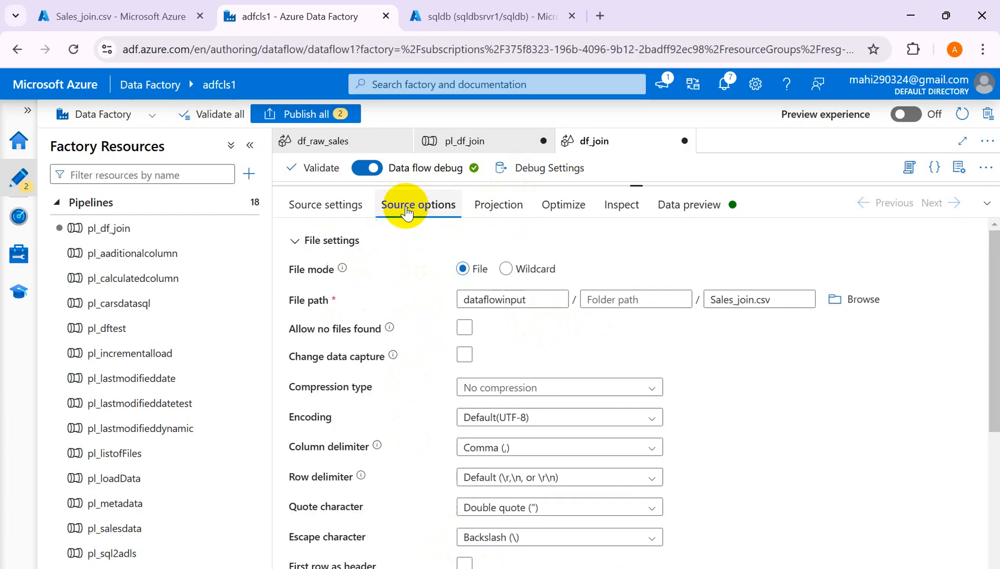
click(465, 563)
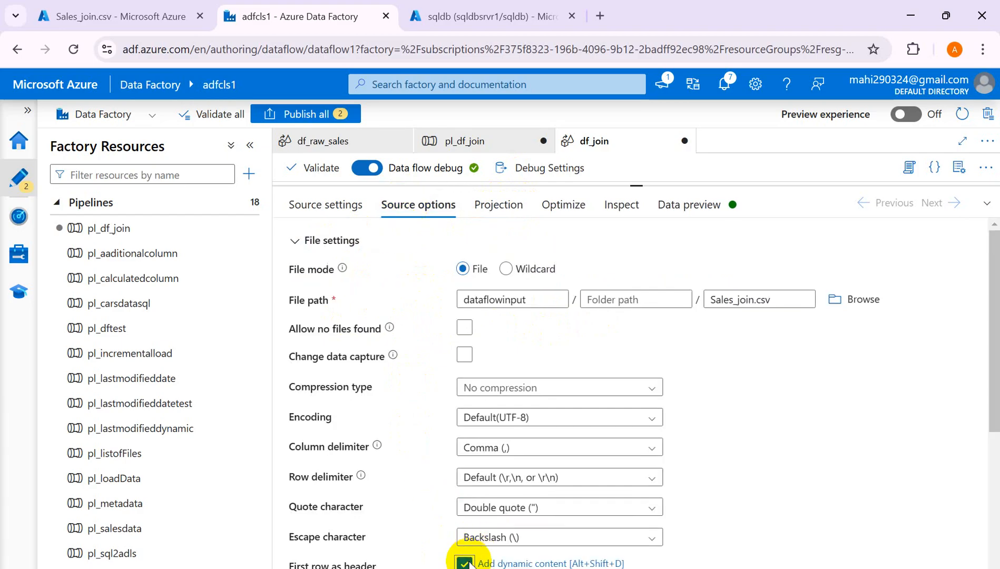
- Import the salesdata schema with default formats, listing OrderID, CustomerID and Amount as short
click(496, 205)
click(347, 244)
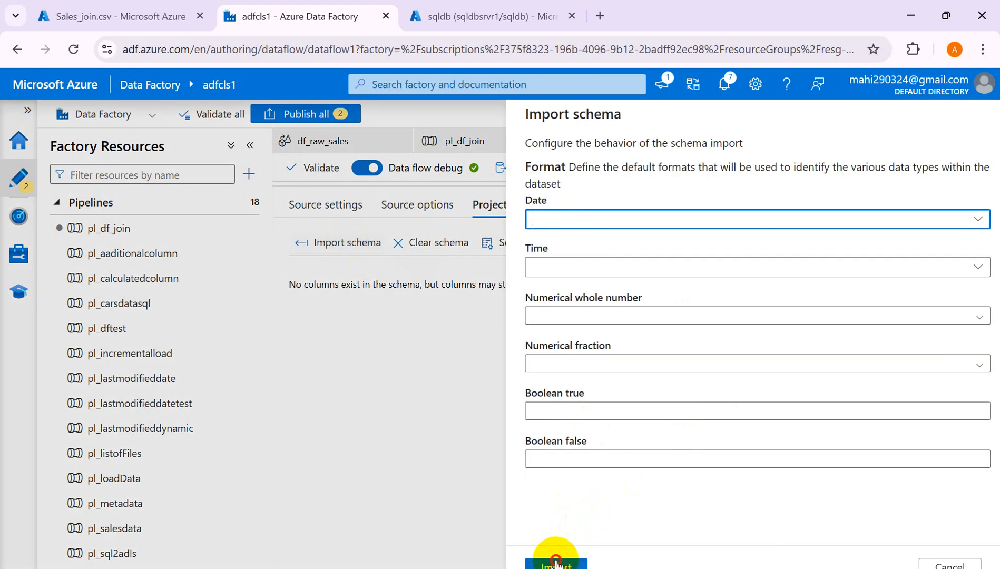
click(556, 563)
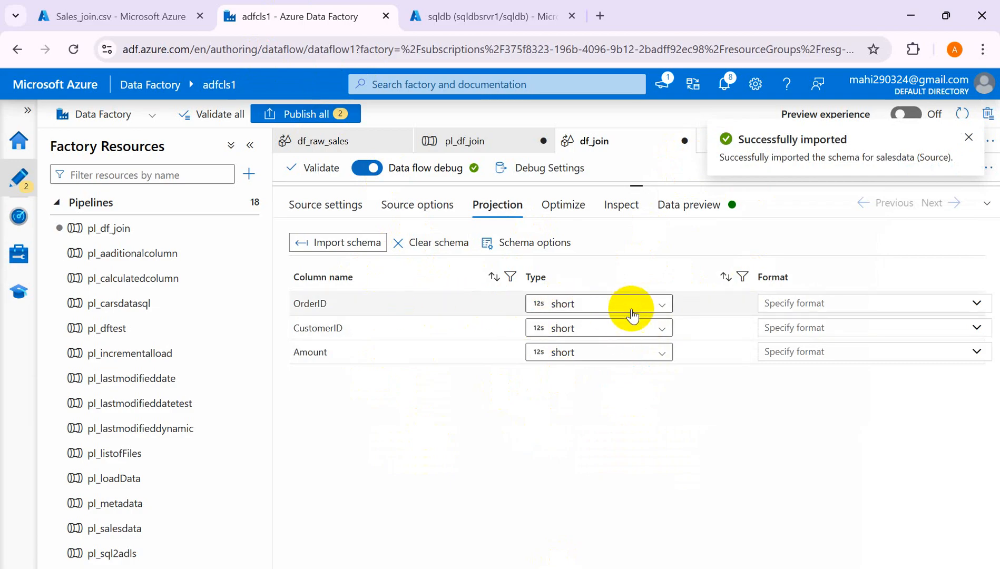
click(661, 305)
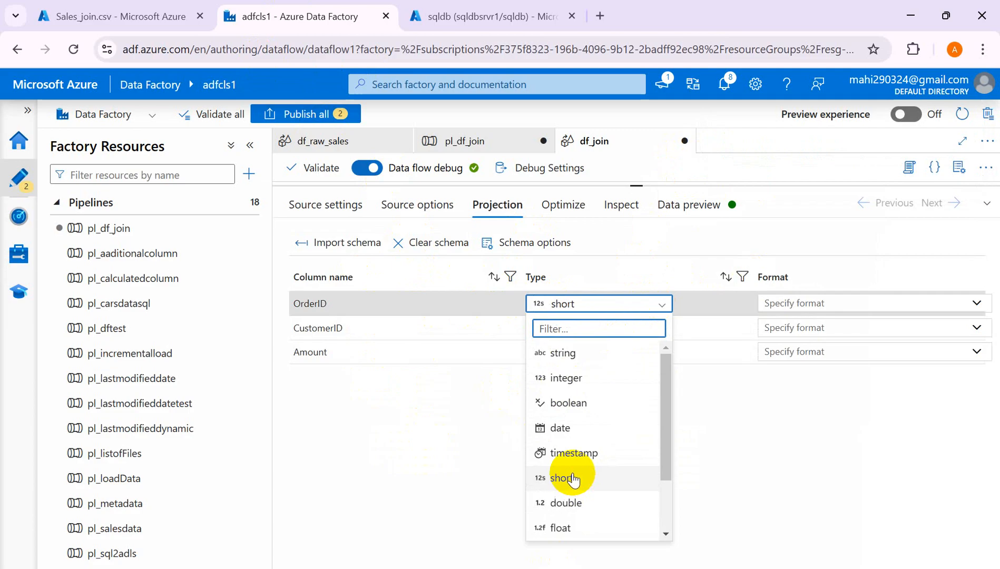
- Retype OrderID and CustomerID from short to string, and Amount to decimal
click(576, 353)
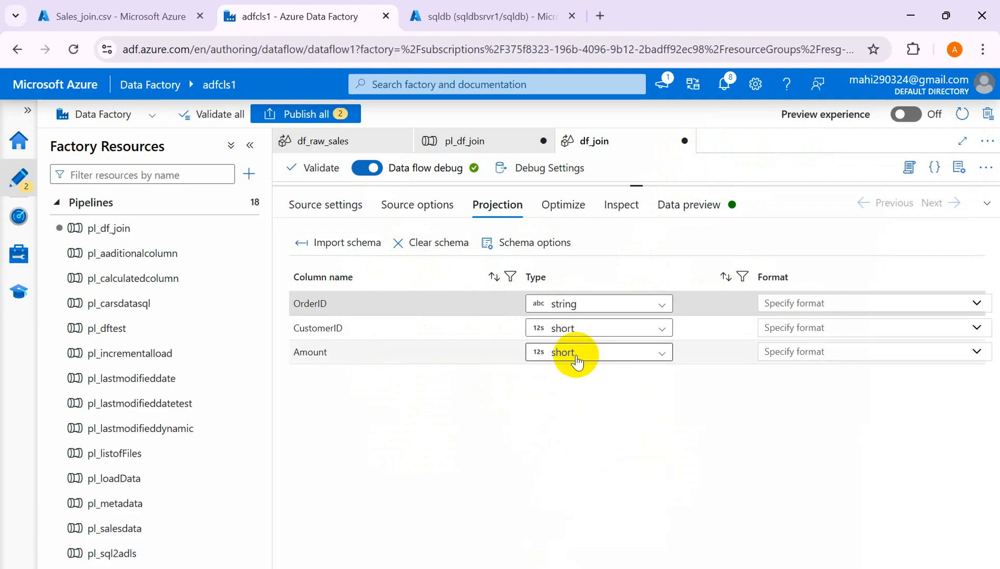
click(595, 331)
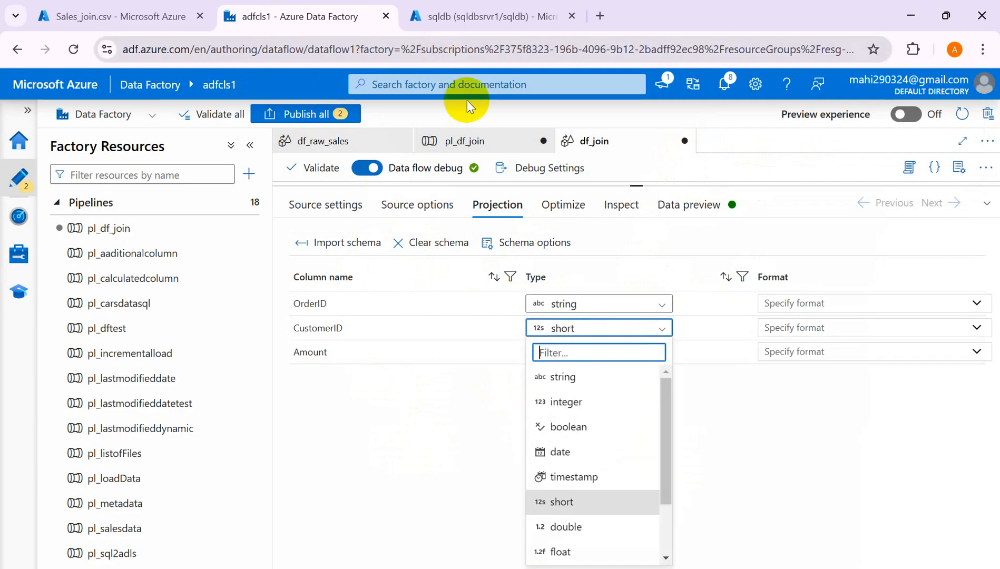
click(595, 505)
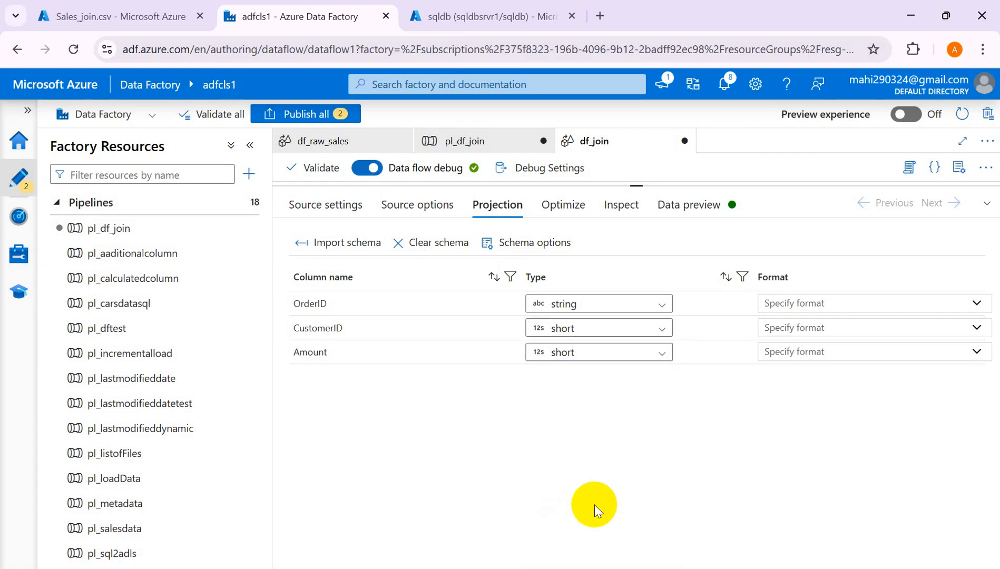
click(634, 333)
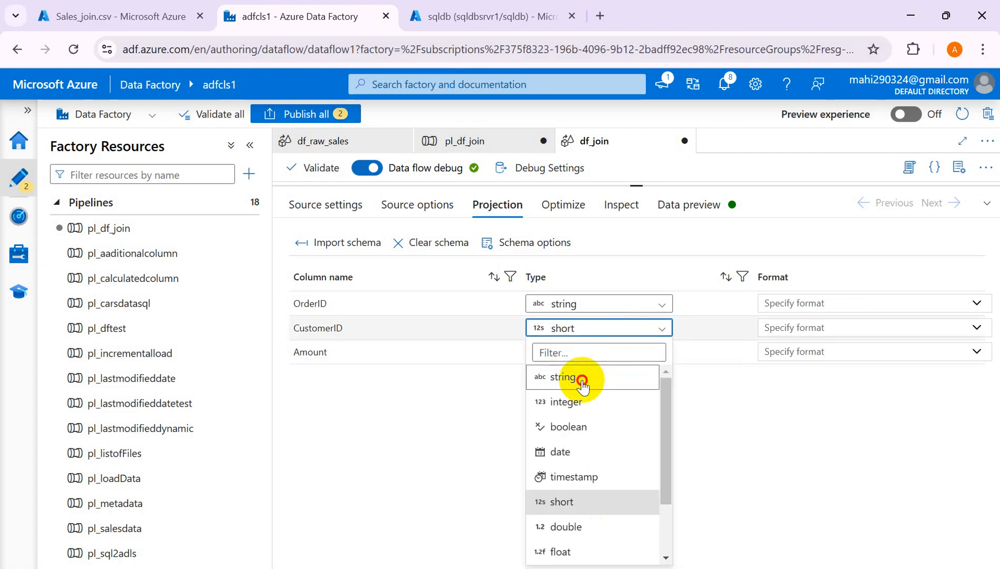
click(575, 378)
click(596, 364)
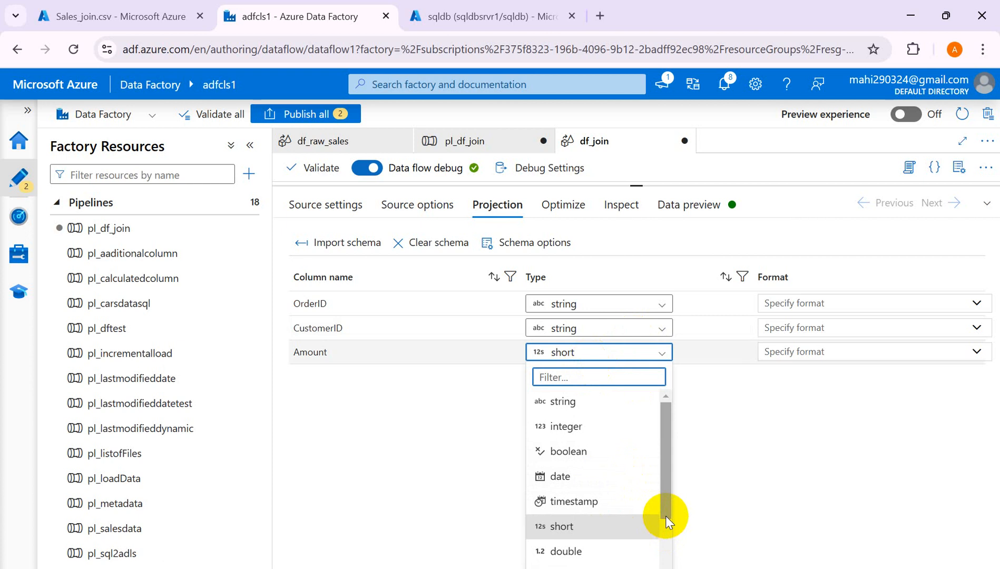
drag(666, 516, 664, 565)
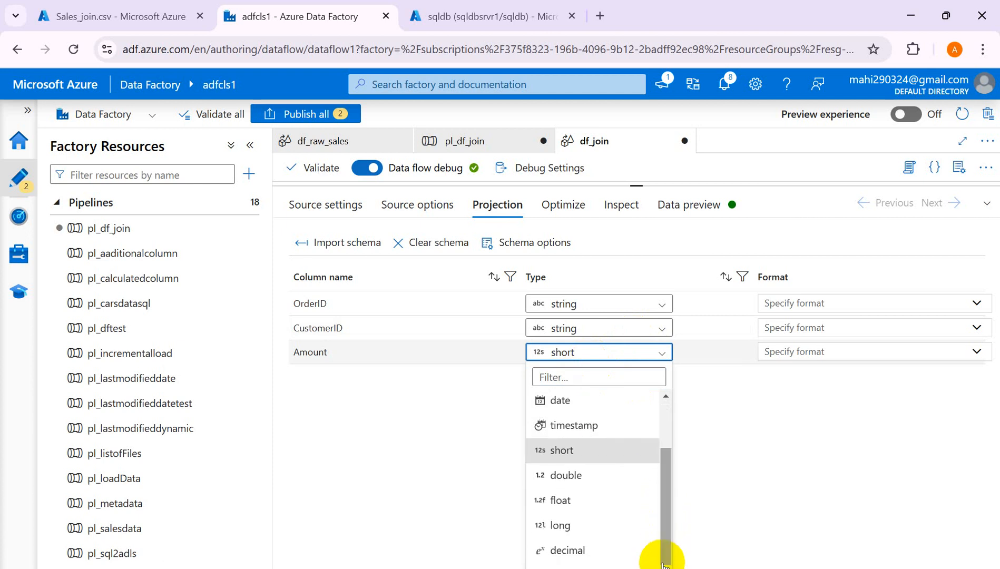
click(602, 551)
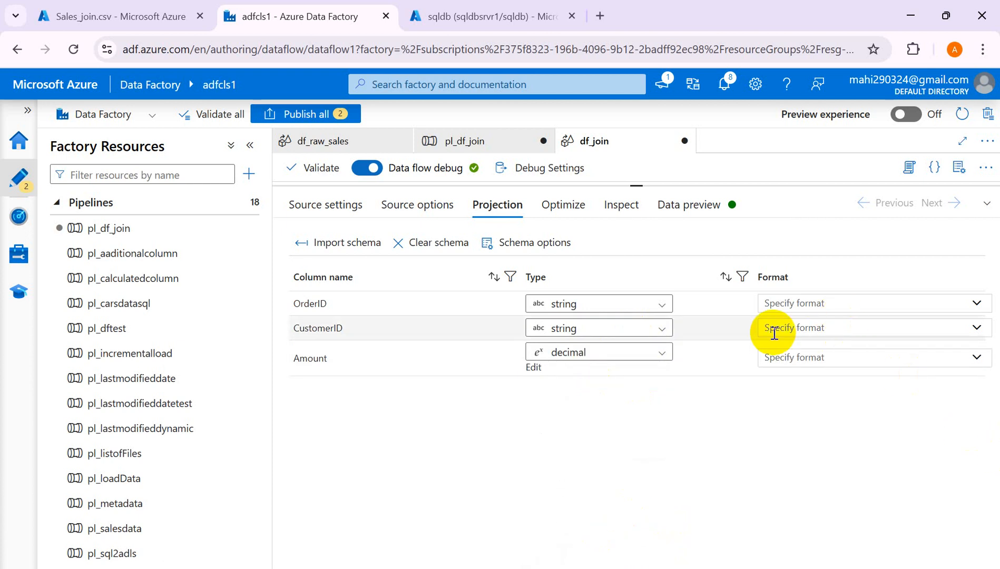
- Set salesdata to Single partition, review its column types in Inspect, and open Data preview
click(566, 209)
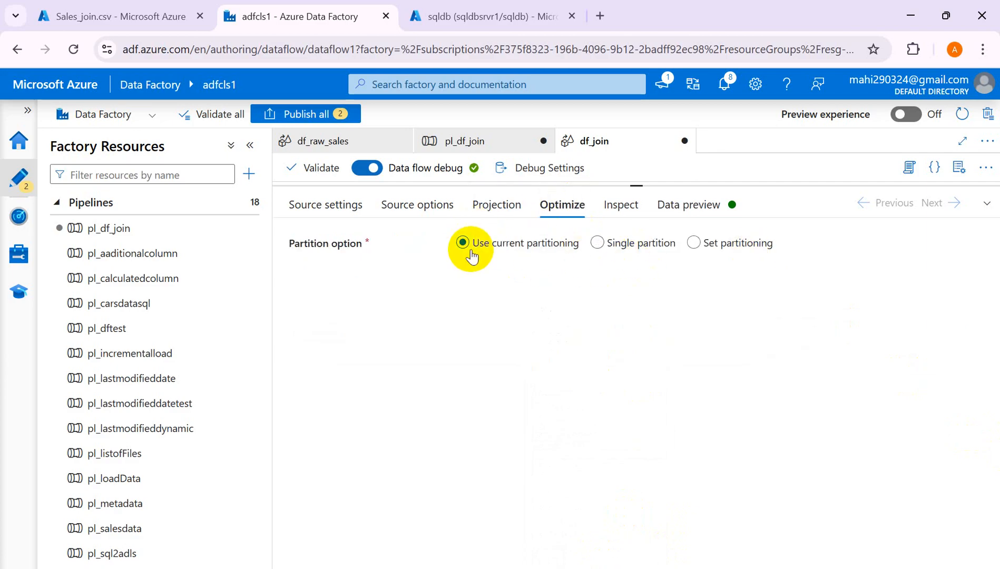
click(597, 249)
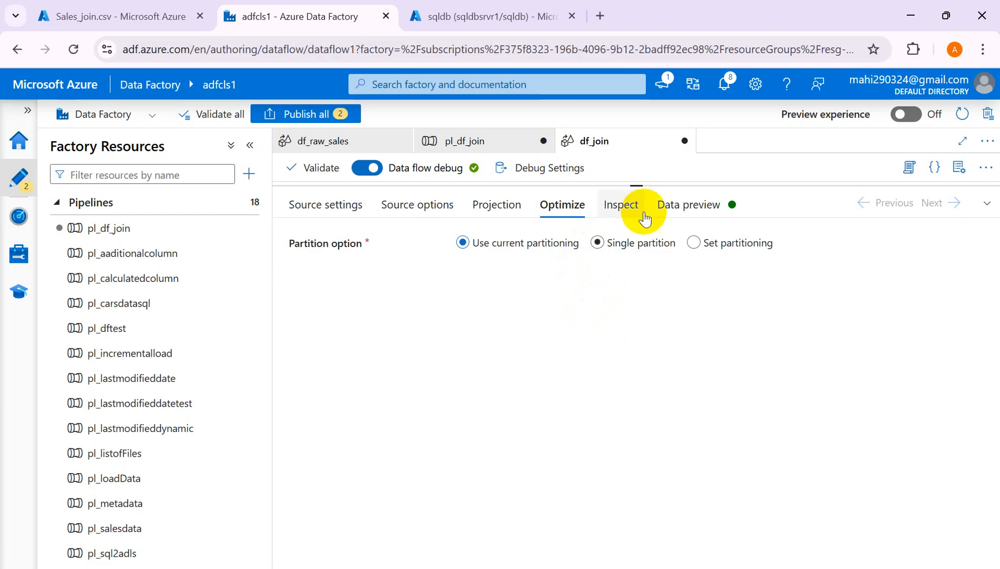
click(620, 209)
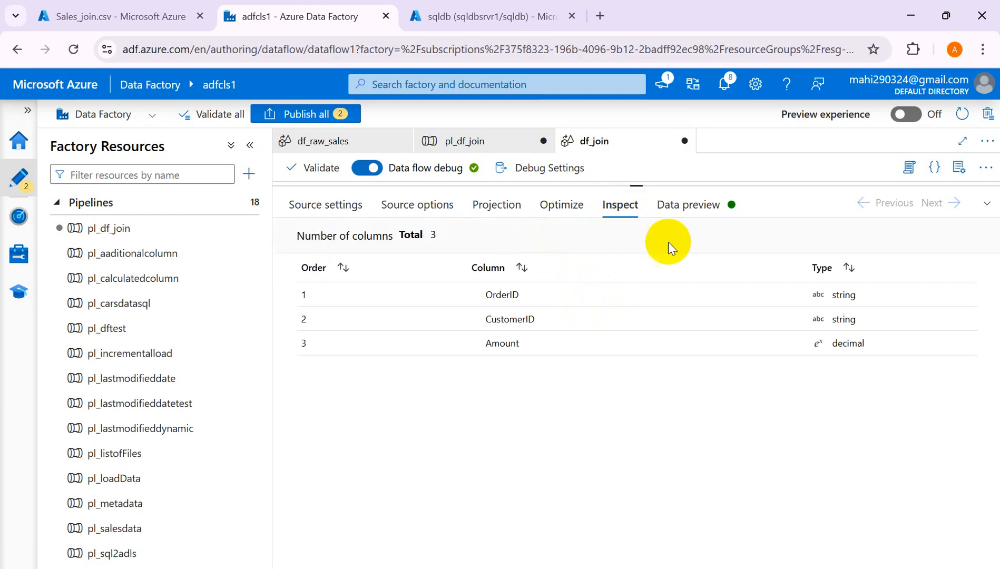
click(680, 210)
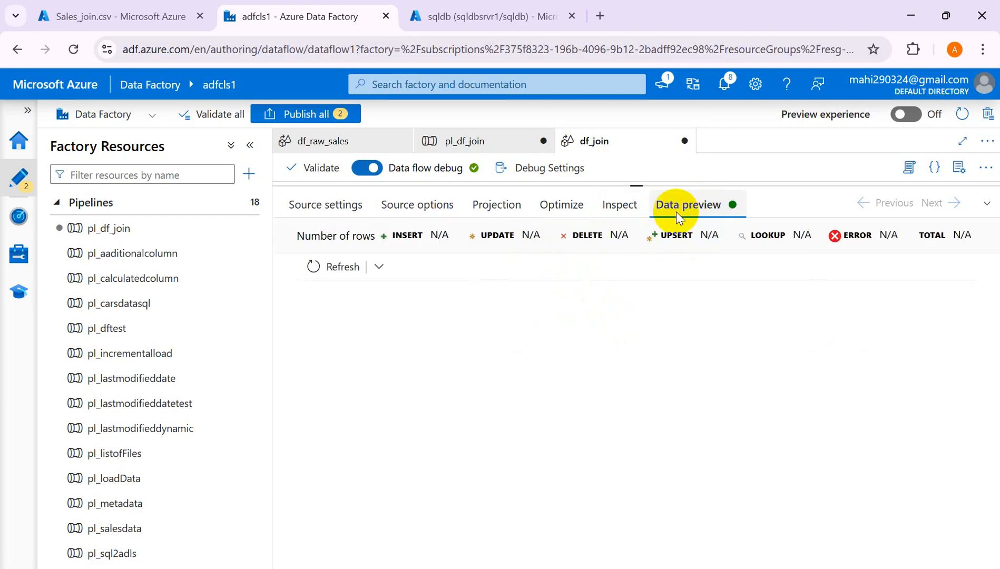
- Refresh the salesdata data preview and collapse the bottom panel to show the df_join canvas
click(349, 267)
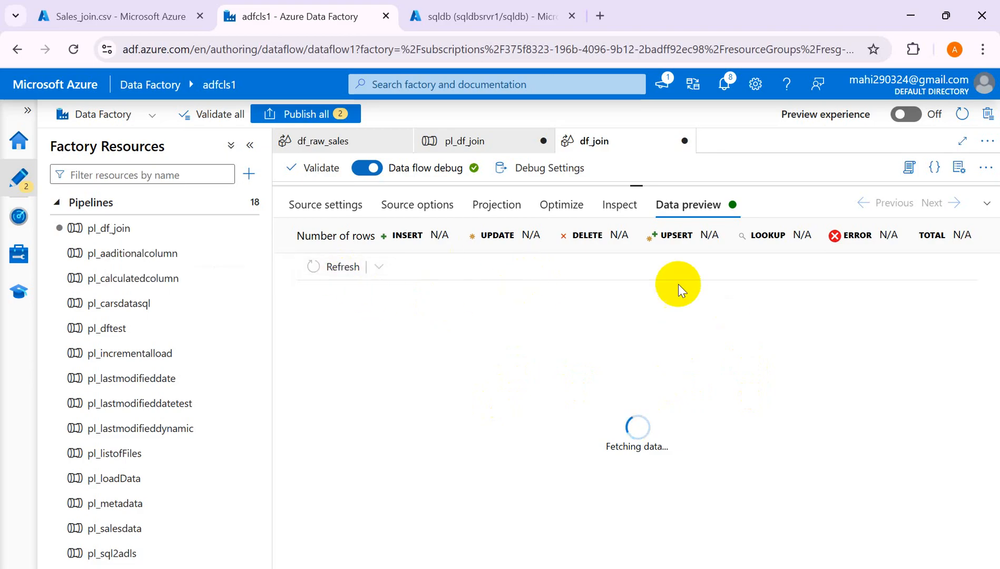
click(988, 206)
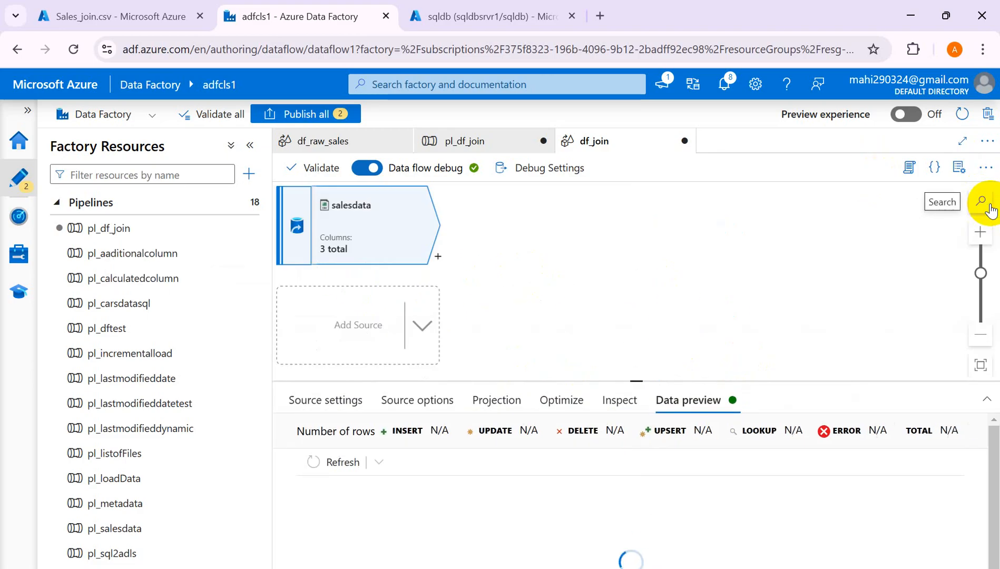
- Add a second source to df_join, rename it customerdetrails, and set its source type to Inline
click(338, 326)
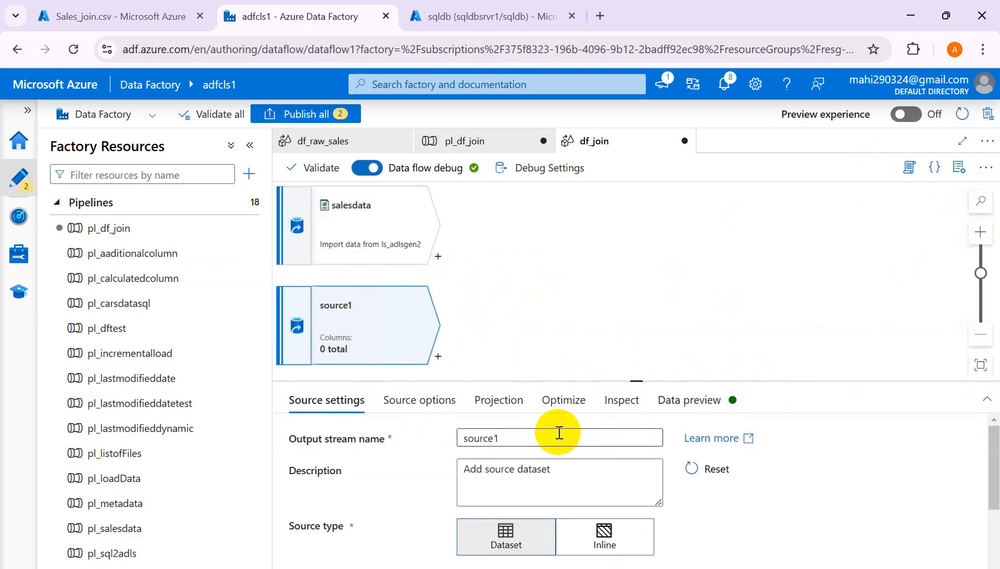
click(432, 14)
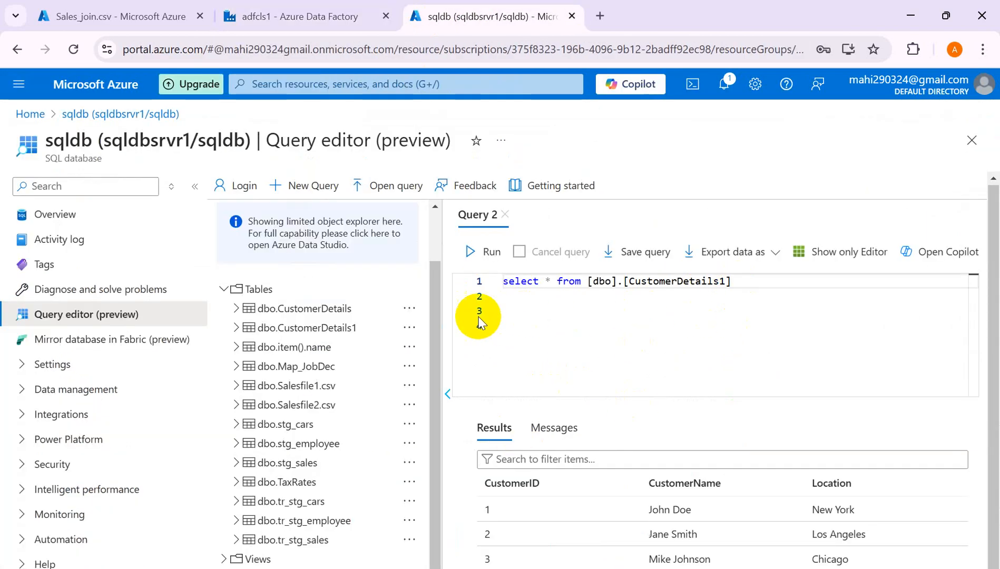
click(249, 19)
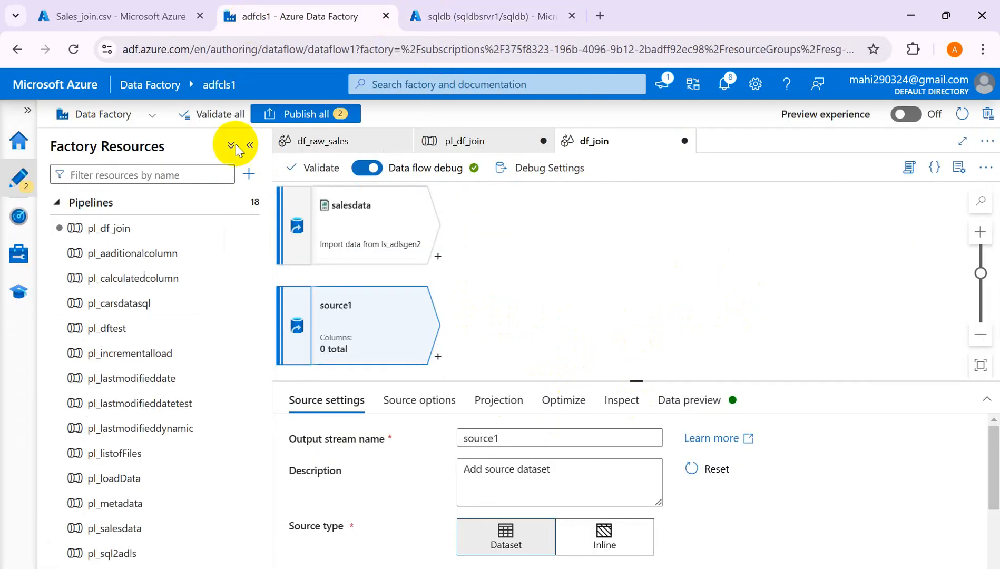
click(509, 434)
click(509, 434)
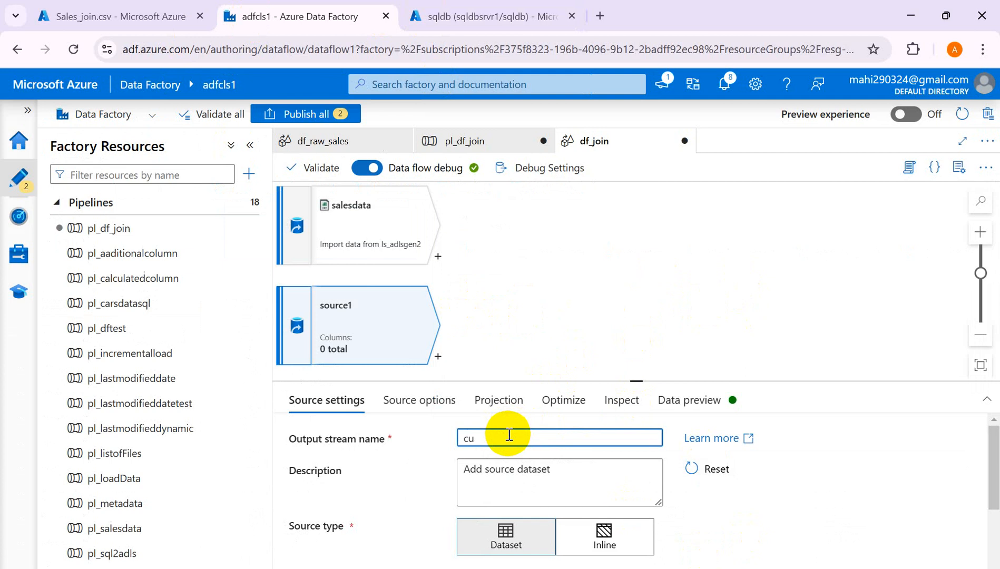
click(604, 527)
drag(994, 476, 997, 528)
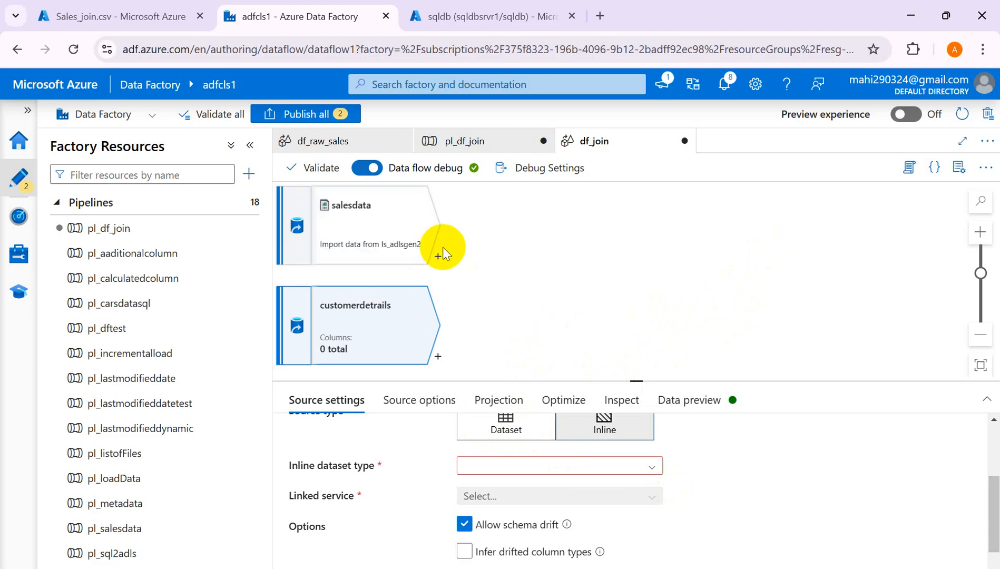
- Set the inline dataset type of customerdetrails to Azure SQL Database
click(650, 468)
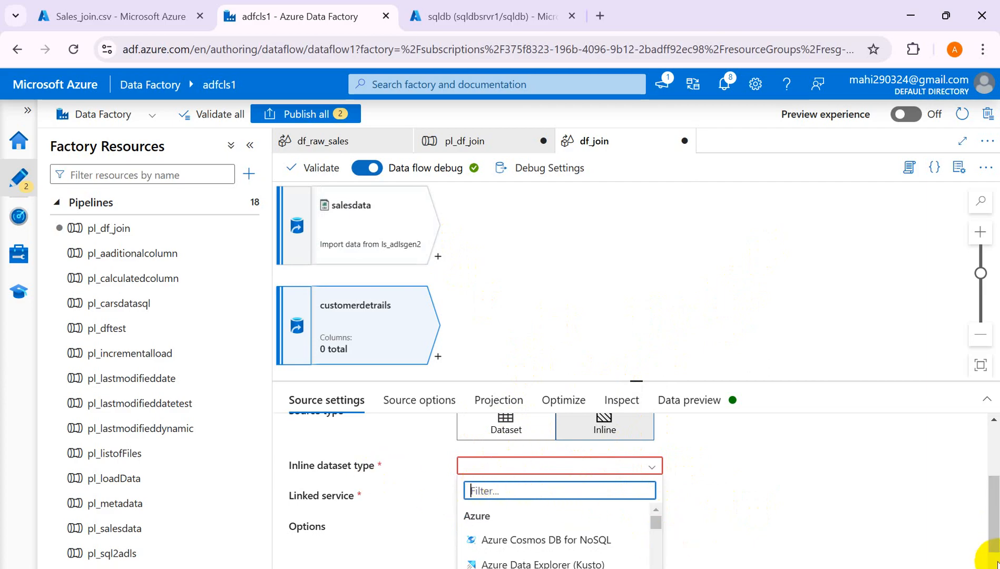
scroll(638, 490, down, 1)
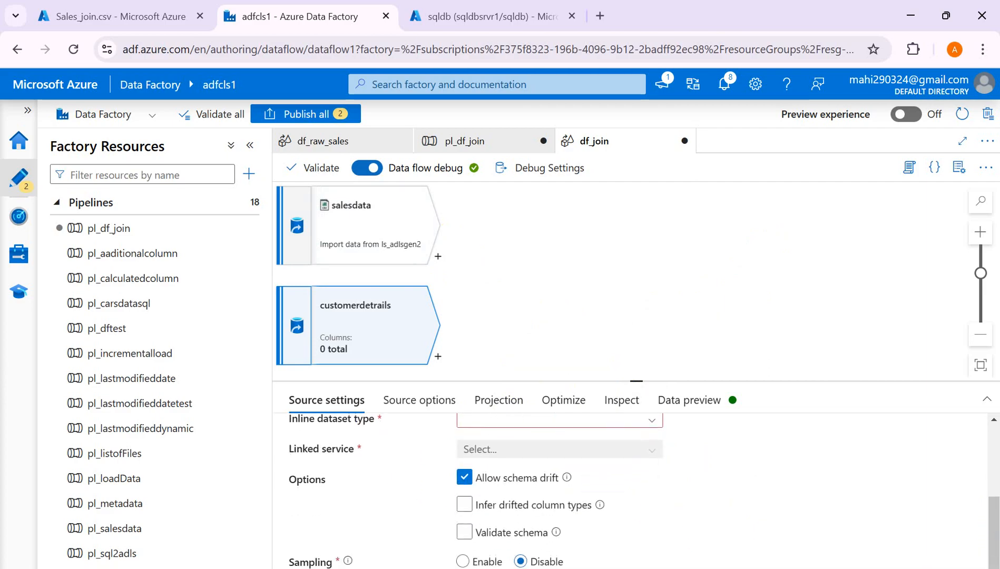
click(647, 422)
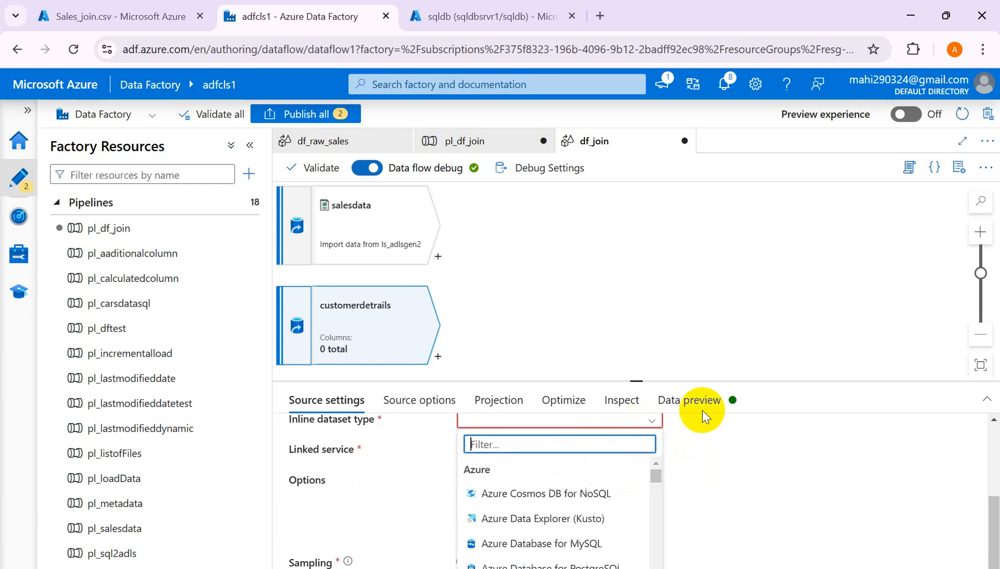
click(986, 406)
click(985, 406)
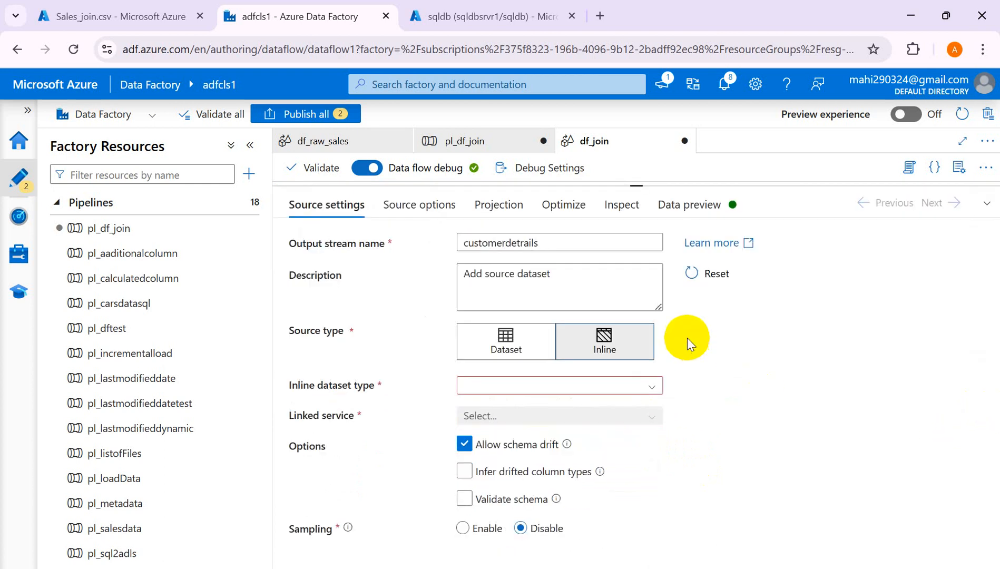
click(652, 390)
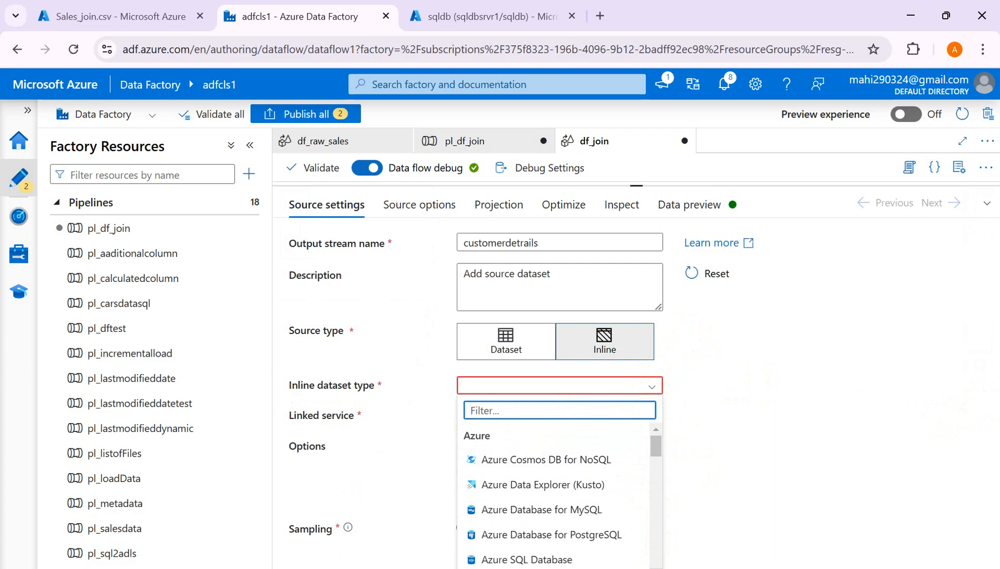
click(543, 563)
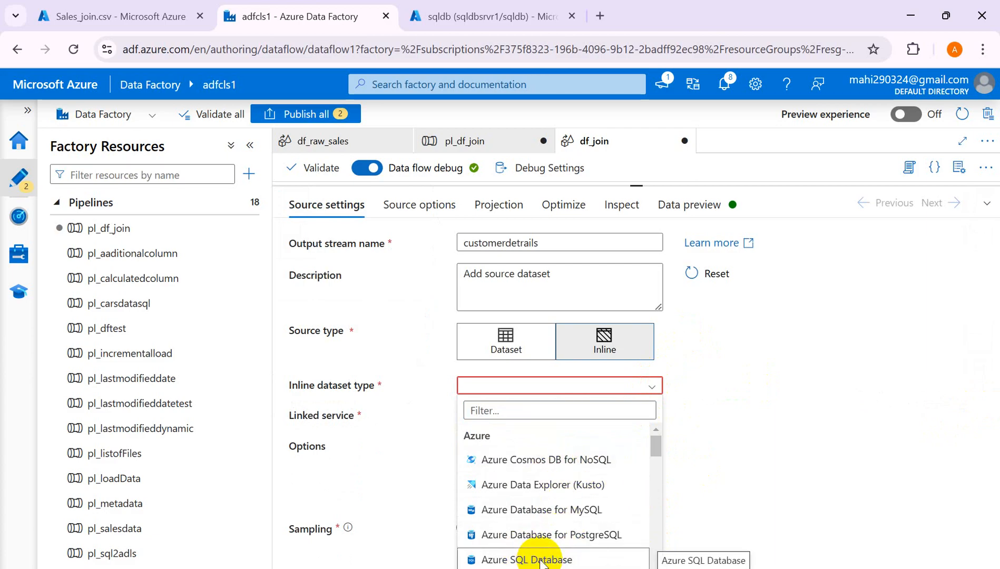
click(542, 563)
- Use linked service ls_sqldb and verify the connection test succeeds
click(646, 416)
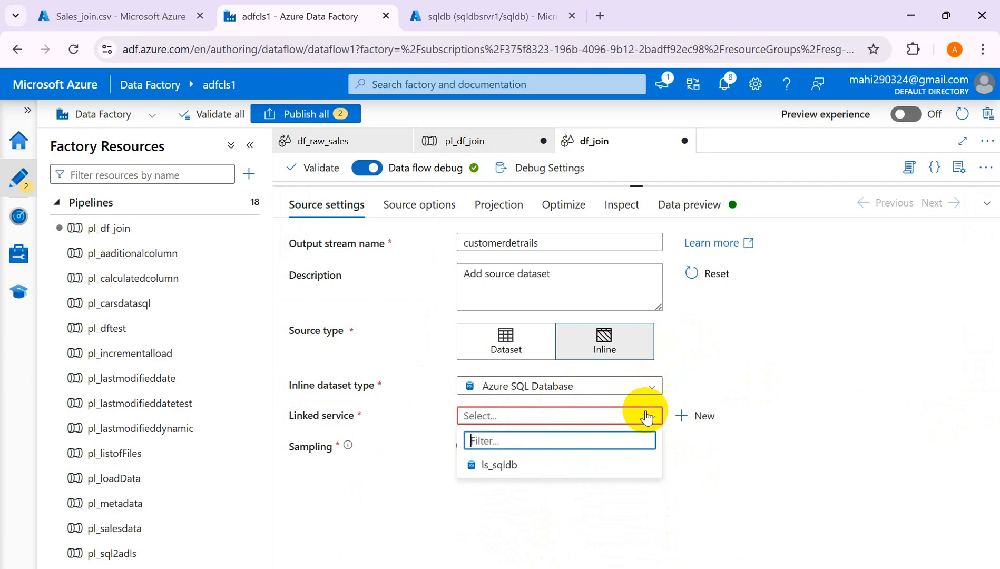
click(495, 466)
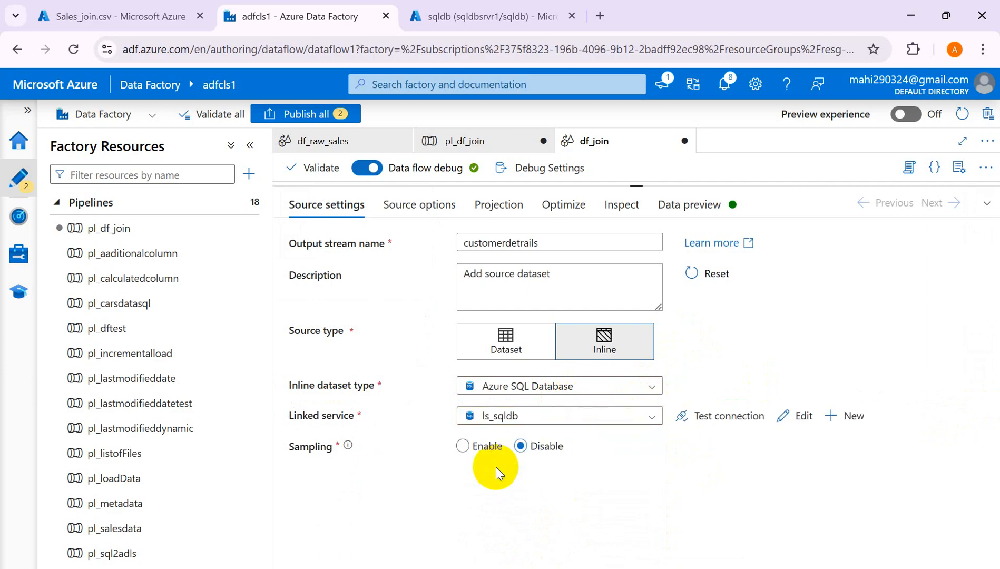
click(726, 419)
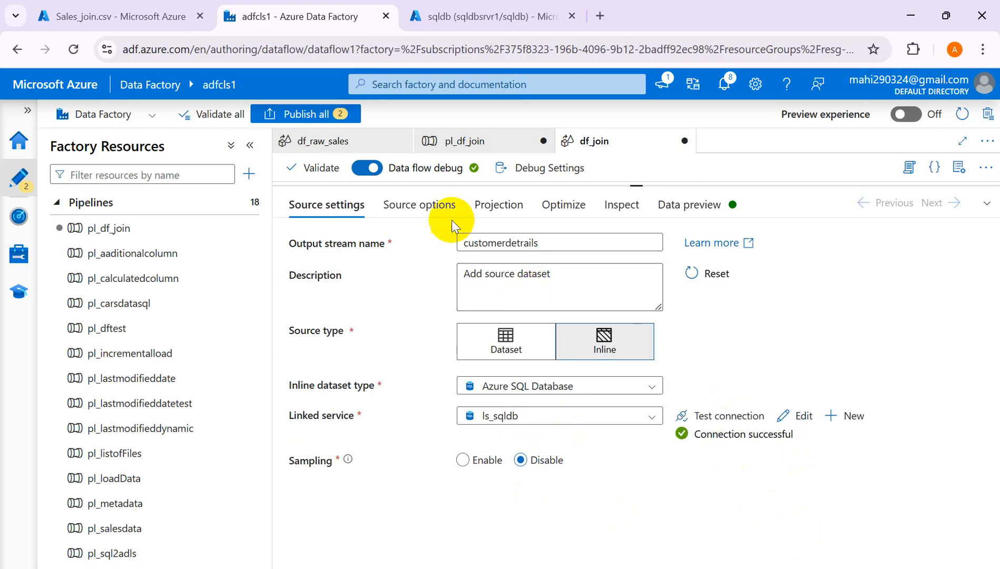
- Show the customerdetrails source options, with Table as input and Read uncommitted isolation
click(429, 208)
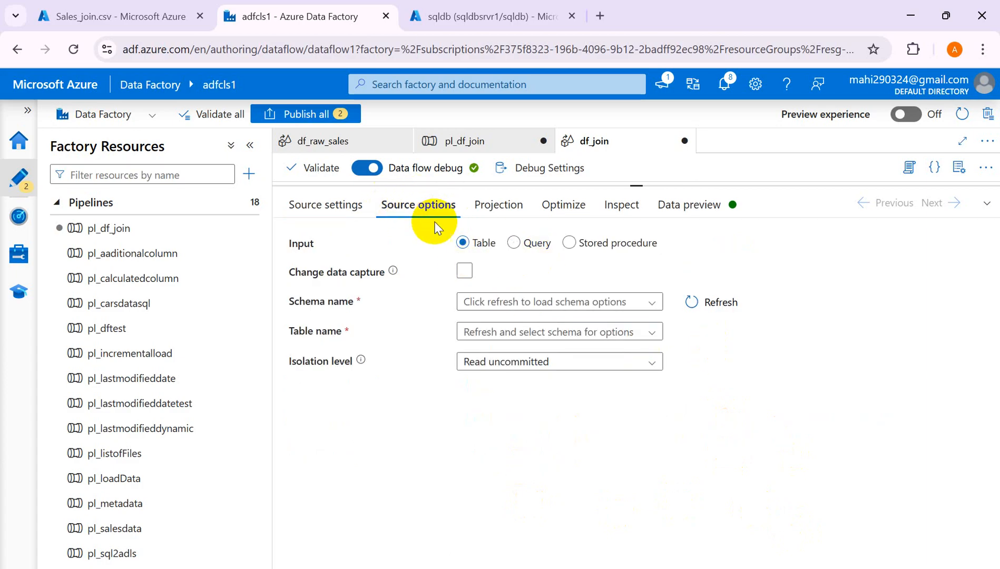
click(987, 207)
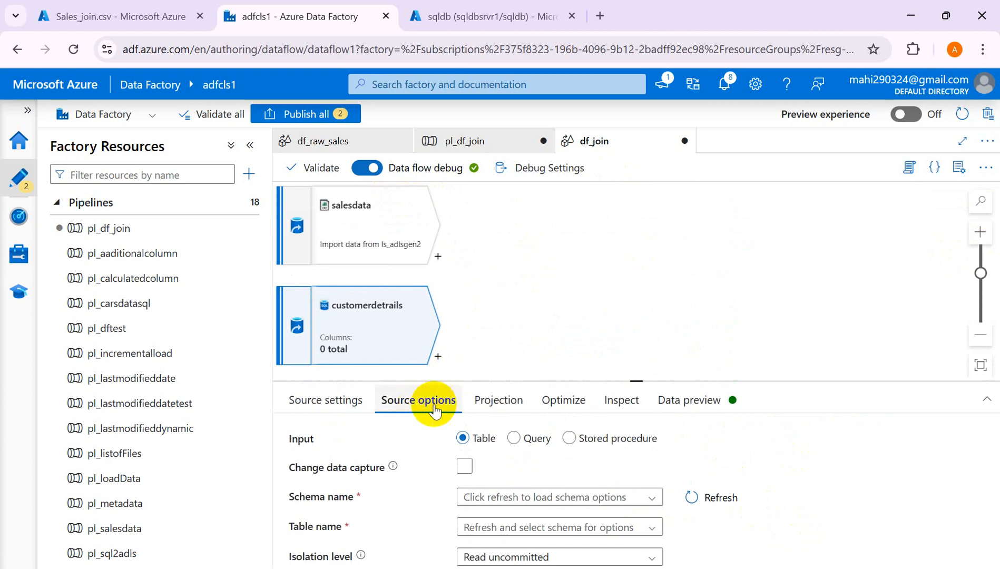
click(988, 400)
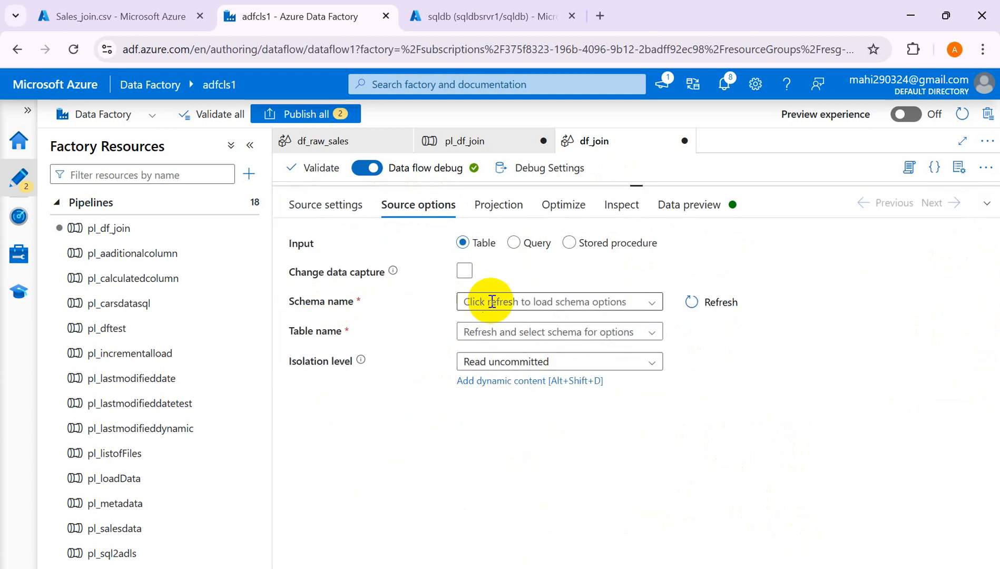
click(486, 17)
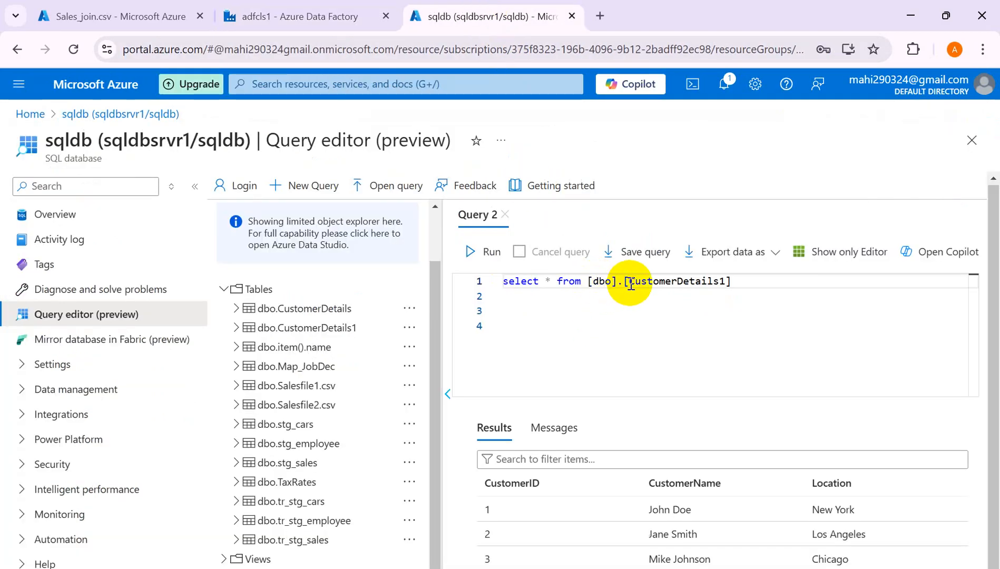
drag(630, 282, 722, 281)
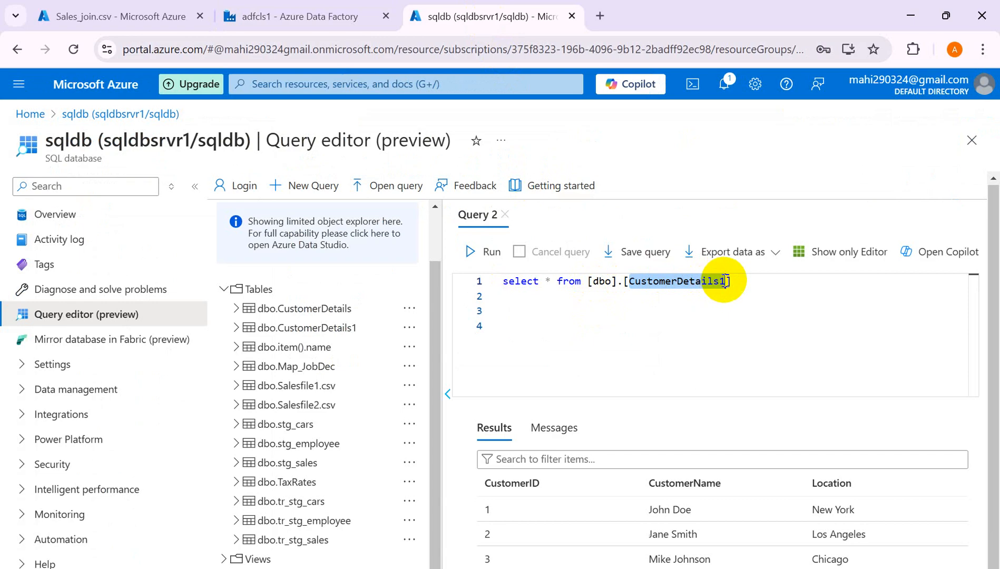
key(alt+Tab)
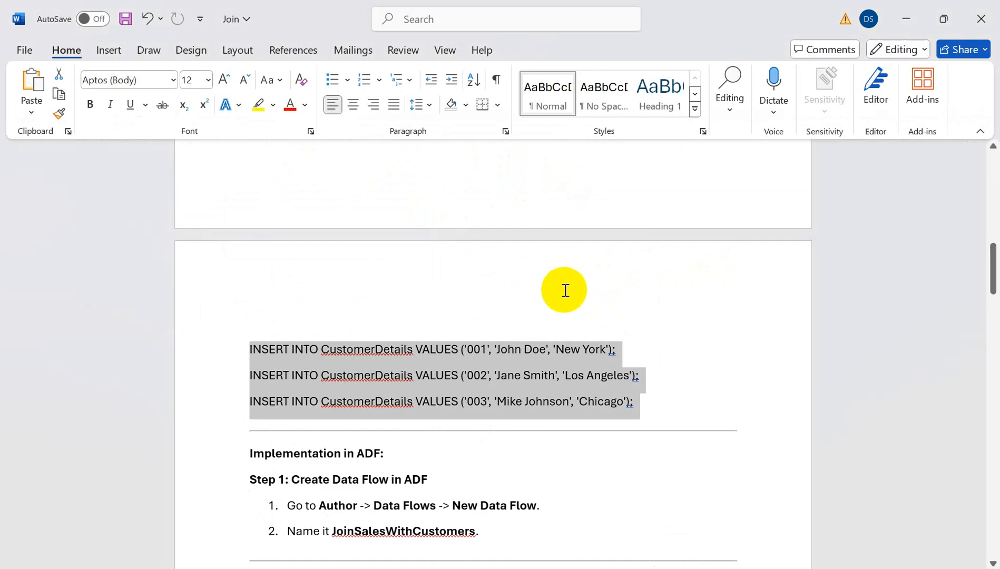
key(alt+Tab)
click(317, 22)
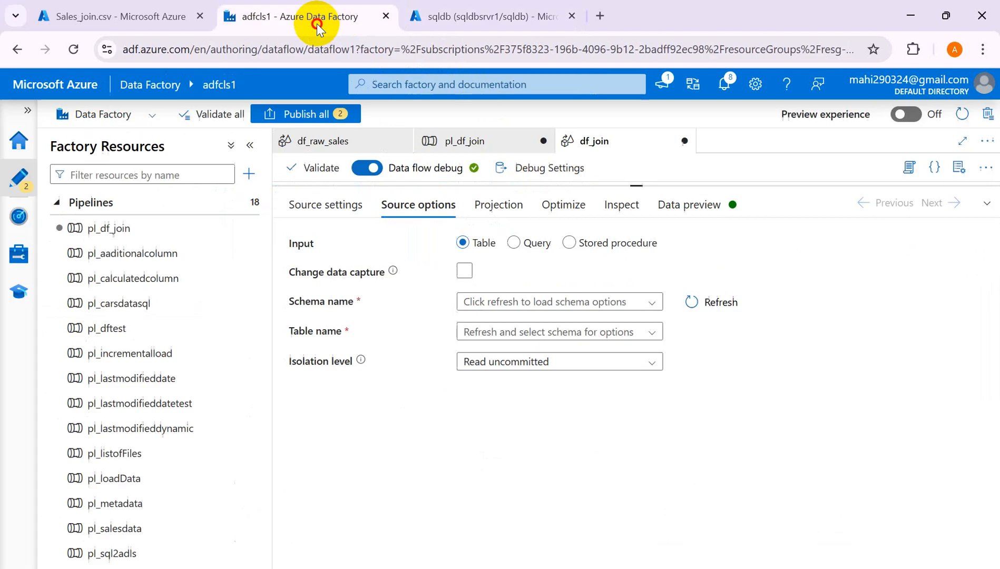
- Enter schema name dbo and table name CustomerDetails1 in the source options
click(538, 304)
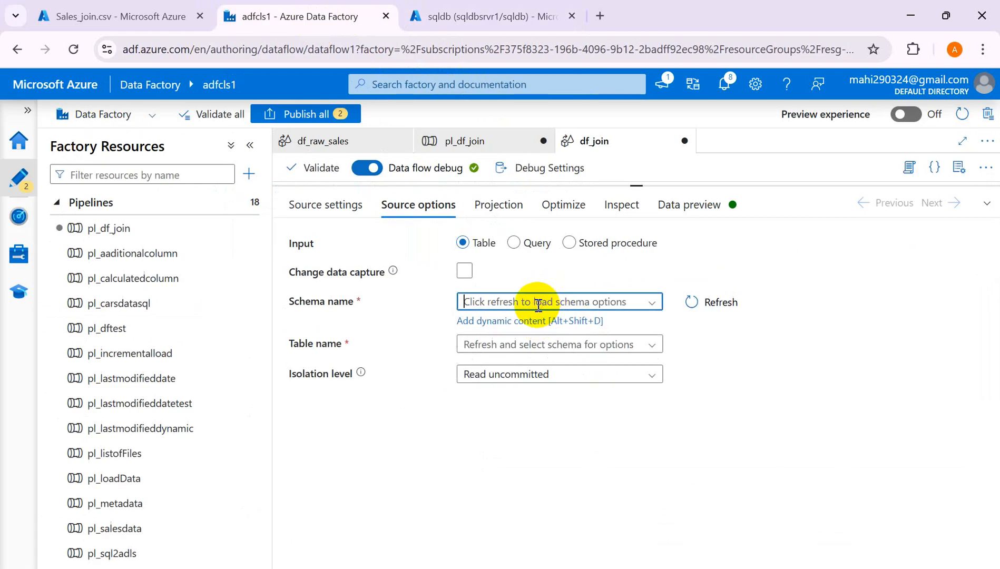
text(db)
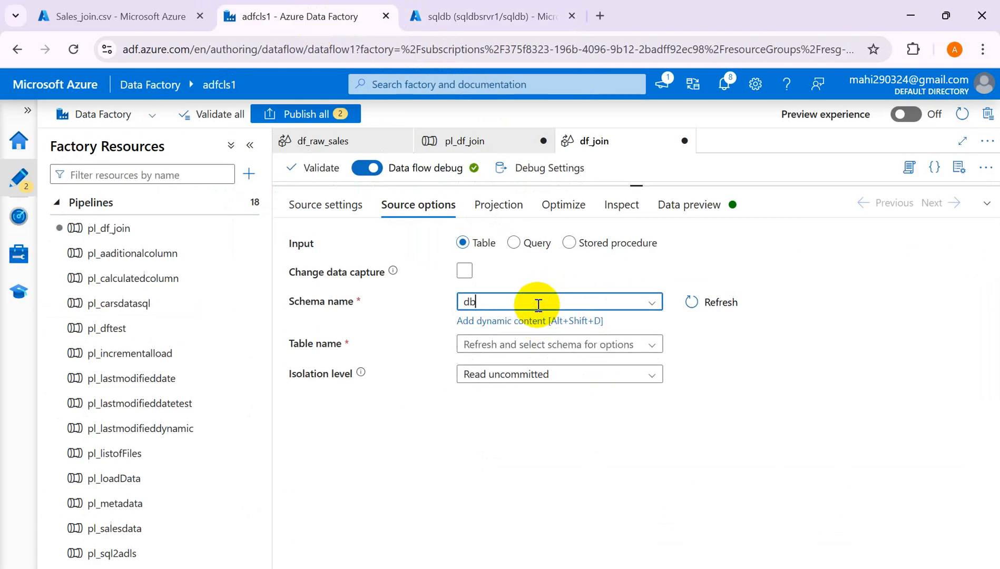
text(o)
click(495, 346)
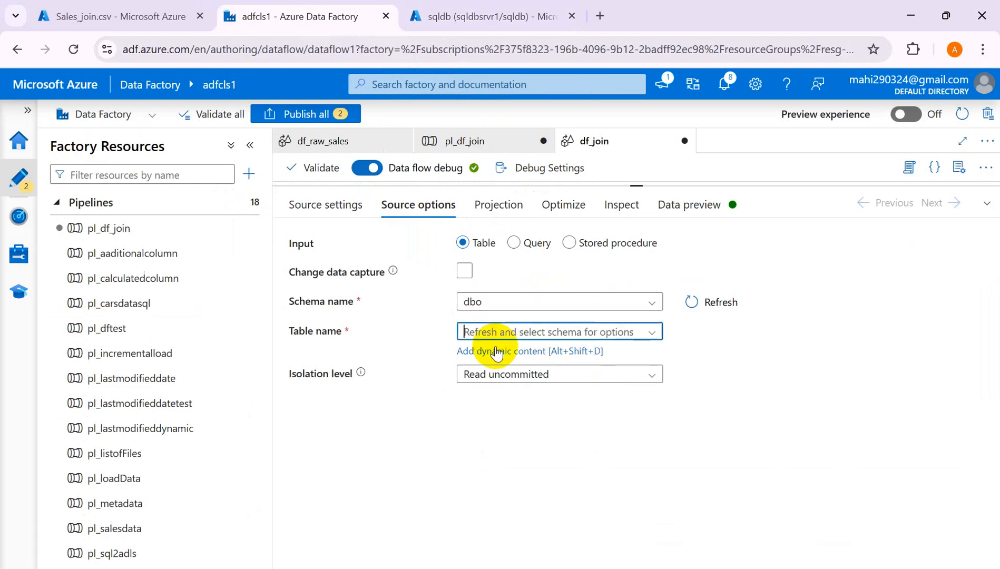
text(CustomerDetails1)
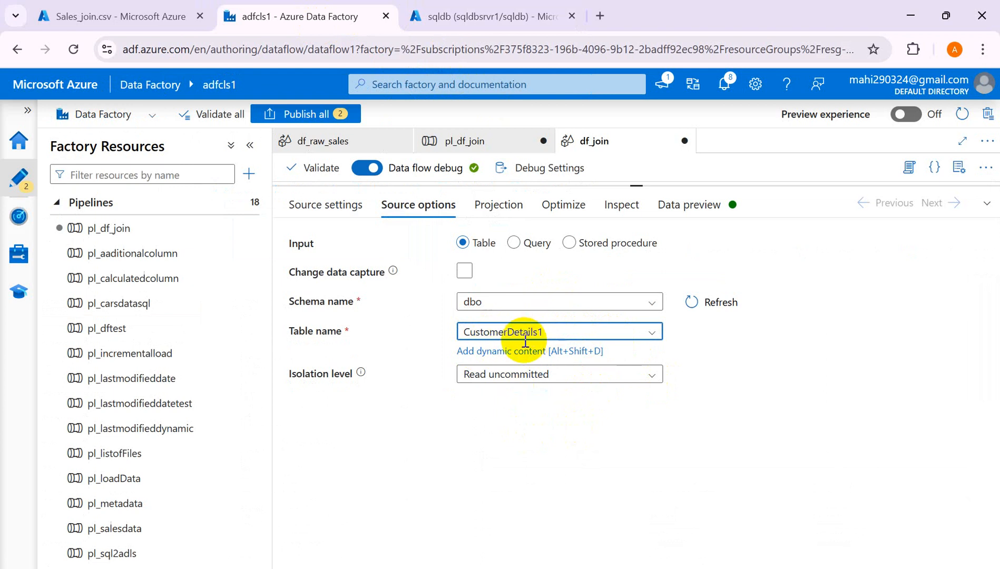
click(786, 400)
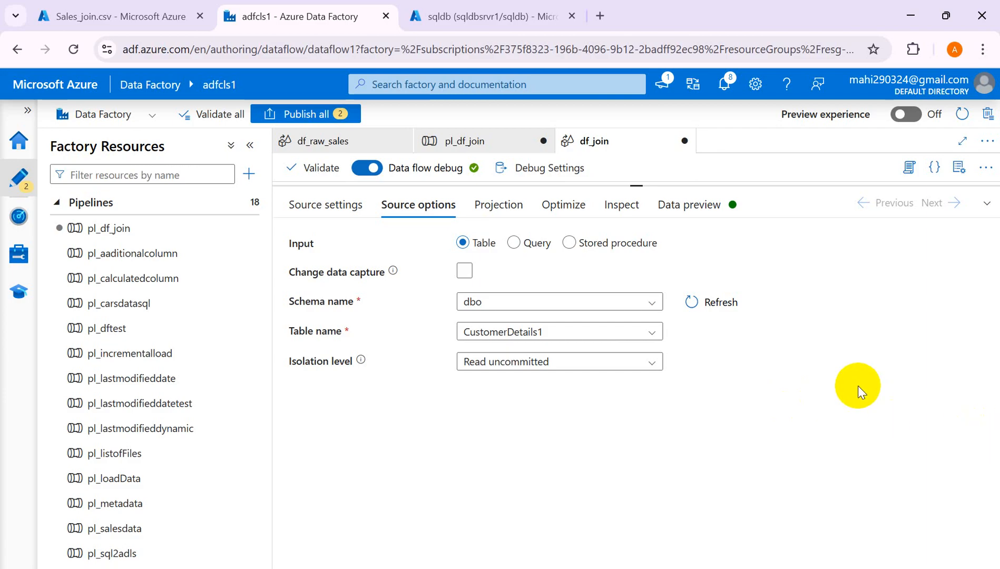
- Start importing the customerdetrails column schema from its Projection settings
click(501, 206)
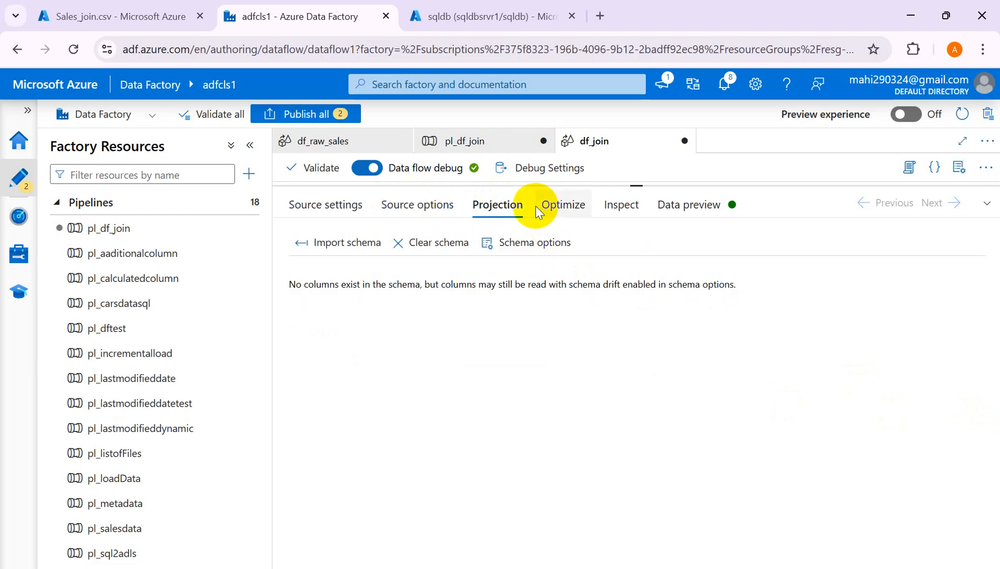
click(315, 242)
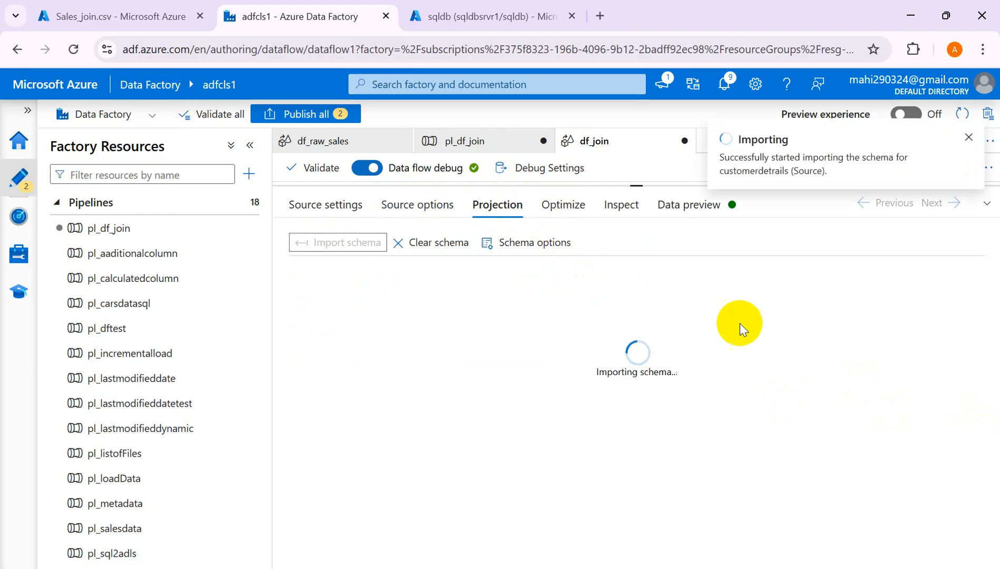
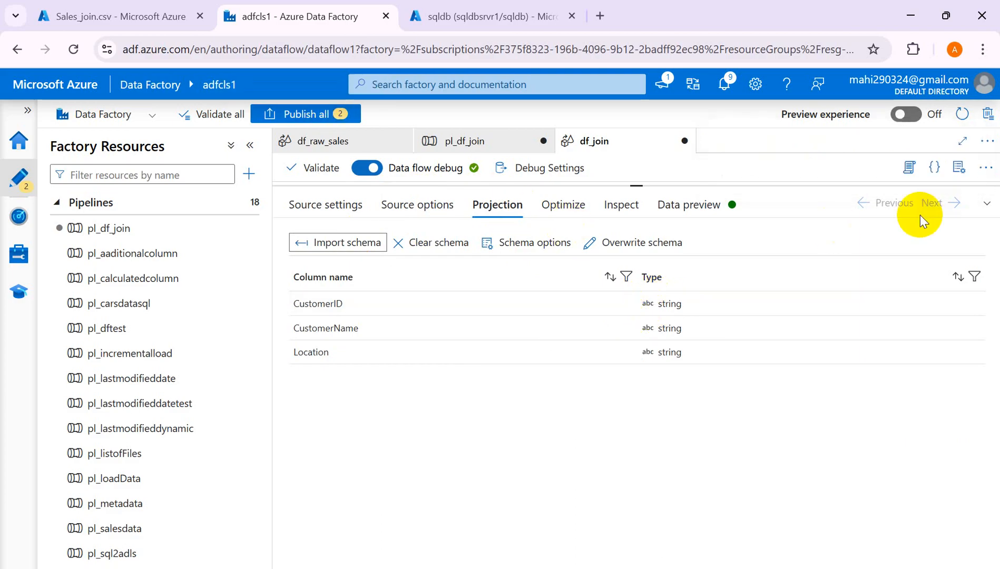
- Restore the bottom panel and show the salesdata source's three order rows in Data preview
click(987, 204)
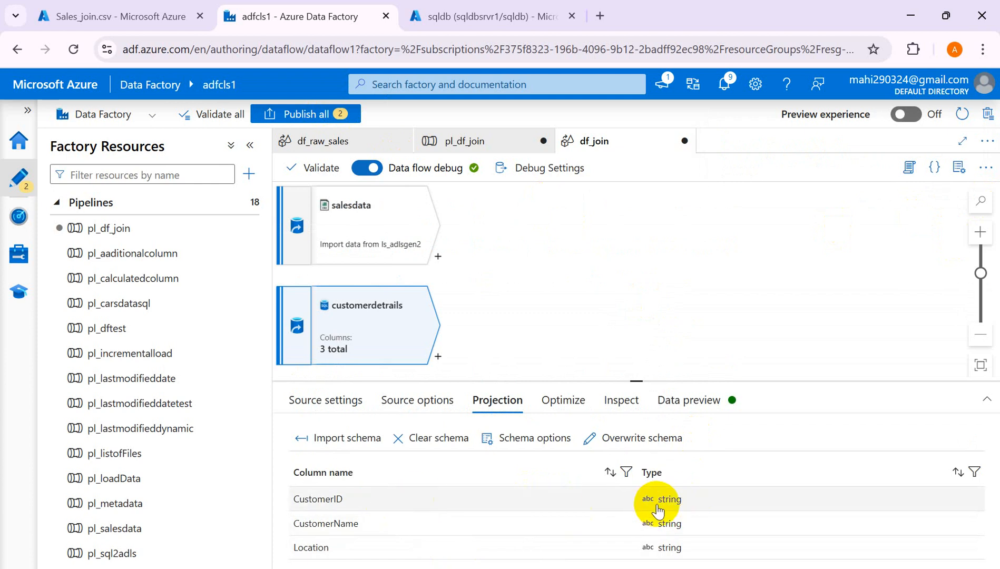
click(376, 217)
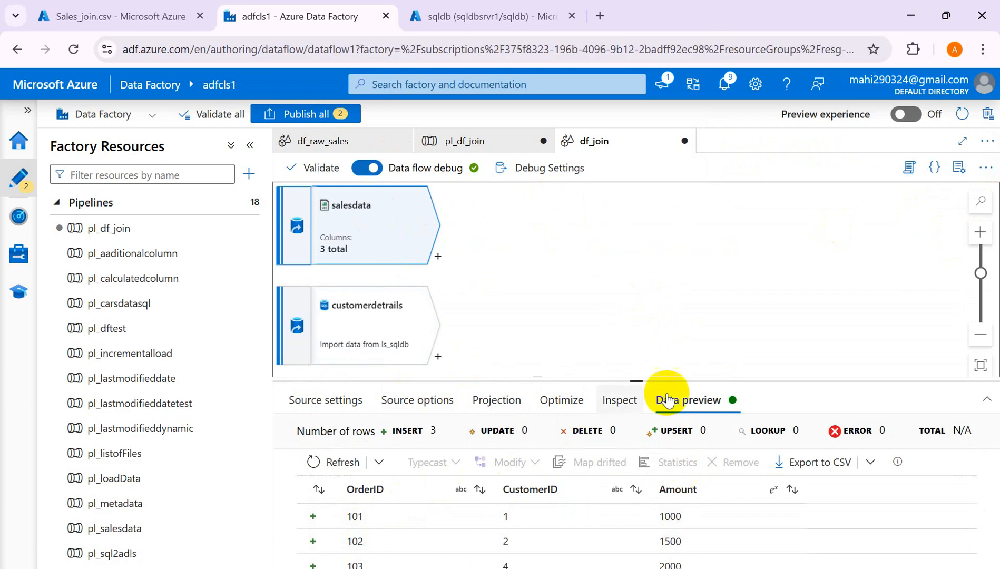
- Review customerdetrails' Projection, Optimize and Inspect tabs, then refresh its three-row data preview
drag(636, 380, 636, 356)
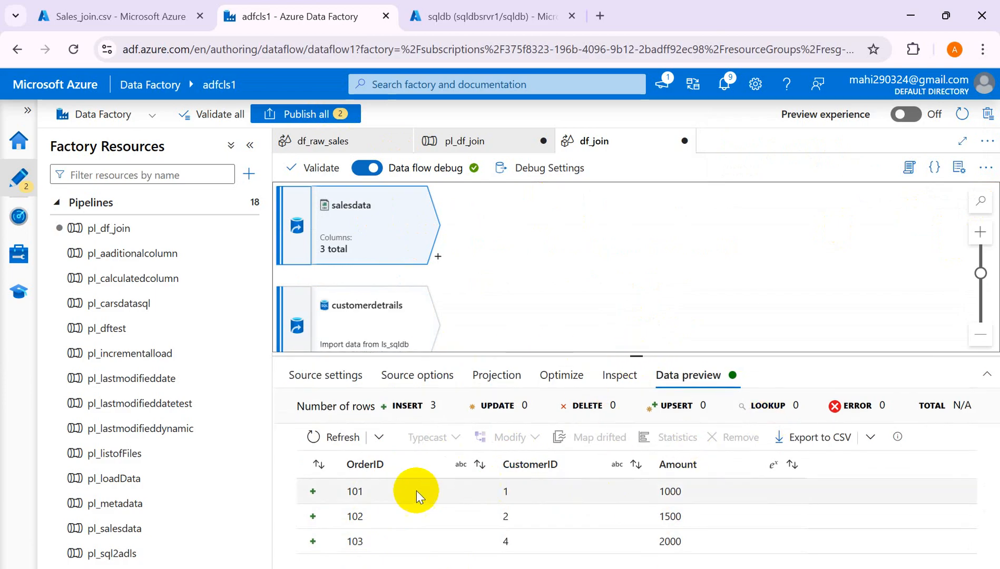
click(380, 315)
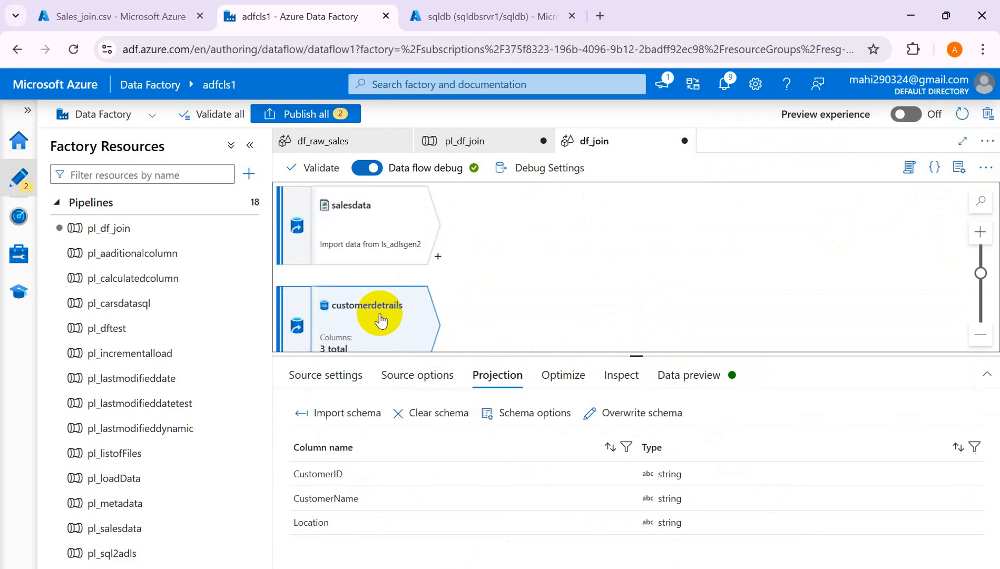
click(563, 376)
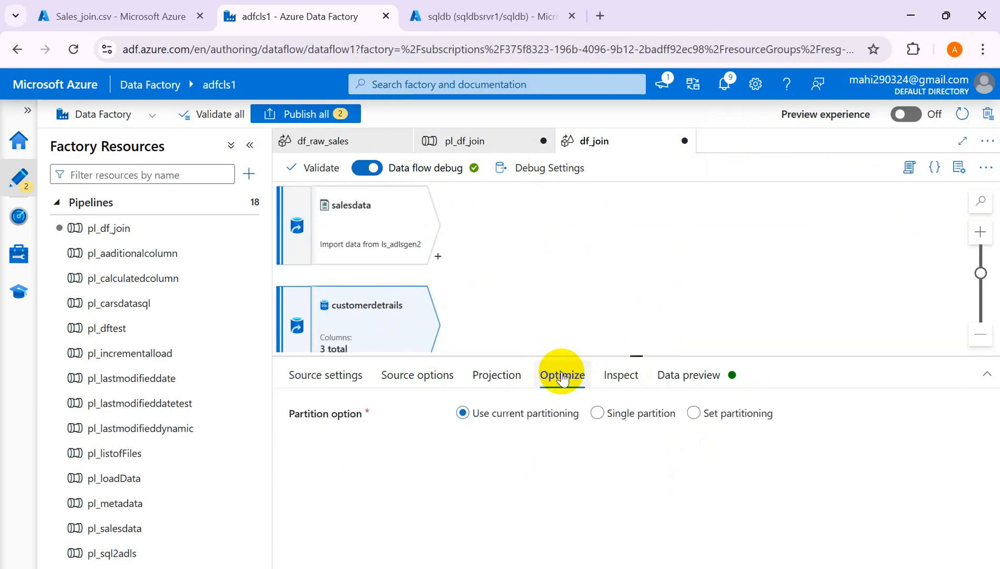
click(620, 379)
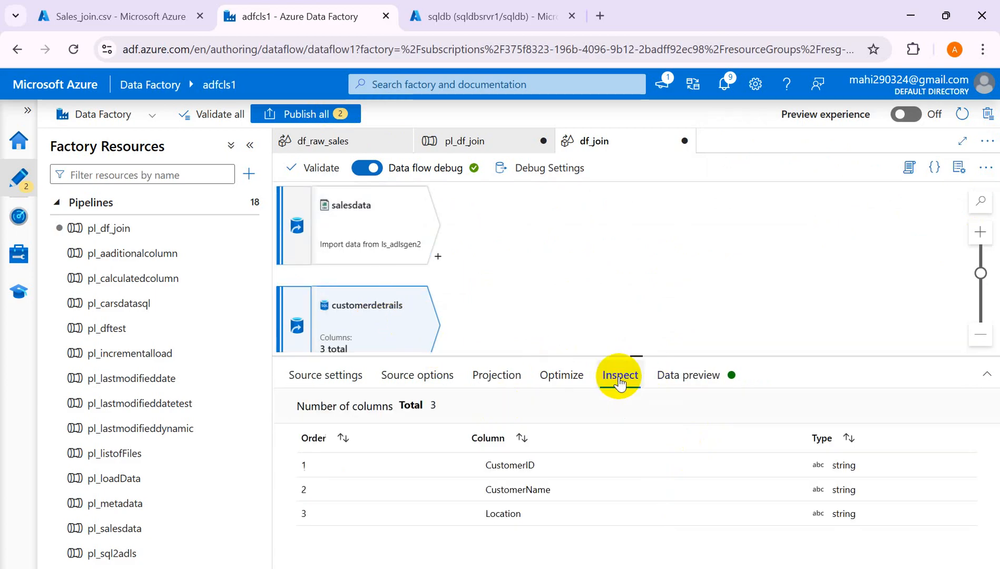
click(714, 377)
click(323, 442)
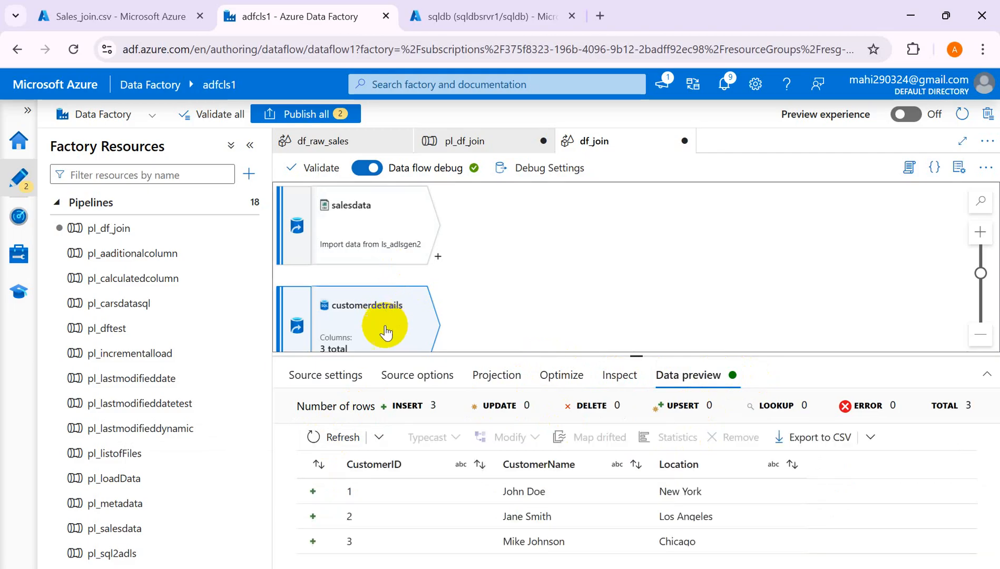
click(324, 376)
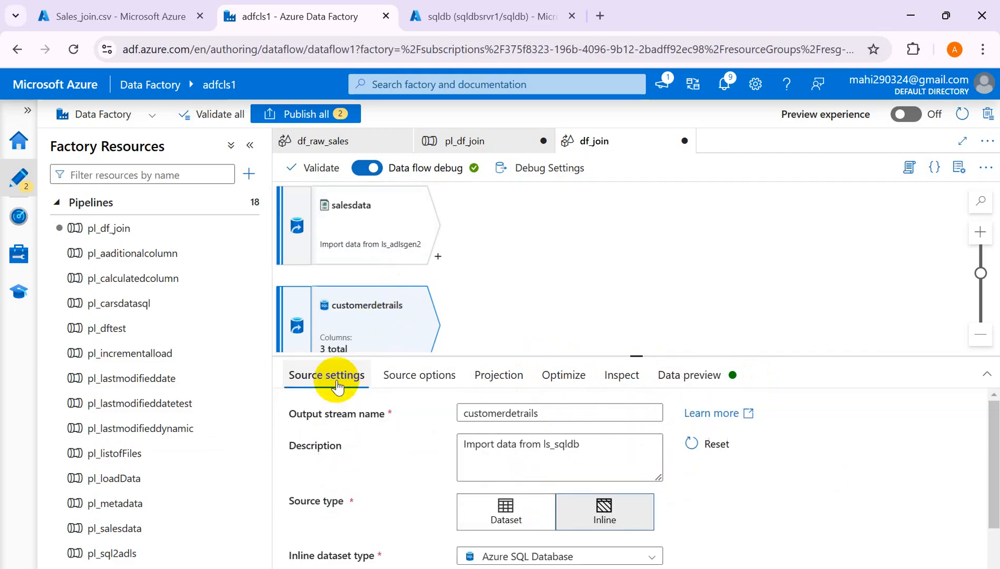
- Rename the output stream to customerdetails and rearrange the canvas so both sources show
click(522, 413)
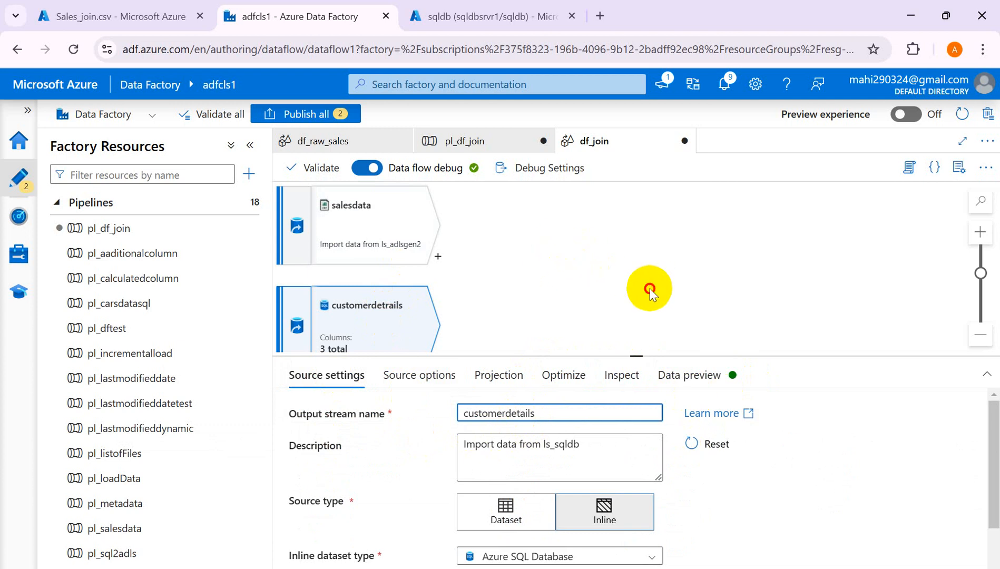
click(694, 385)
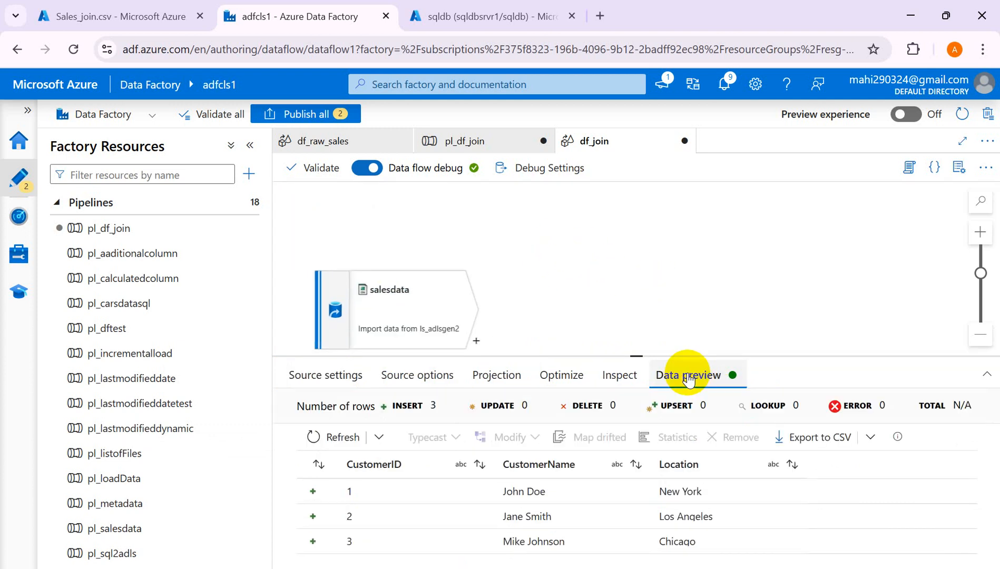
drag(359, 276, 332, 202)
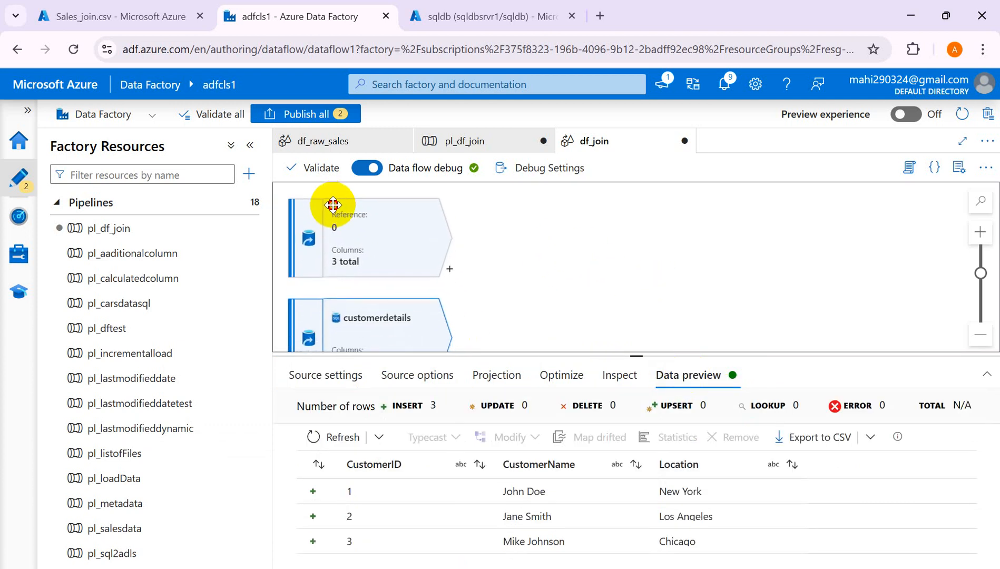
click(649, 311)
click(356, 316)
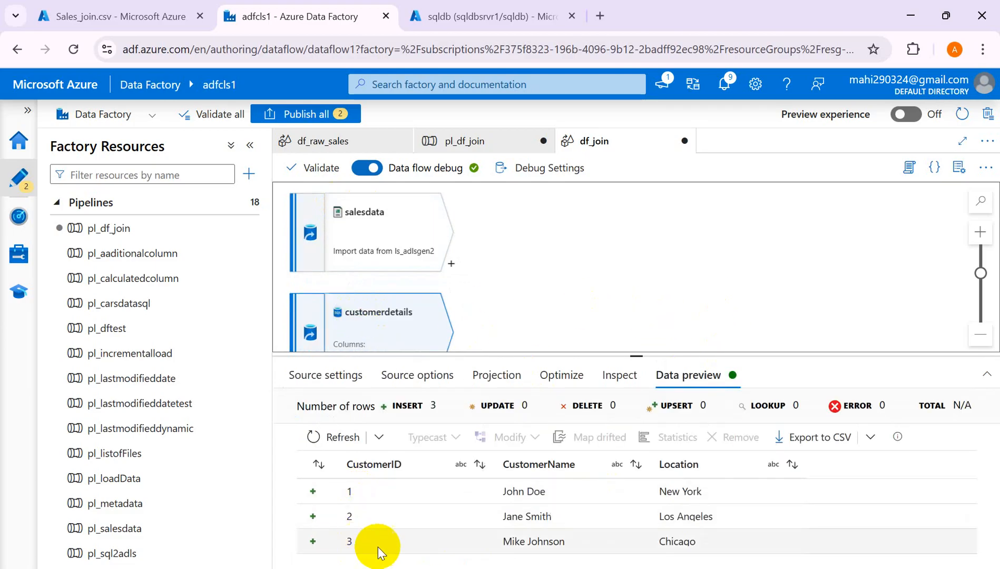
click(589, 254)
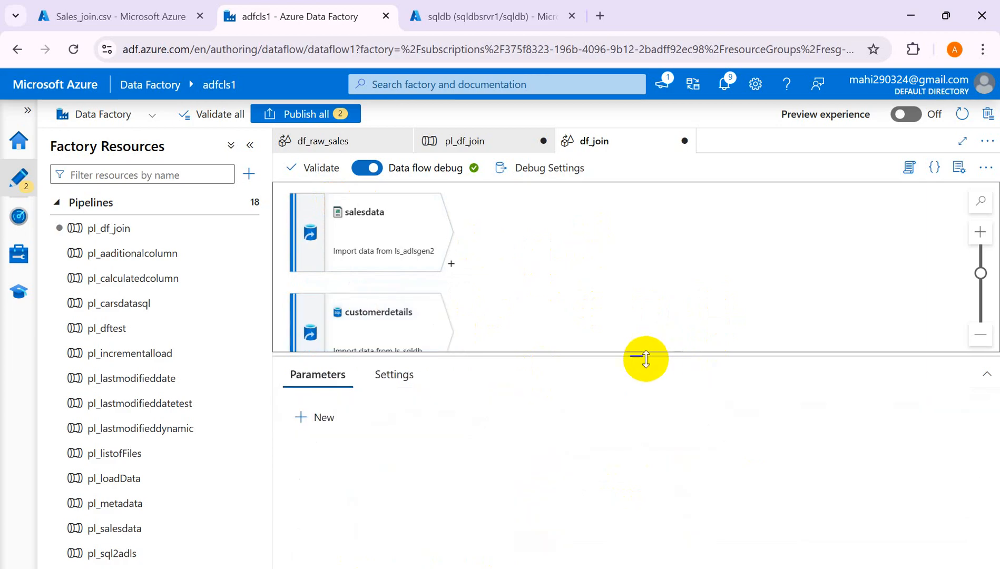
drag(636, 357, 640, 418)
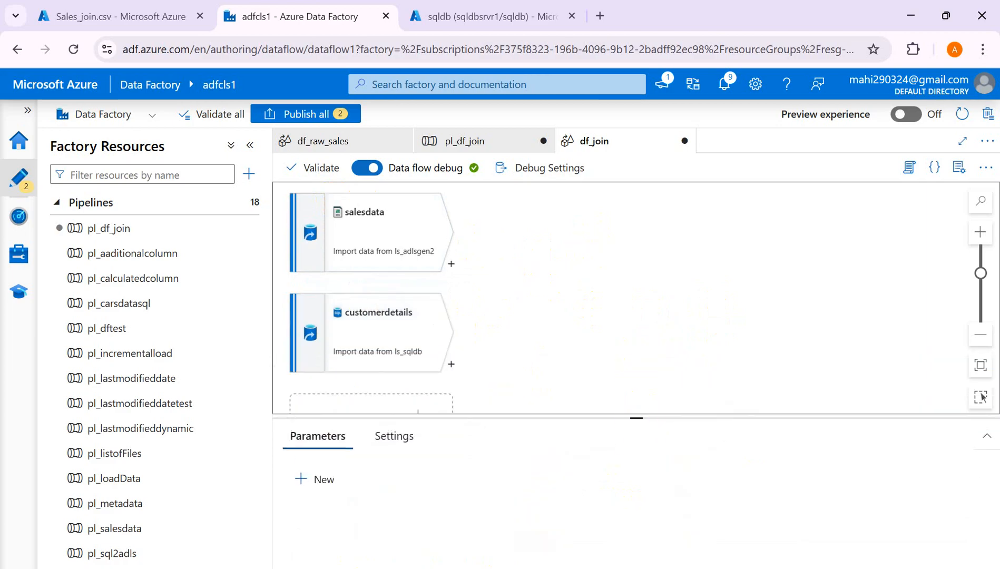
mouse_move(542, 568)
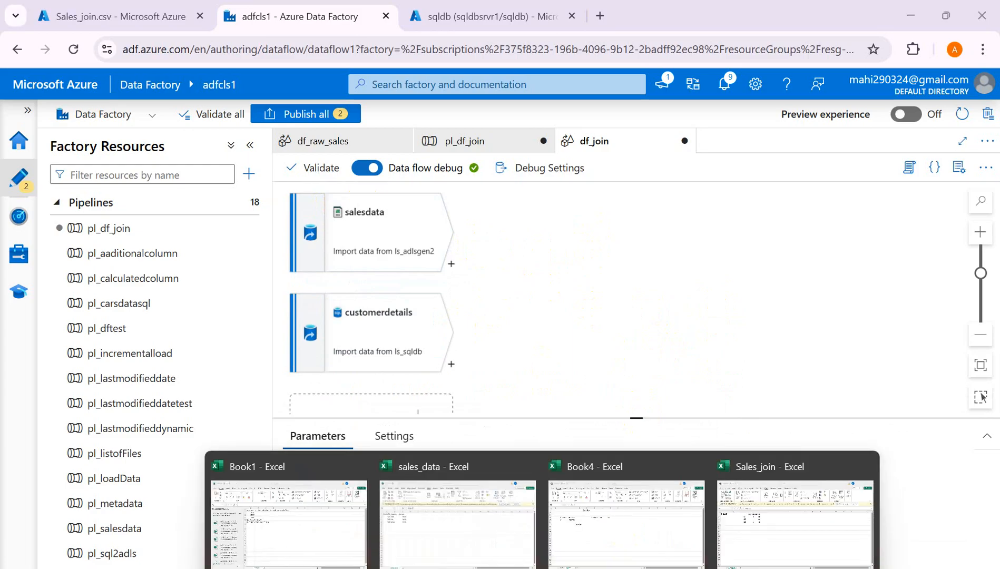
- In Book4, add Sheet3 with 'inner join' in A1, 'commom element' in C1 and 'Table1-Transaction' in B4
click(623, 524)
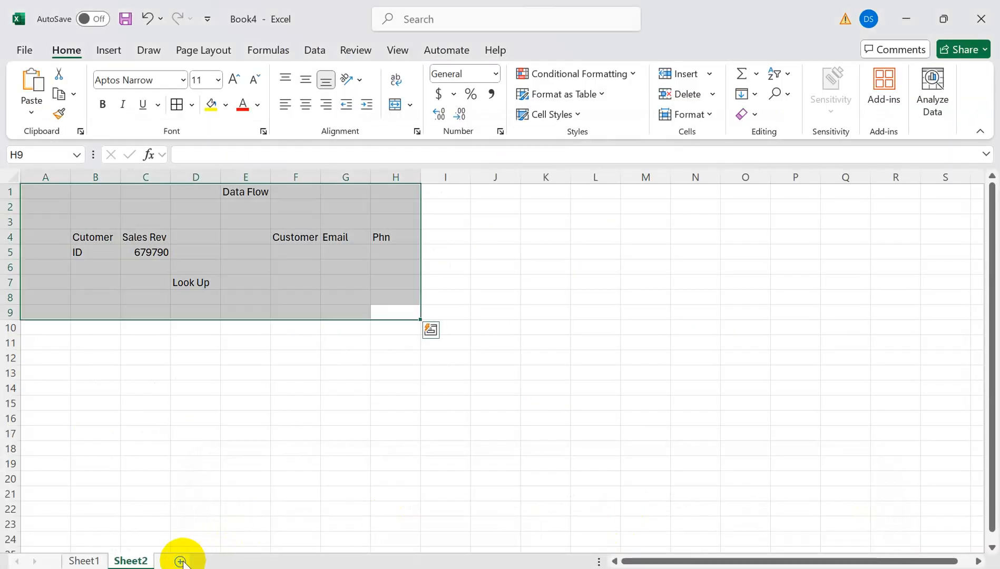
click(181, 562)
text(i)
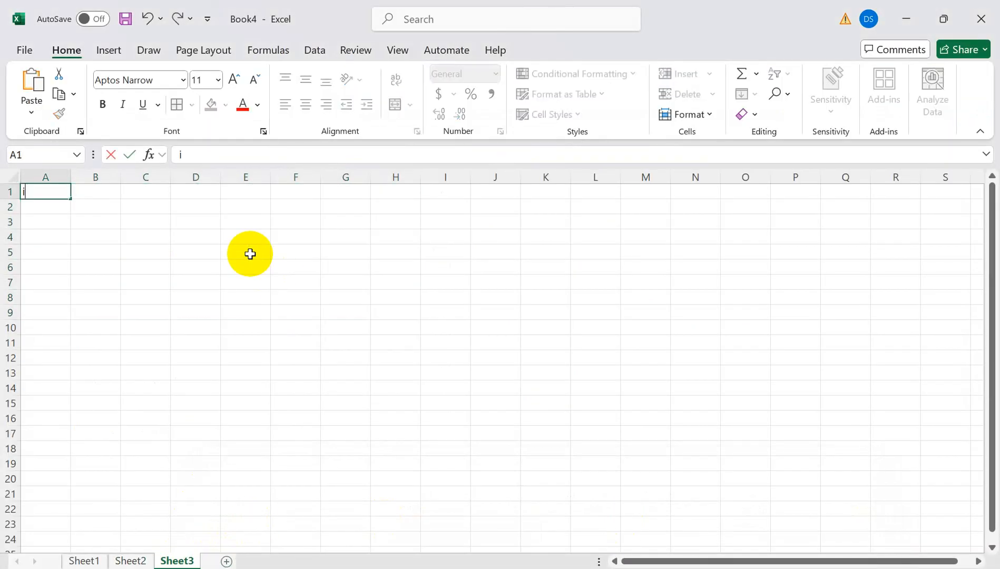
text(nner join)
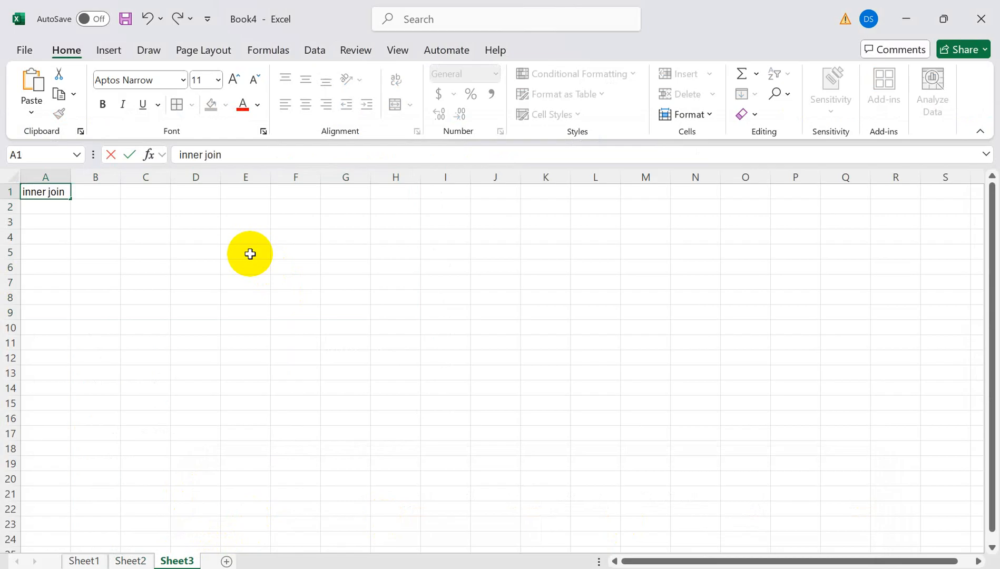
key(Return)
click(142, 197)
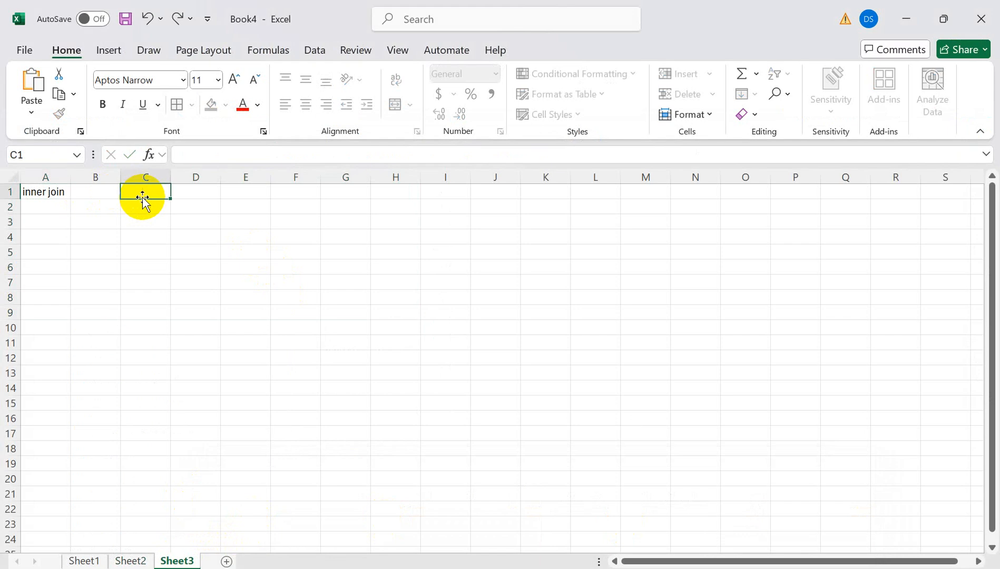
text(commom)
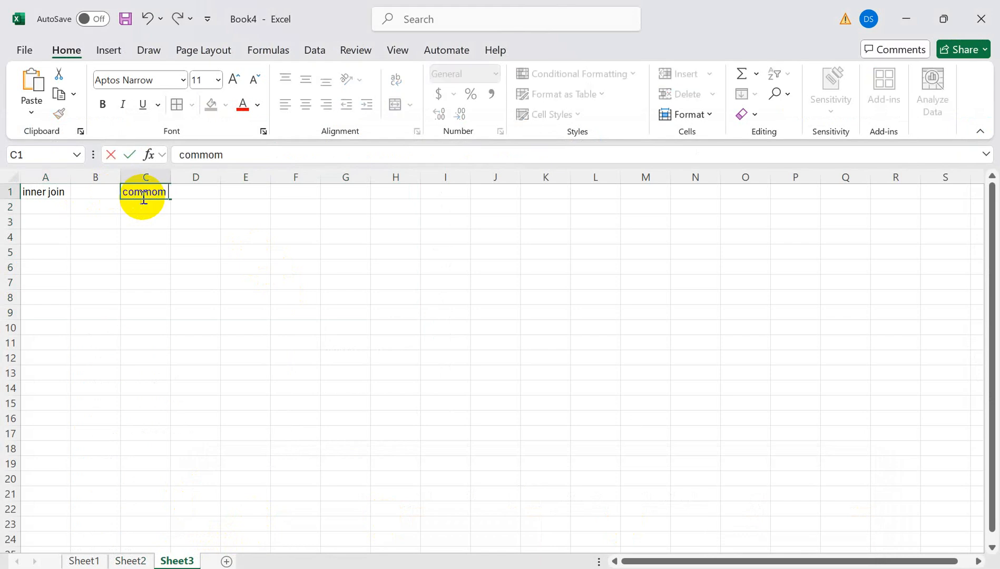
text( element)
click(90, 233)
text(Table1)
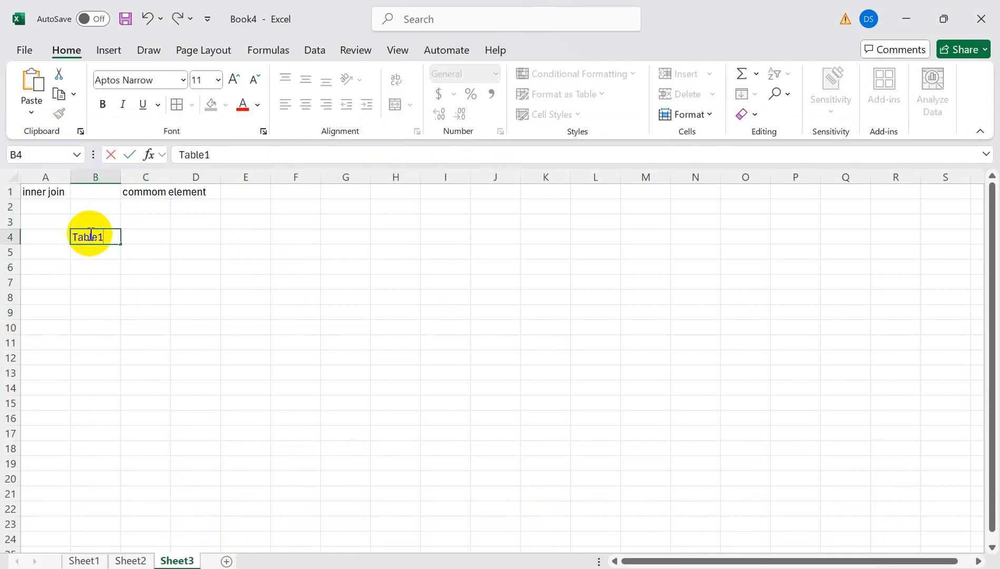
text(-Tram)
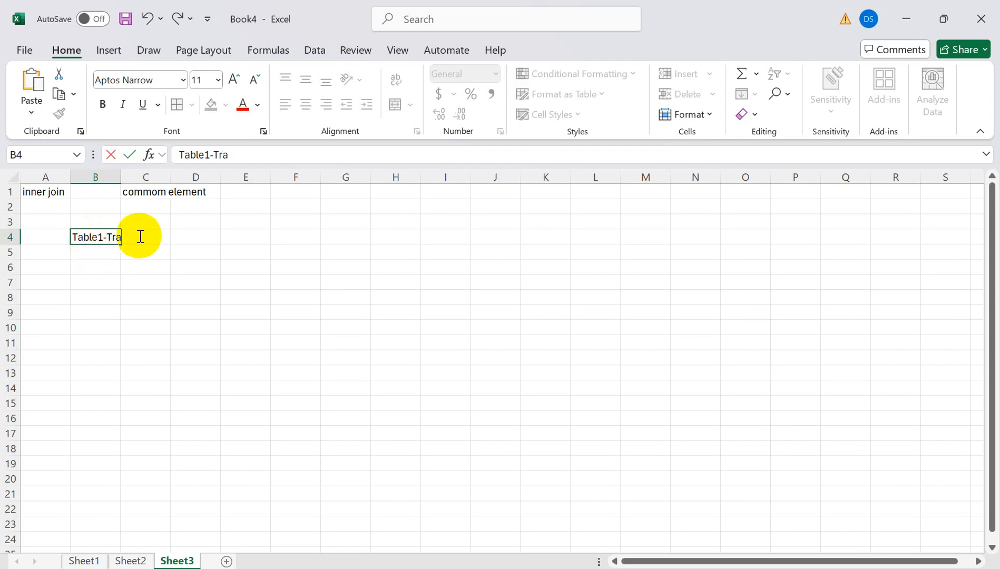
text(nsaction)
- Add Customer ID and Sales headers, with customer IDs C1, C2 and C3 listed below
click(91, 286)
text(Cu)
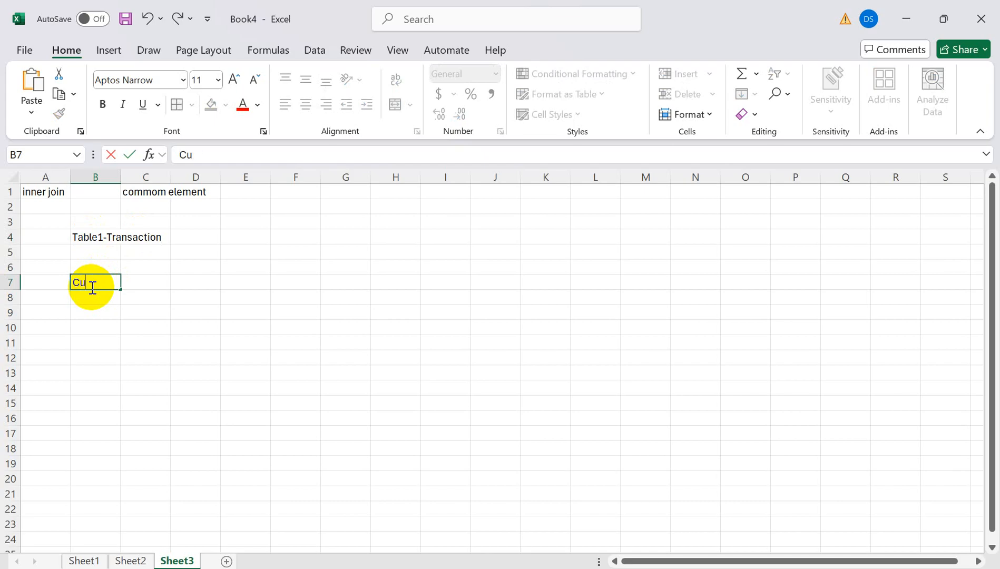
text(stomer ID)
key(Tab)
key(Tab)
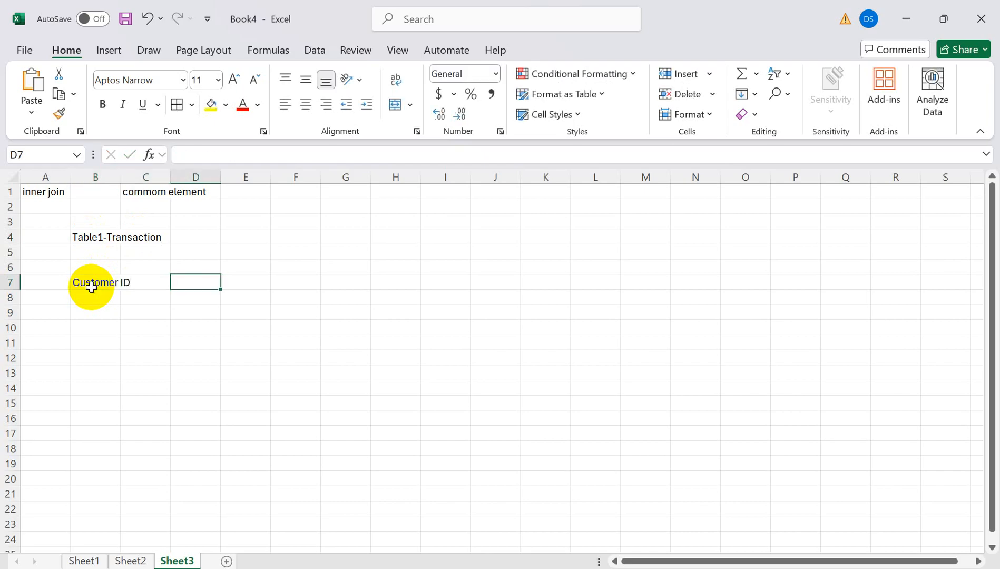
text(Sales)
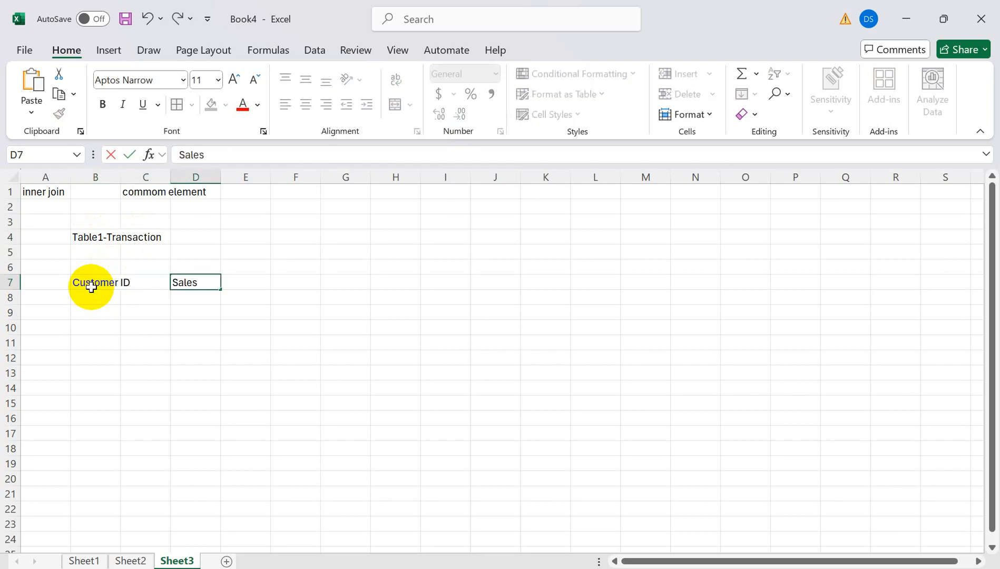
key(Down)
key(Down)
key(Left)
key(Left)
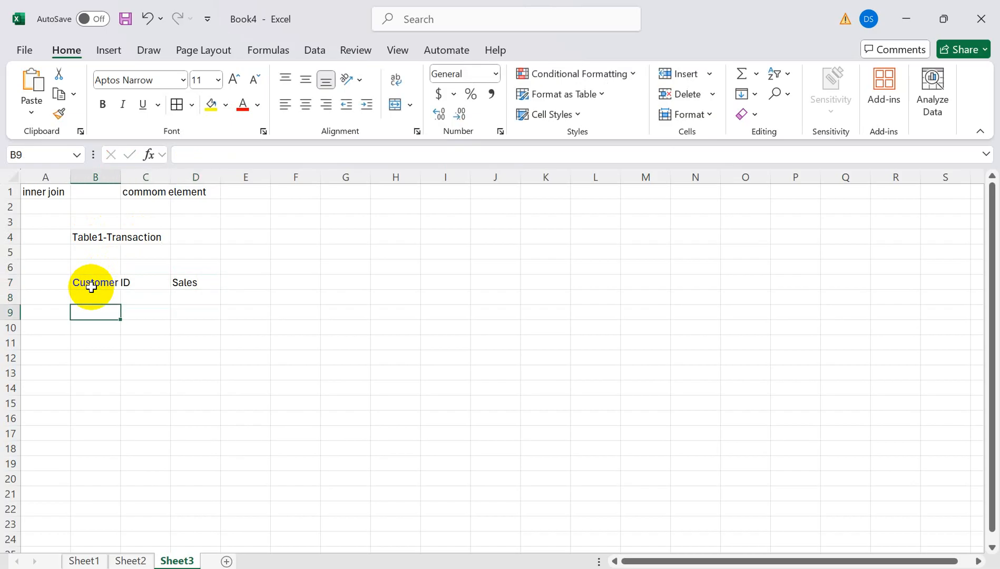
text(C1)
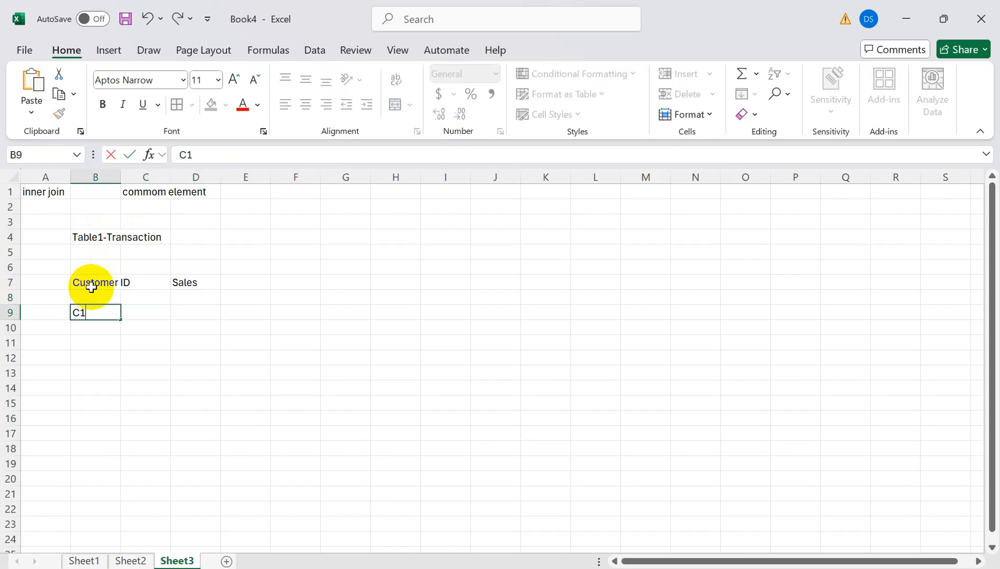
key(Return)
text(C2)
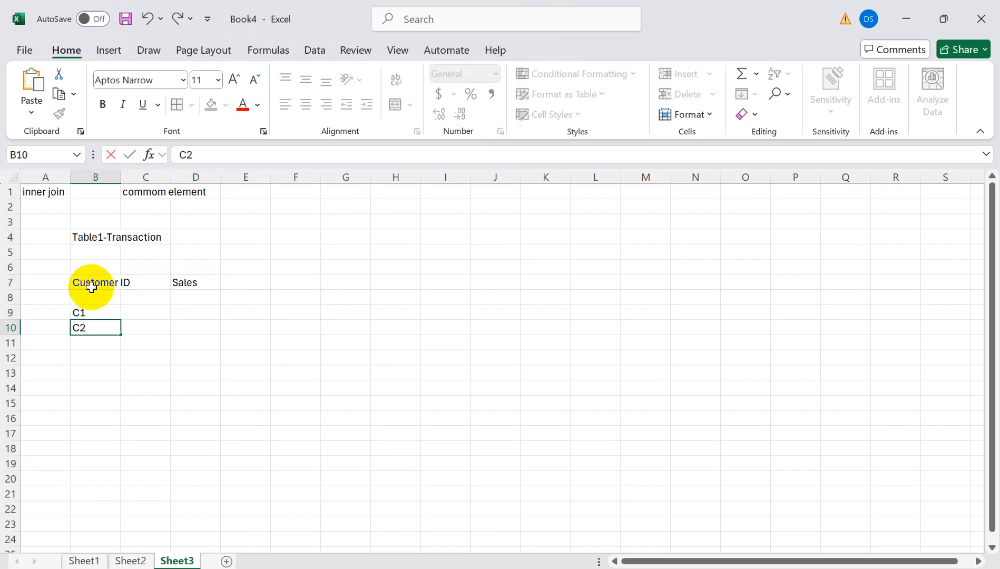
key(Return)
text(C)
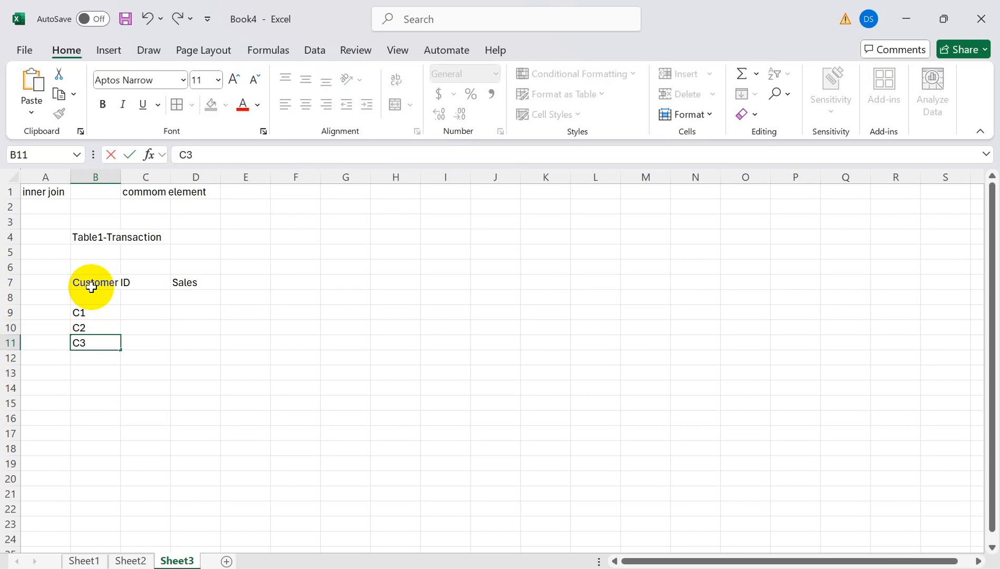
text(3)
key(Tab)
key(Tab)
- Enter sales values 68789, 5768 and 6979 for customers C1–C3
key(Up)
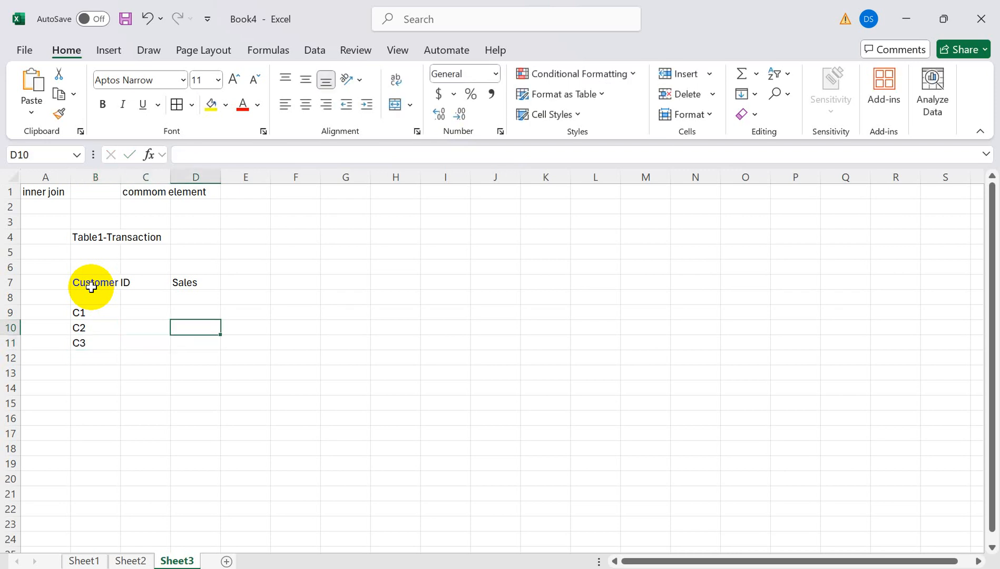
key(Up)
text(68789)
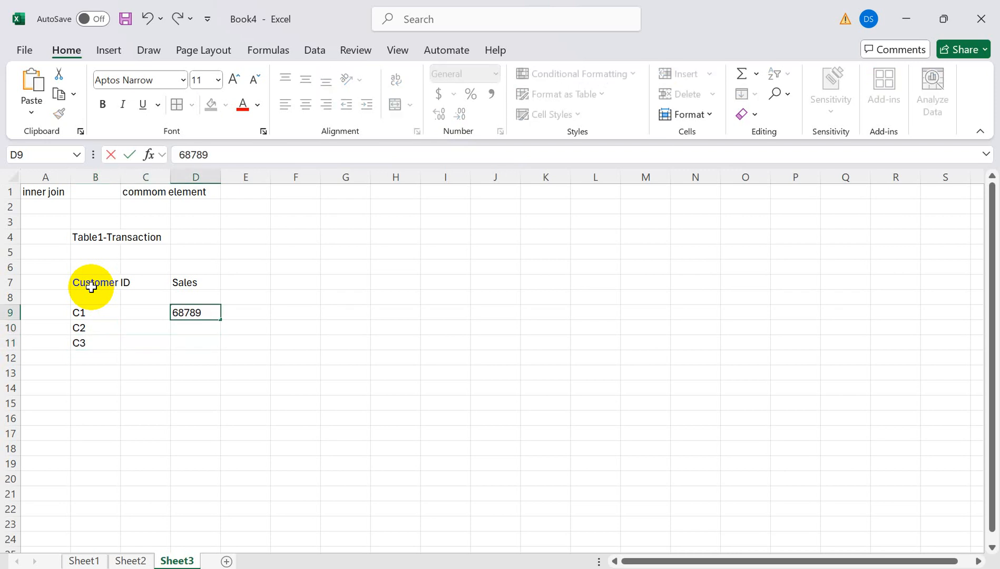
key(Return)
text(5768)
key(Return)
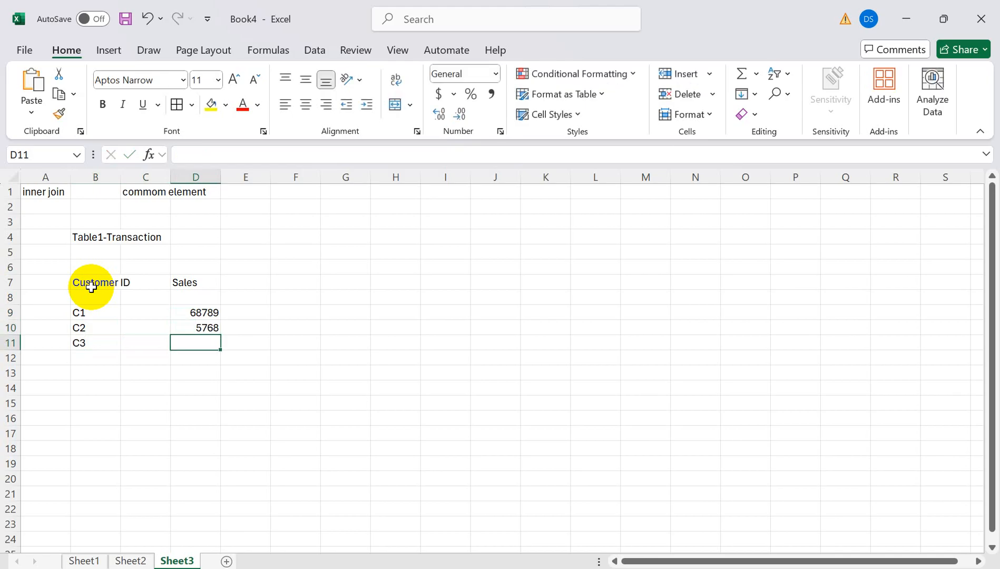
text(6979)
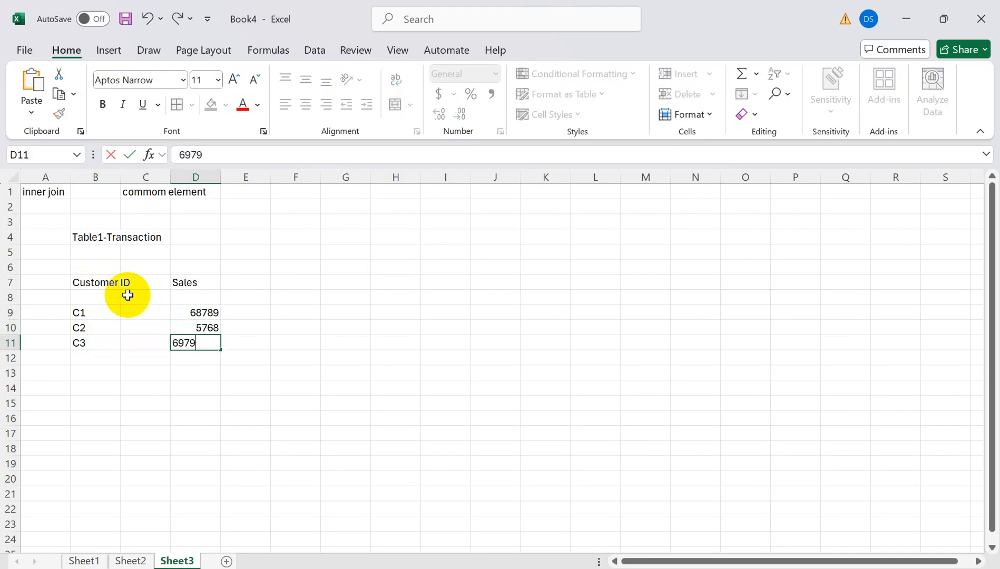
click(365, 278)
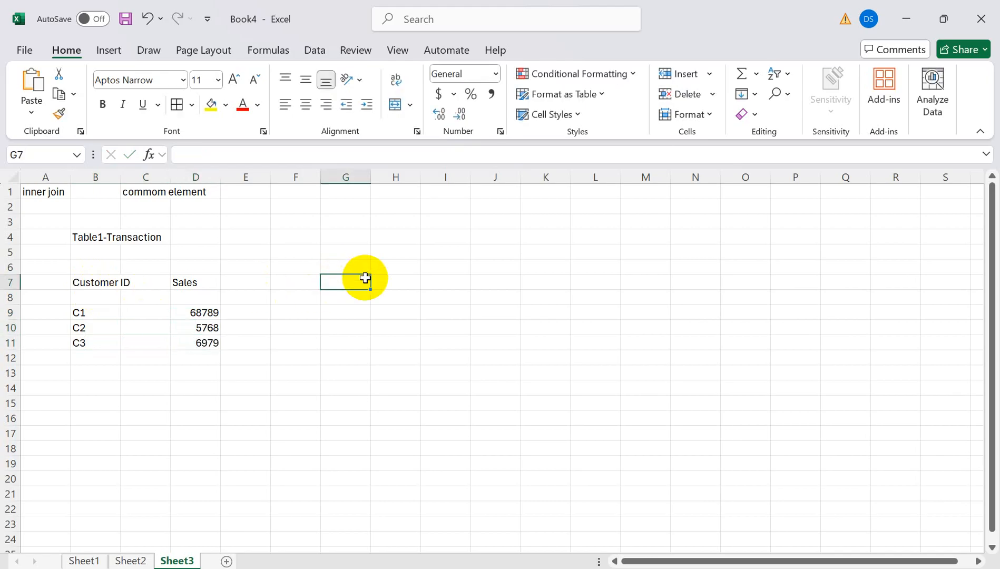
- Type the second table's headers Customer ID, Name and Country in G7:I7
text(Customer)
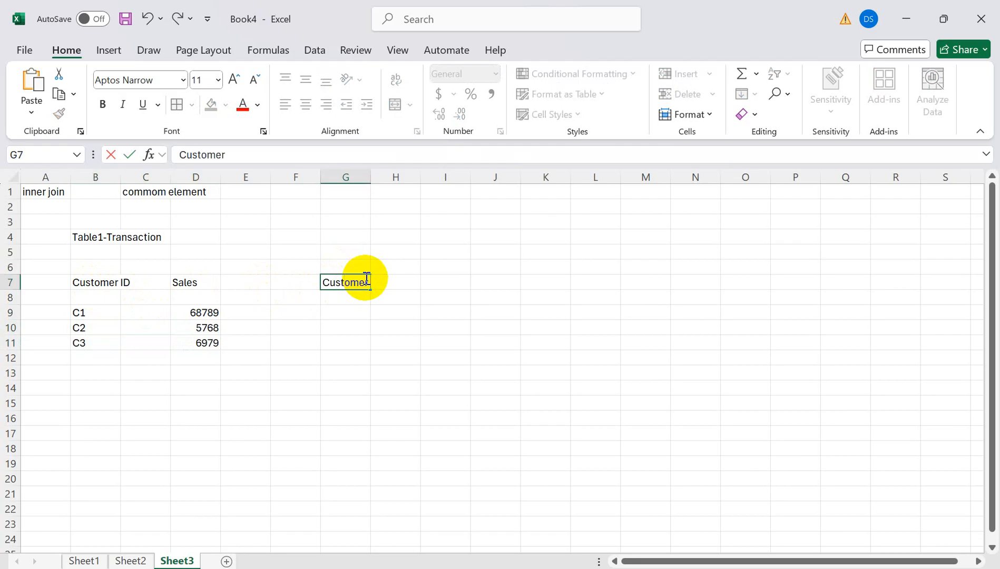
text( D)
key(BackSpace)
key(BackSpace)
key(BackSpace)
key(Tab)
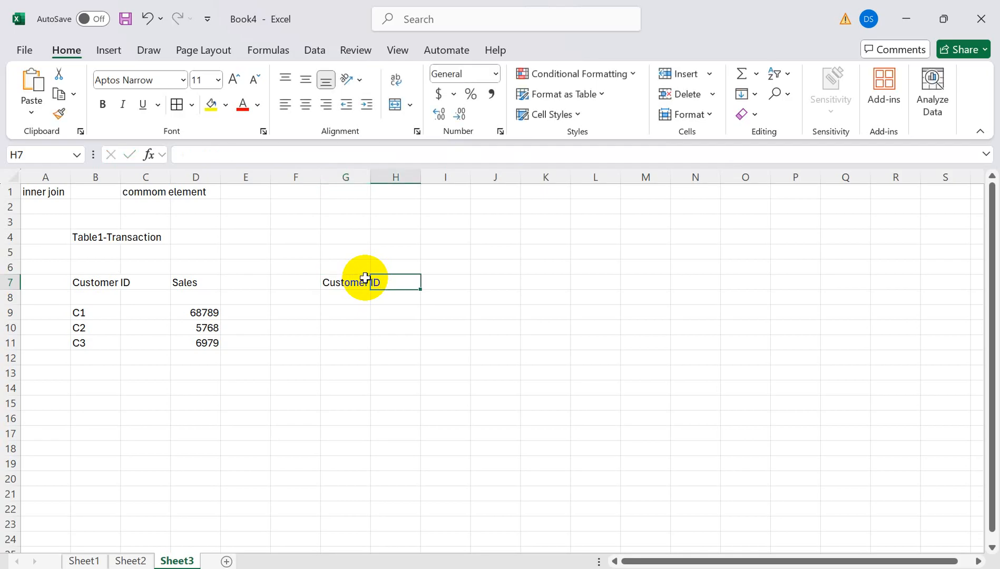
text(Name)
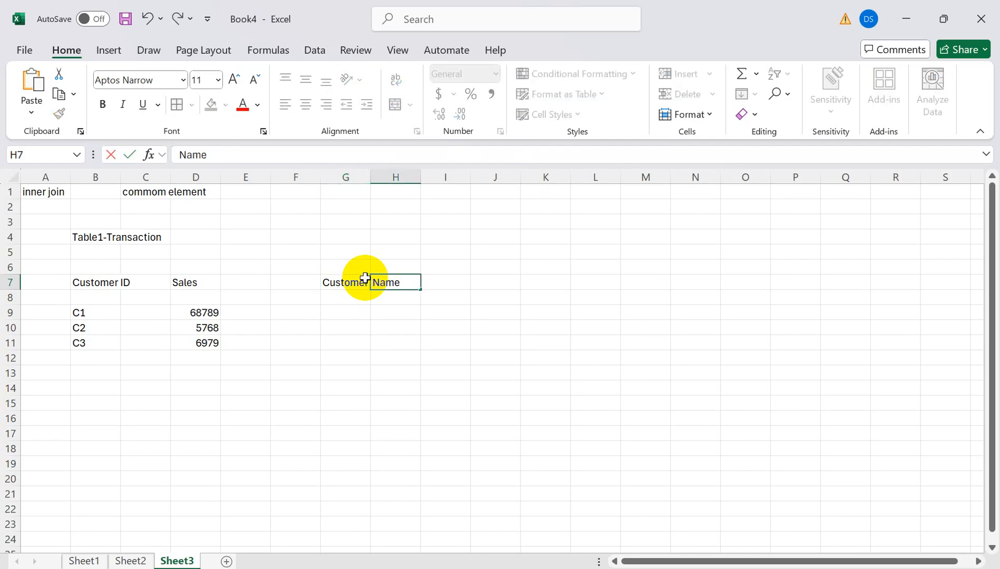
key(Tab)
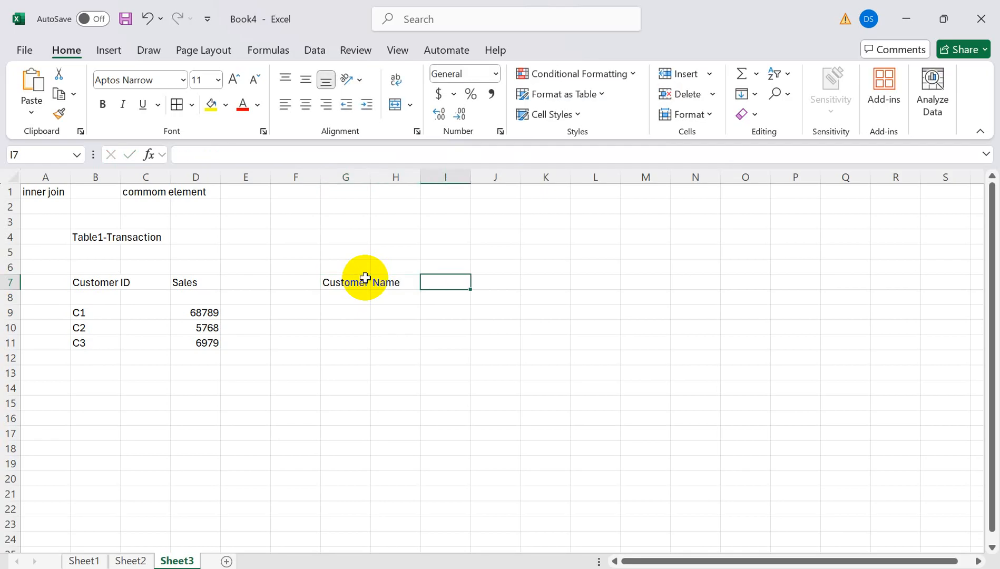
text(Country)
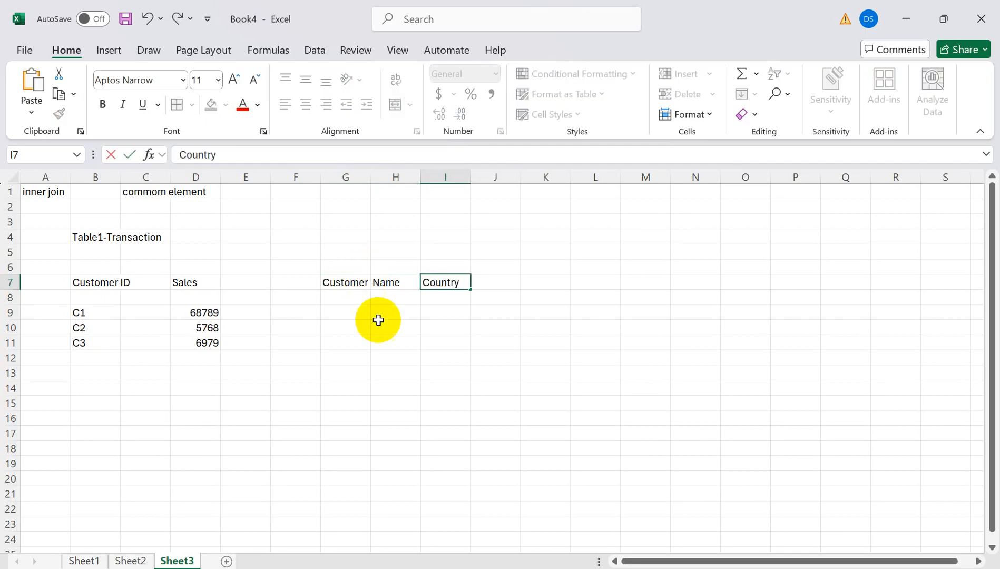
click(362, 361)
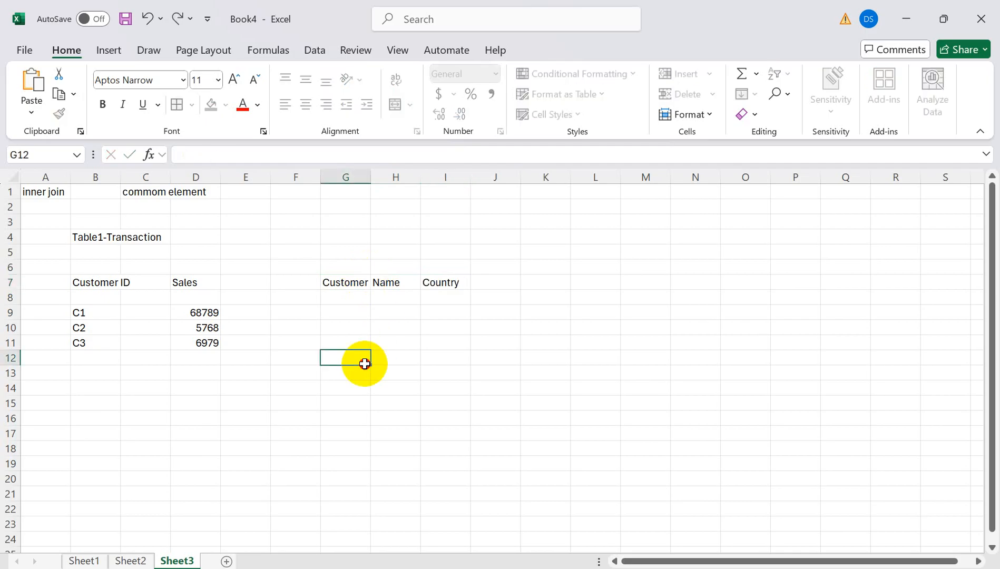
- Fill the first row with C1, MC-D and USA
click(341, 317)
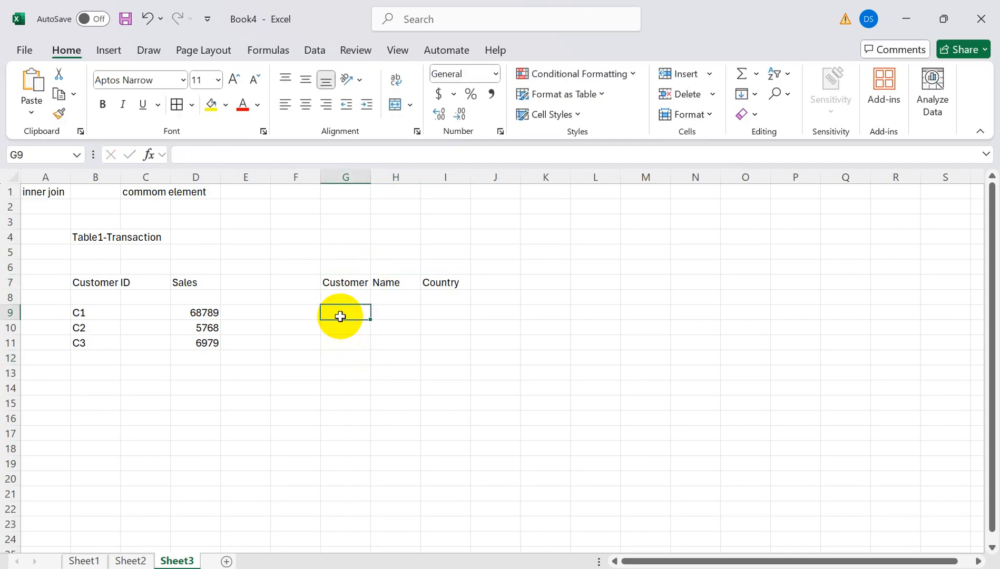
text(Cq)
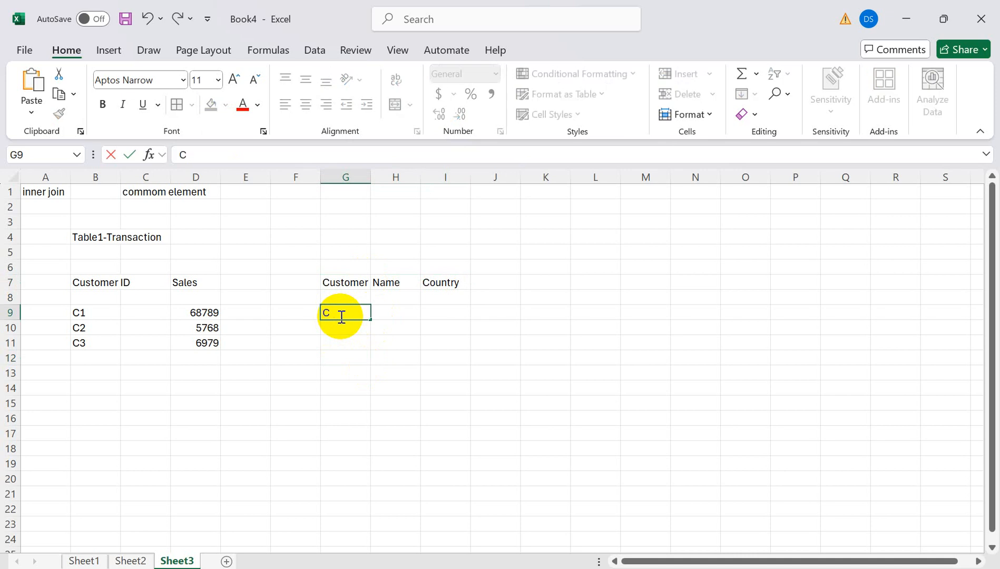
key(Tab)
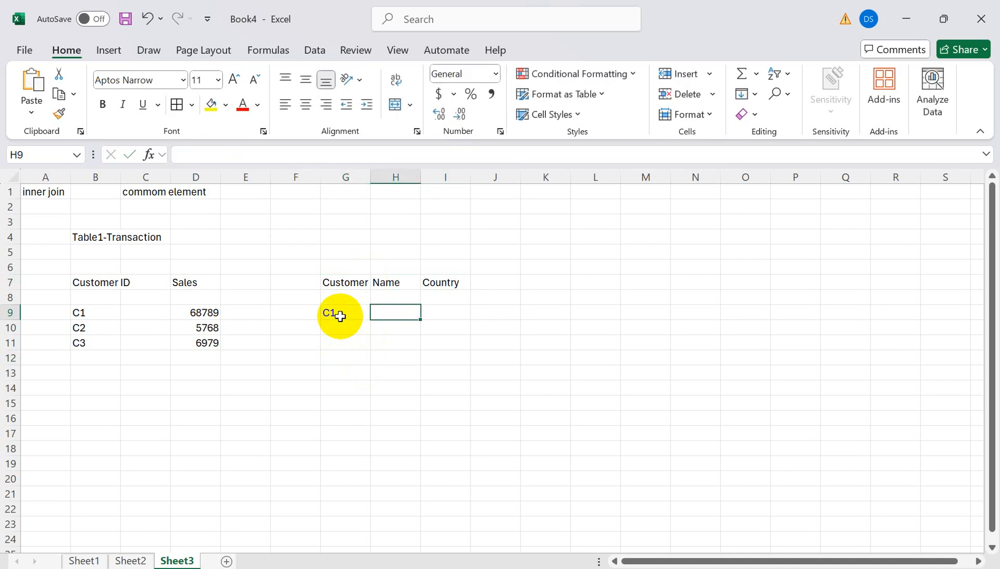
text(MC-D)
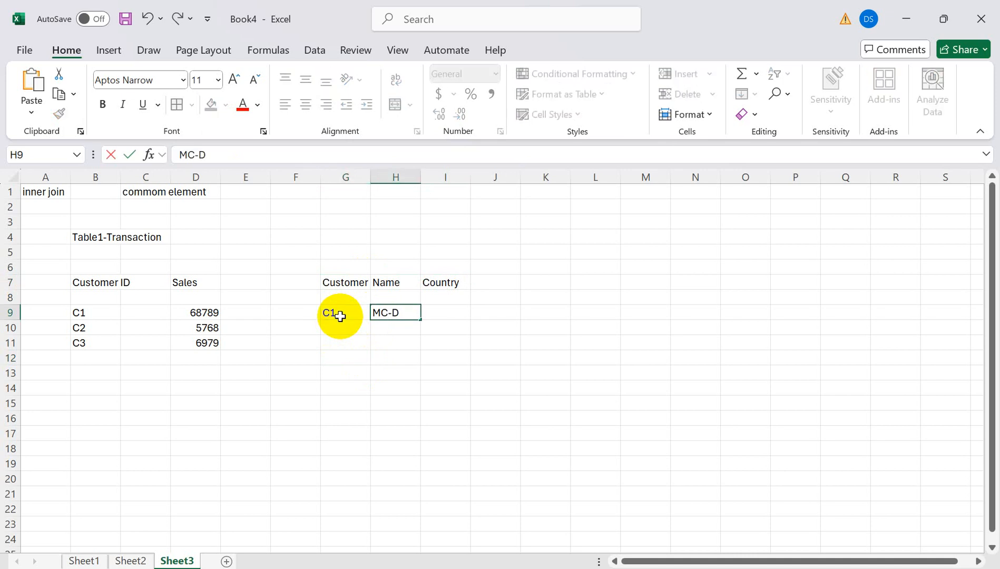
key(Tab)
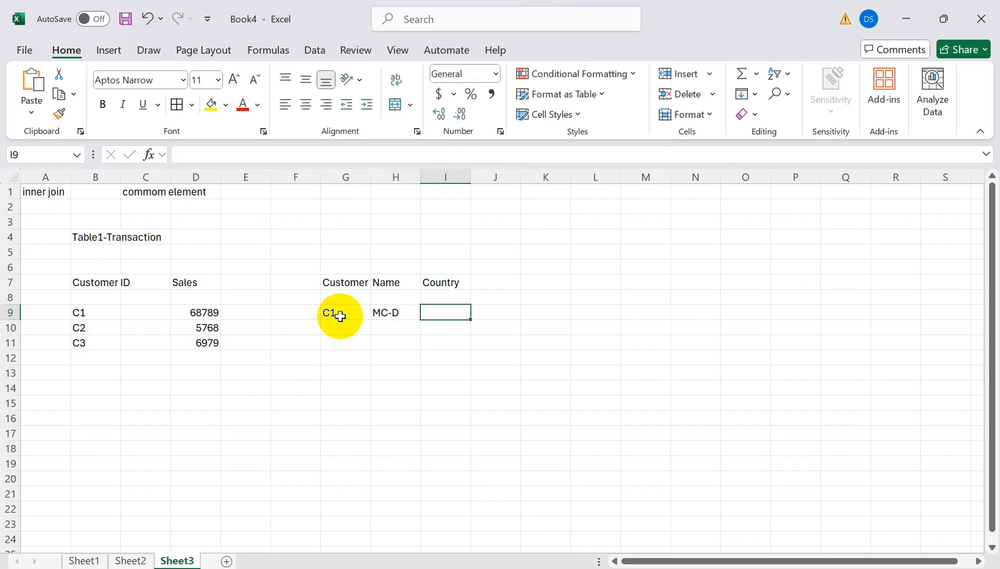
text(USA)
key(Return)
- Fill the second row with C4, Pepsi and UK
key(Left)
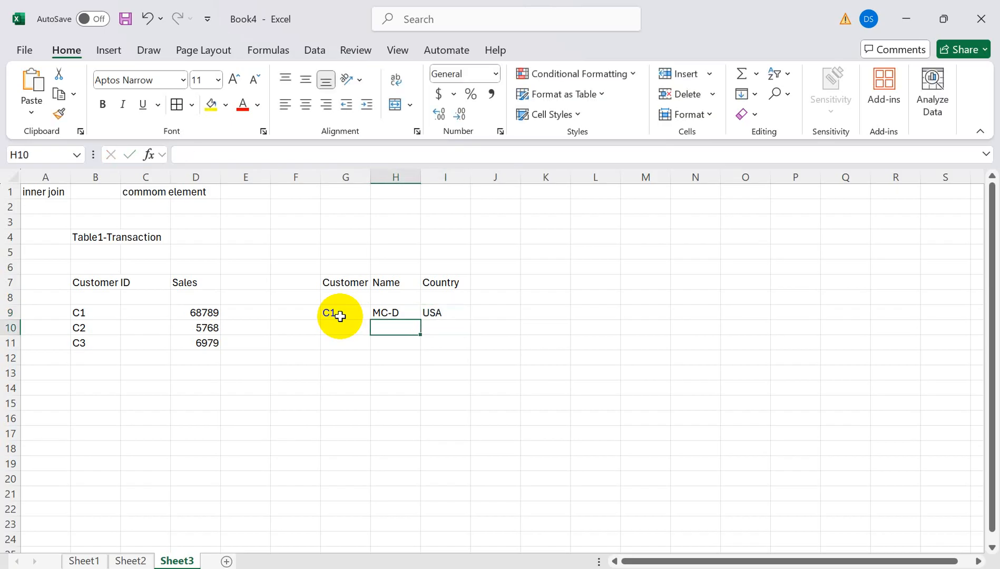
key(Left)
text(C1)
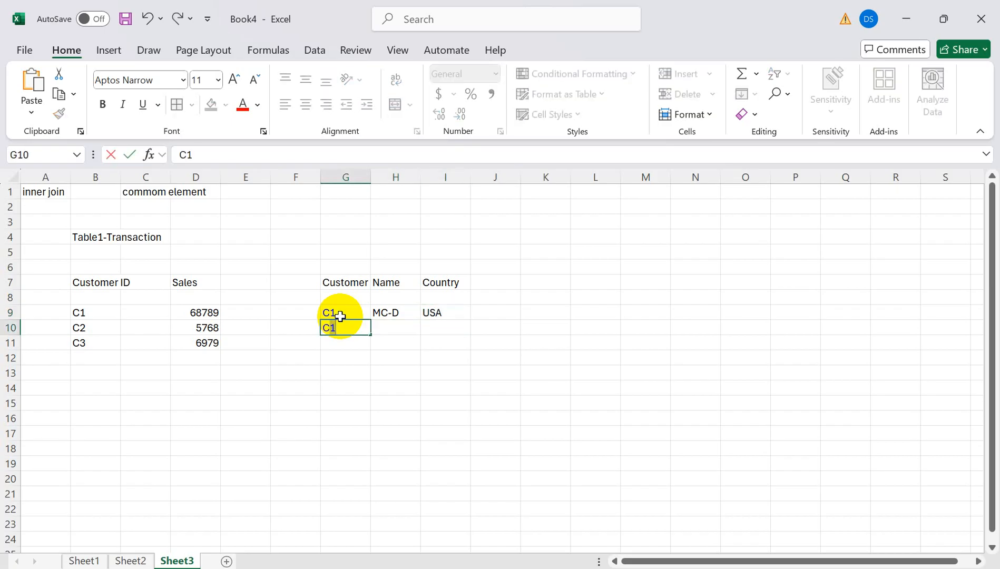
key(Tab)
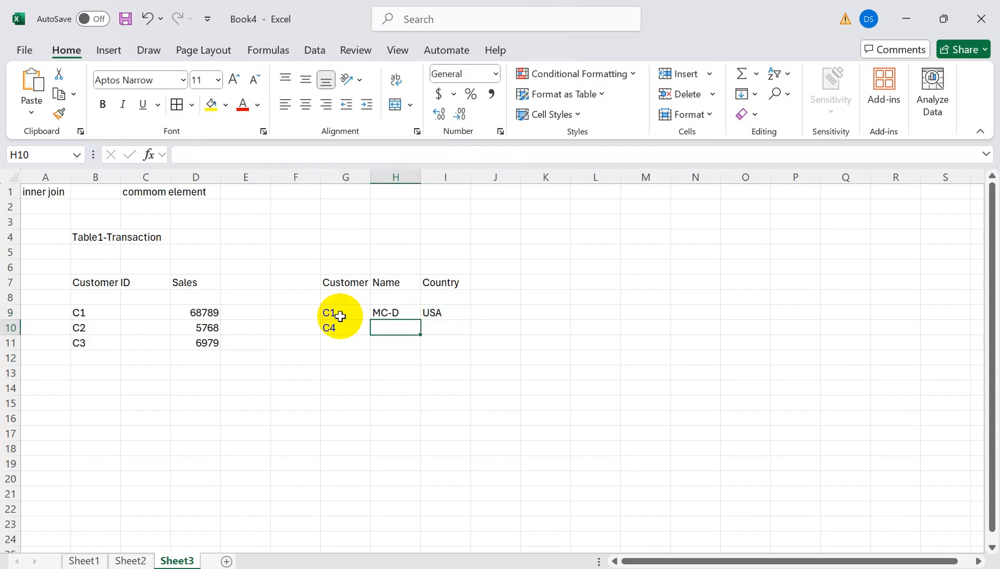
text(Pepsi)
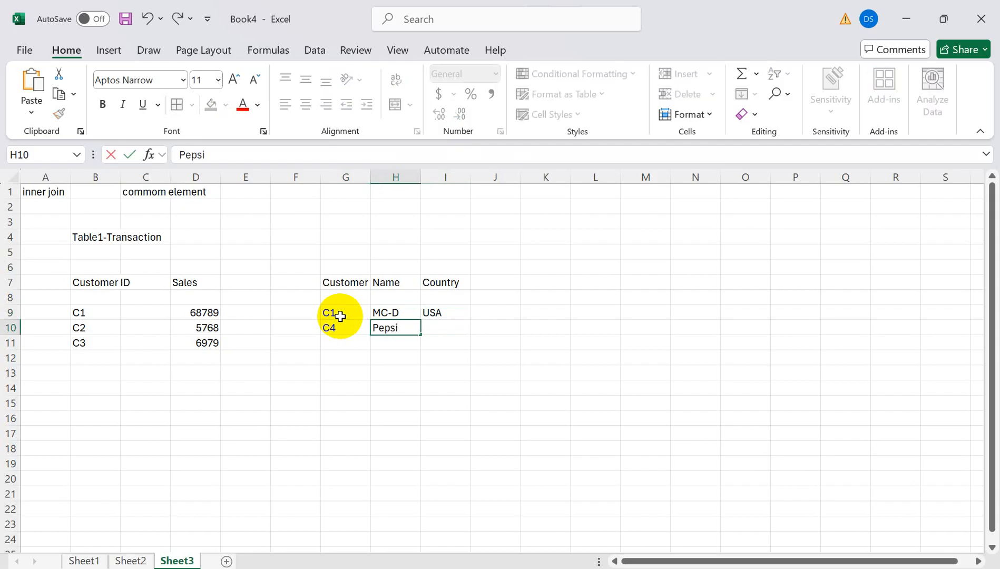
key(Tab)
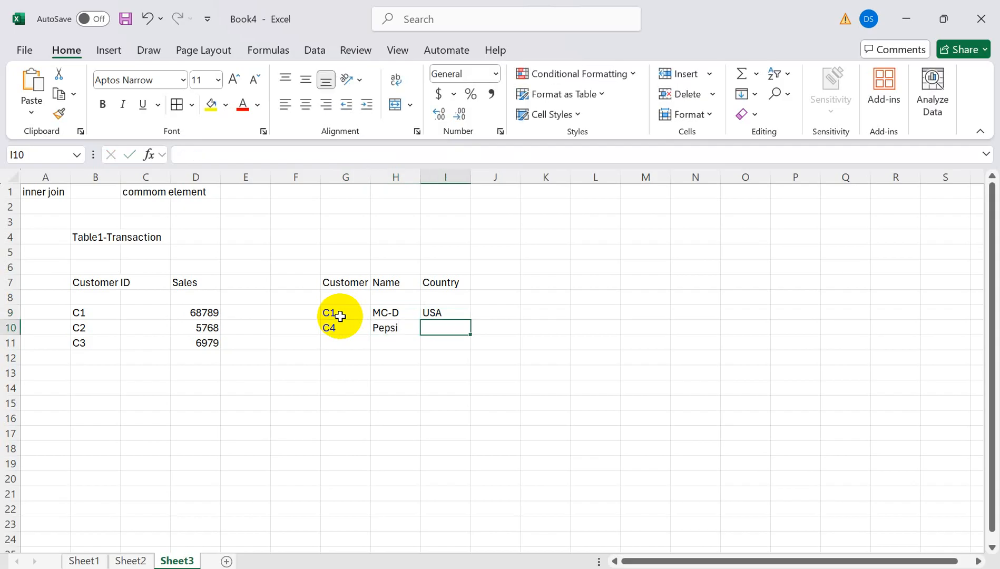
text(UK)
click(342, 420)
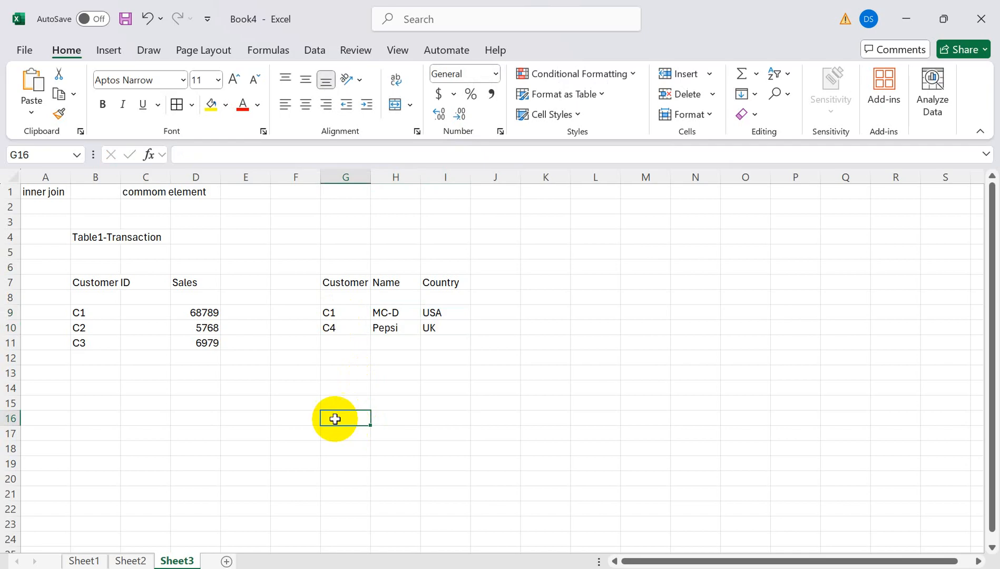
click(98, 283)
drag(98, 283, 213, 350)
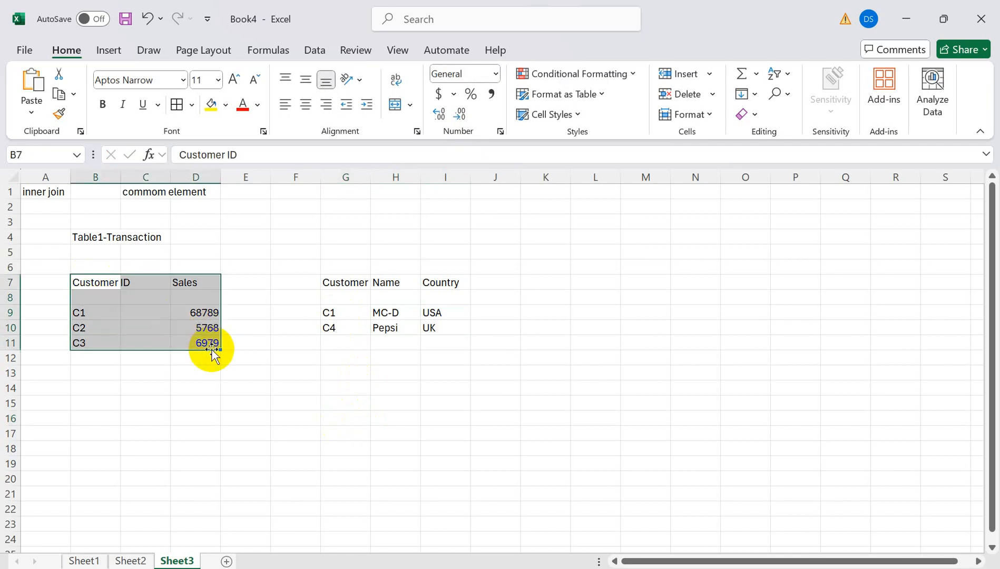
click(177, 106)
drag(330, 284, 450, 328)
click(177, 106)
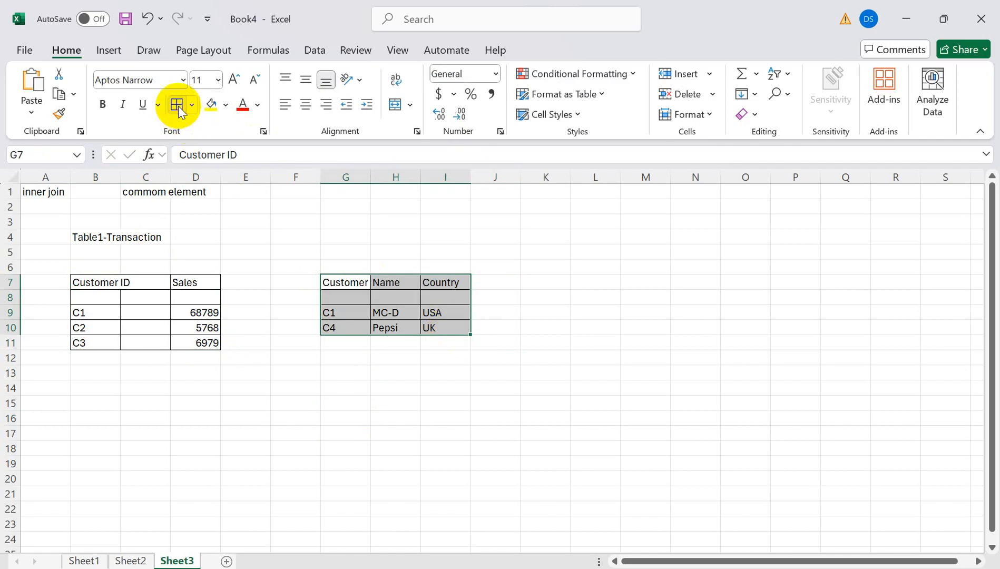
click(117, 374)
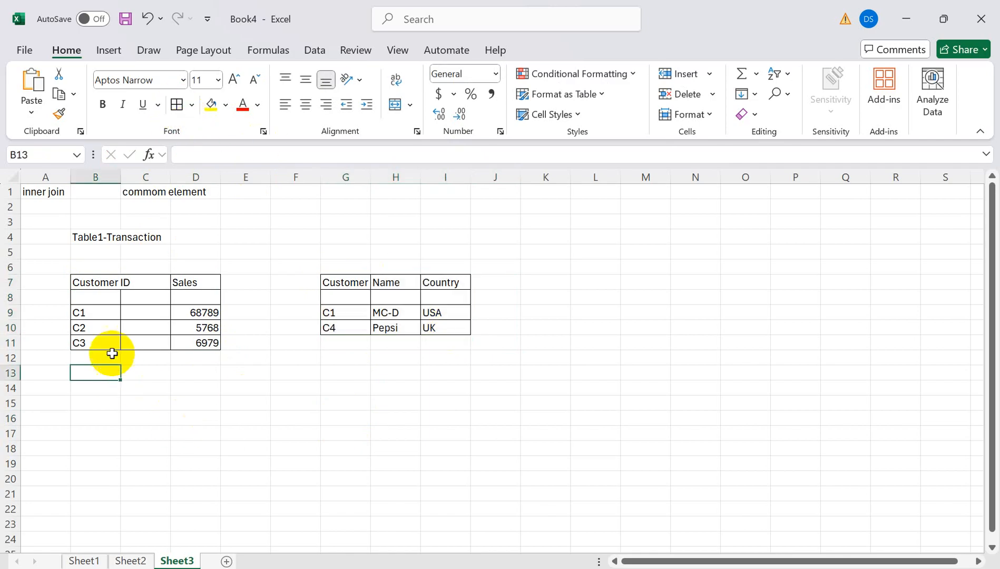
click(96, 277)
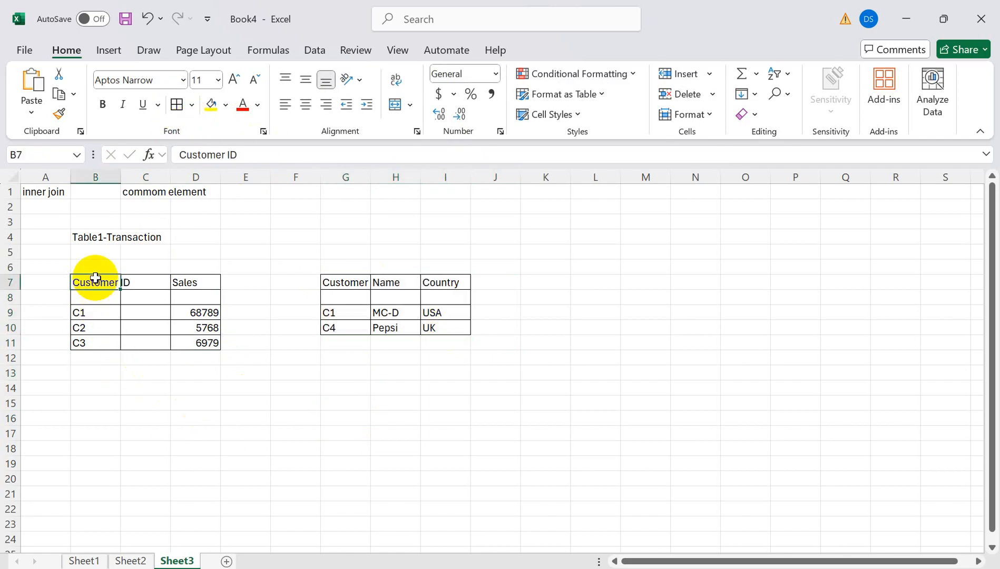
click(341, 285)
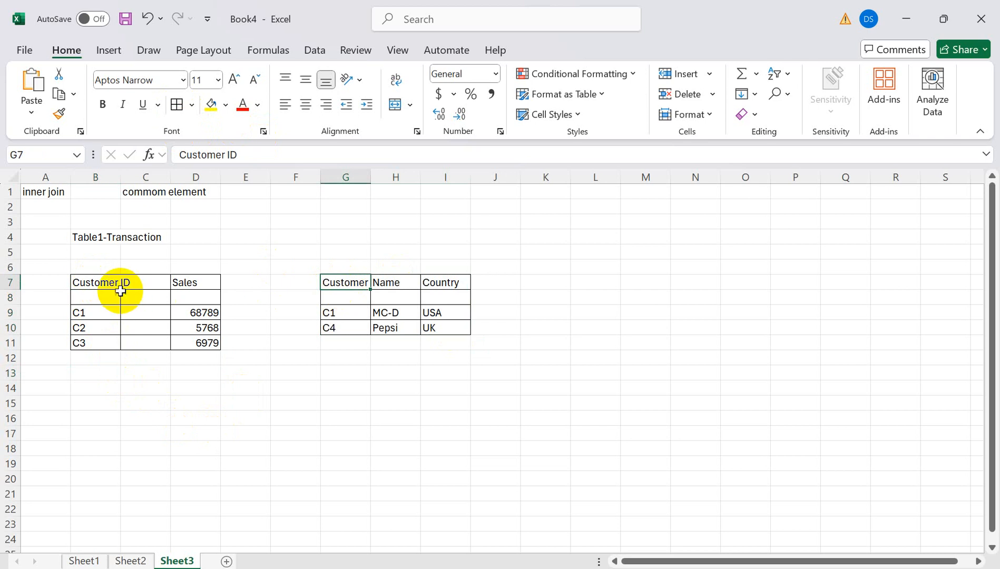
click(209, 103)
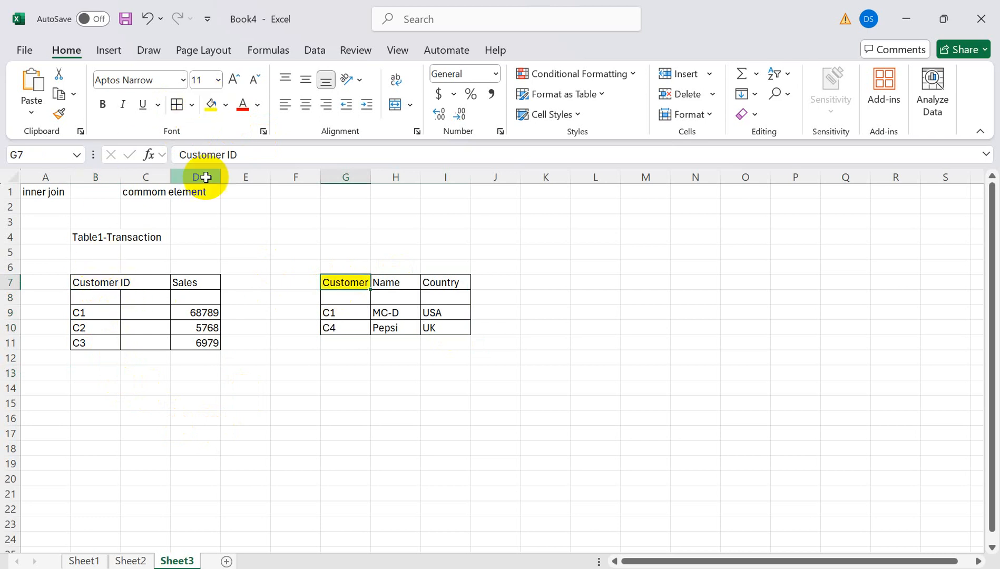
click(105, 283)
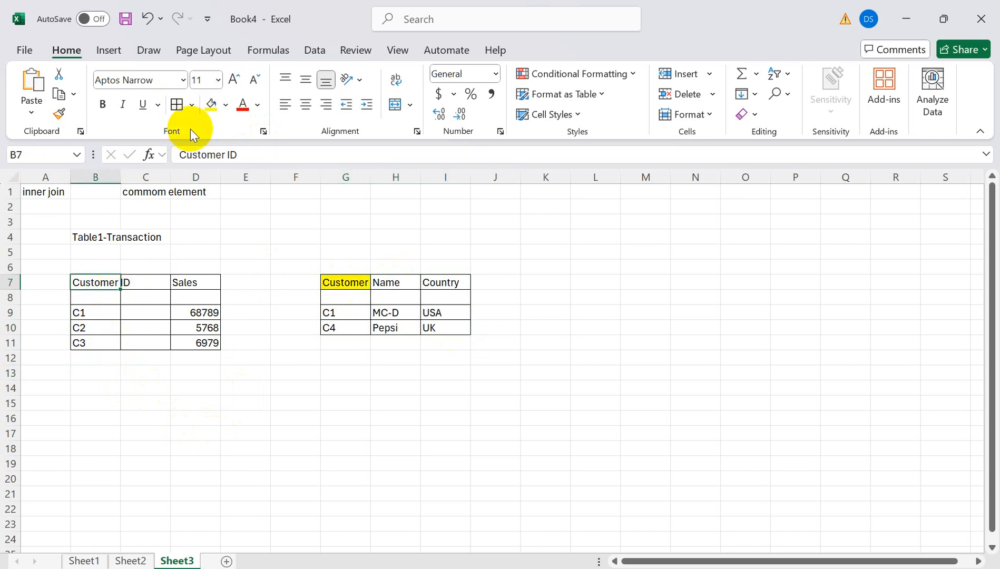
click(210, 104)
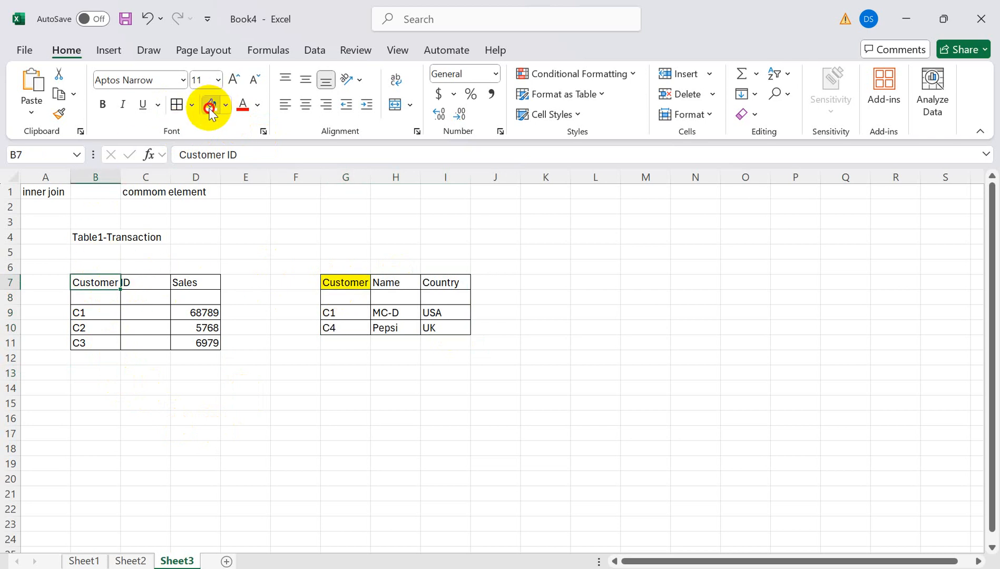
click(36, 191)
click(339, 314)
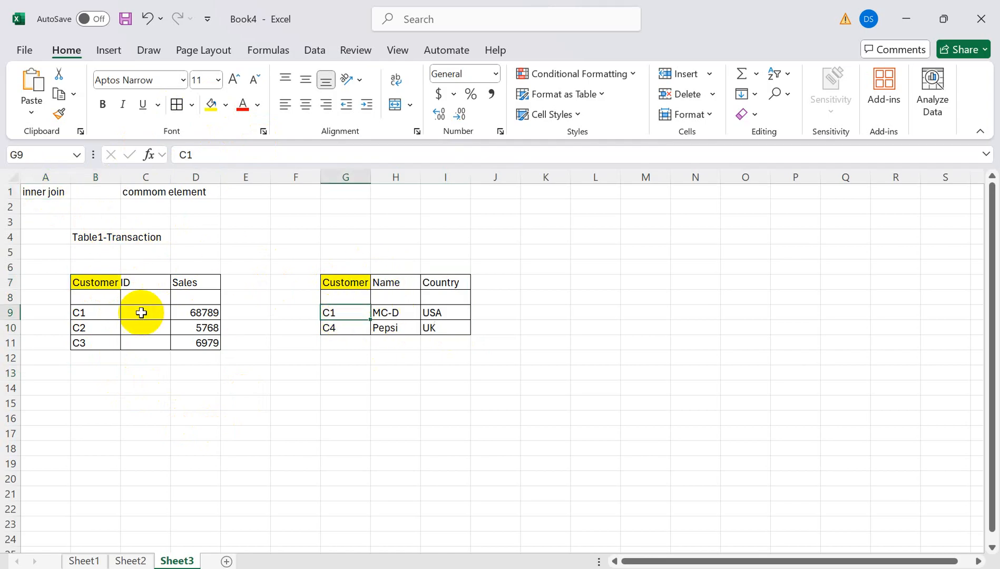
- Select the C1 transaction row and the Transaction table's header row
click(108, 314)
drag(107, 314, 207, 310)
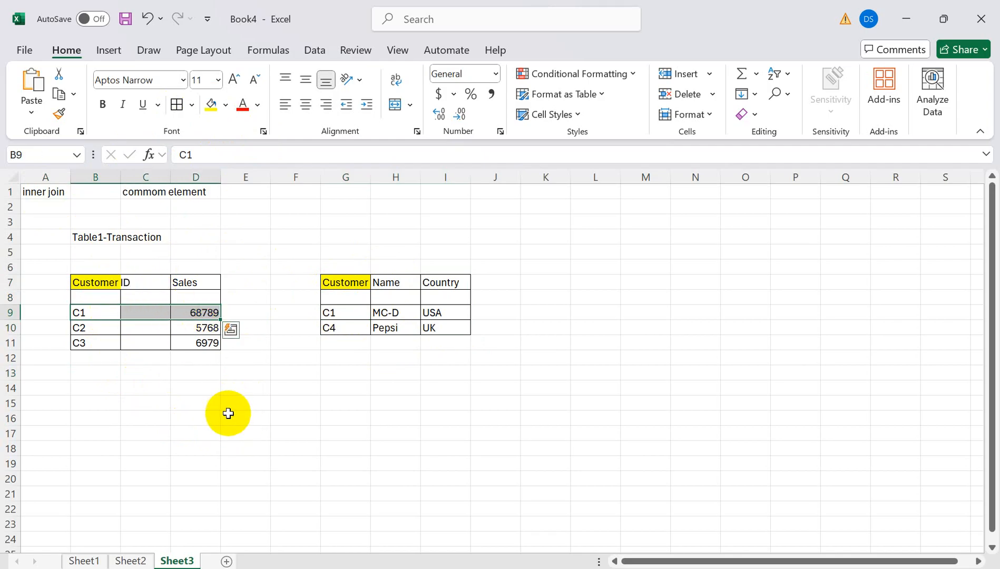
click(111, 281)
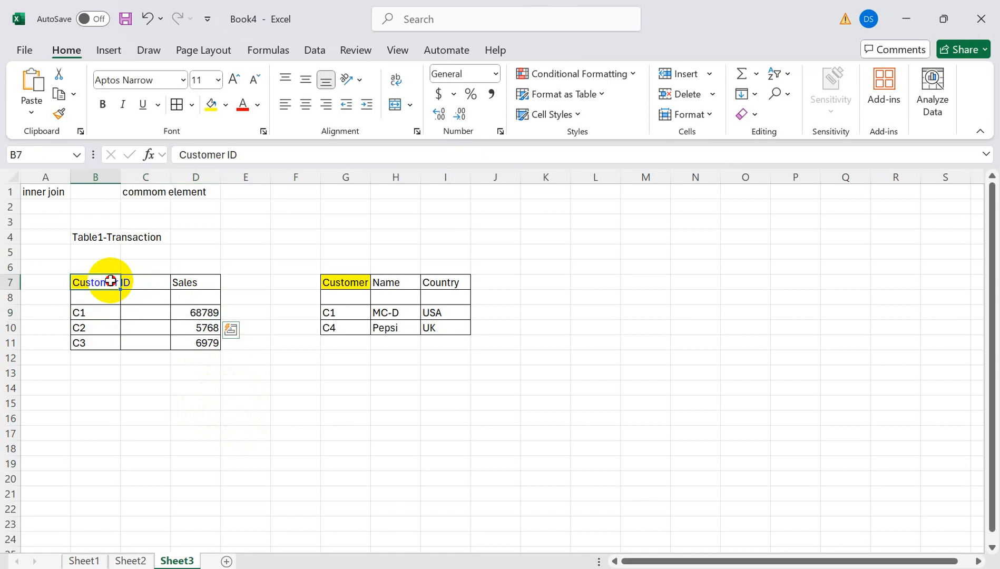
drag(110, 281, 188, 283)
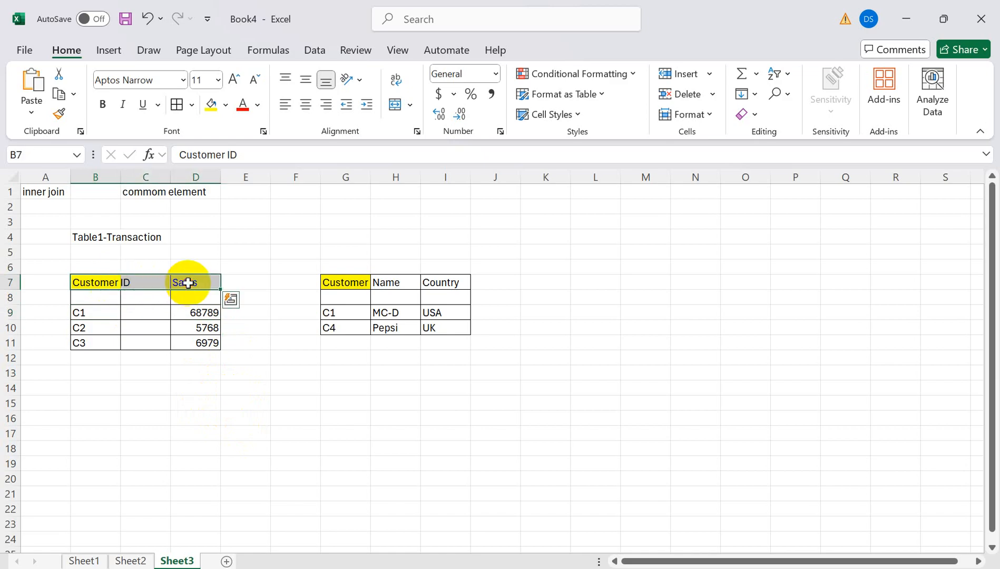
- Type result headers Customer ID, Name, Country and Sales into F14:I14
click(286, 388)
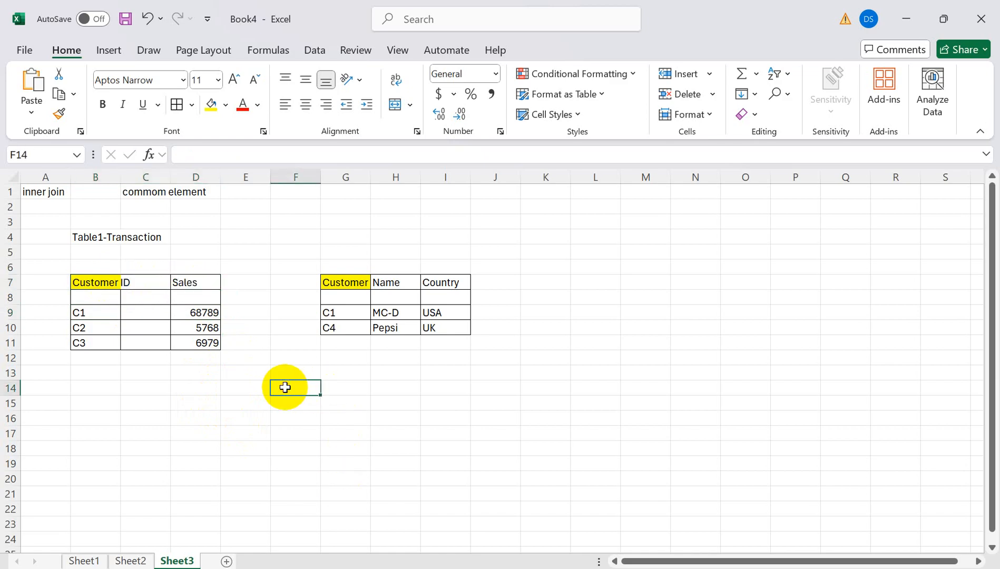
text(Customer)
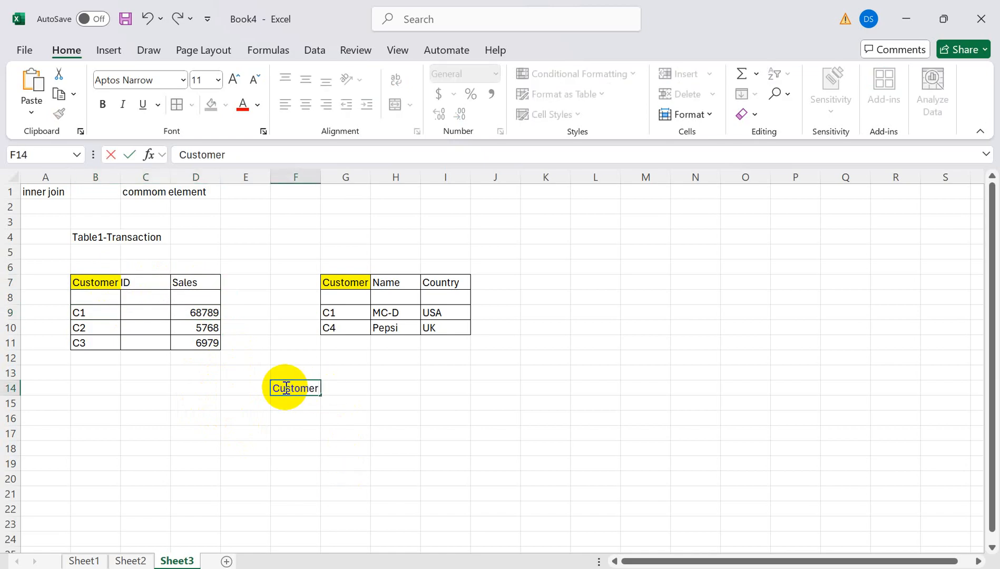
text( ID)
key(Tab)
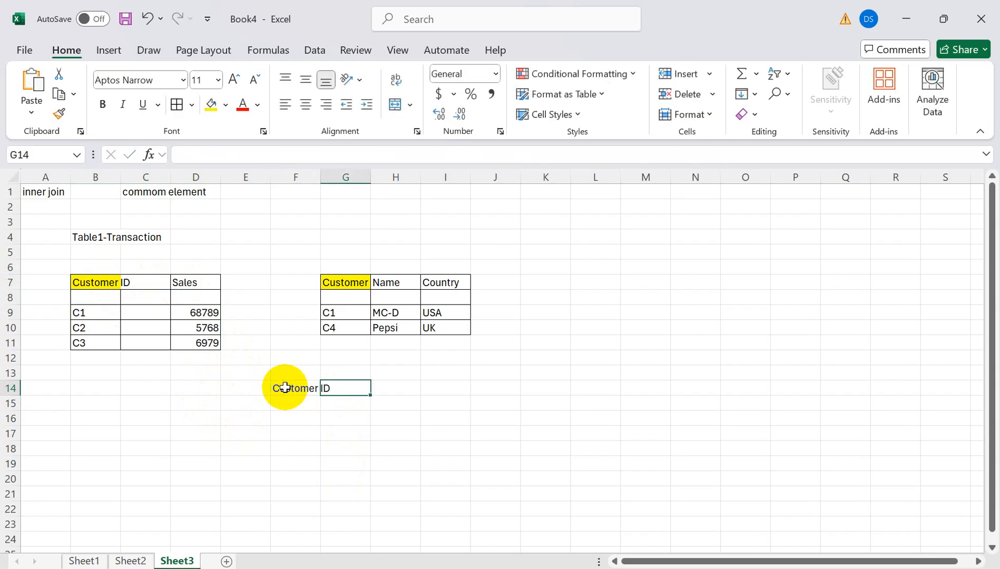
text(Name)
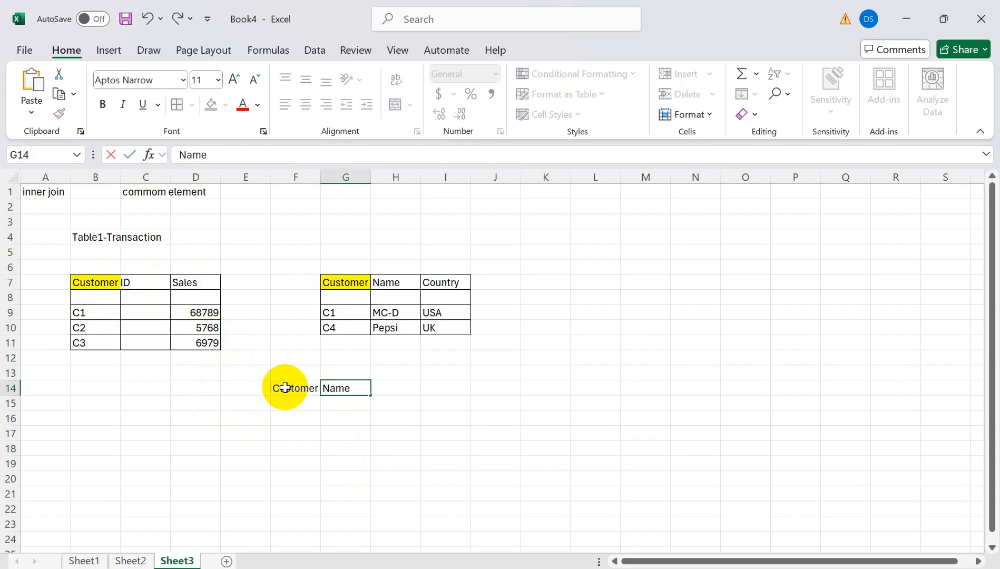
key(Tab)
text(C)
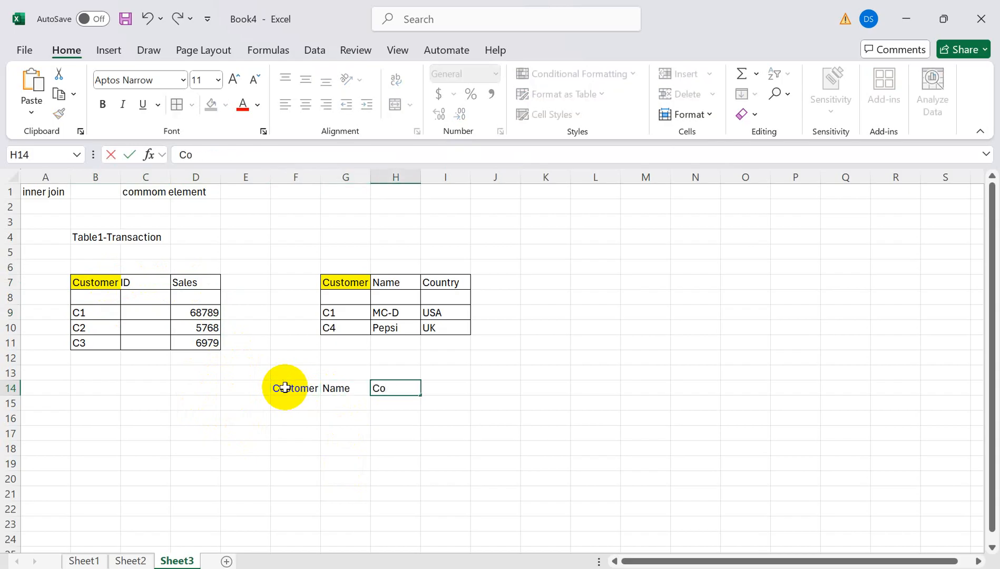
text(ountry)
key(Tab)
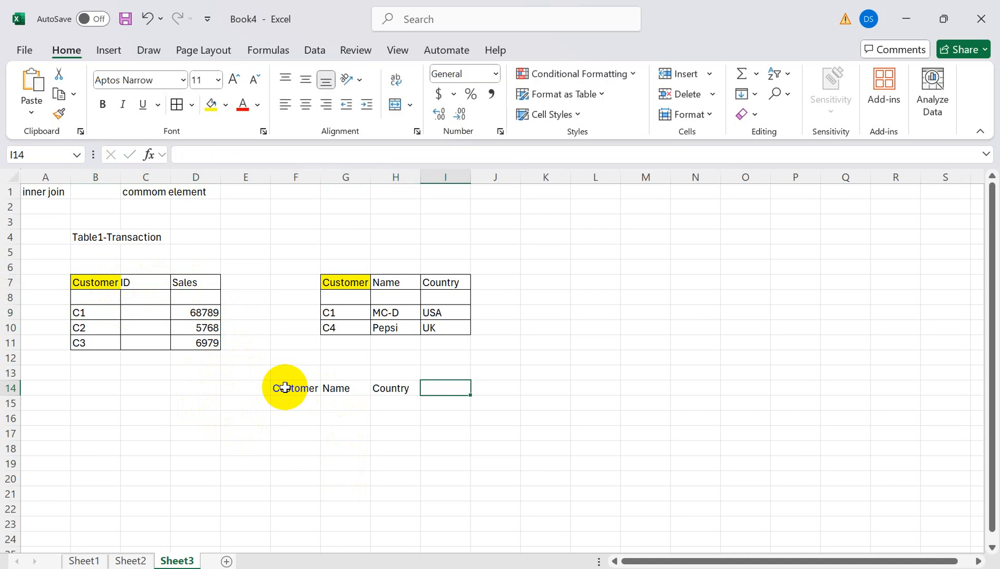
text(Sales)
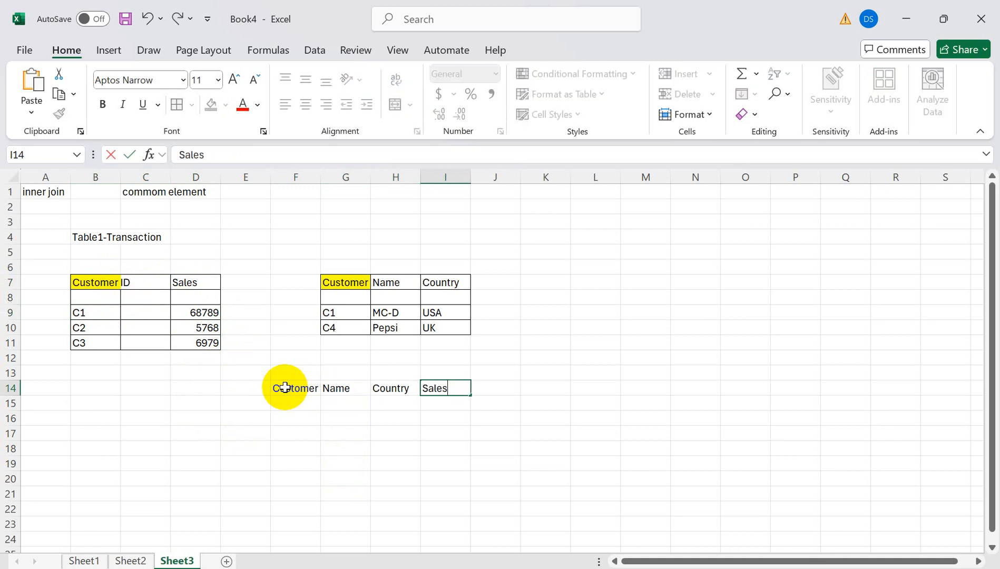
click(290, 431)
- Select the matching source headers, then select the result grid F14:I20
click(279, 388)
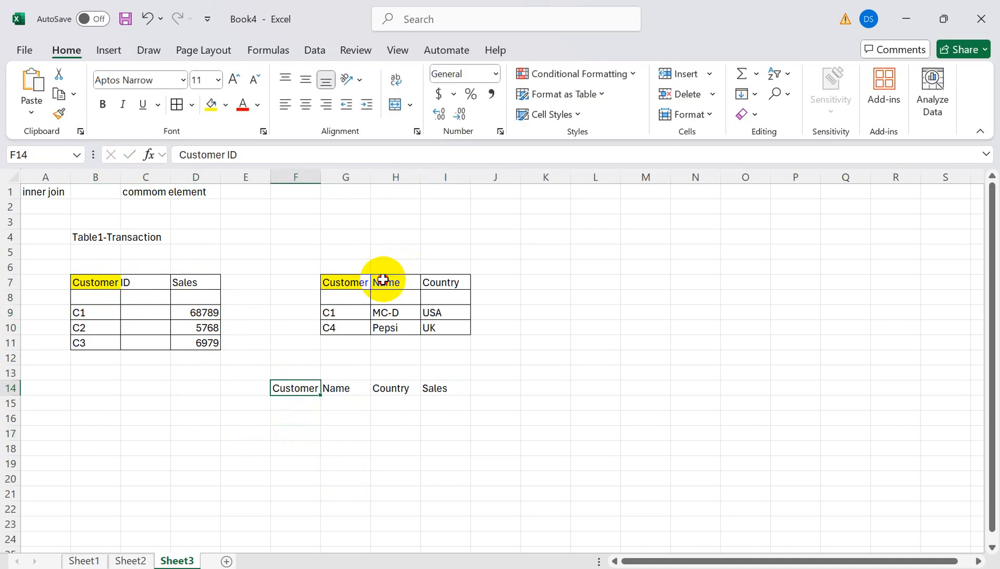
drag(379, 274, 449, 272)
click(172, 279)
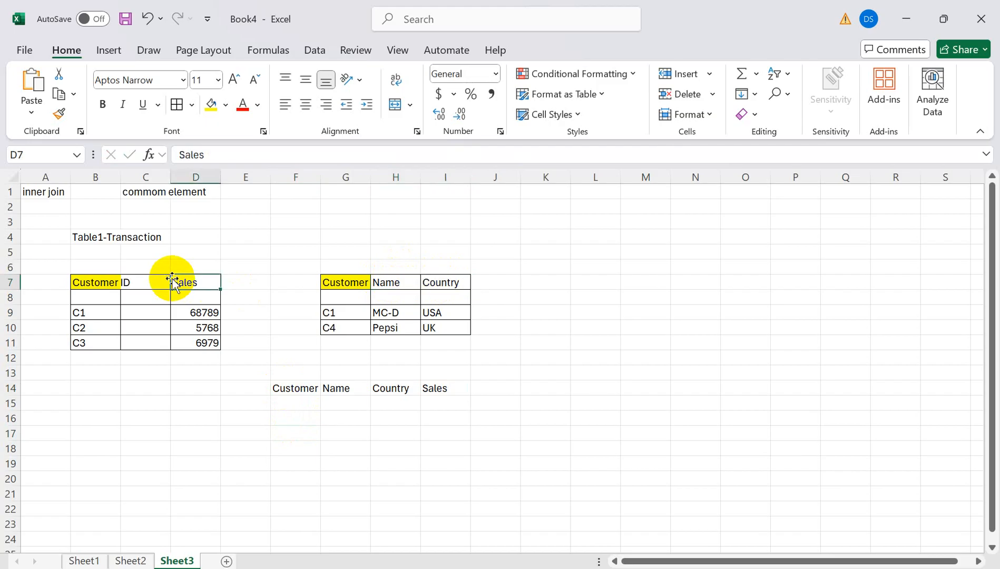
mouse_move(290, 384)
mouse_down()
mouse_move(377, 406)
mouse_move(454, 452)
mouse_move(453, 477)
mouse_up()
- Apply All Borders to F14:I20 and enter C1 as the first result Customer ID
click(177, 105)
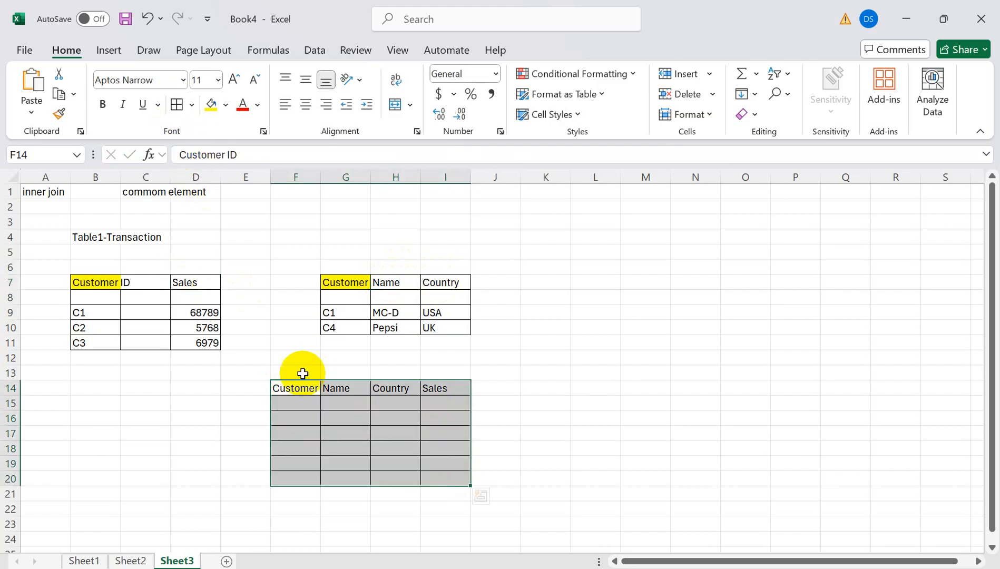
click(294, 405)
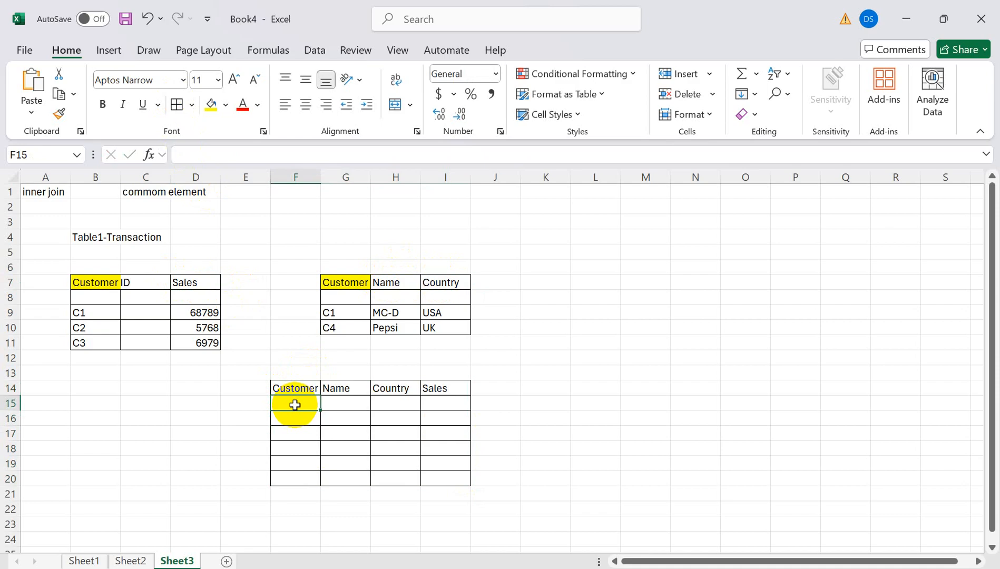
text(C1)
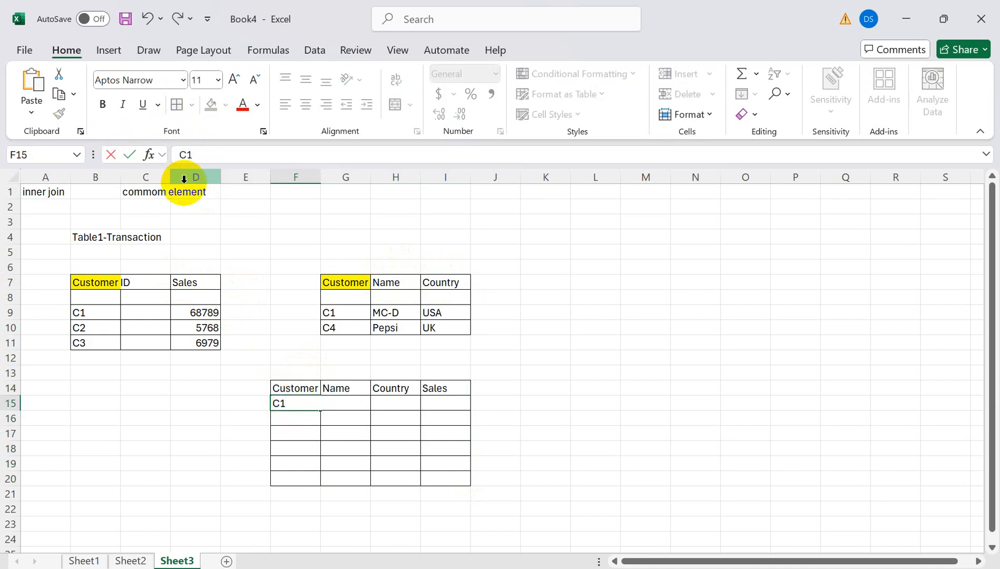
click(82, 313)
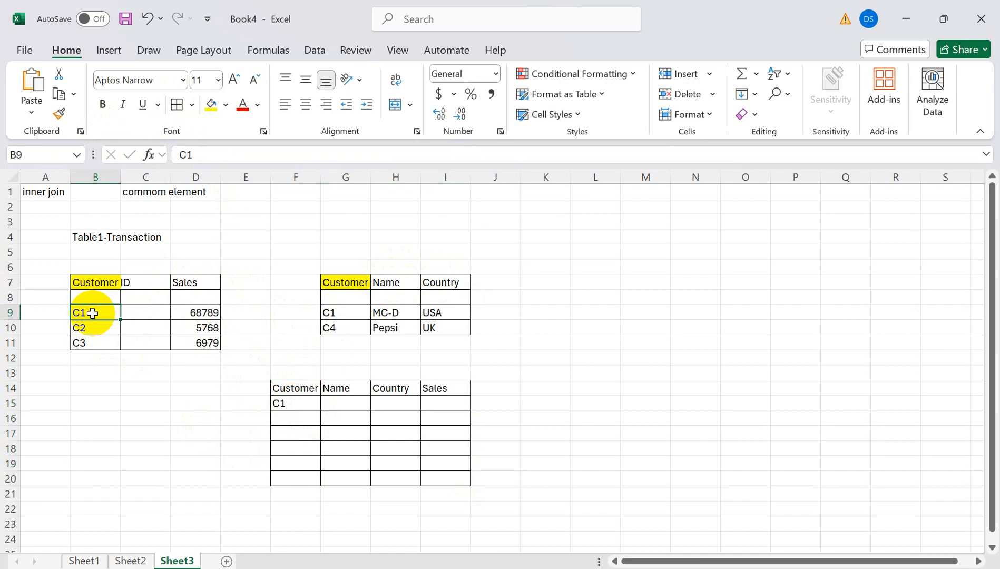
click(339, 328)
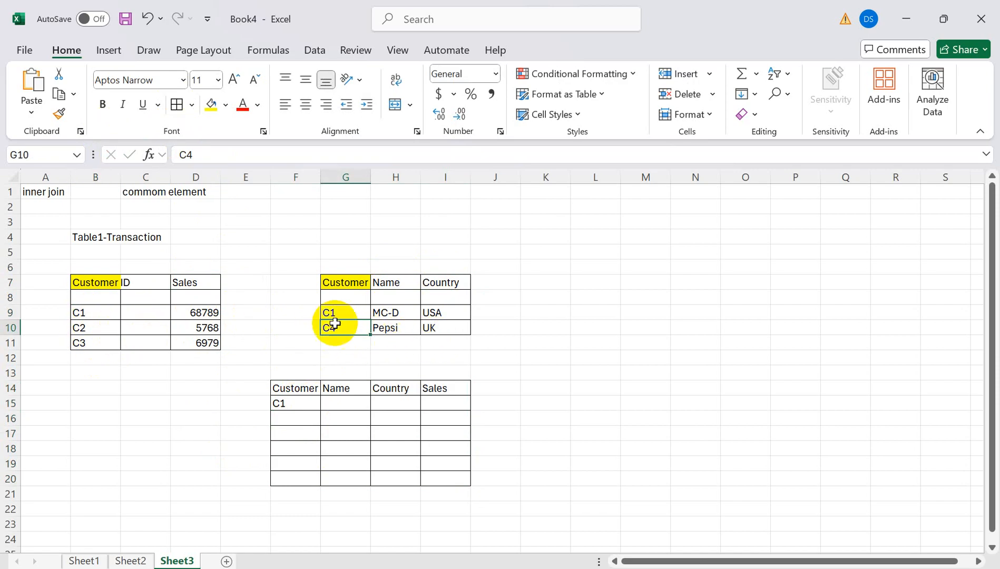
- Copy C1's name MC-D and country USA into the result row
click(345, 312)
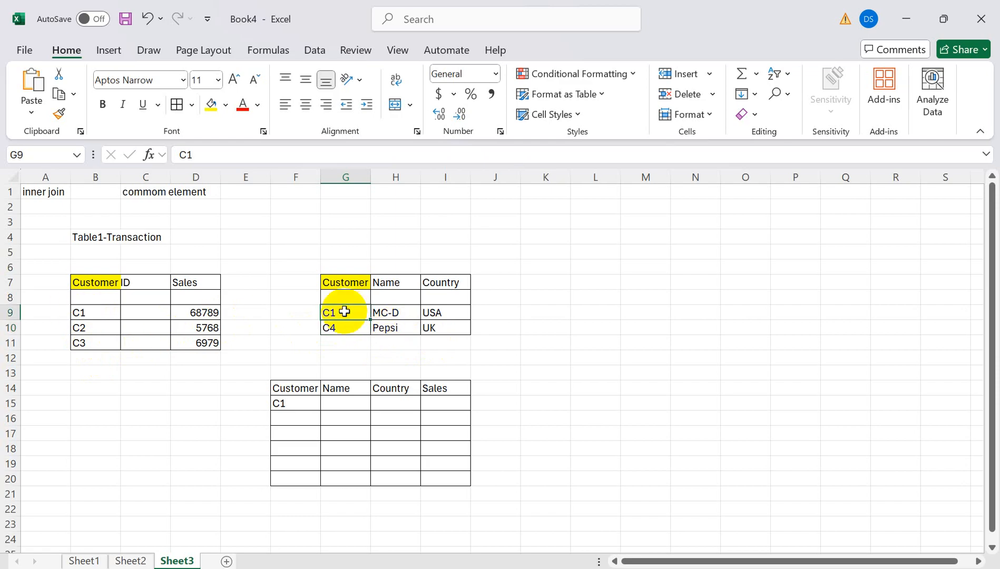
click(386, 315)
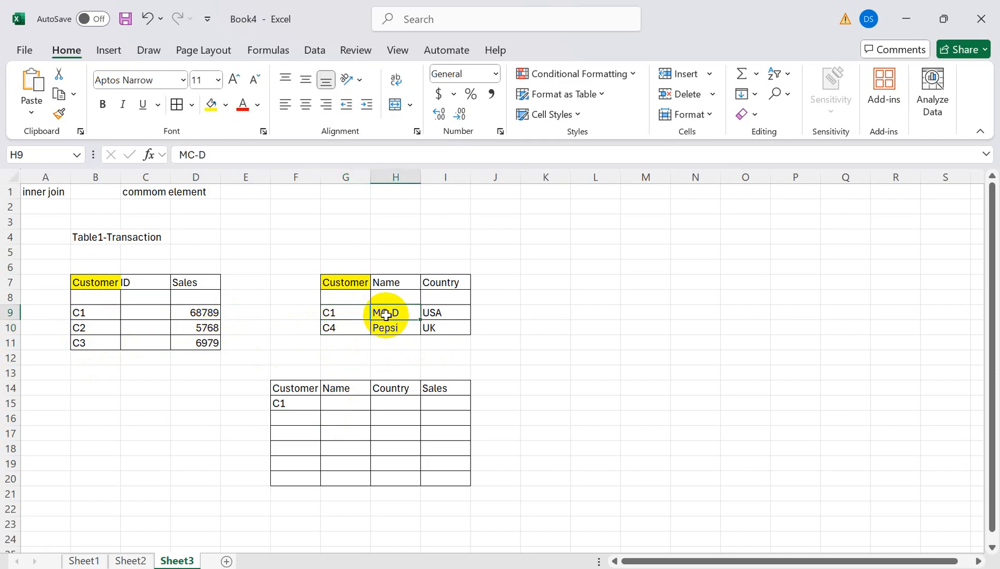
key(ctrl+c)
click(341, 404)
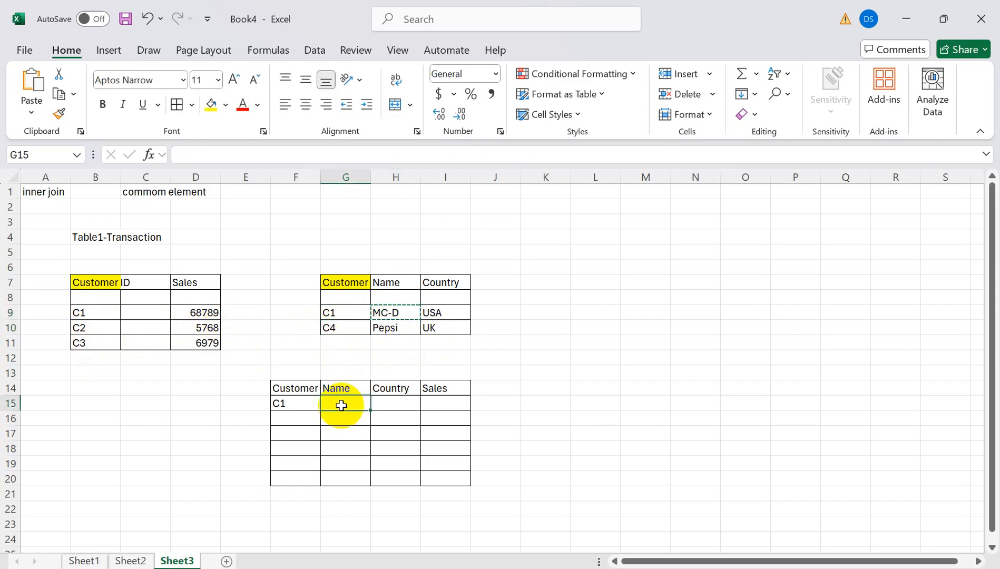
key(ctrl+v)
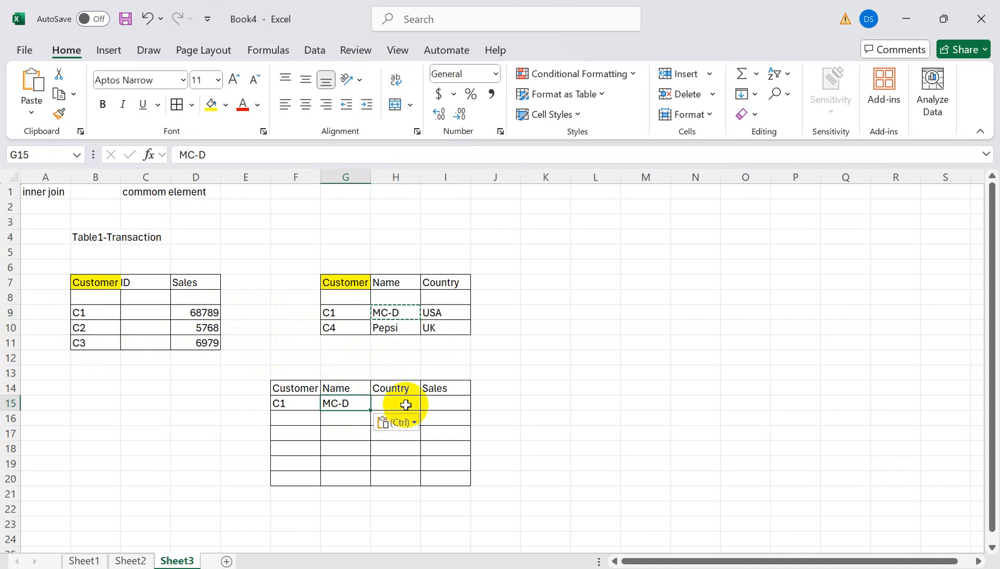
click(436, 312)
key(ctrl+c)
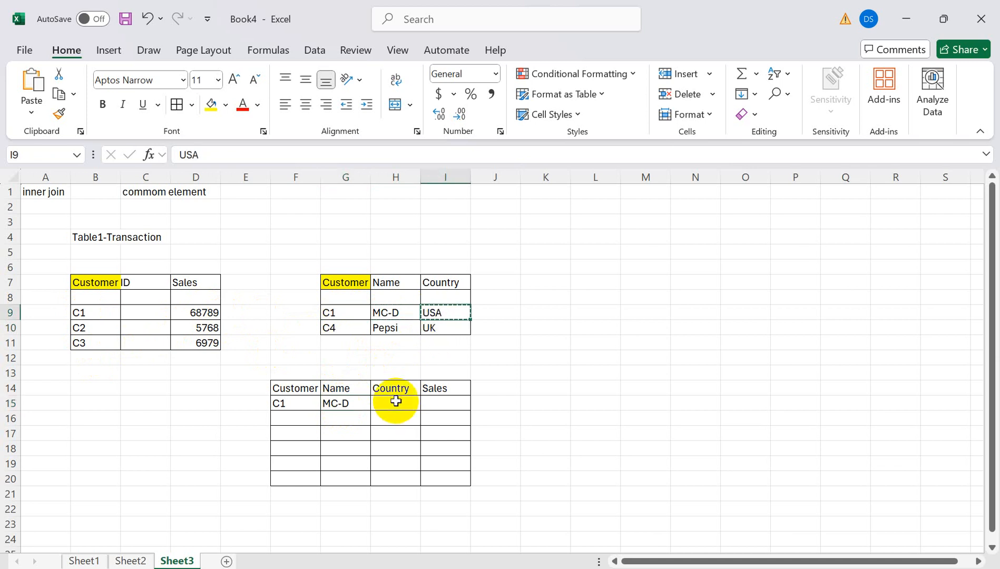
click(395, 404)
key(ctrl+v)
- Copy C1's sales 68789 into the result row and begin a 'Left Outer Join' label in L7
click(208, 315)
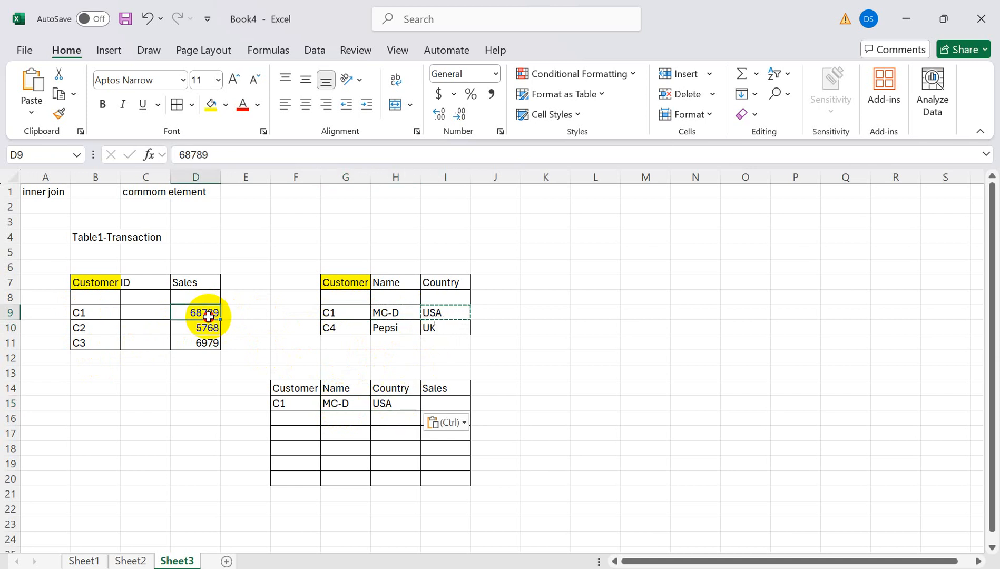
key(ctrl+c)
click(440, 403)
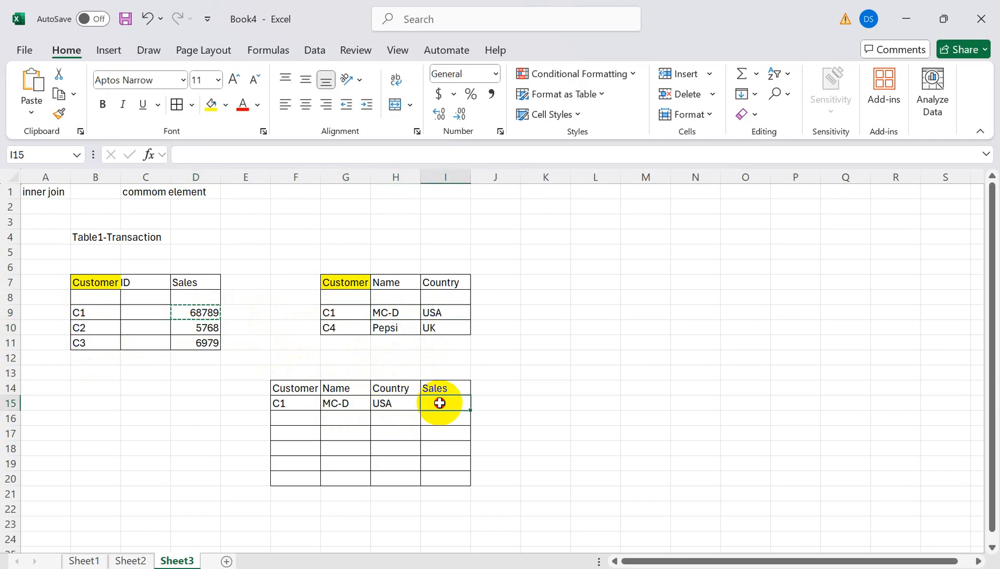
key(ctrl+v)
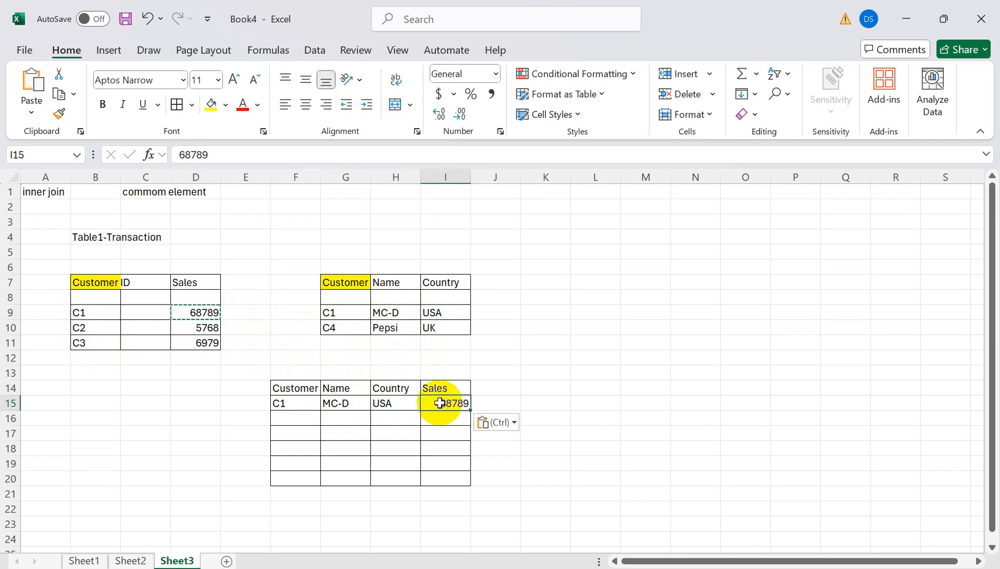
click(618, 282)
text(Left Outer Join)
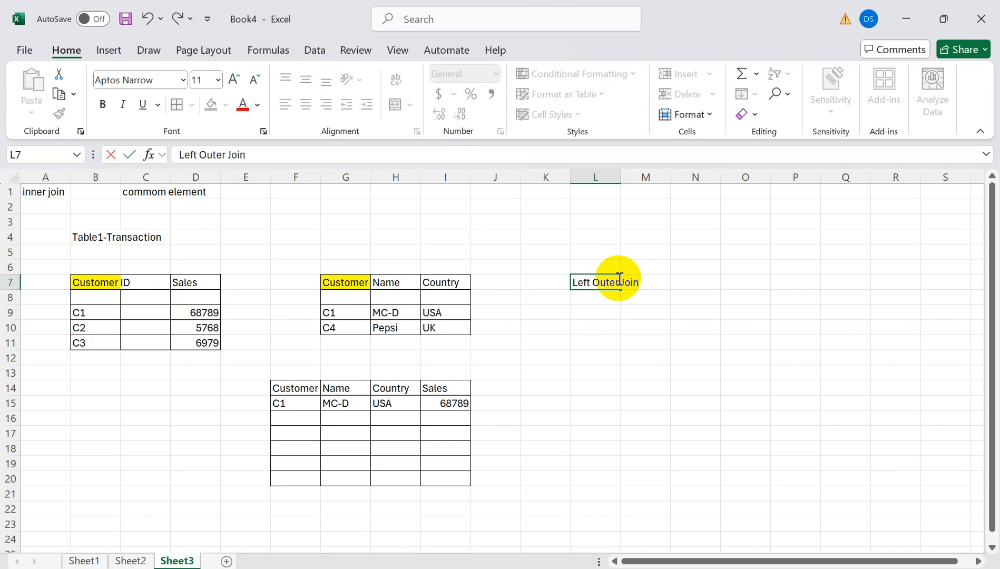
- Commit the 'Left Outer Join' heading in L7 and check the Transaction table's Customer ID header
click(510, 343)
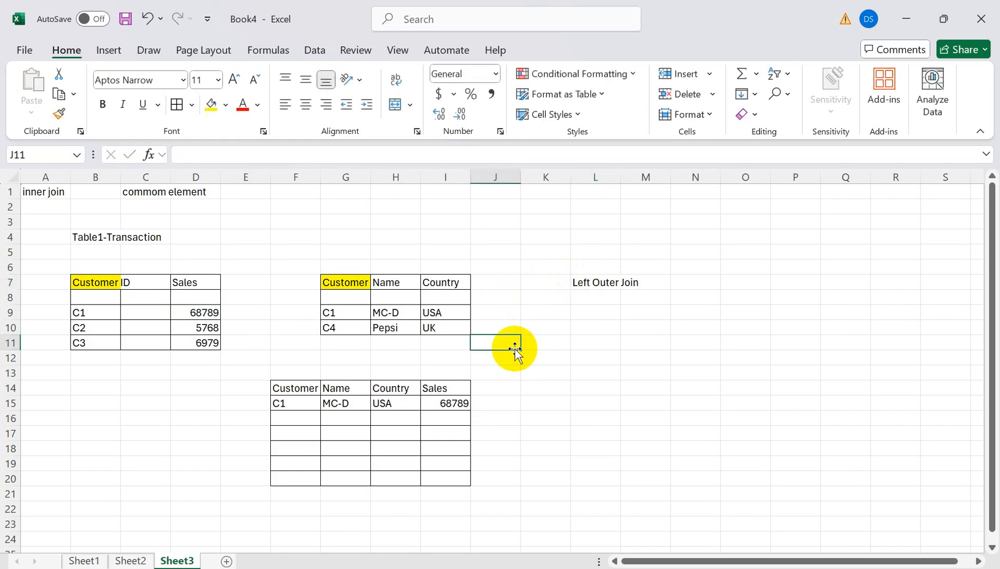
click(132, 280)
click(107, 276)
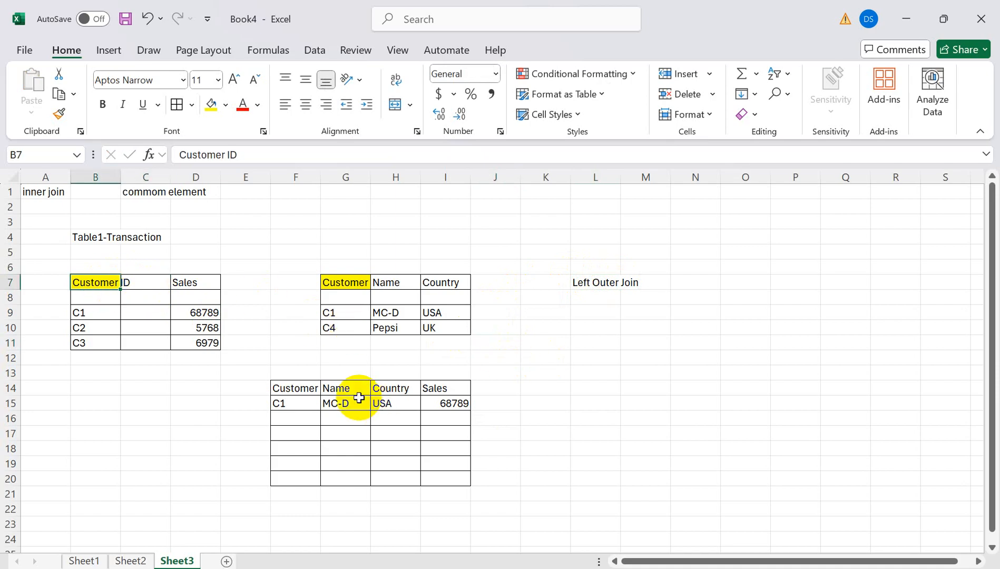
click(617, 281)
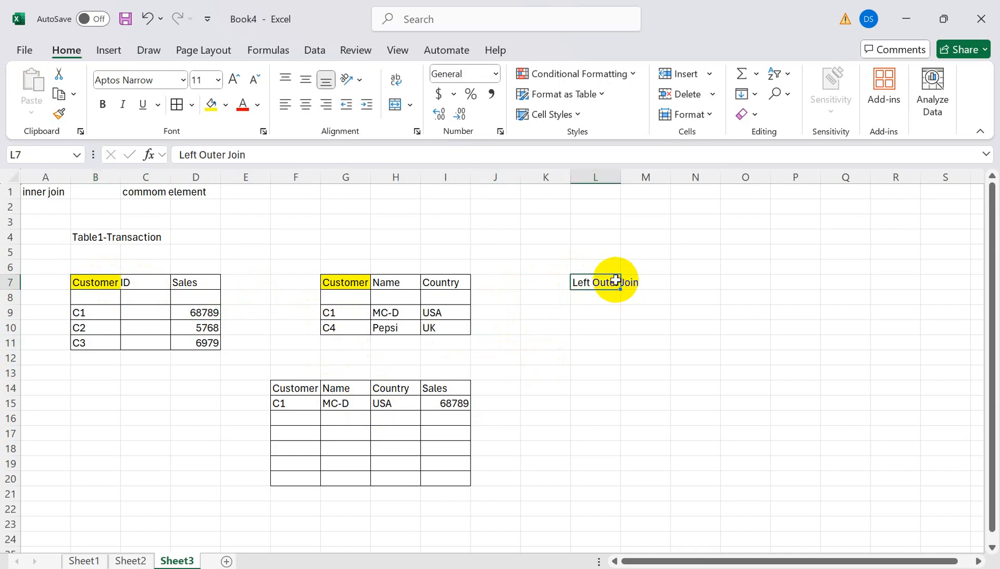
- Clear the inner join row and paste customer IDs C1, C2, C3 into the result Customer column
drag(288, 404, 451, 422)
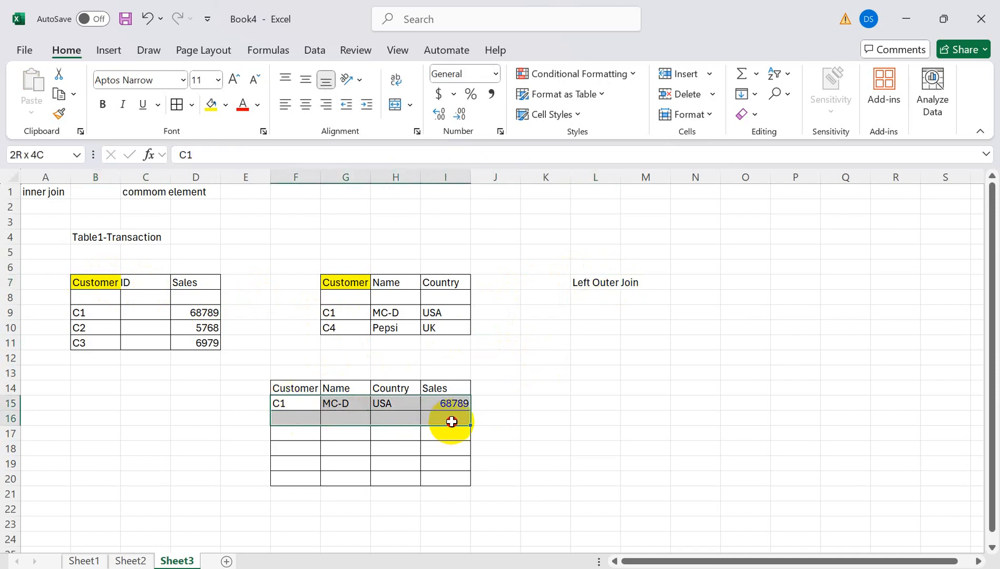
key(Delete)
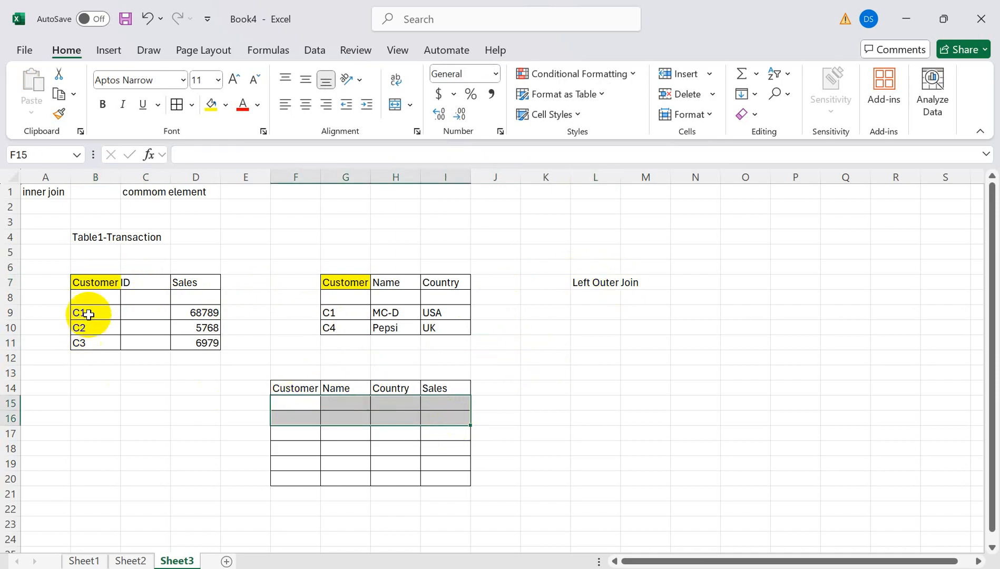
click(88, 314)
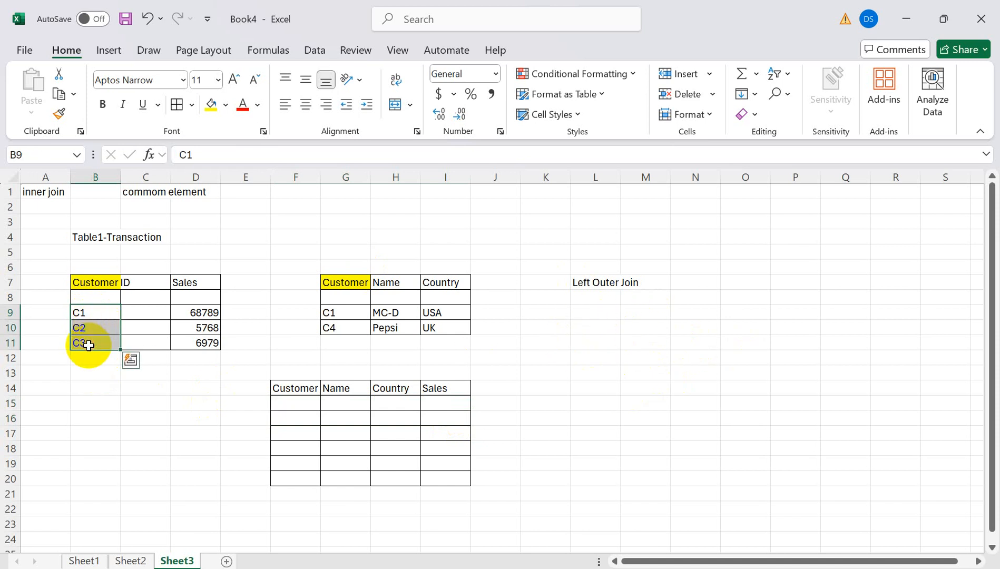
click(288, 402)
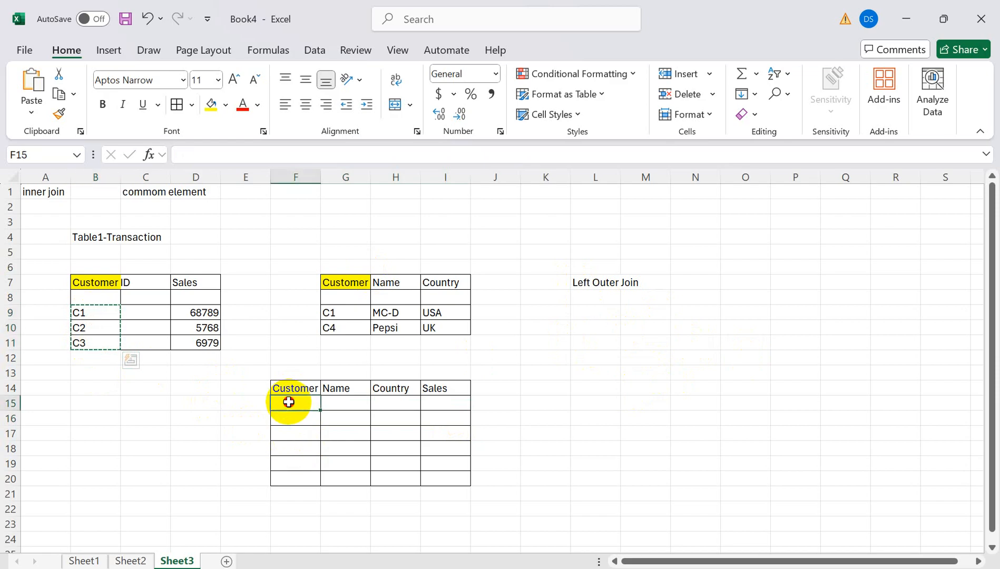
key(ctrl+v)
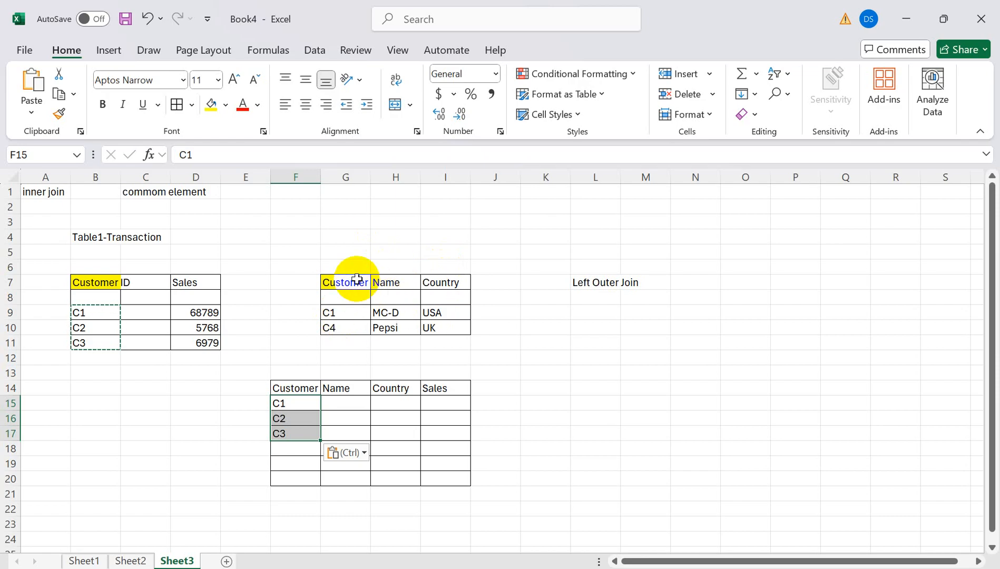
- Copy C1's MC-D, USA and sales 68789 into the first result row
drag(388, 312, 431, 314)
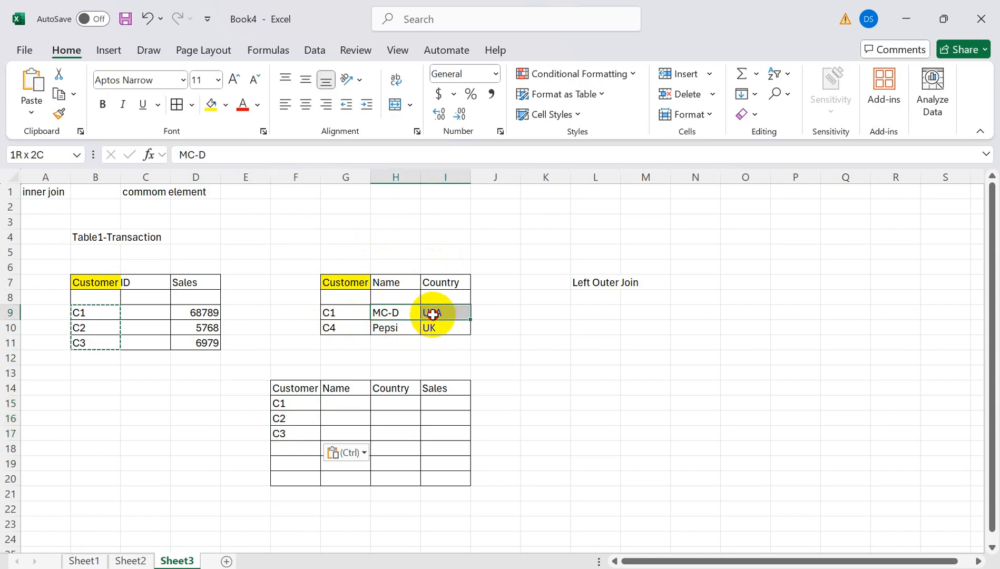
key(ctrl+c)
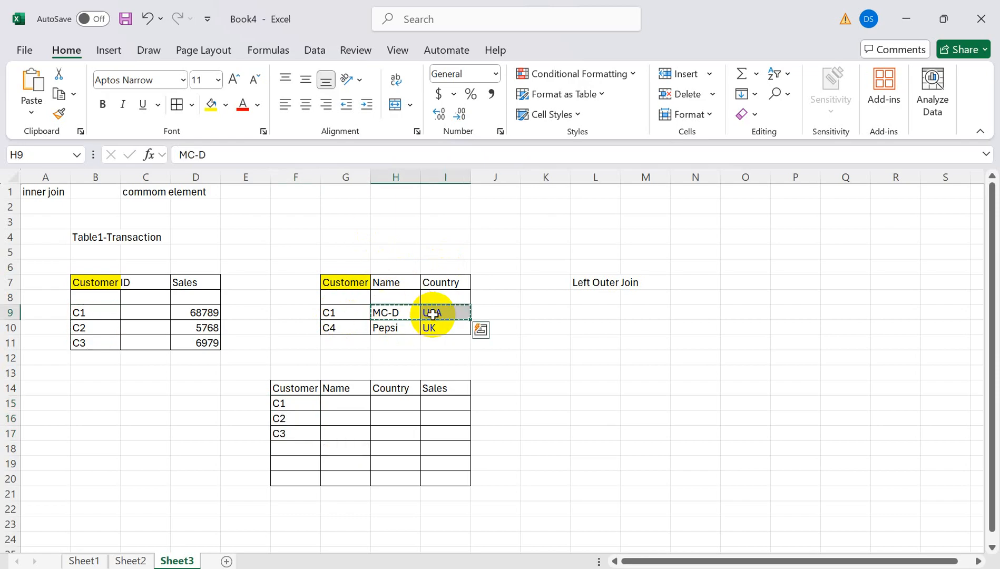
click(349, 401)
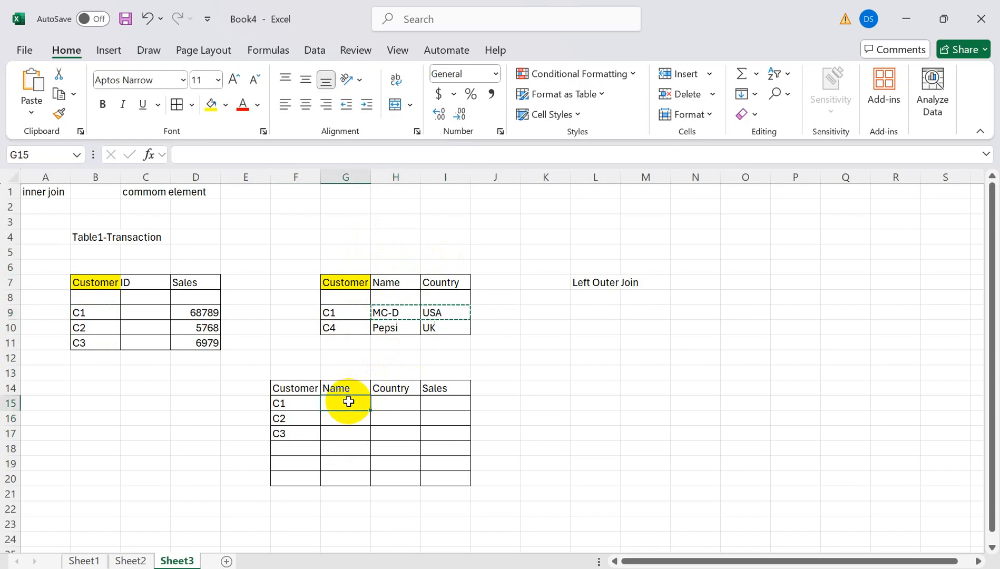
key(ctrl+v)
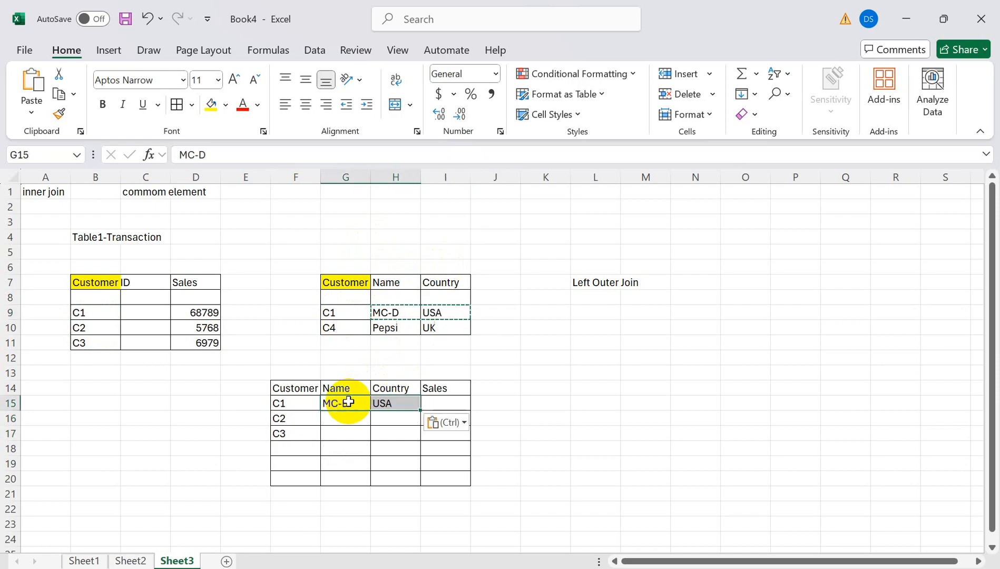
click(207, 314)
key(ctrl+c)
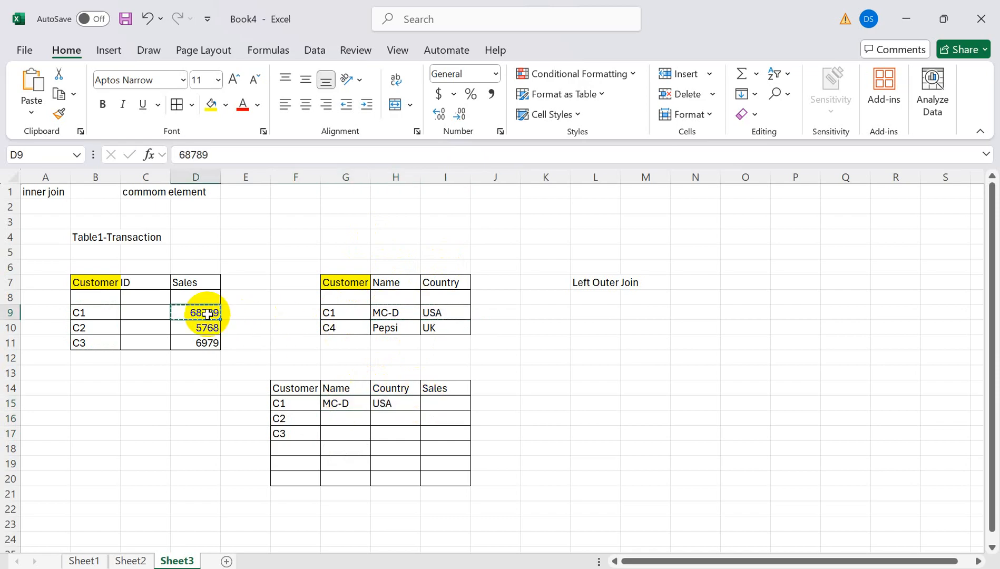
click(444, 403)
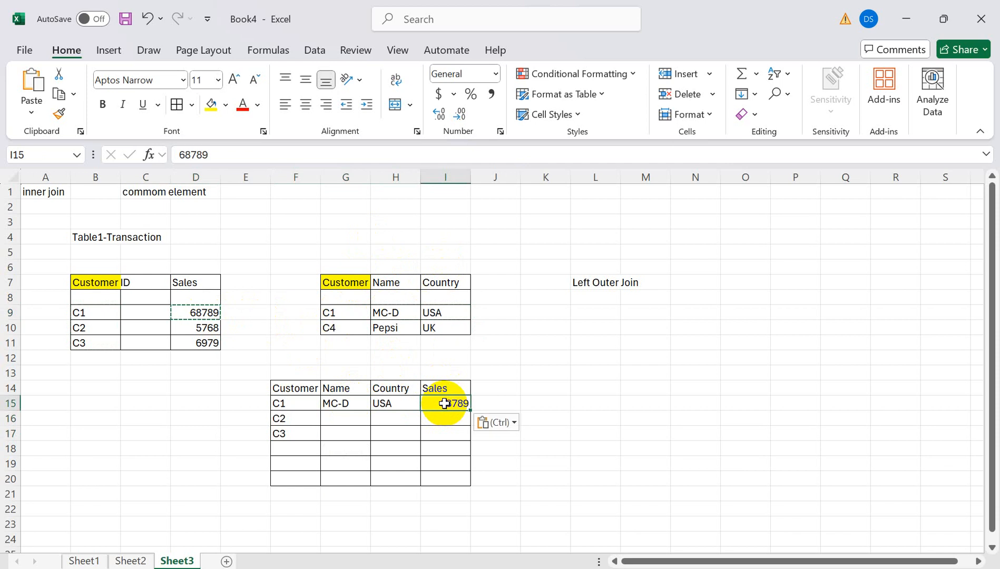
- Fill Nul into the Name and Country cells for C2 and C3
click(328, 419)
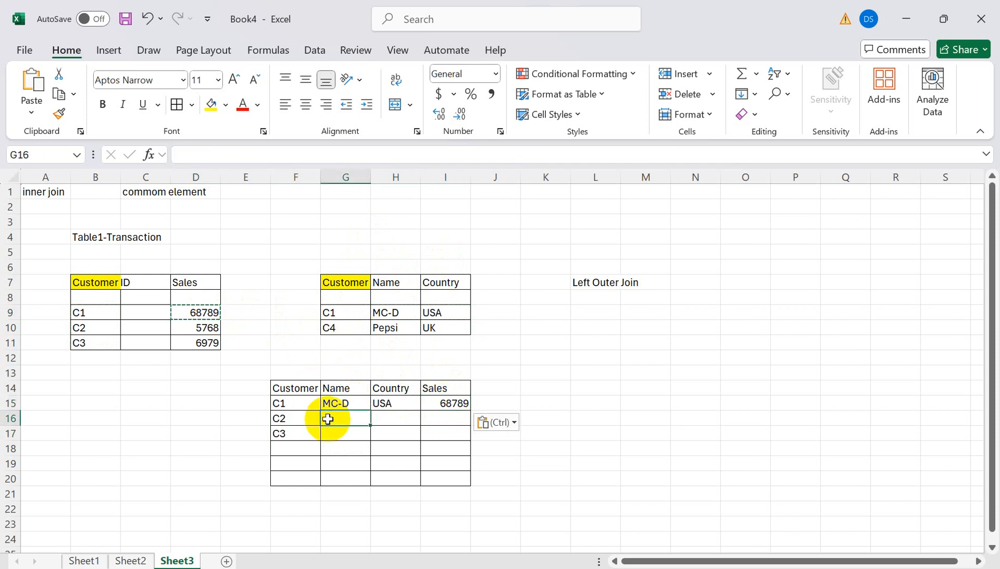
text(Nul)
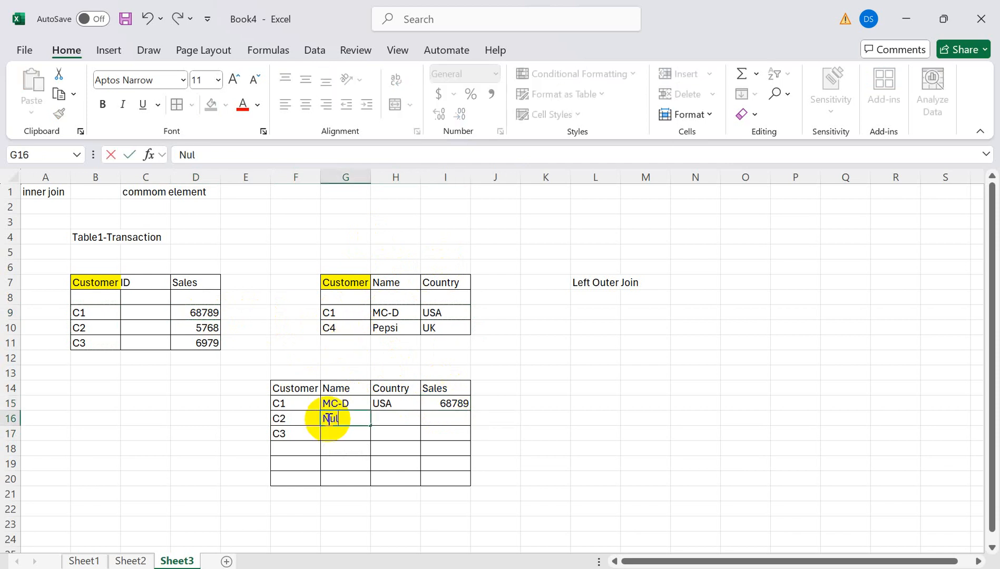
drag(371, 427, 419, 438)
click(358, 419)
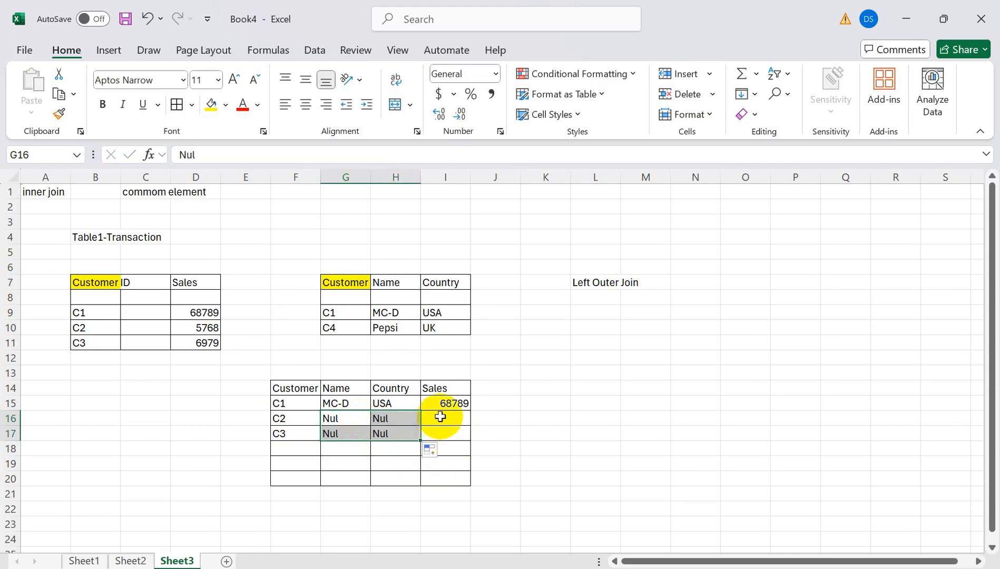
- Paste sales values 5768 and 6979 into the Sales cells for C2 and C3
drag(216, 328, 214, 343)
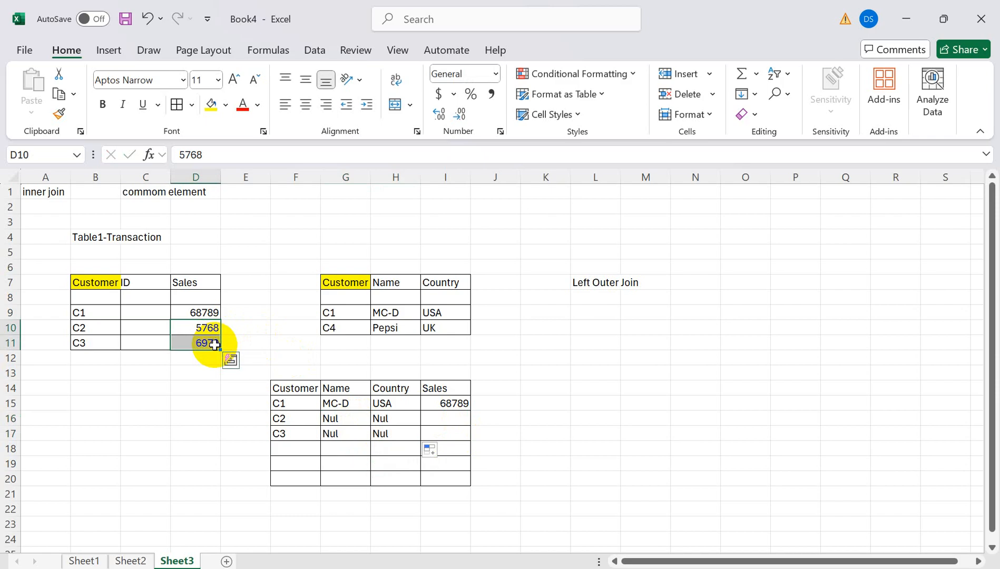
key(ctrl+c)
click(431, 420)
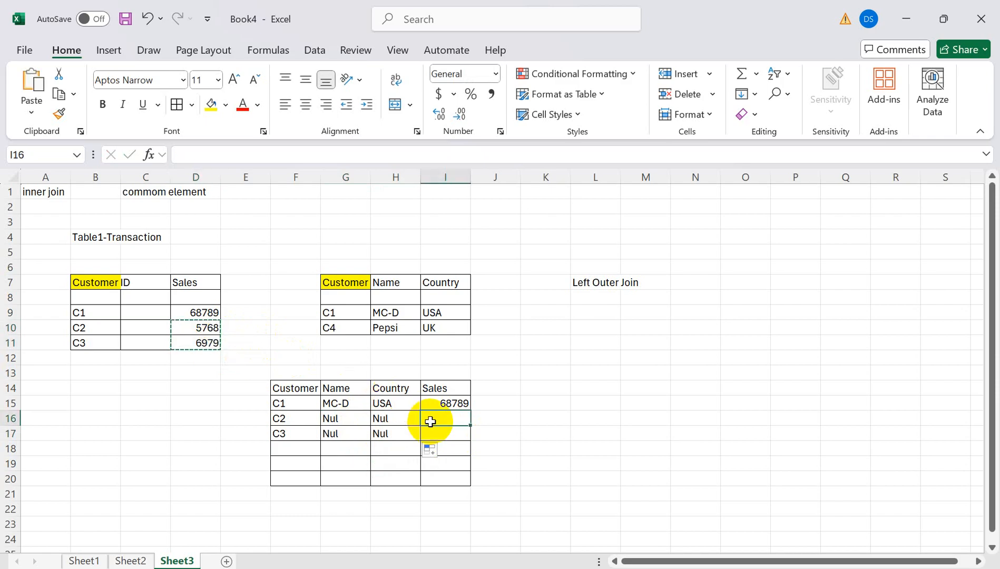
key(ctrl+v)
click(590, 448)
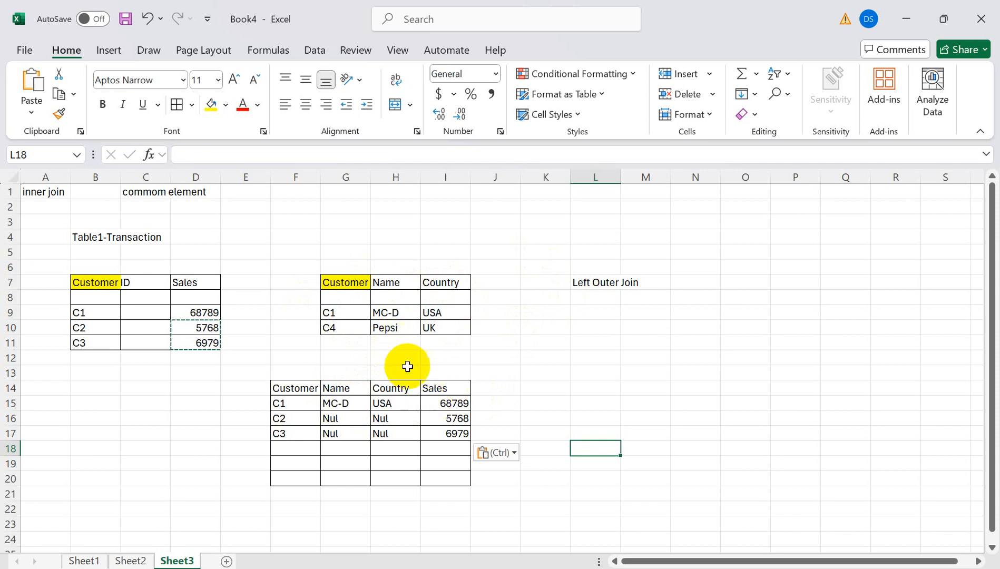
- Select the whole worked area of Sheet3 and bring up the open-windows overview
click(655, 360)
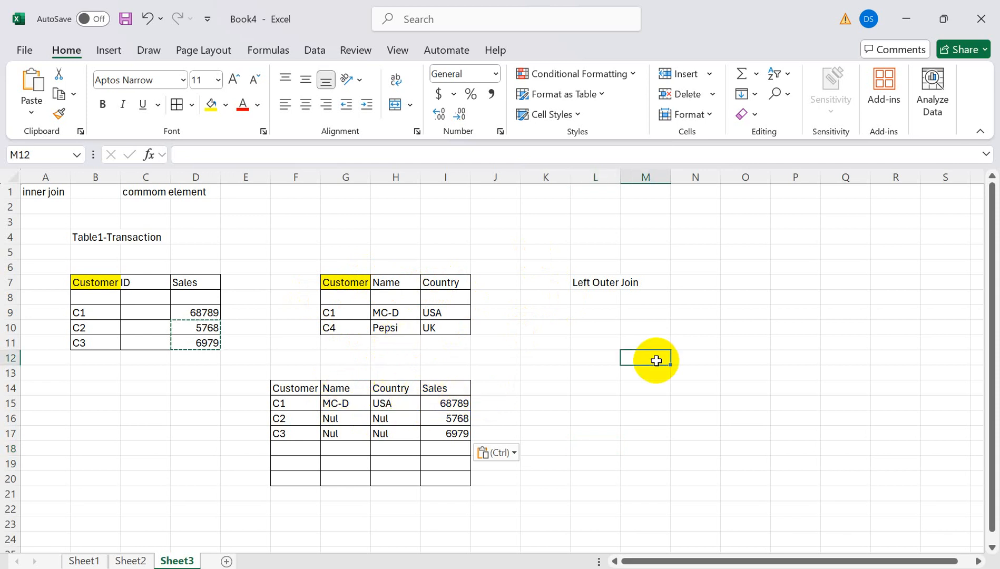
click(603, 358)
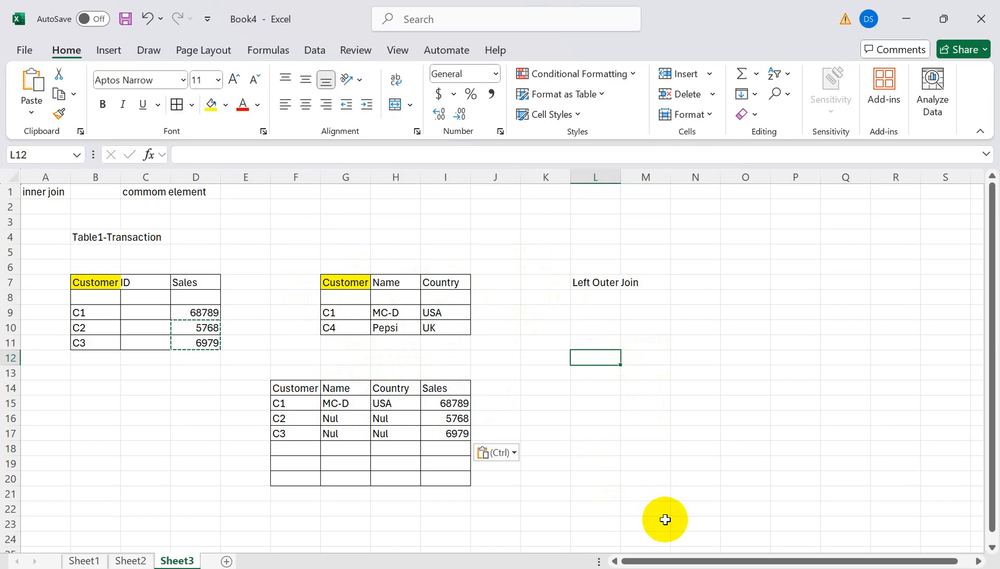
click(703, 507)
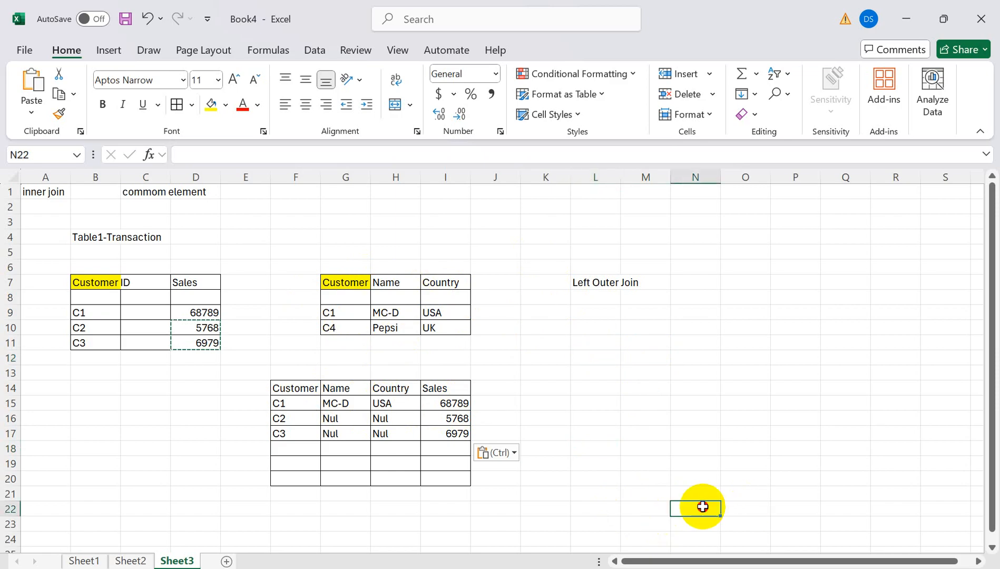
drag(703, 507, 2, 135)
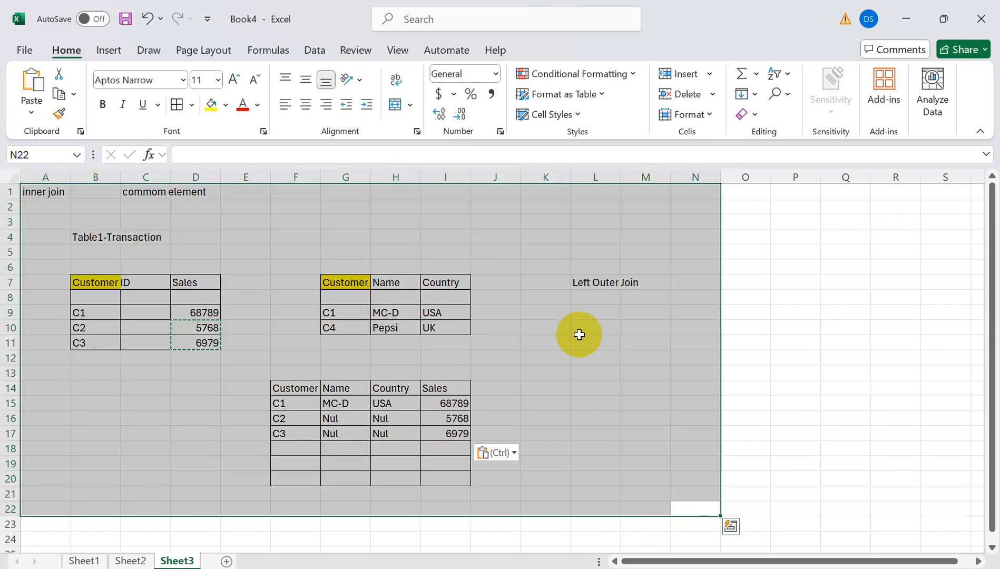
key(super+Tab)
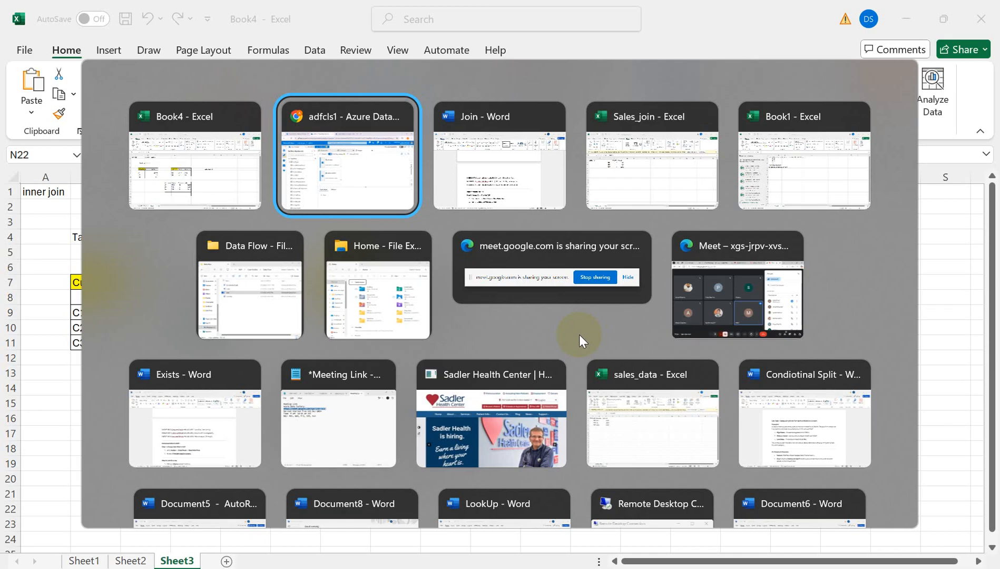
- Add a Join transformation after the salesdata source in df_join
key(Return)
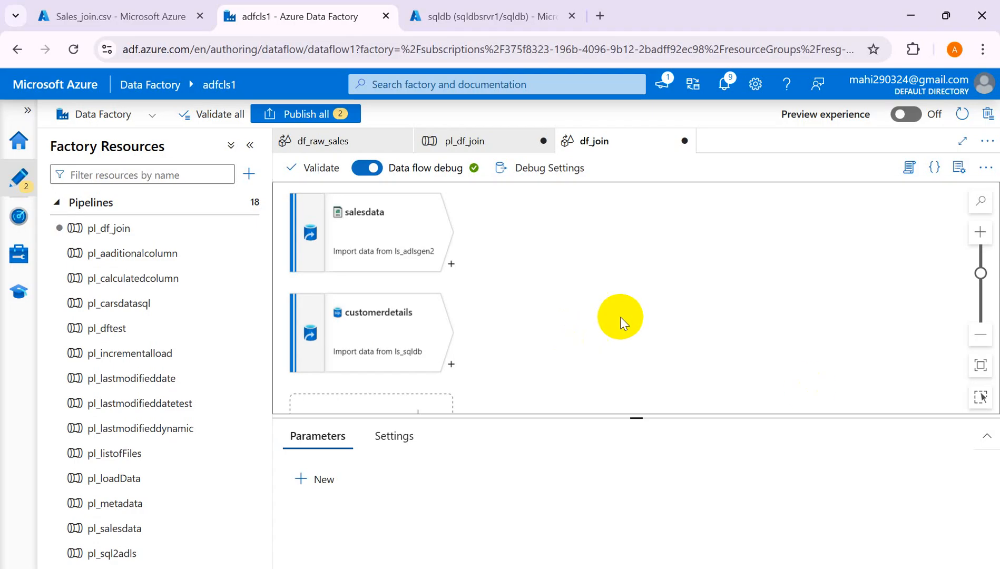
click(450, 264)
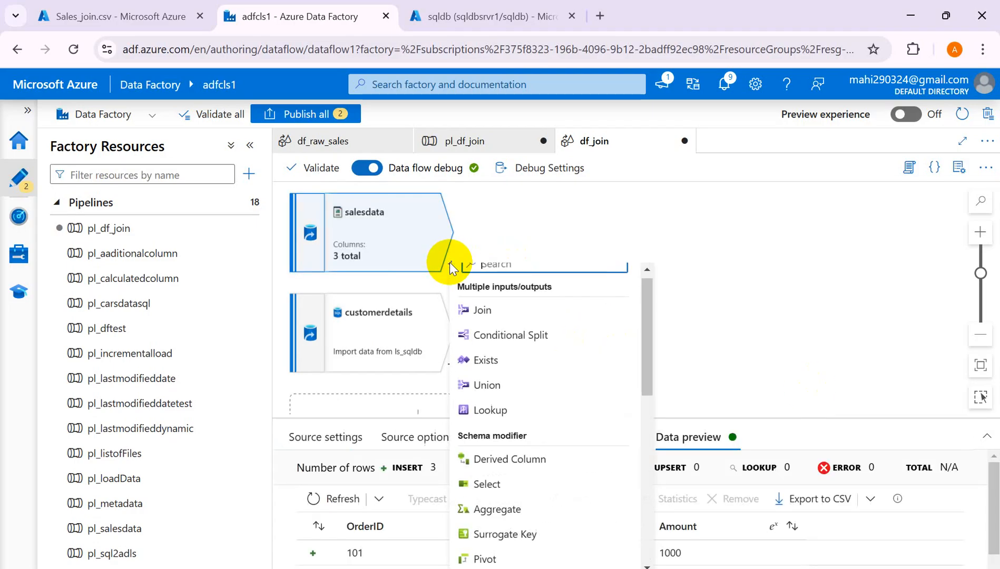
click(483, 311)
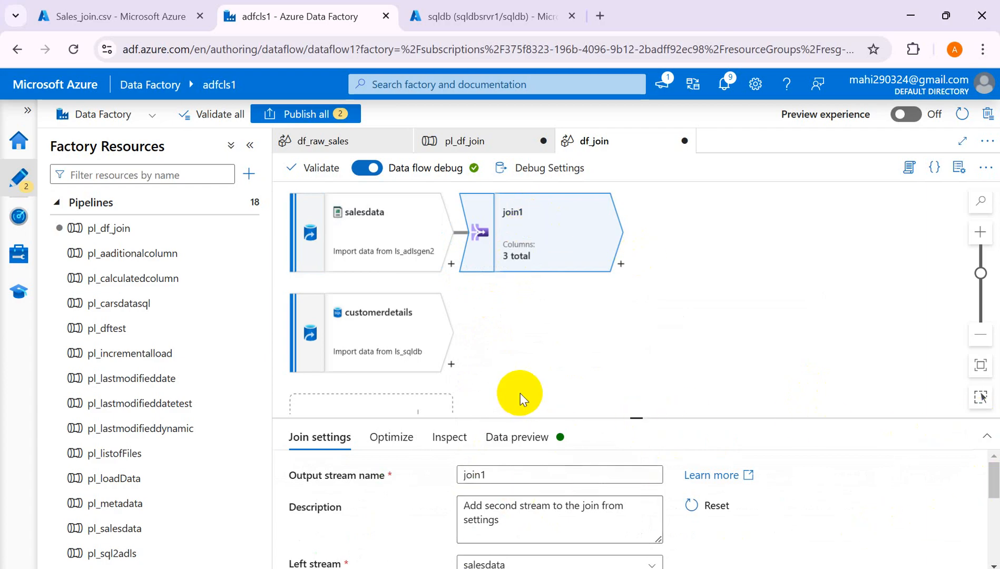
click(991, 438)
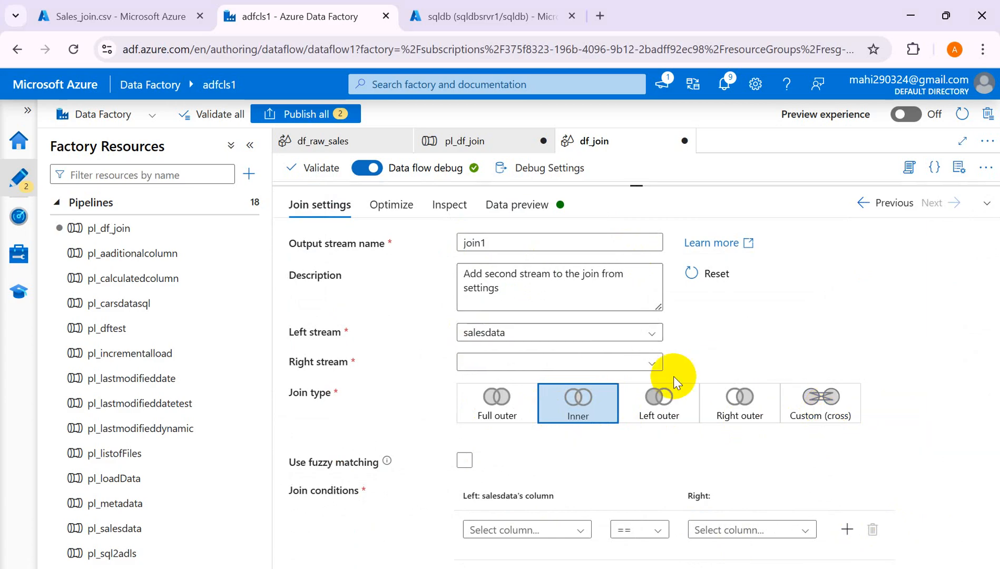
- Inner-join salesdata (left) with customerdetails (right), then bring the Book4 workbook forward
click(653, 334)
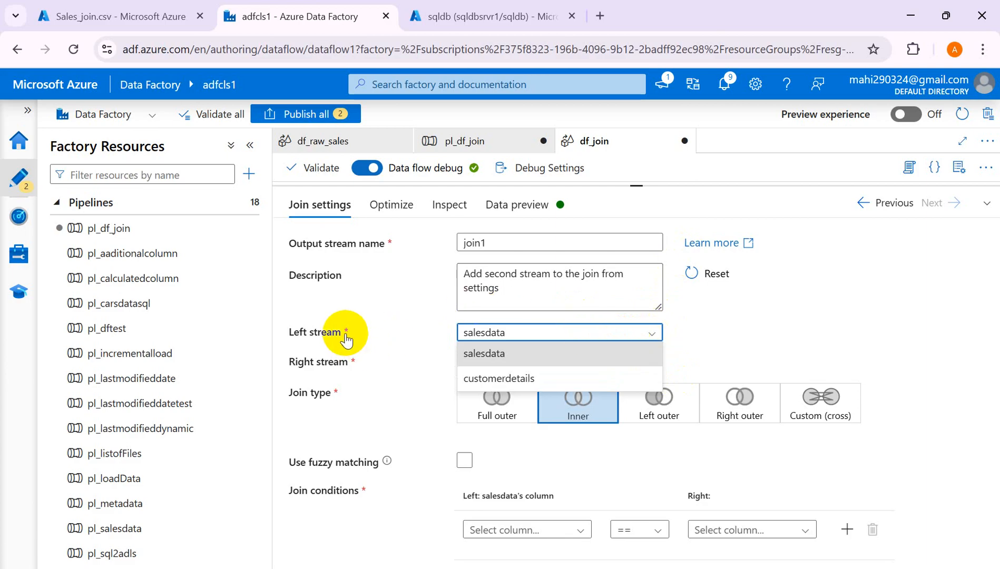
click(495, 353)
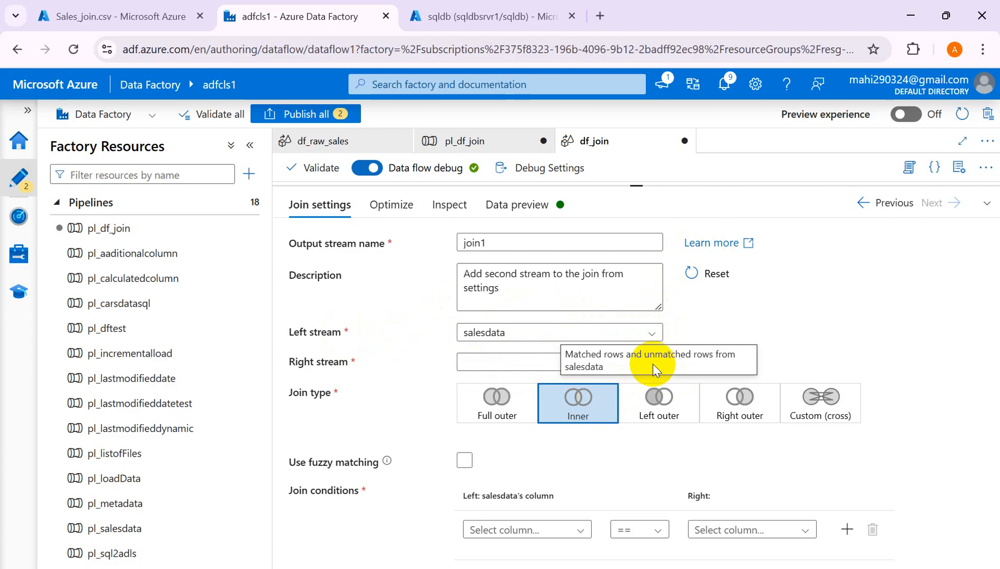
click(525, 365)
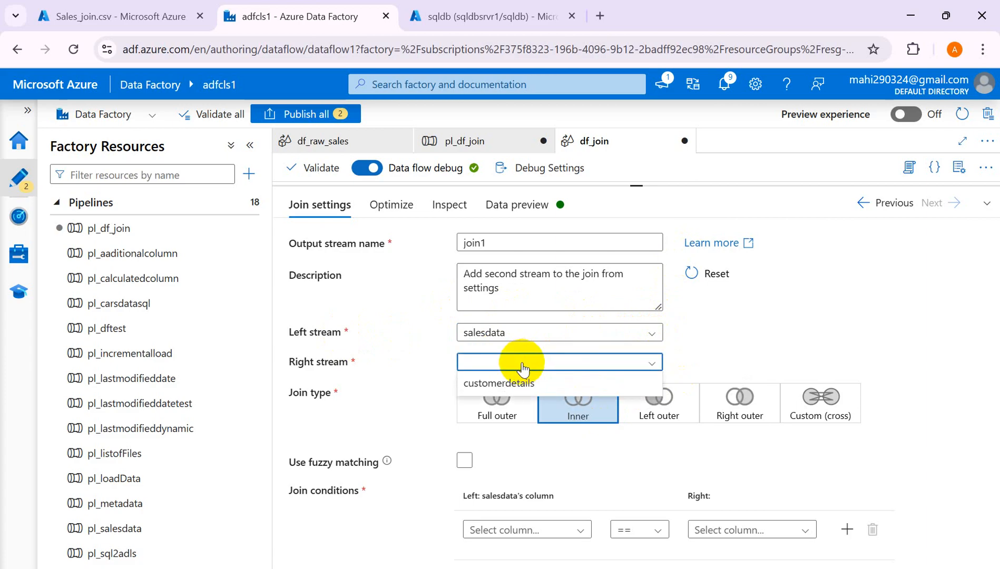
click(497, 382)
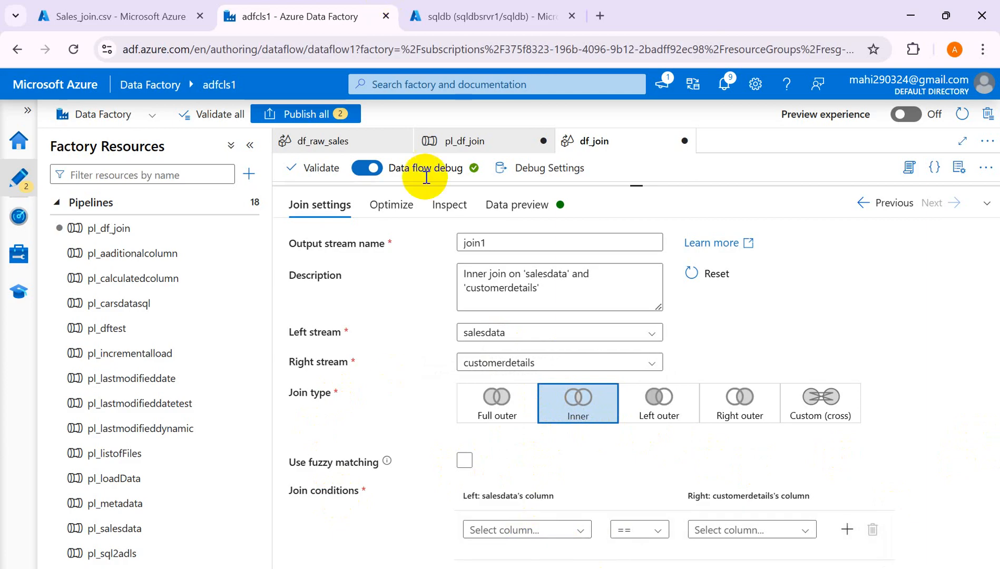
mouse_move(542, 568)
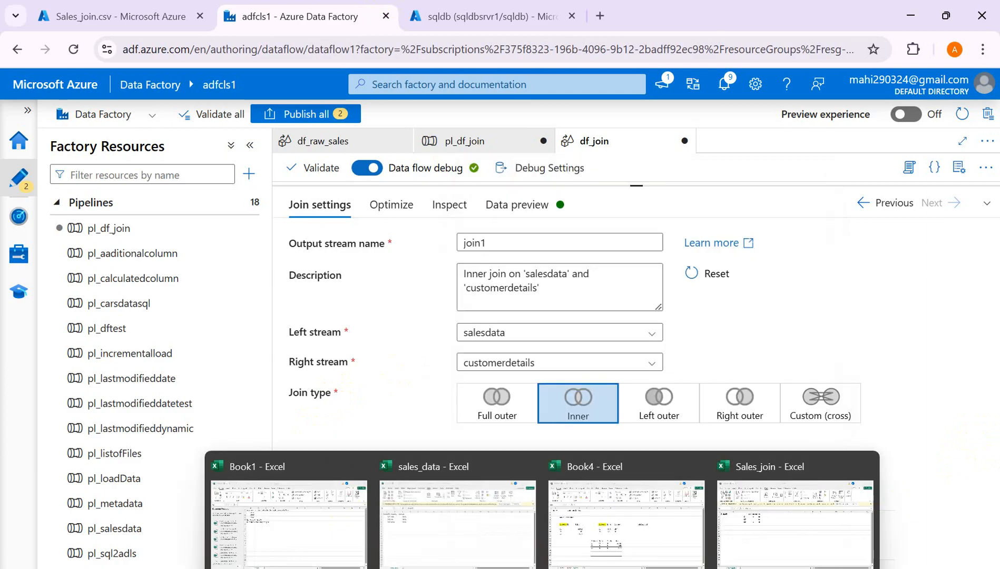
click(628, 539)
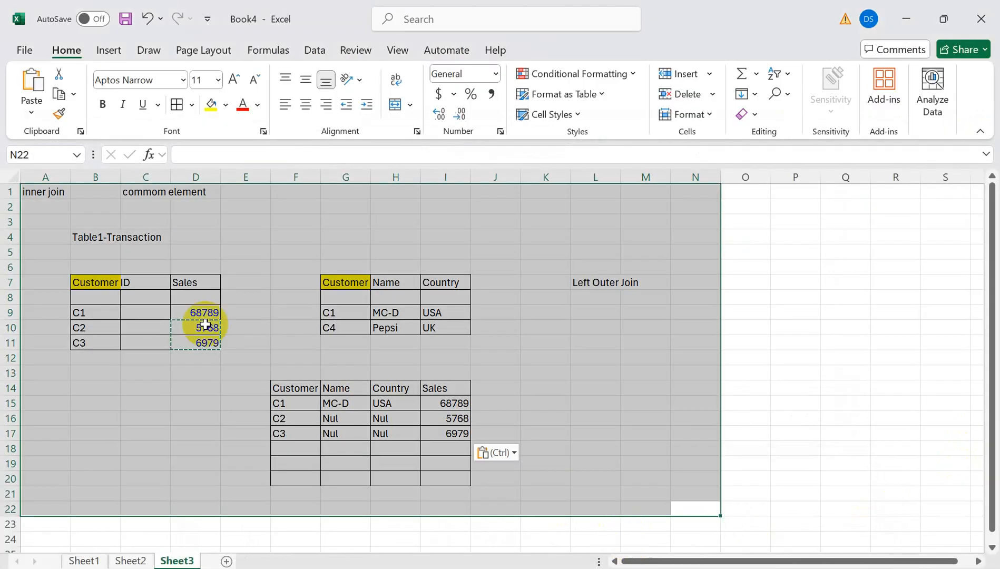
- Compare the Customer ID headers of both Excel example tables, then return to Data Factory
click(97, 286)
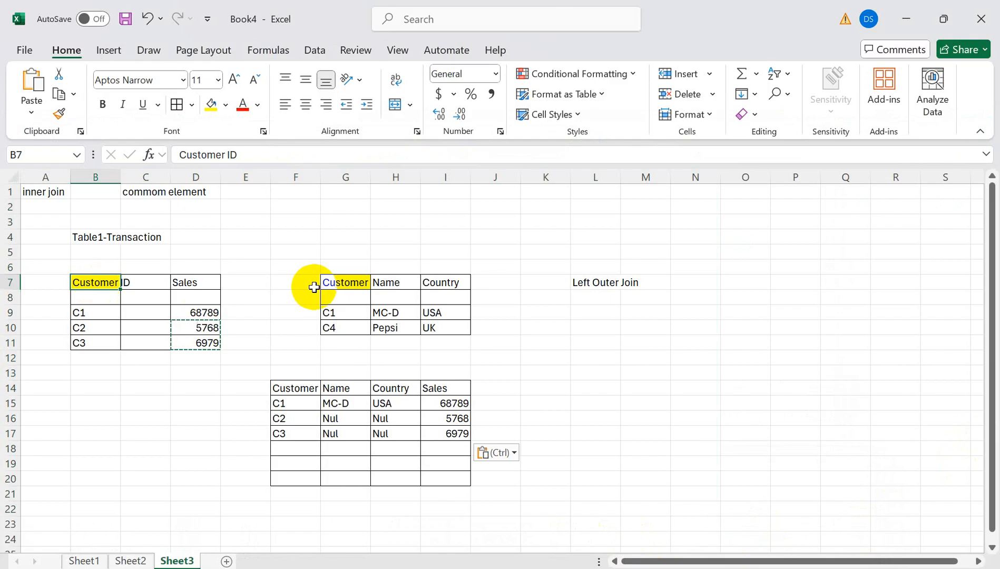
click(337, 286)
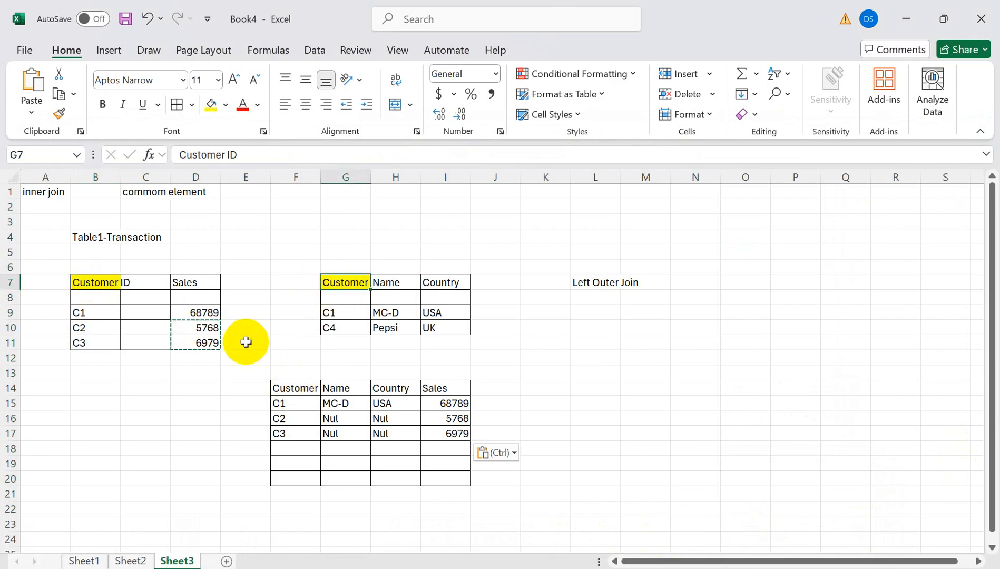
click(87, 283)
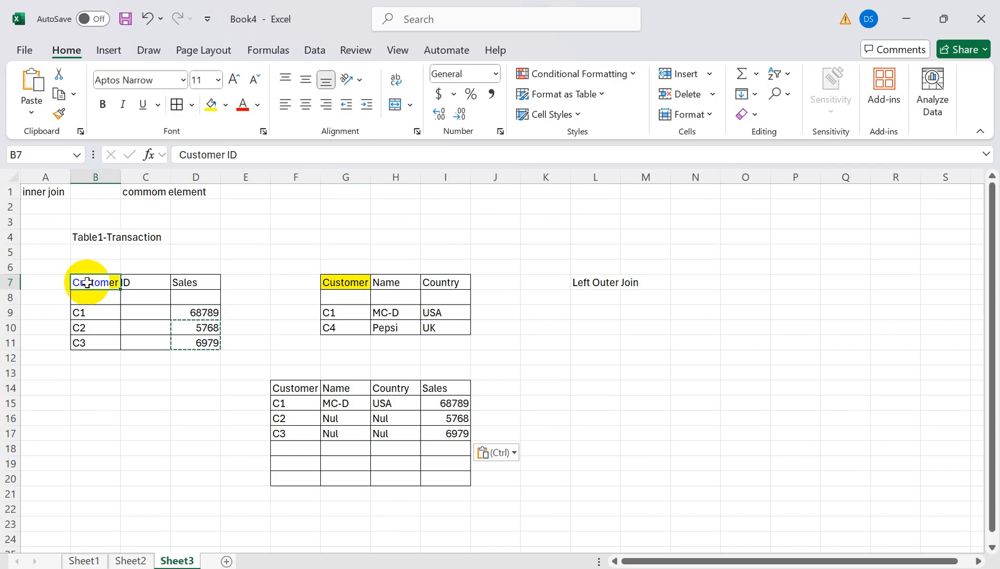
key(alt+Tab)
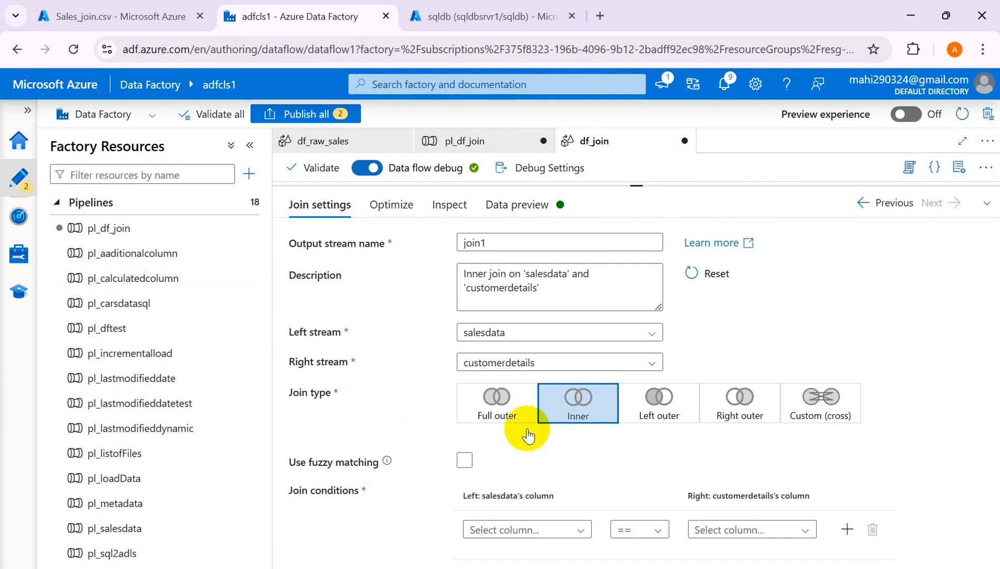
- Set the join condition to salesdata@CustomerID equals customerdetails' CustomerID
click(579, 531)
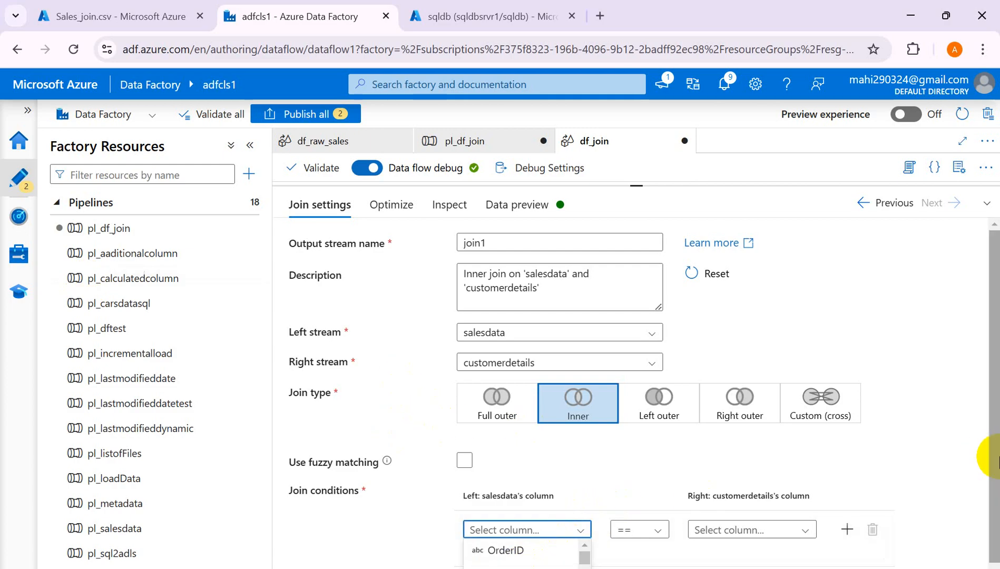
click(993, 465)
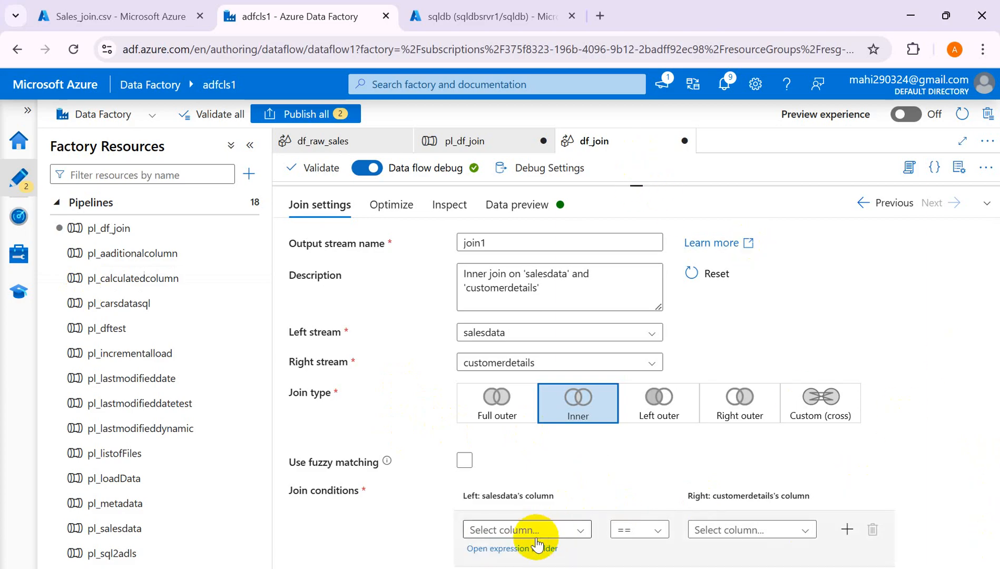
click(509, 550)
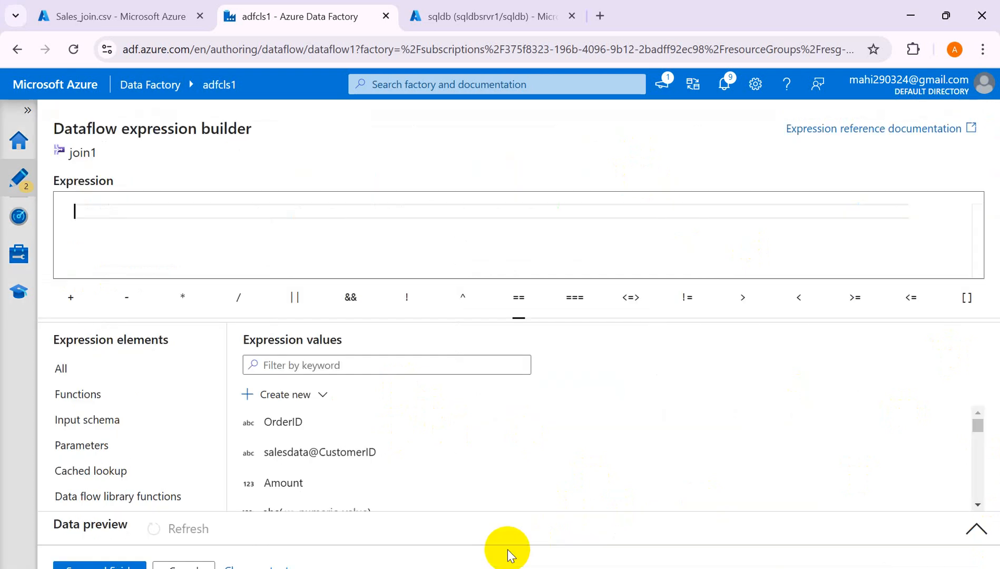
click(278, 460)
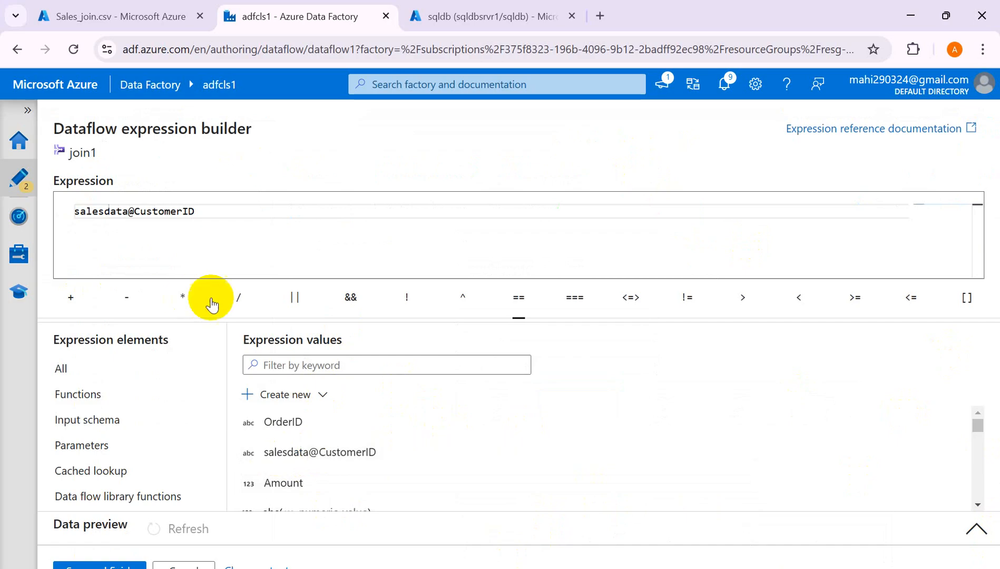
click(103, 566)
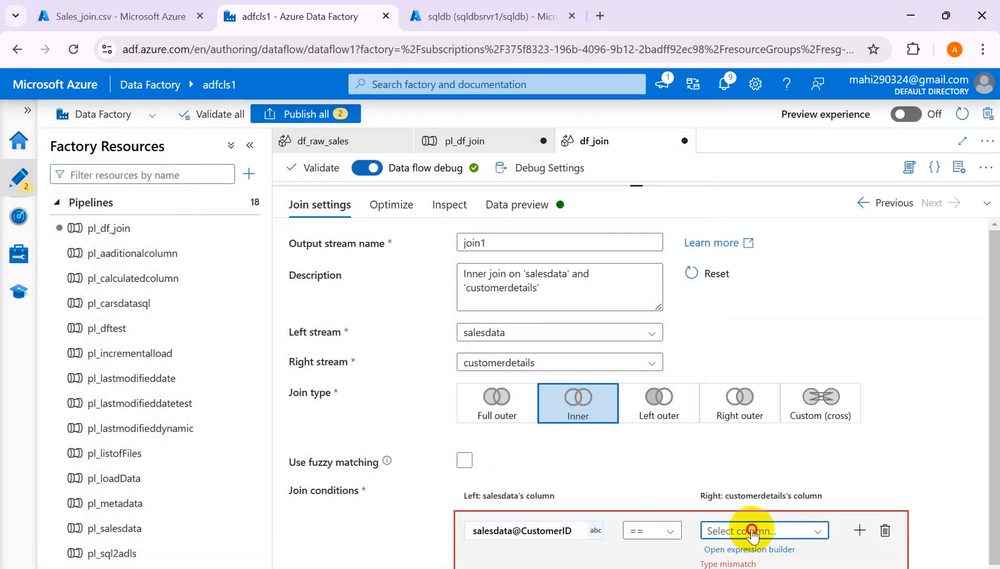
click(751, 531)
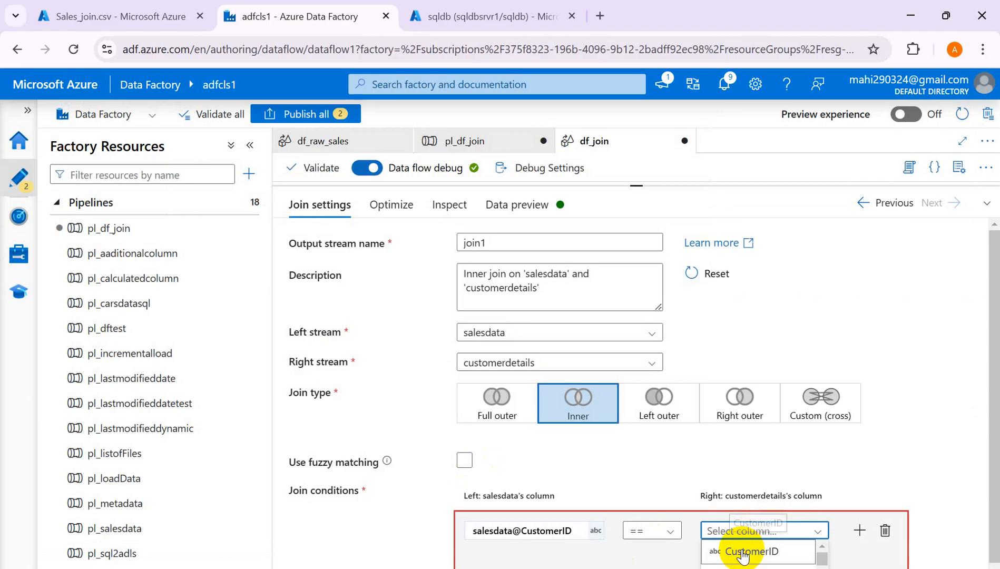
click(743, 553)
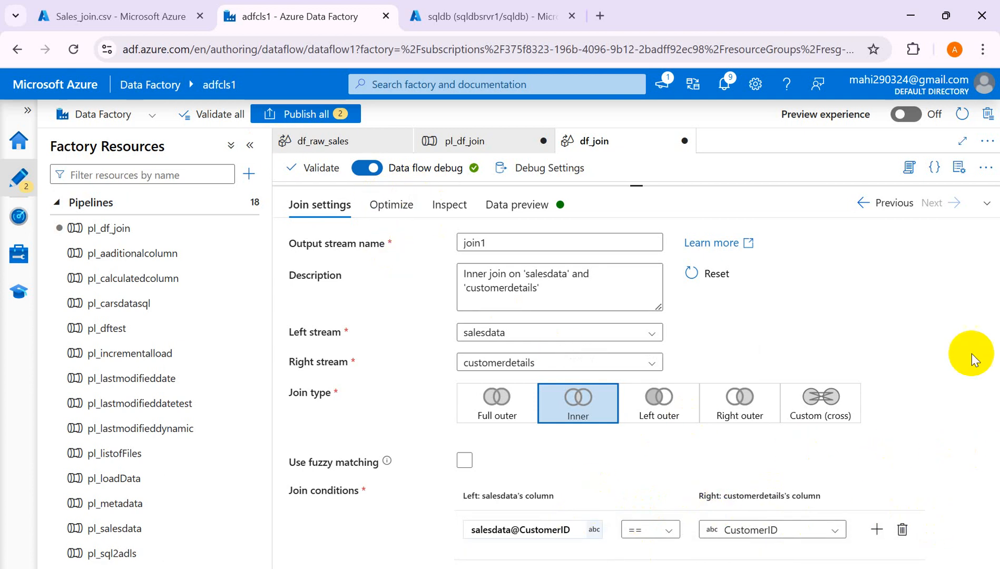
- Check the Optimize and Inspect tabs, then refresh the preview showing orders 101 and 102
click(393, 207)
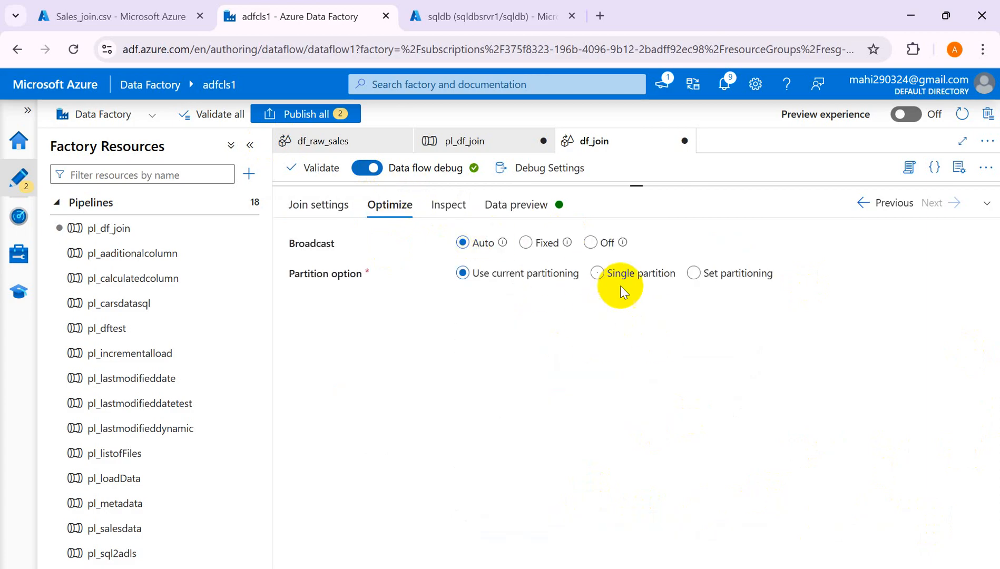
click(448, 211)
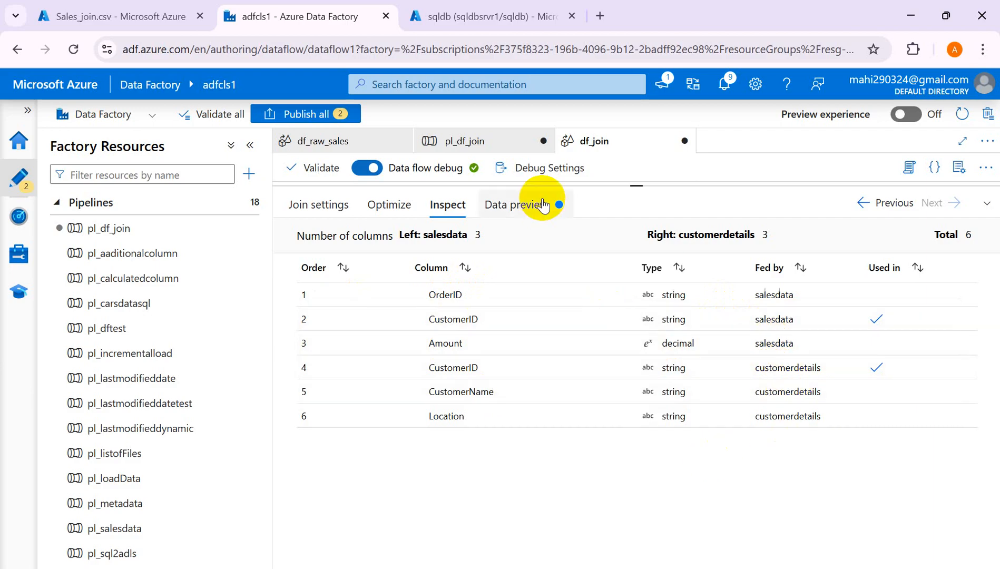
click(525, 214)
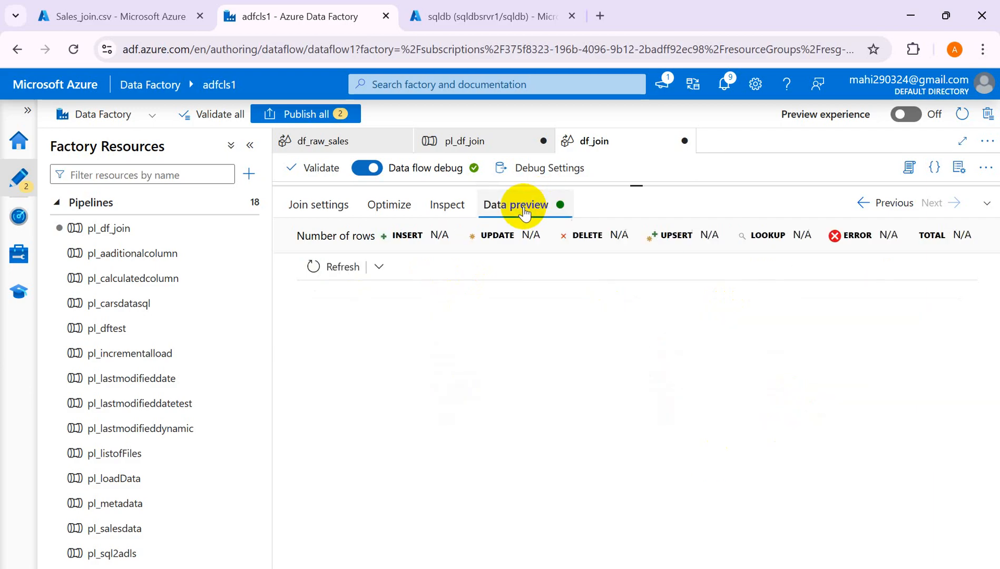
click(329, 266)
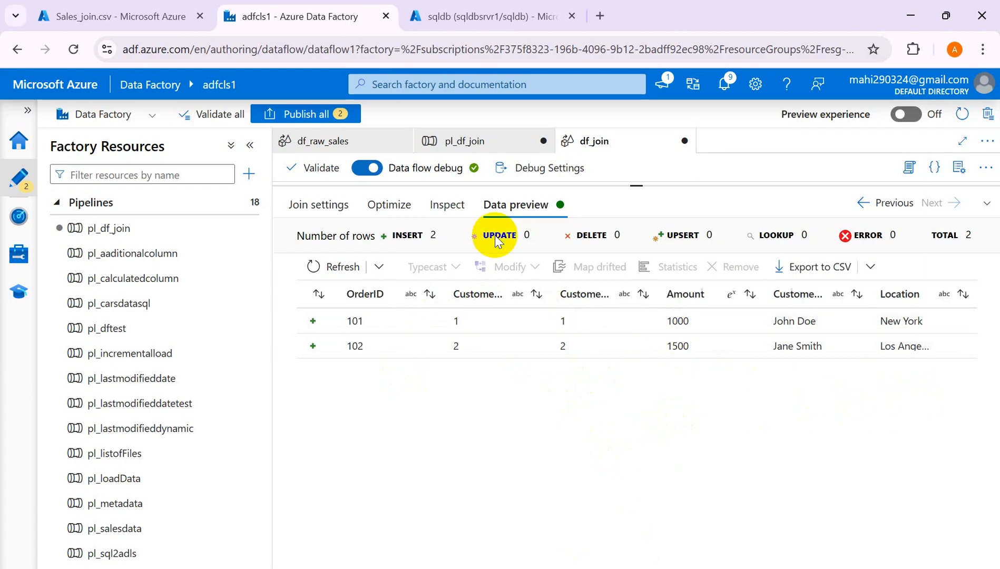
- Switch join1 to Left outer, refresh the preview to get 3 rows, and view Sales_join.csv
click(335, 208)
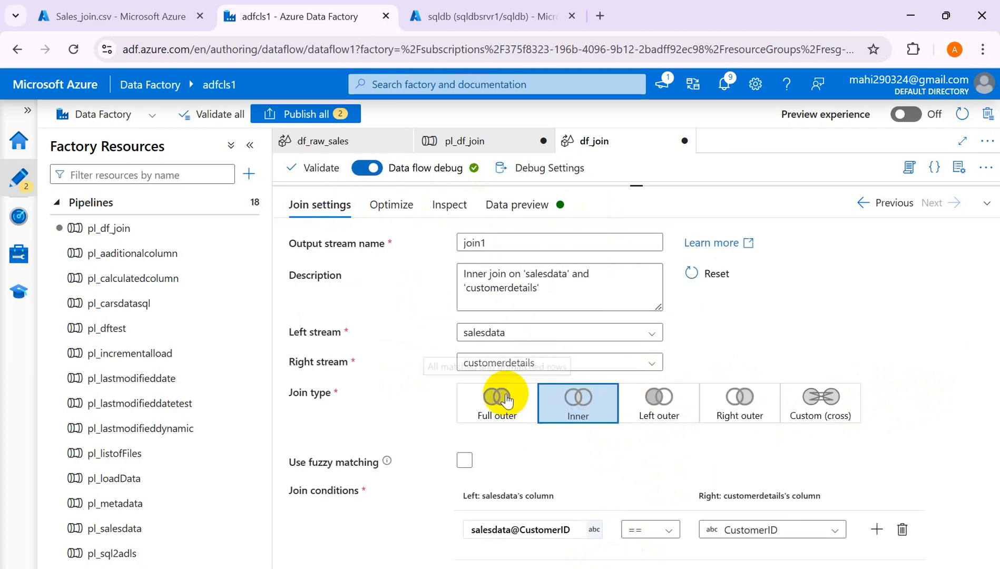
click(665, 407)
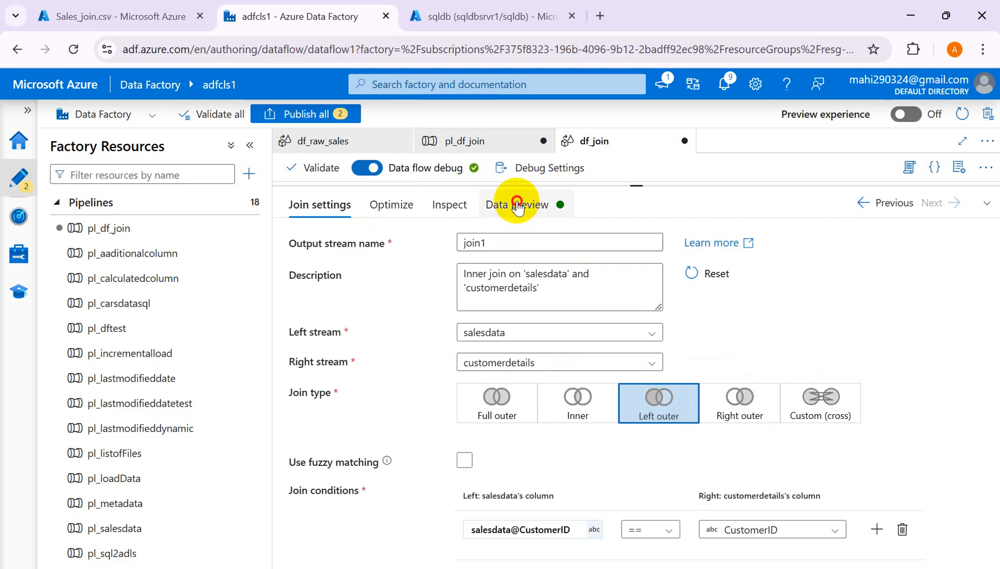
click(522, 221)
click(323, 274)
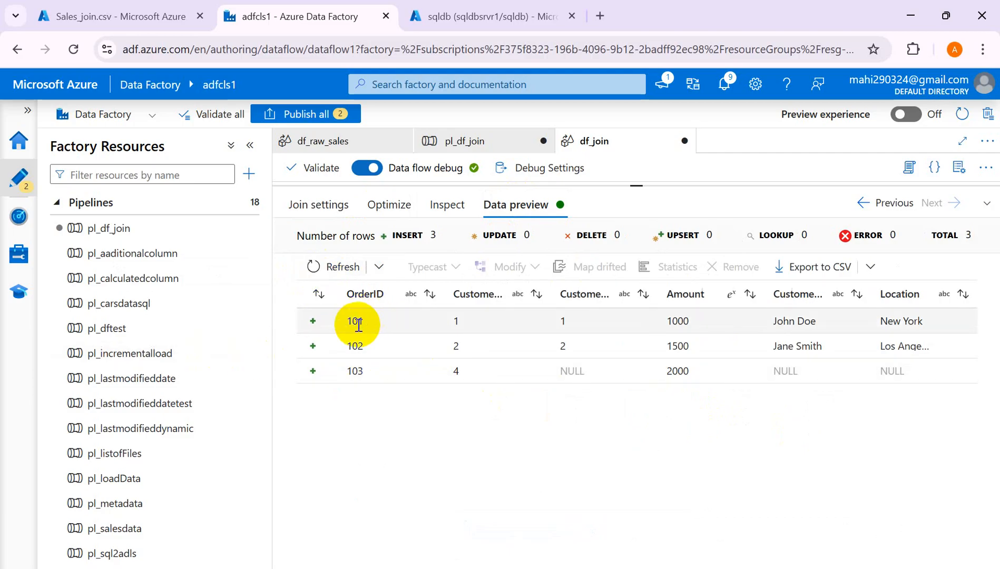
click(117, 16)
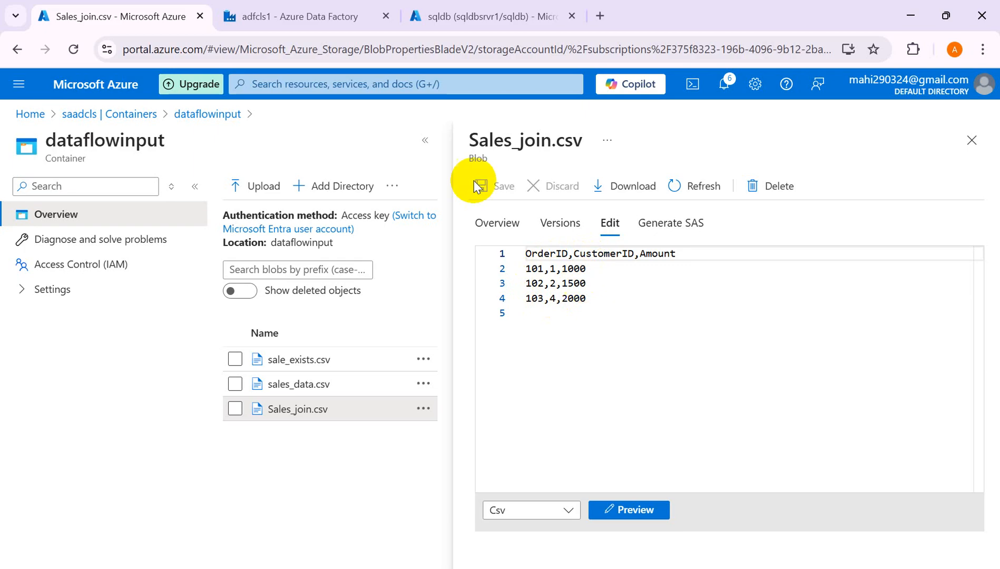
- Compare Sales_join.csv and the CustomerDetails1 query results with the join preview, order 103 showing NULL customer details
click(306, 16)
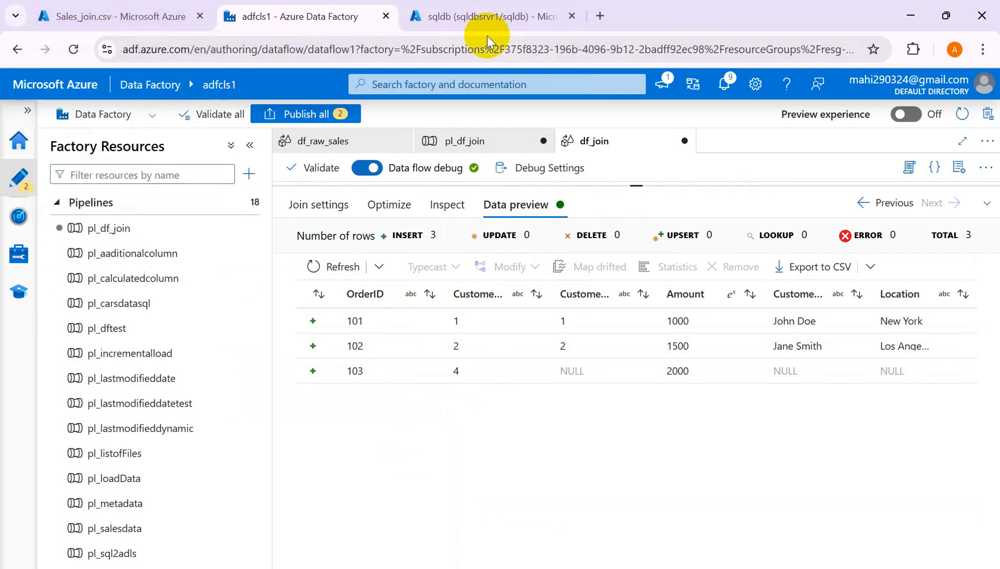
click(484, 22)
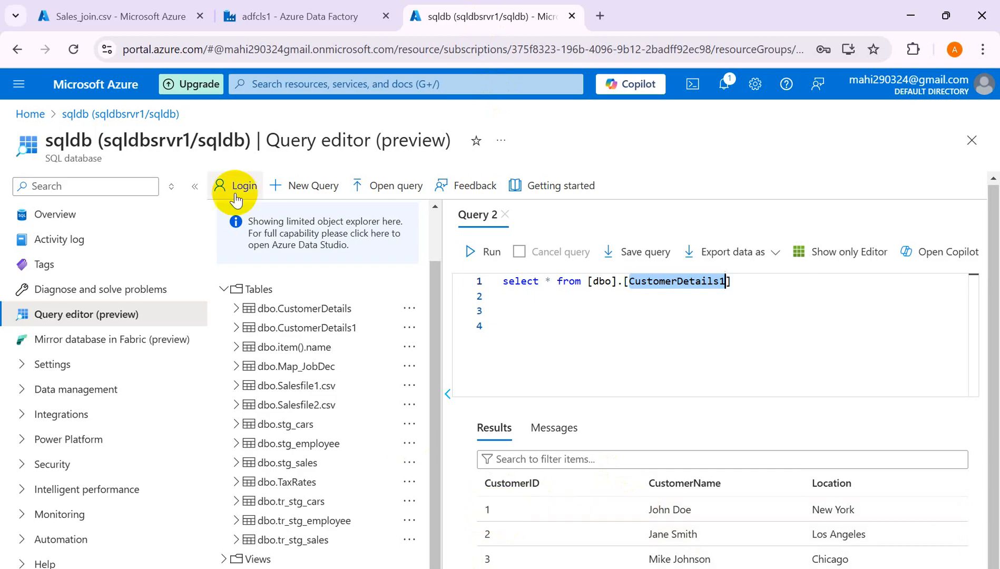
click(122, 19)
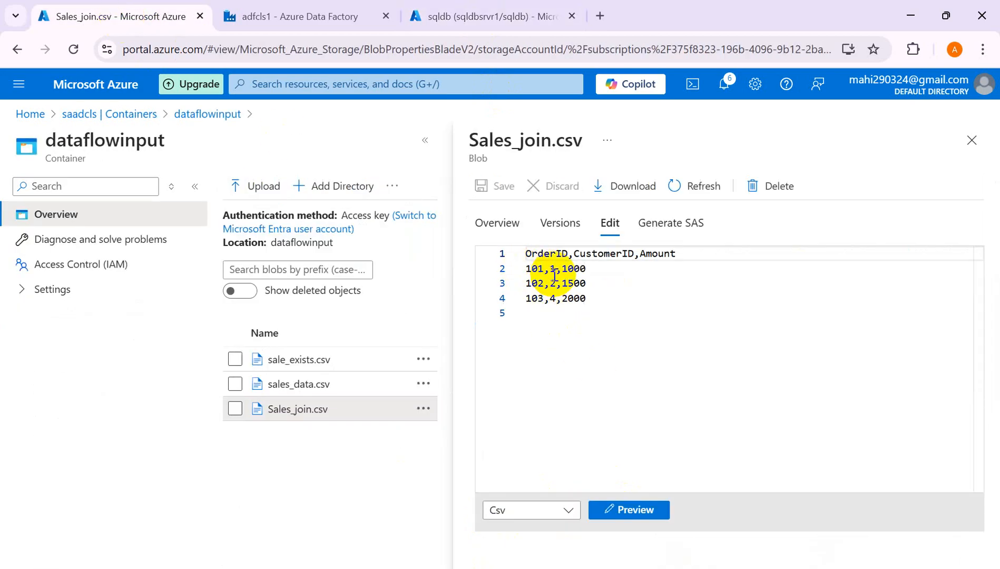
click(465, 14)
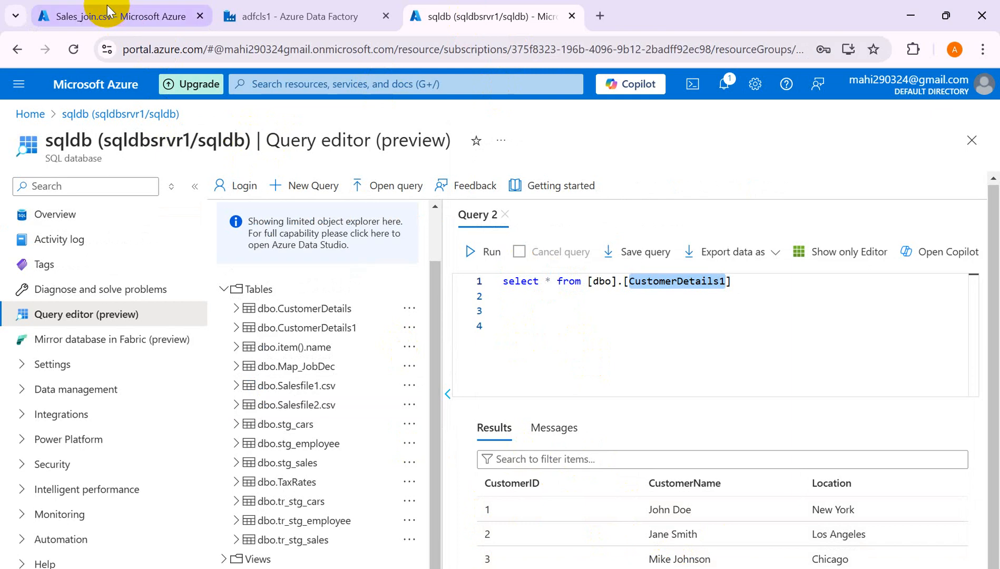
click(97, 20)
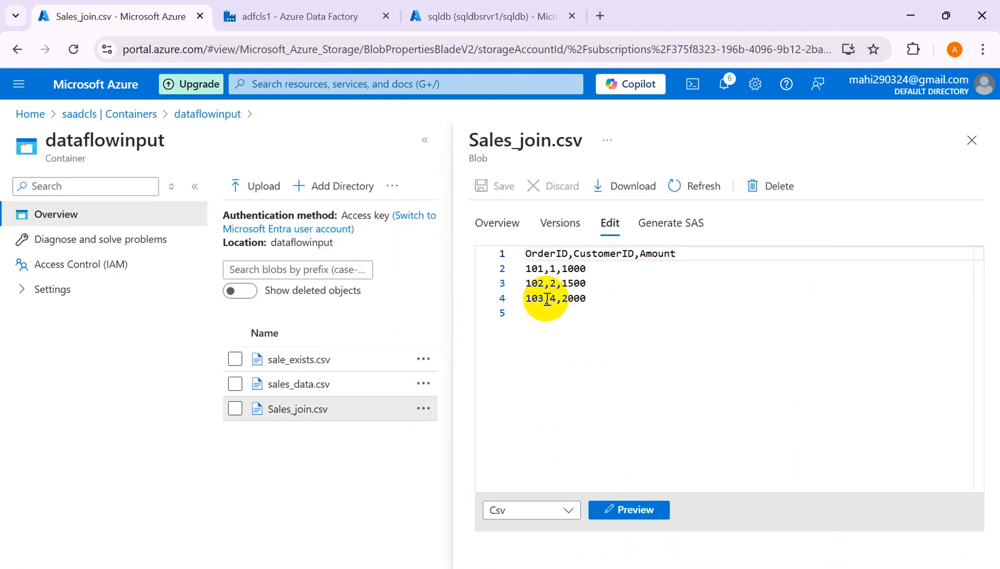
click(298, 16)
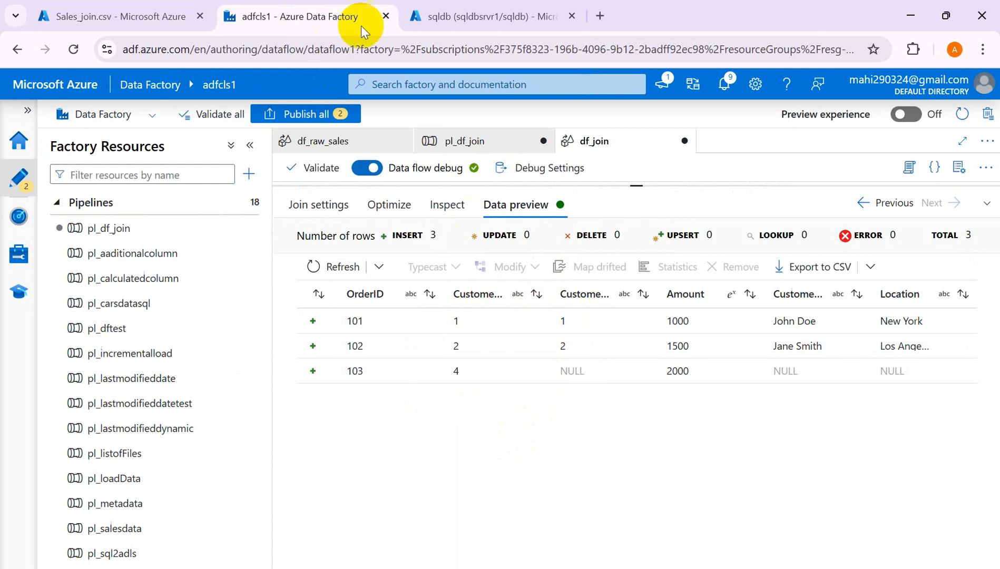
click(463, 17)
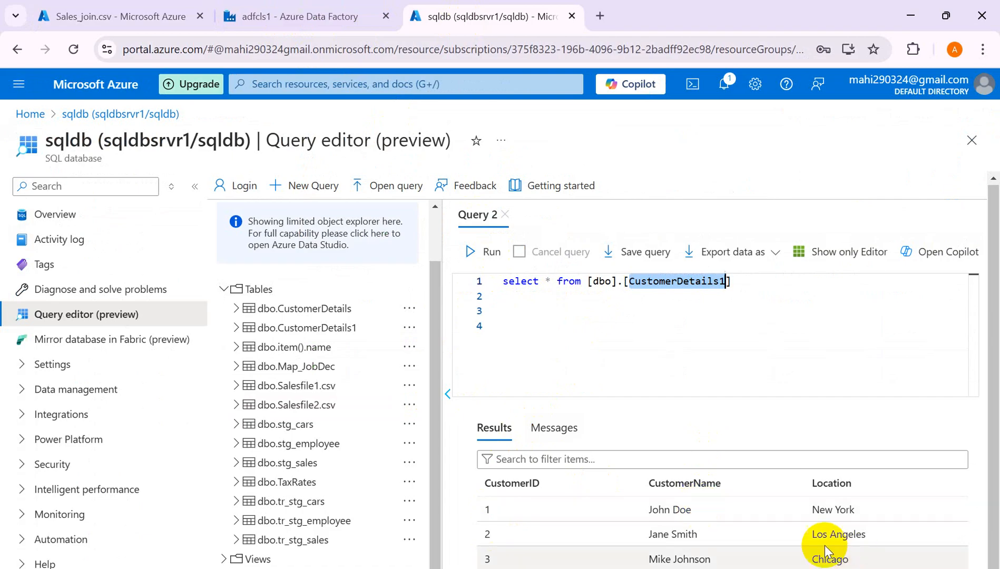
click(262, 19)
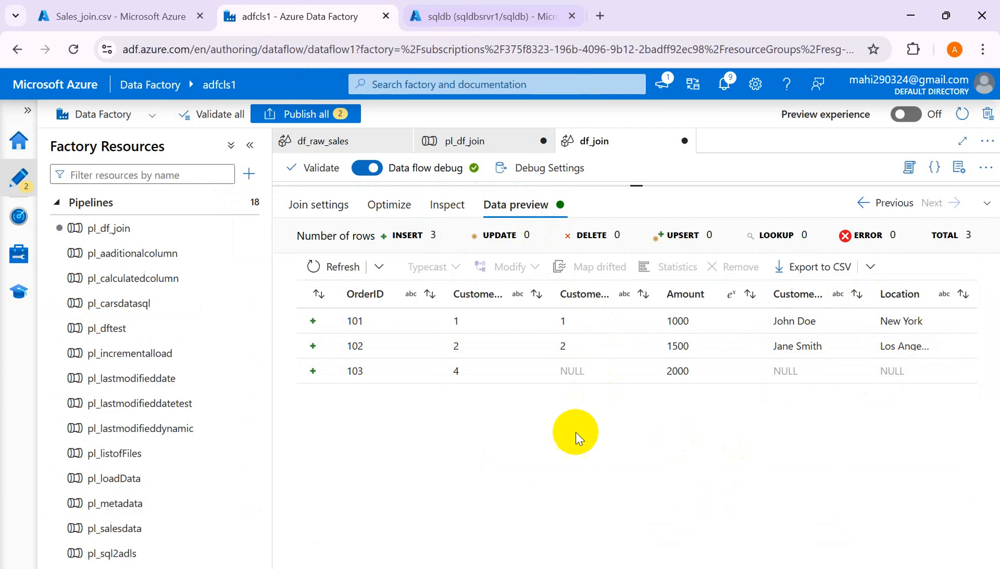
- Make join1 a right outer join and refresh its data preview
click(331, 208)
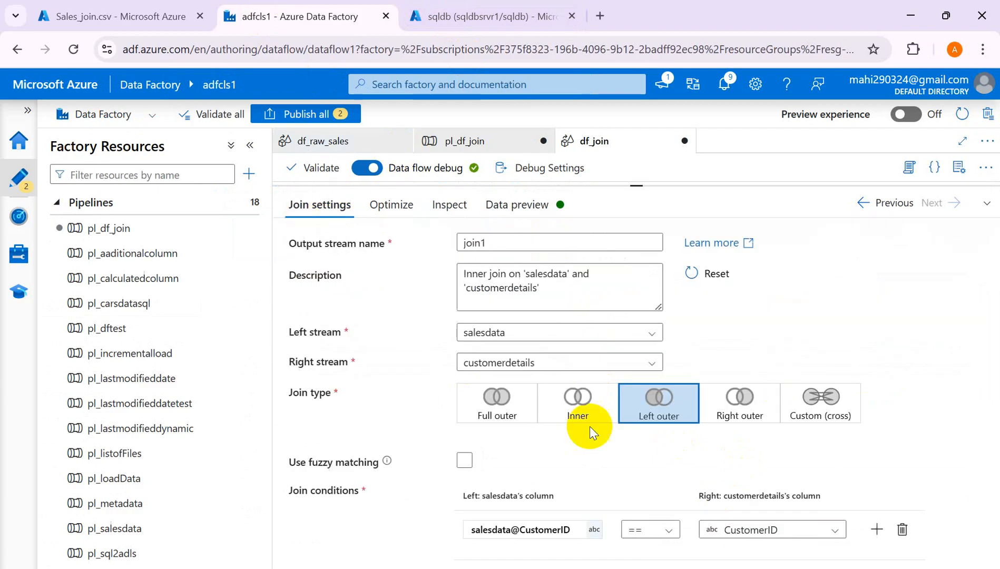
click(751, 417)
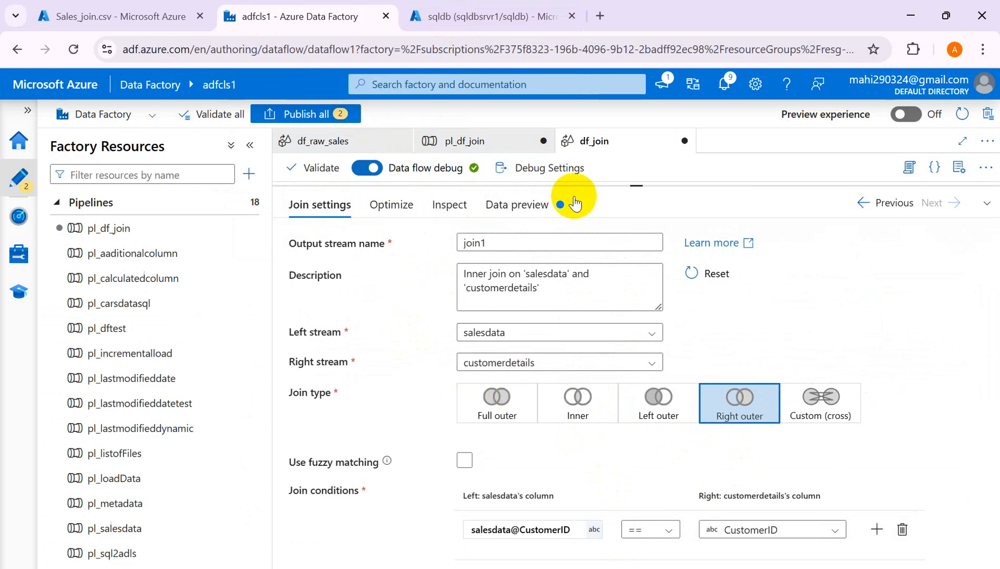
click(530, 205)
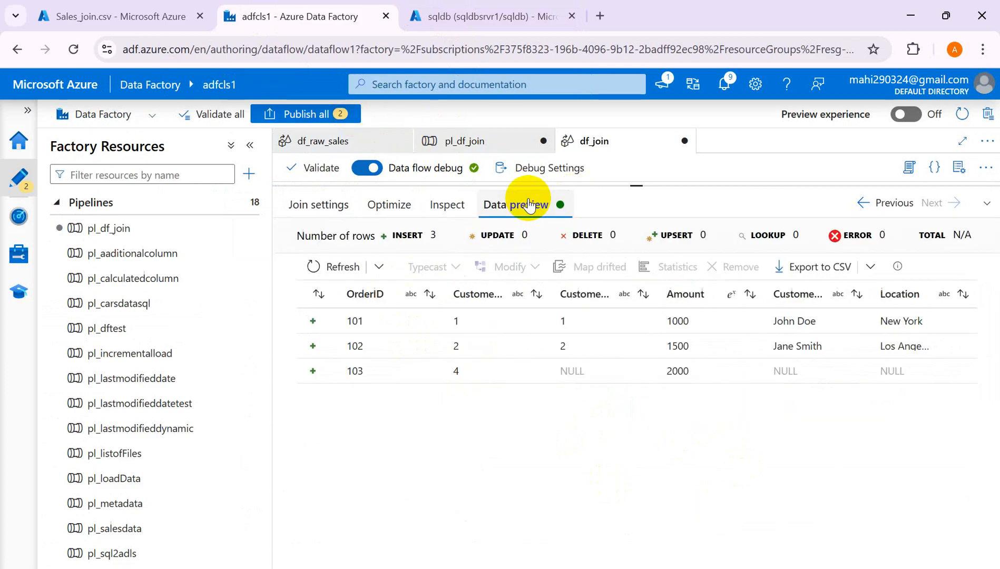
click(316, 268)
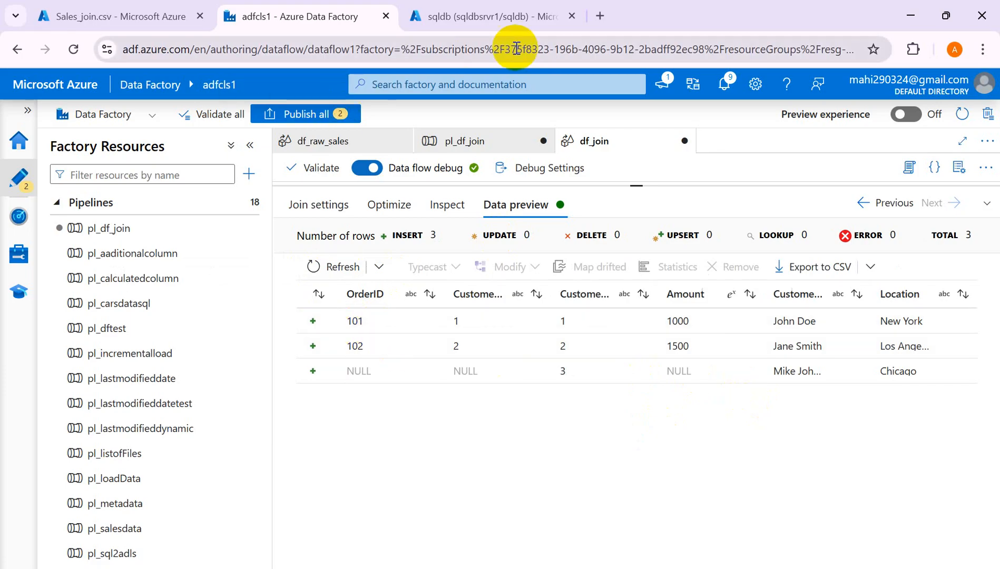
- Check the right outer preview rows against the customer table and Sales_join.csv
click(468, 13)
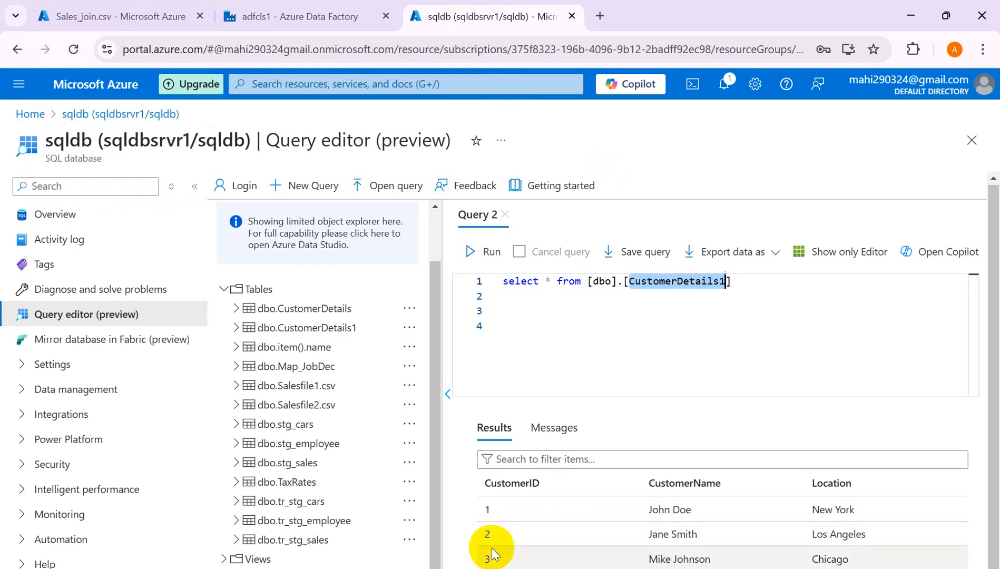
click(283, 18)
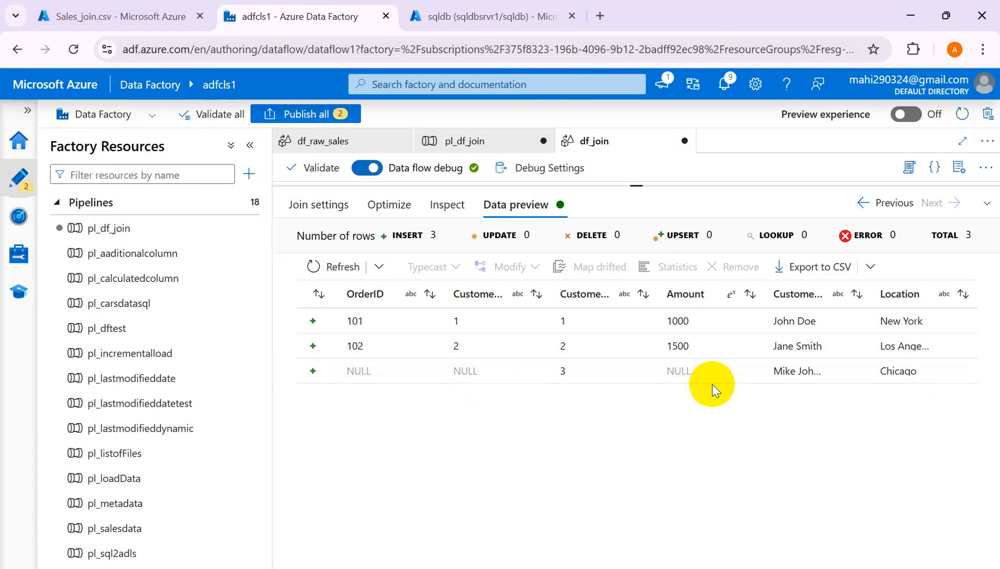
click(118, 20)
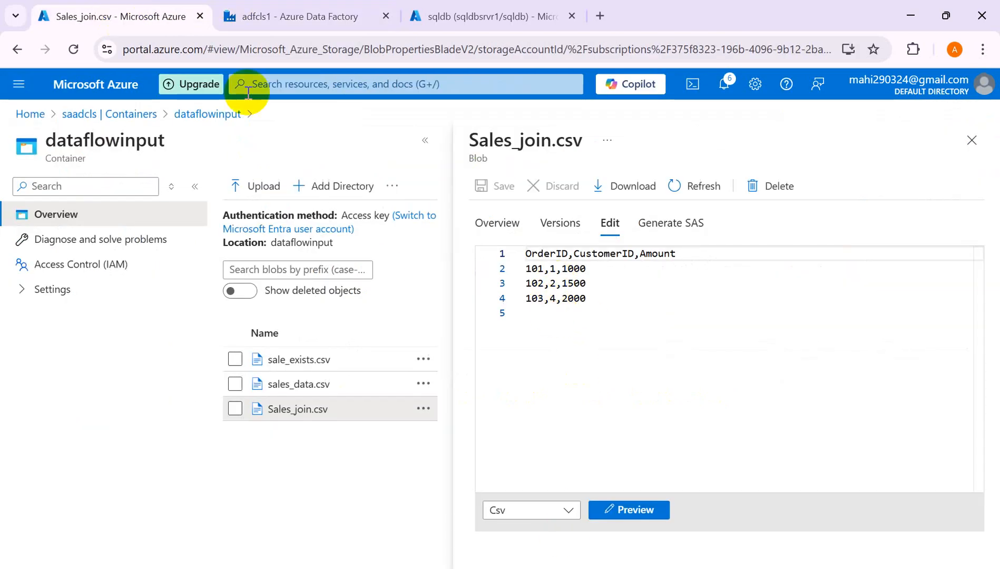
click(327, 14)
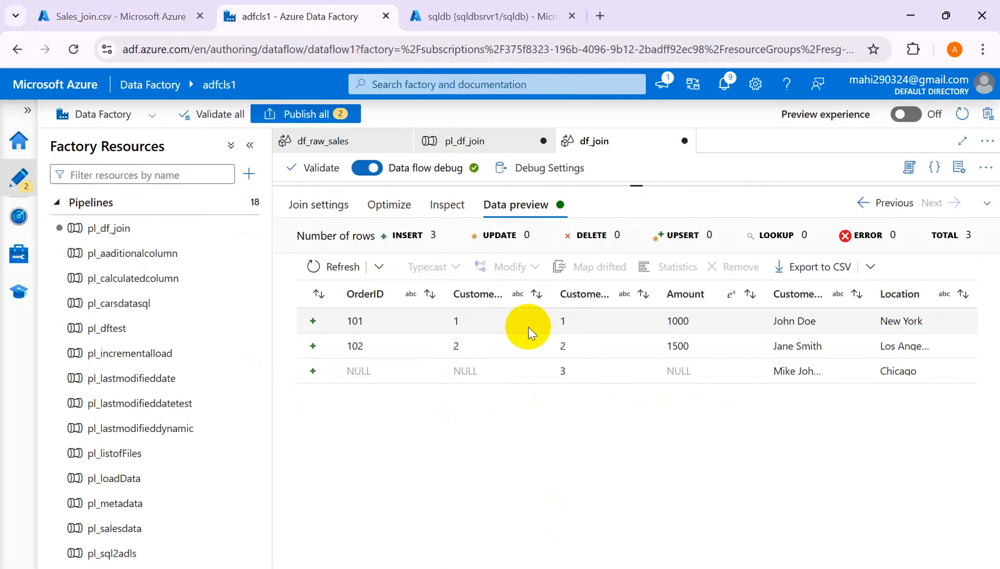
click(331, 211)
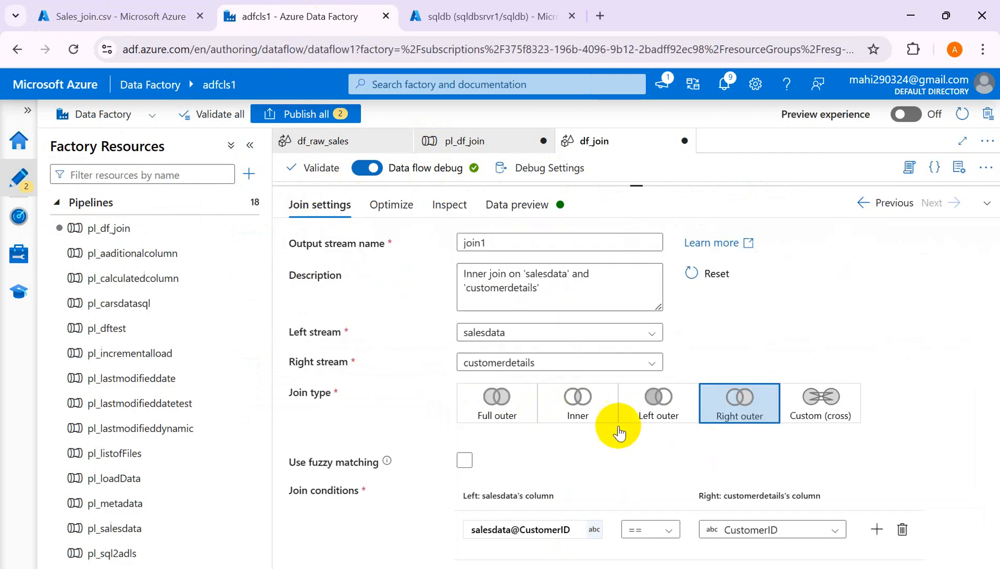
- Try Custom (cross), settle join1 on Left outer, and review its Optimize, Inspect and preview tabs
click(814, 405)
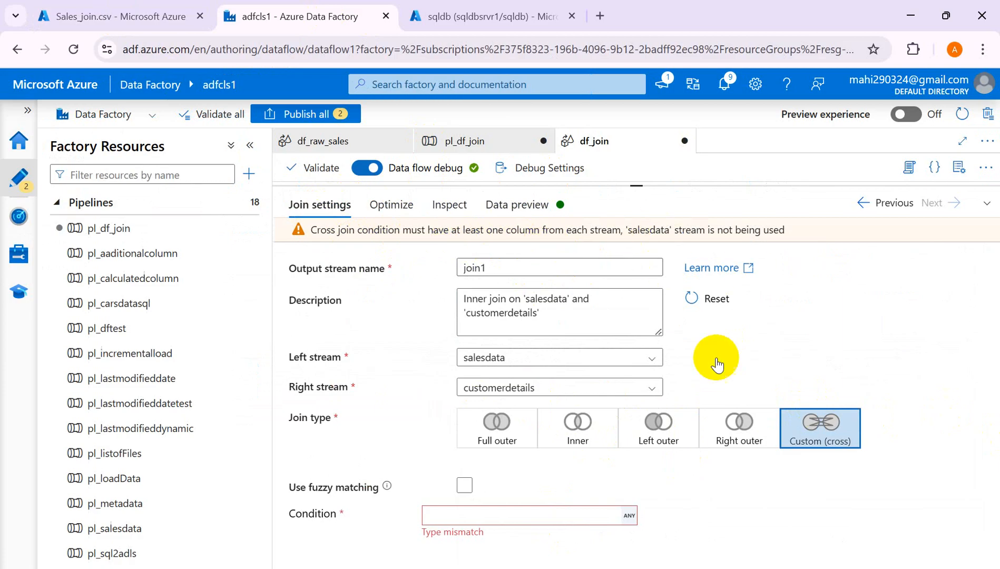
click(636, 431)
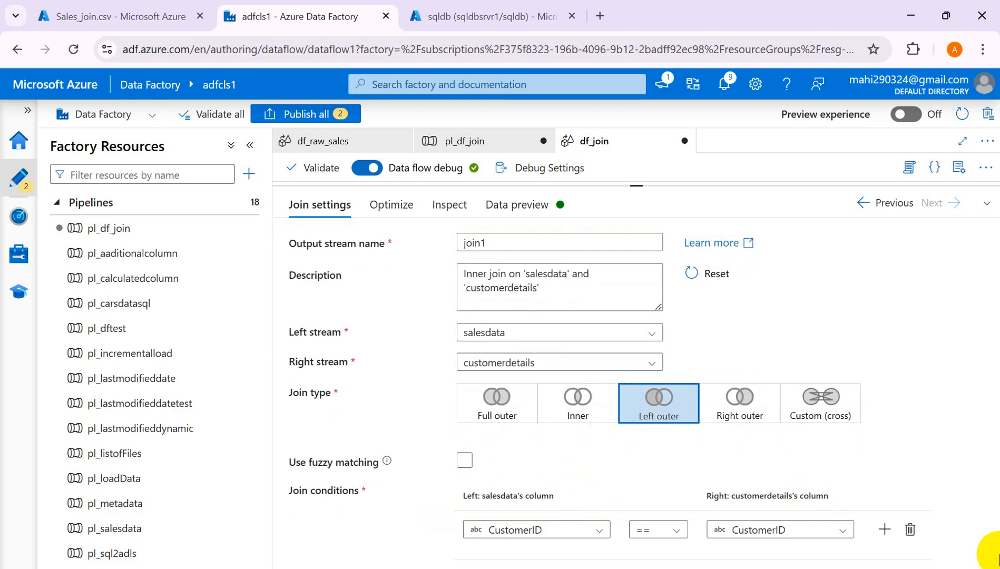
click(386, 201)
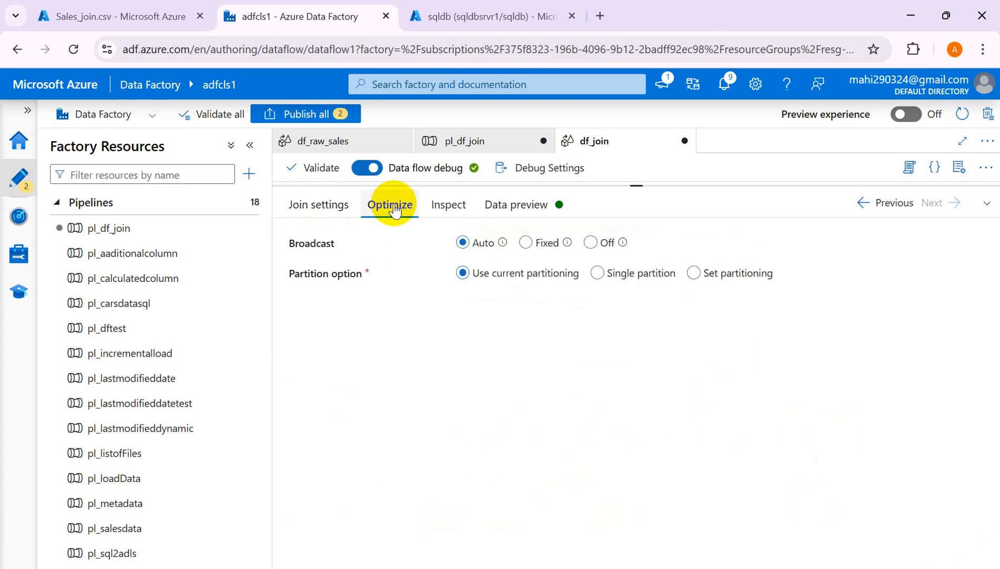
click(457, 207)
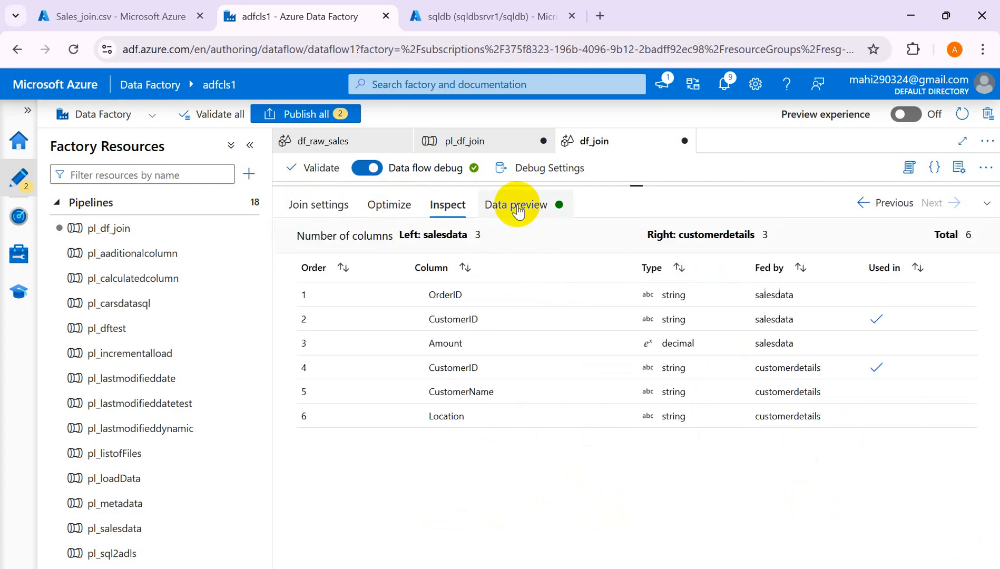
click(516, 207)
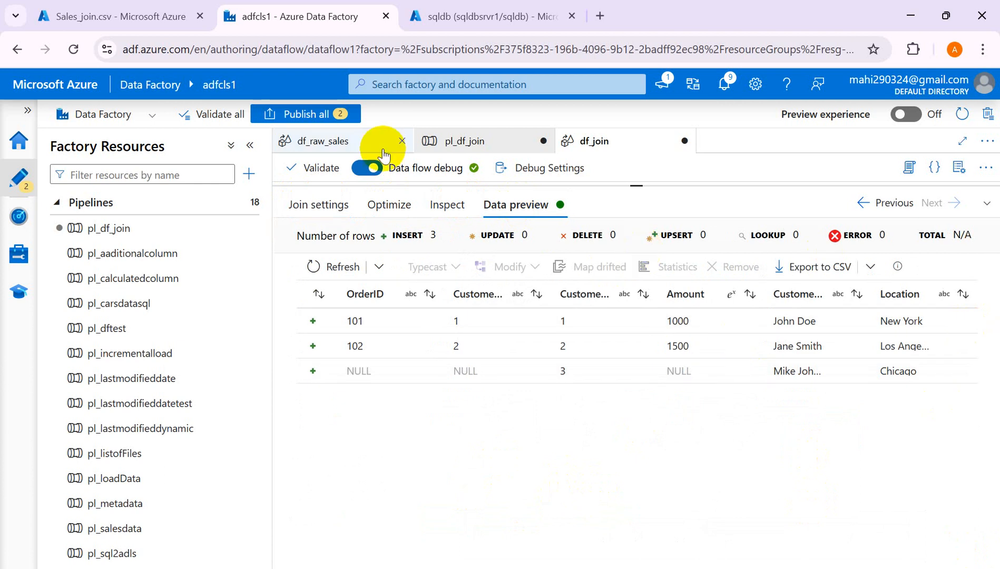
click(985, 202)
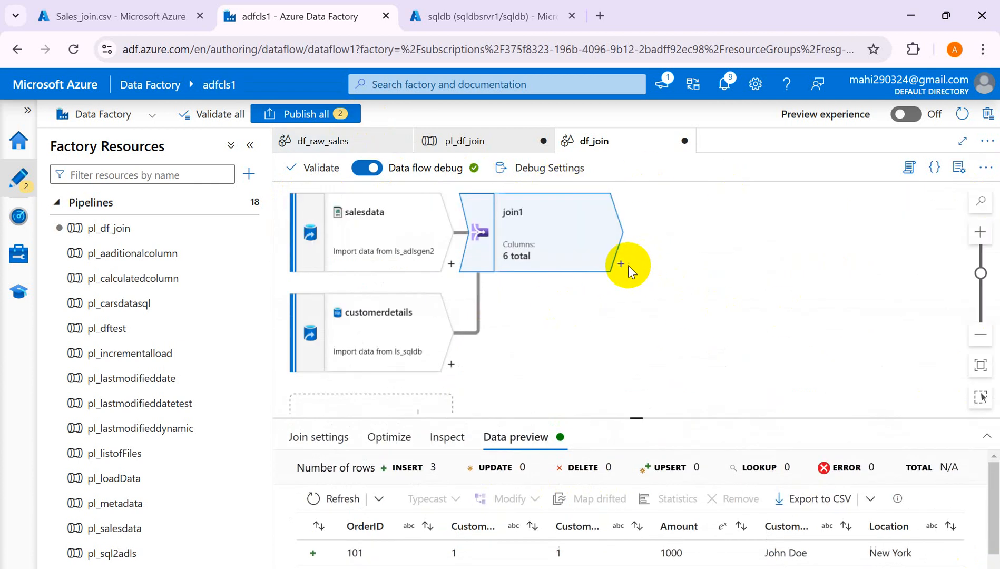
- Add a sink after join1 and set its sink type to Inline
click(621, 264)
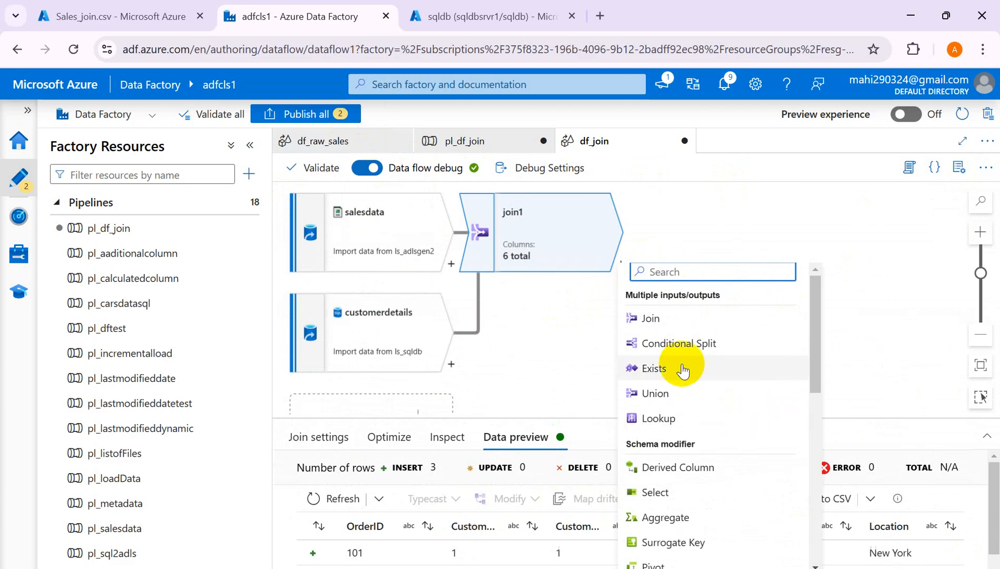
drag(815, 374, 821, 561)
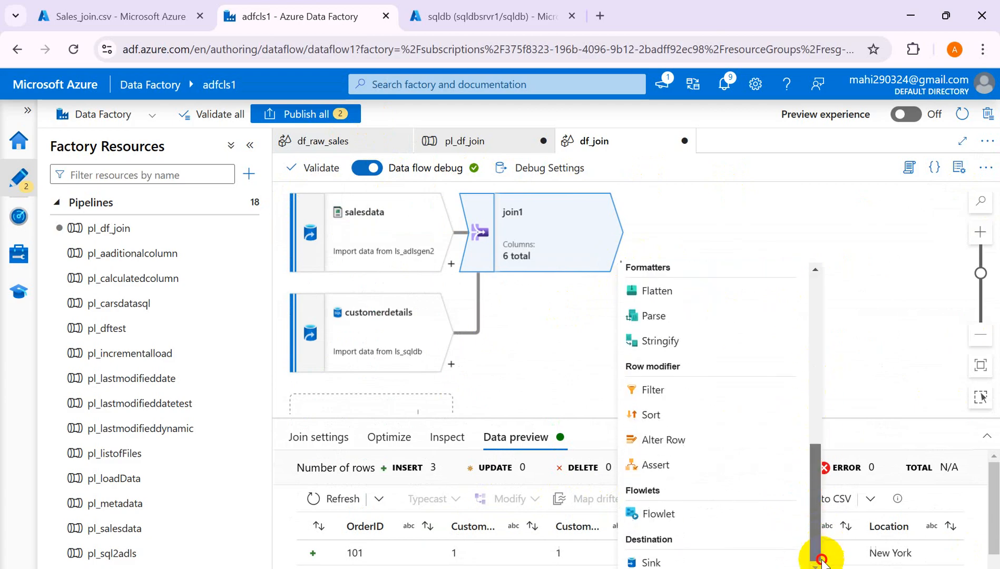
click(653, 560)
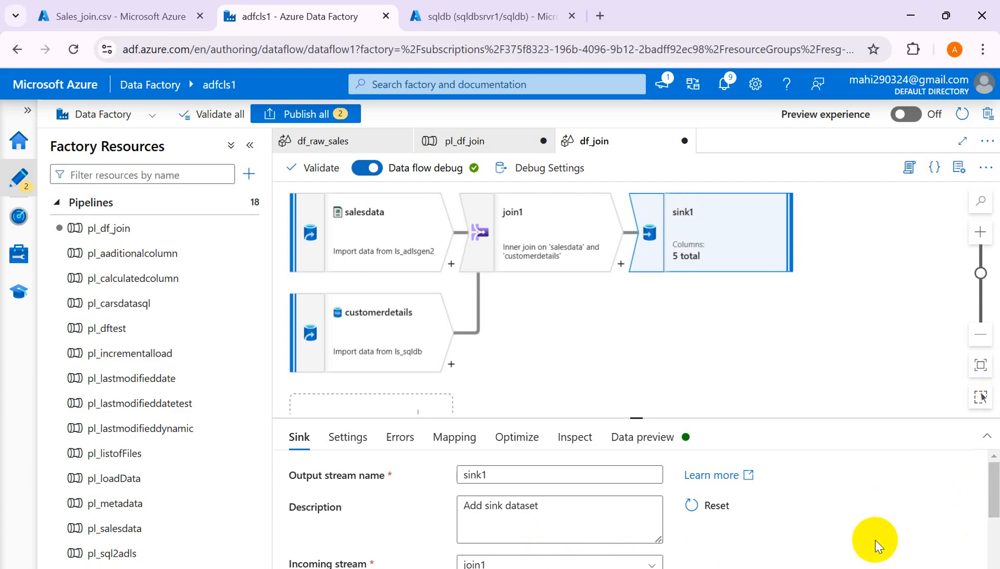
drag(994, 508, 994, 537)
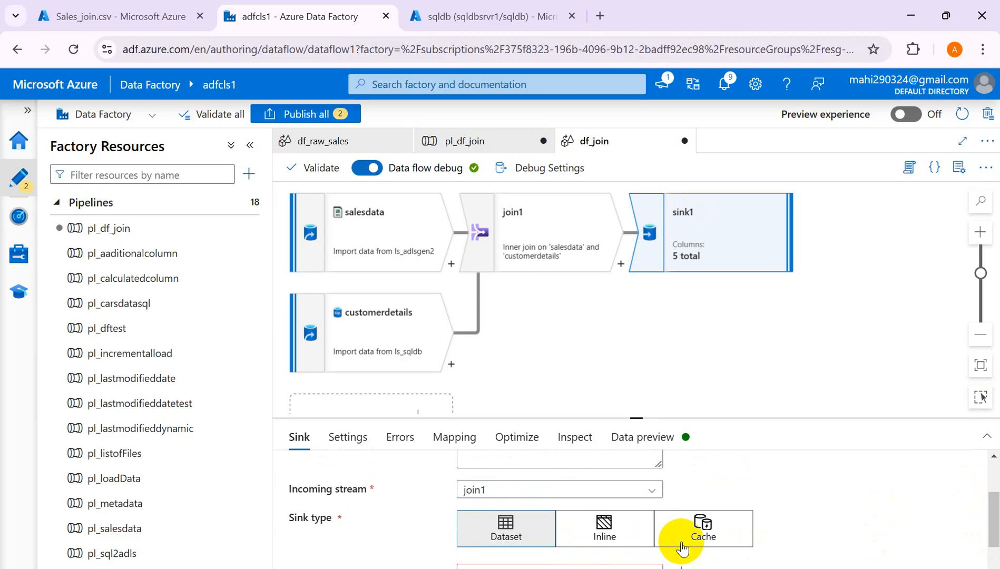
click(604, 528)
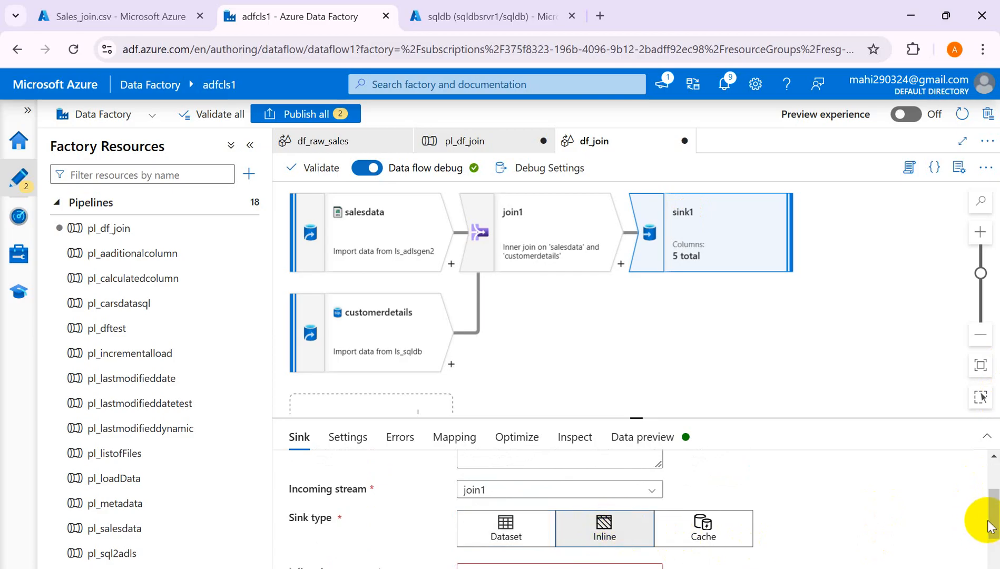
drag(994, 520, 996, 556)
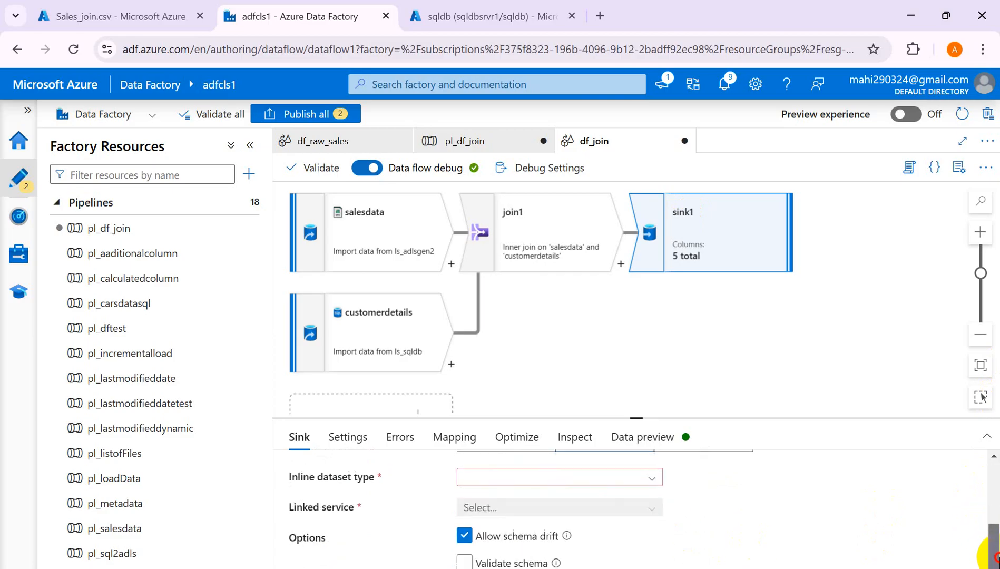
- Set the inline dataset type to DelimitedText and the linked service to ls_adlsgen2
click(653, 478)
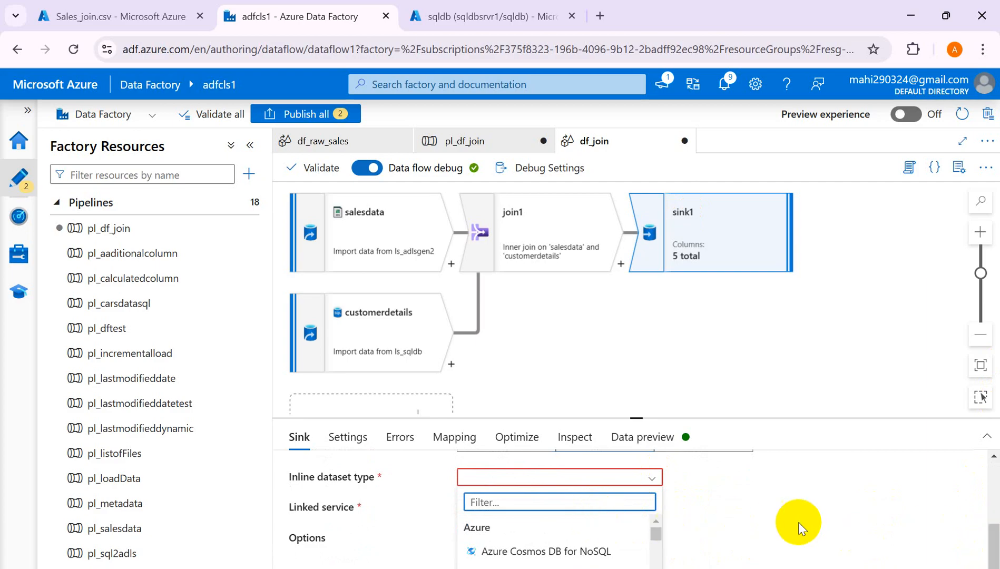
click(987, 442)
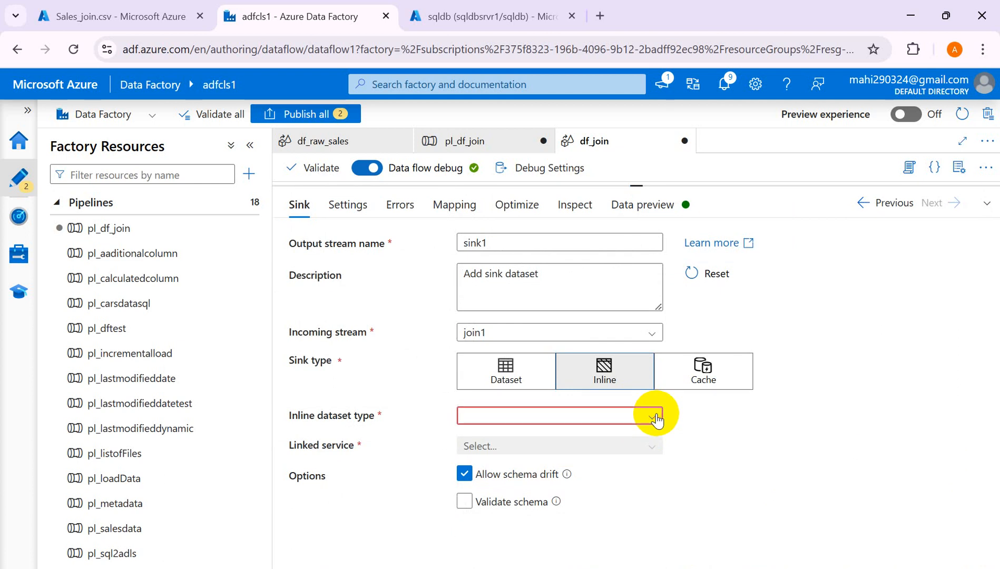
click(654, 417)
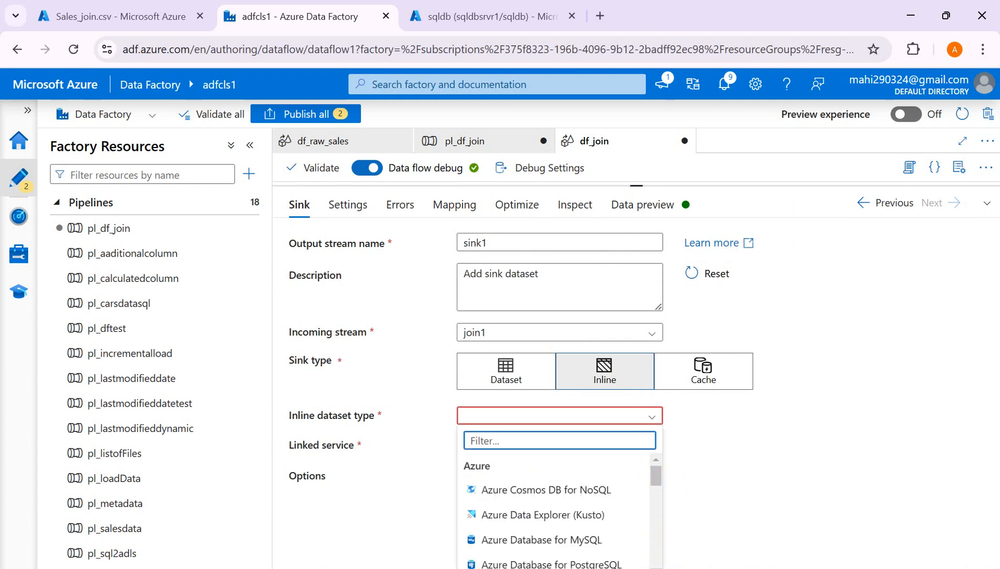
scroll(559, 511, down, 5)
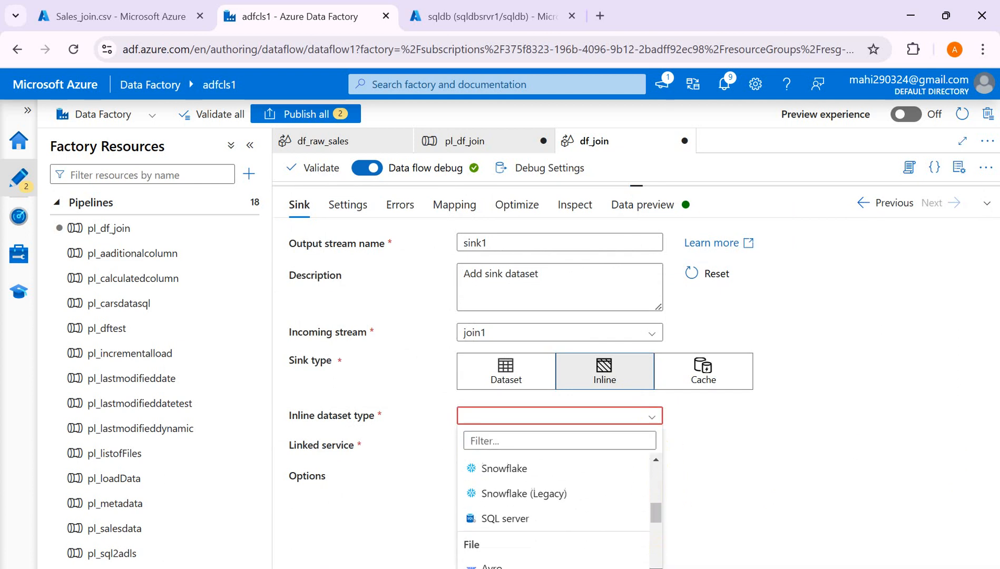
scroll(539, 500, down, 3)
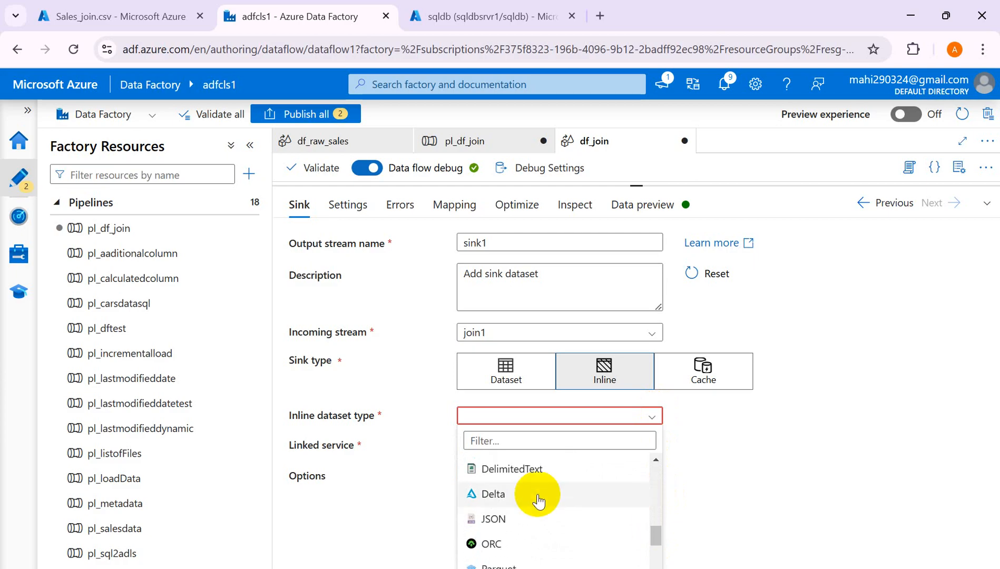
click(514, 469)
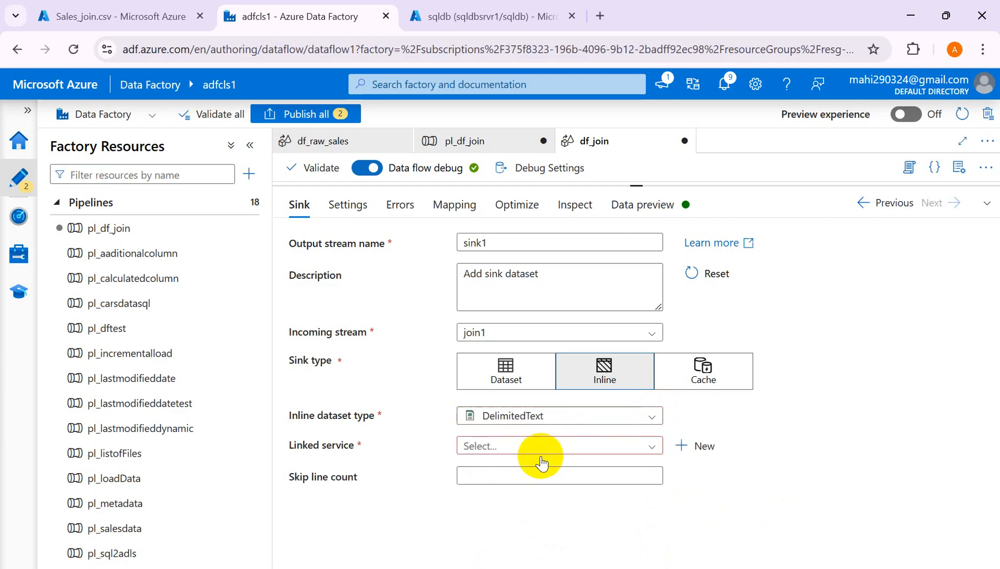
click(651, 446)
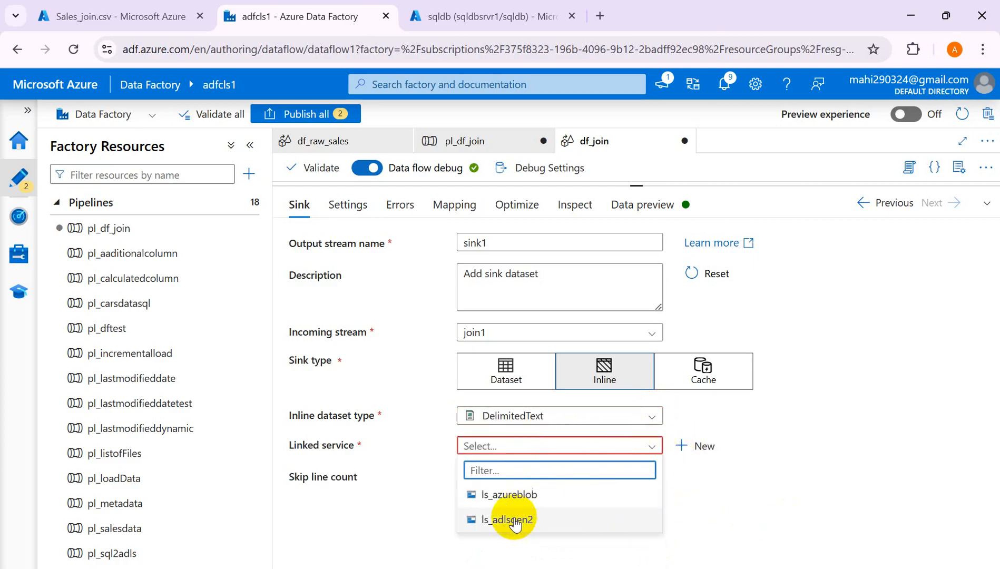
click(514, 519)
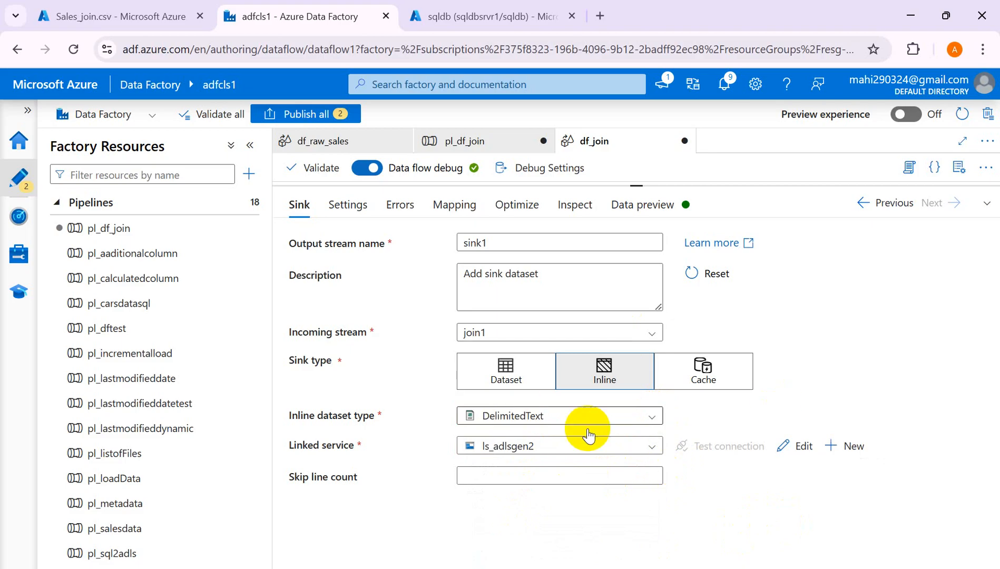
- Set sink1's folder path to the dataflowoutput container
click(356, 207)
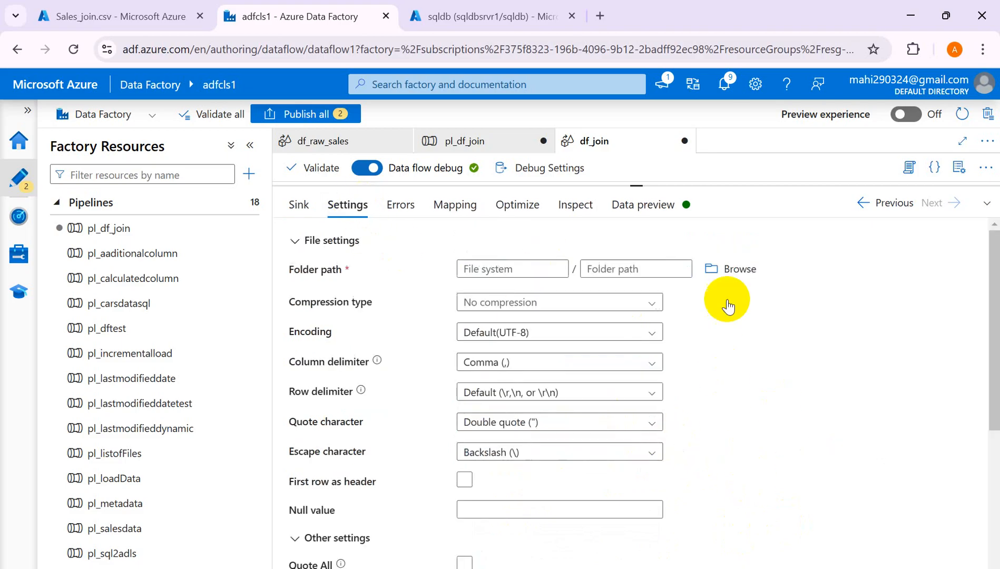
click(732, 271)
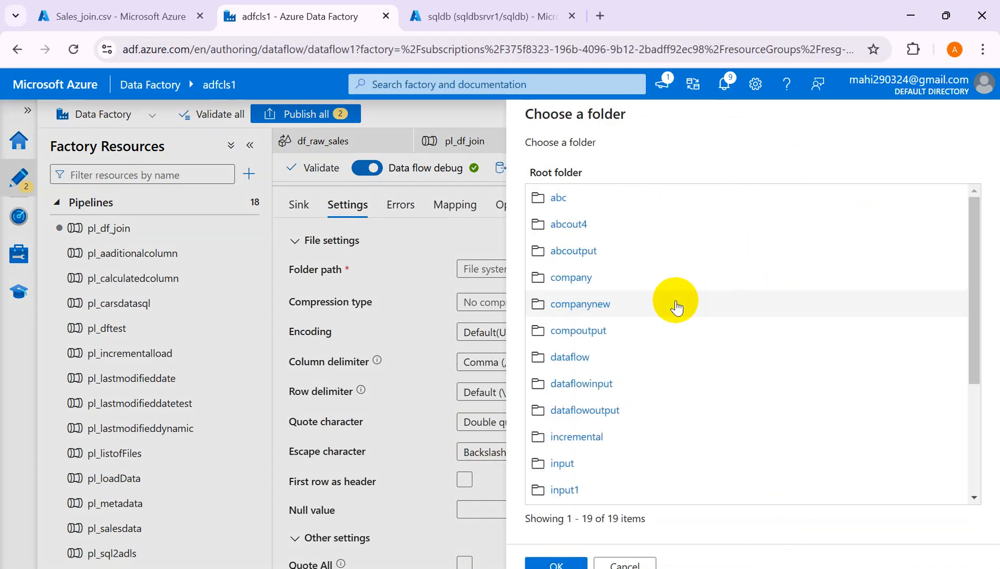
click(604, 416)
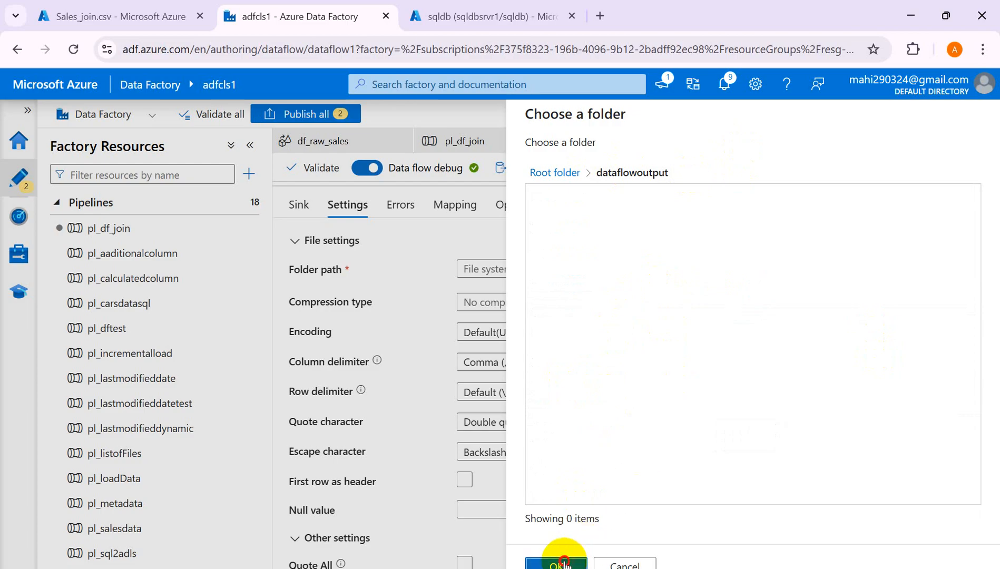
click(563, 562)
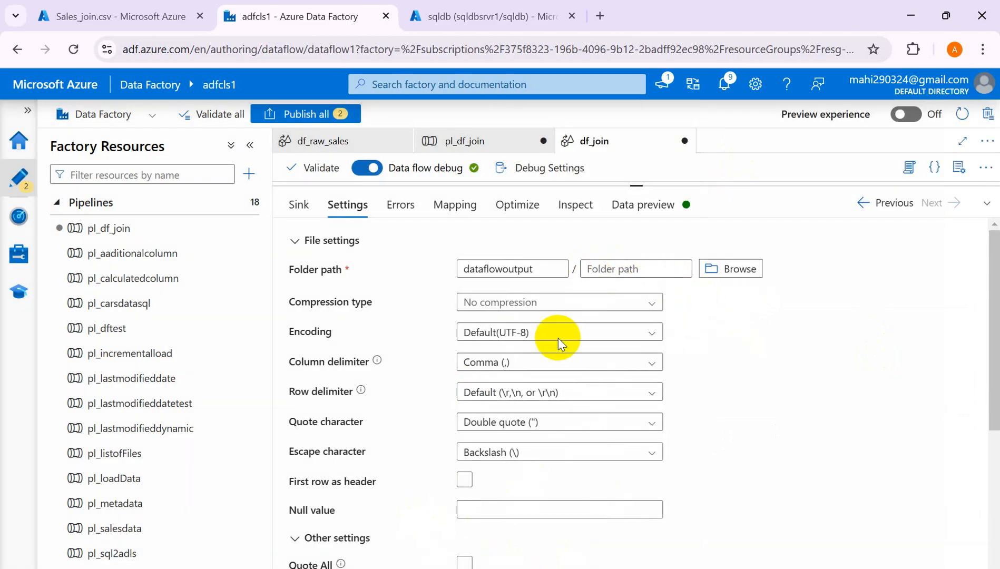
- Enable First row as header in sink1's settings
click(393, 207)
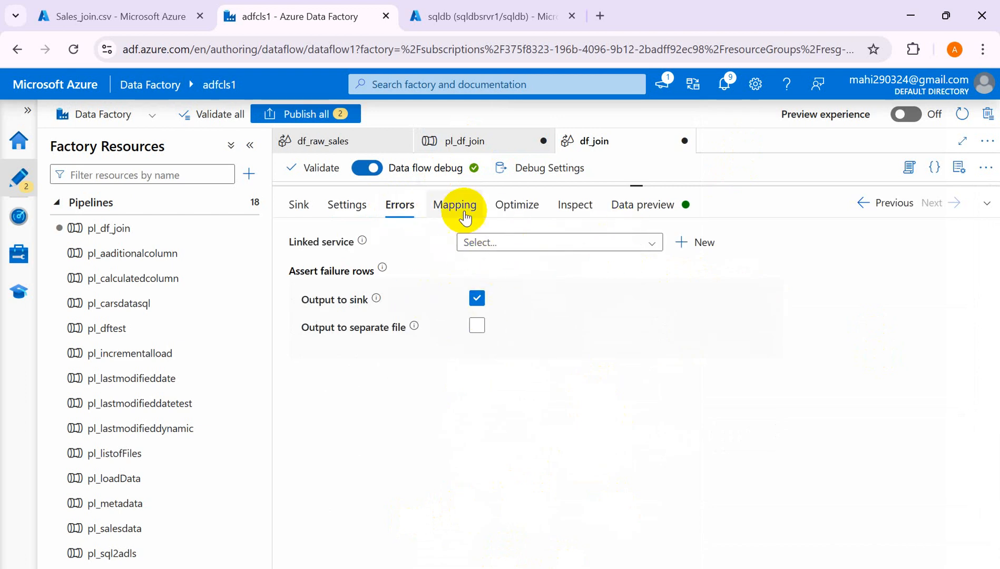
click(349, 207)
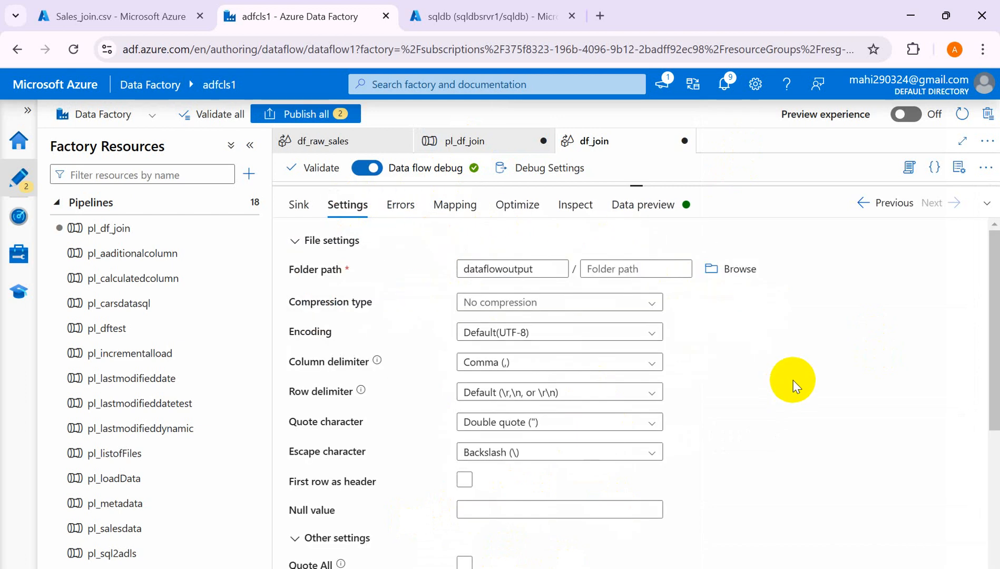
drag(994, 369, 984, 436)
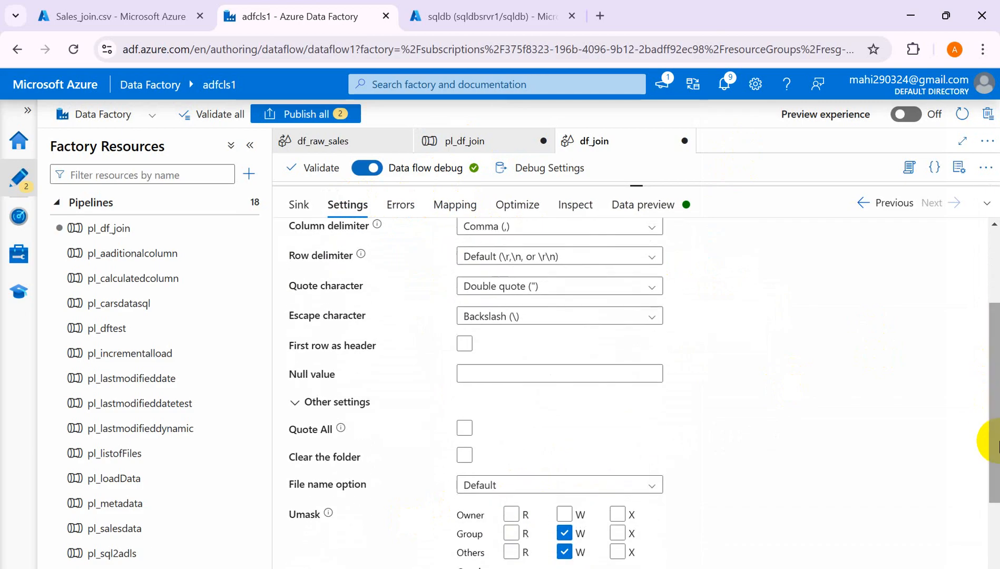
click(463, 345)
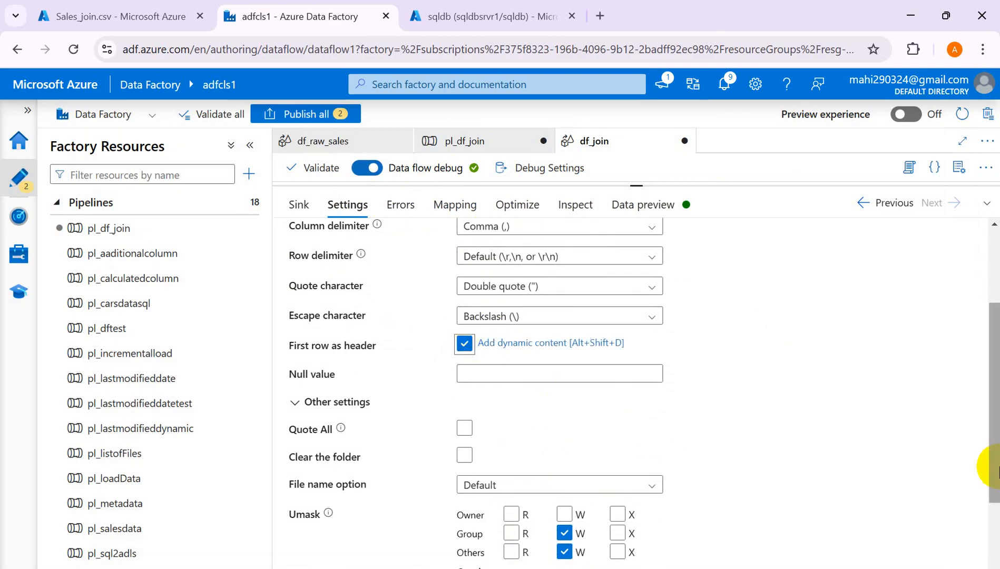
drag(994, 490, 982, 358)
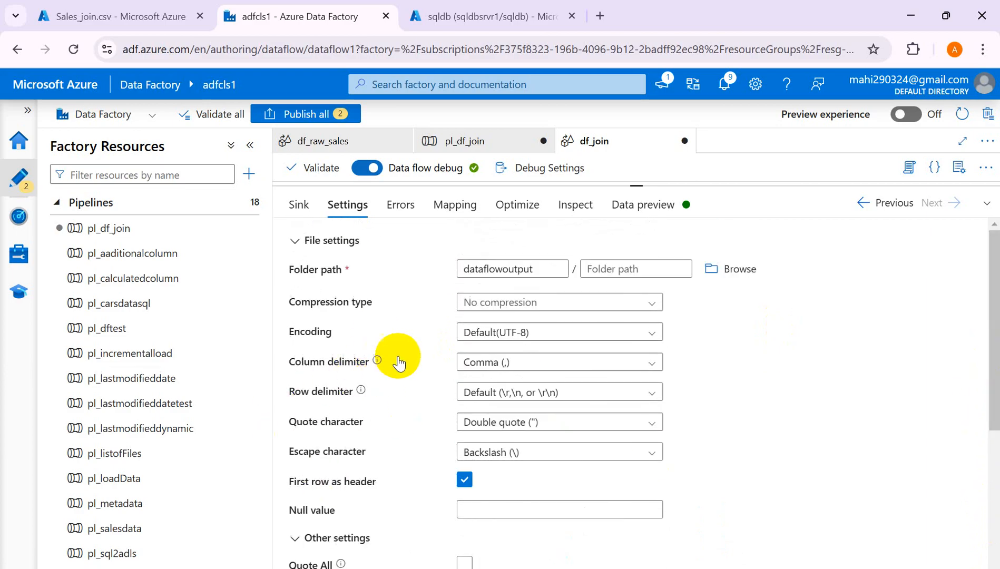
click(399, 209)
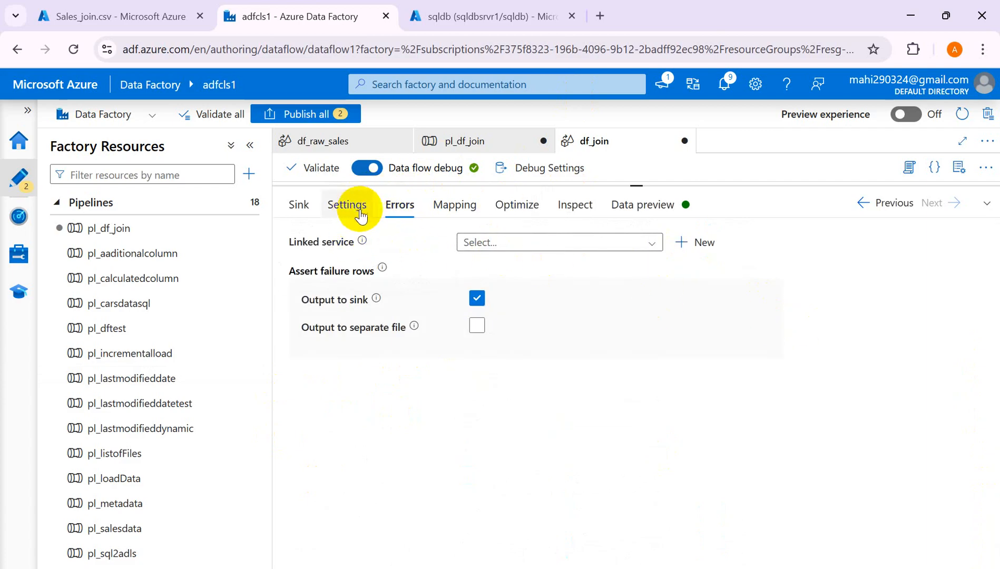
- Write the sink's assert failure rows to a separate file through the ls_adlsgen2 linked service
click(650, 243)
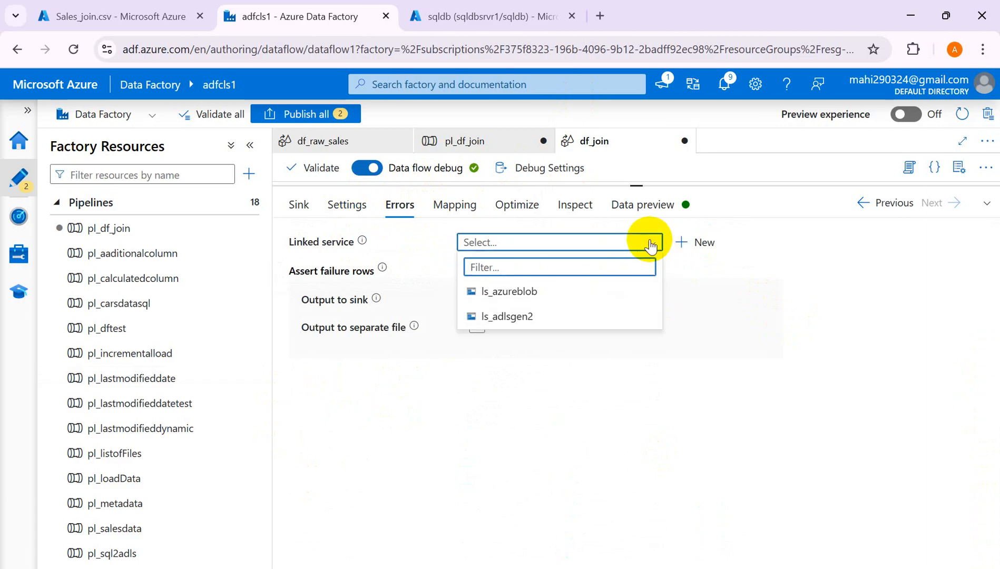
click(500, 316)
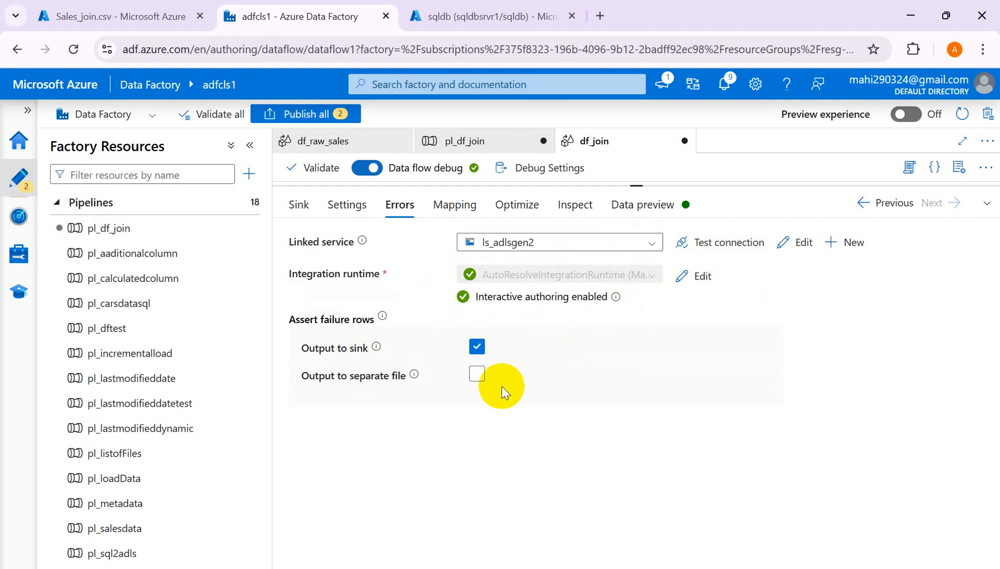
click(475, 375)
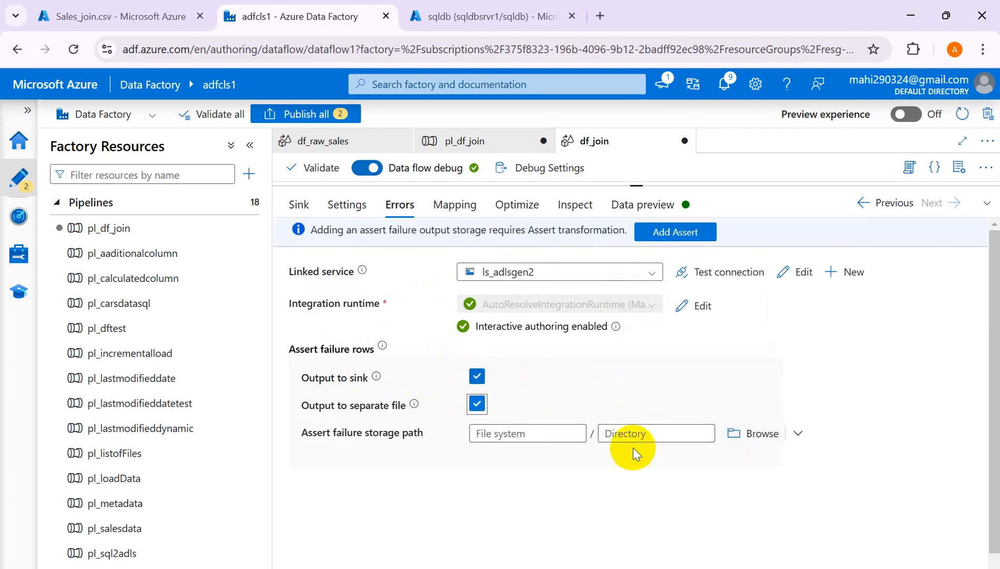
- Set the error file location to dataflowoutput/errorlog, then view the sink's column mapping
click(757, 435)
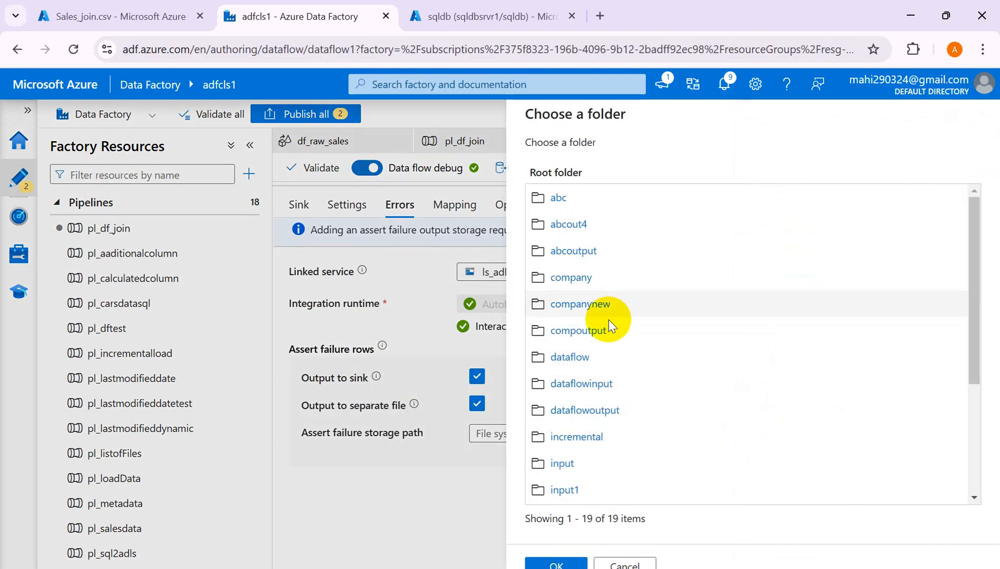
click(573, 412)
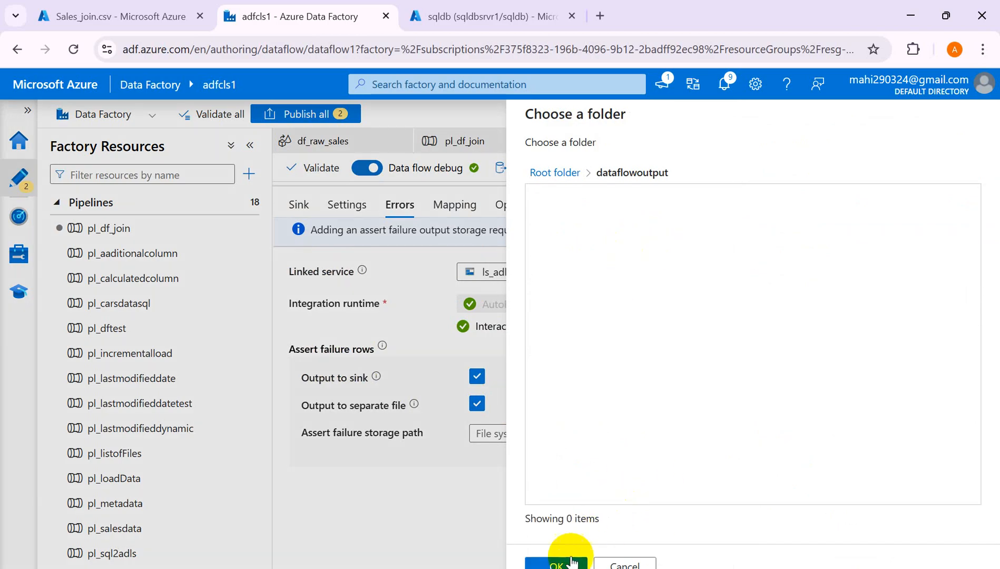
click(564, 563)
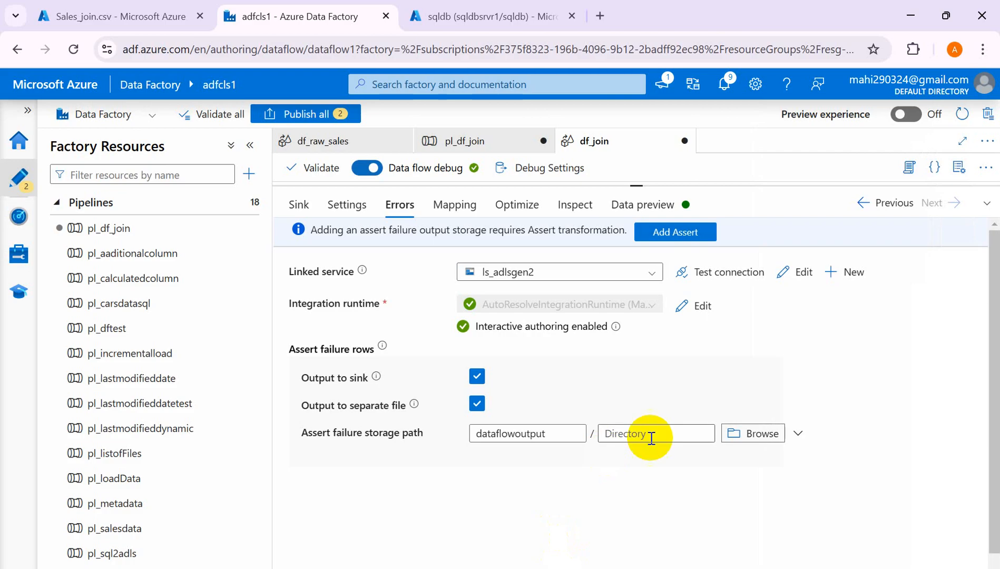
click(633, 435)
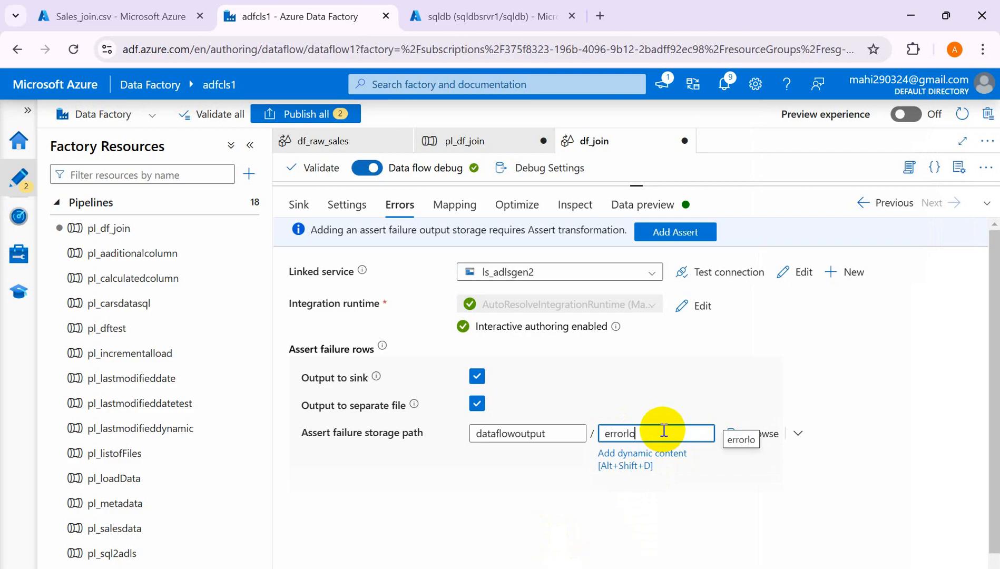
click(772, 490)
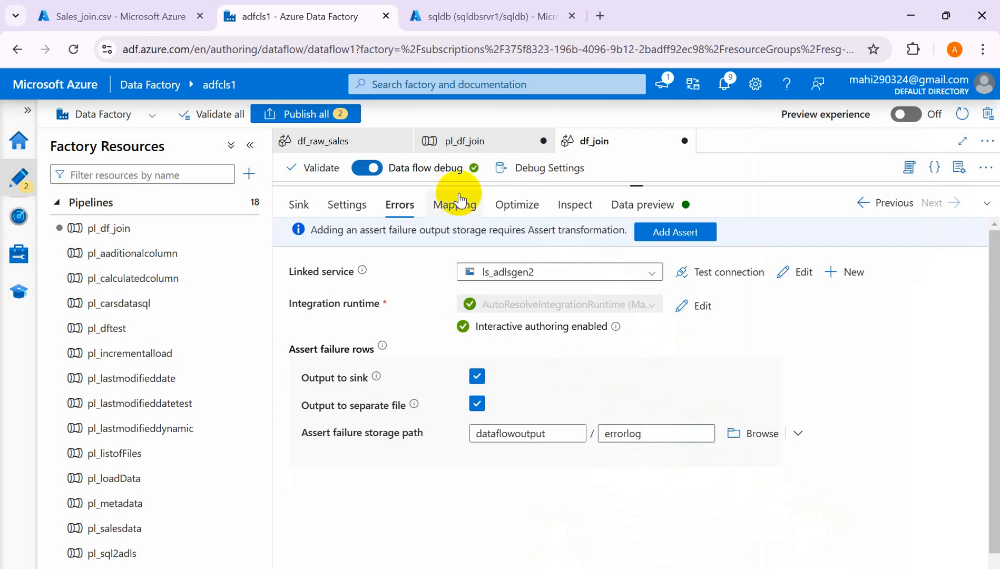
click(448, 211)
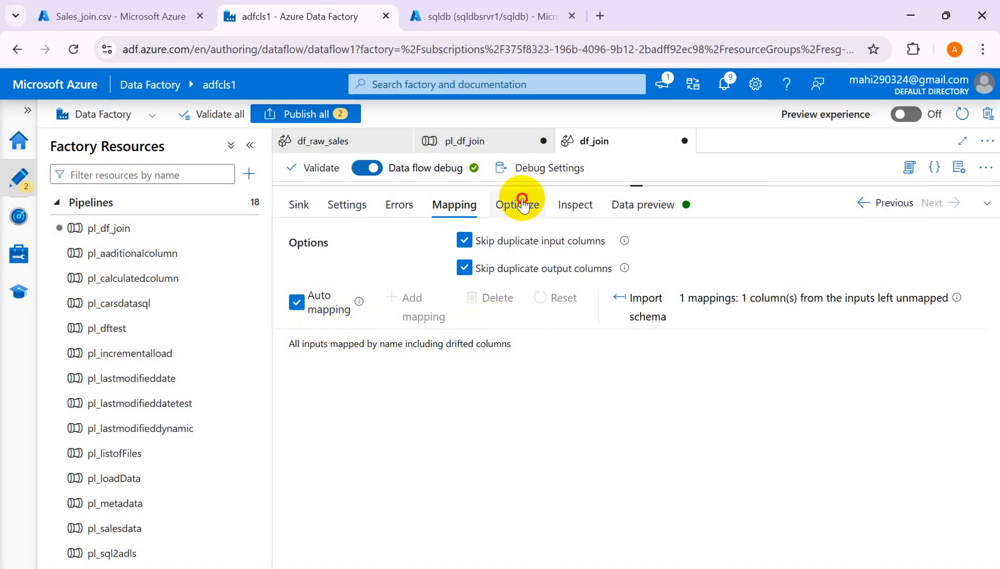
- Preview sink1's output: orders 101–103 joined, with order 103 having NULL customer details
click(523, 206)
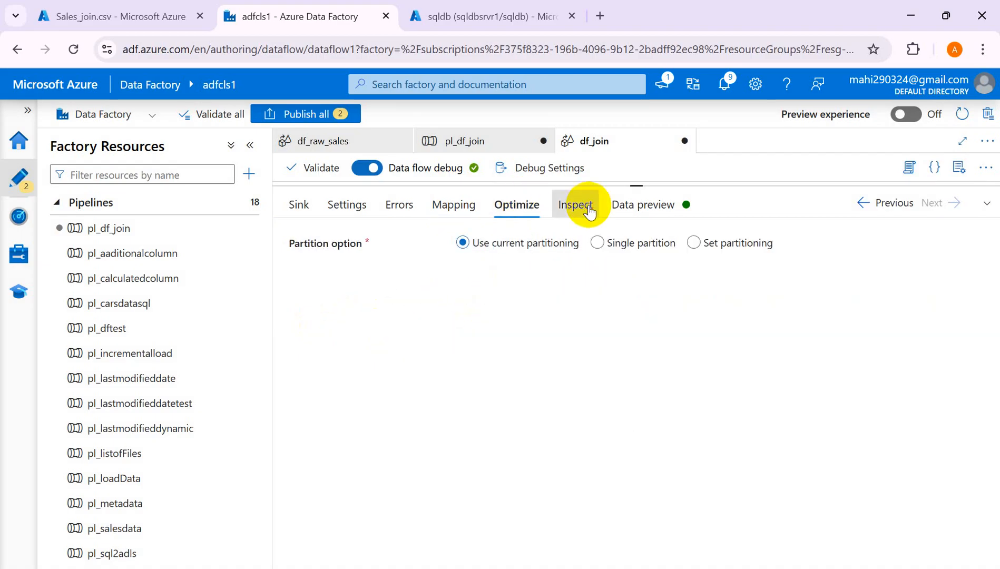
click(579, 206)
click(643, 213)
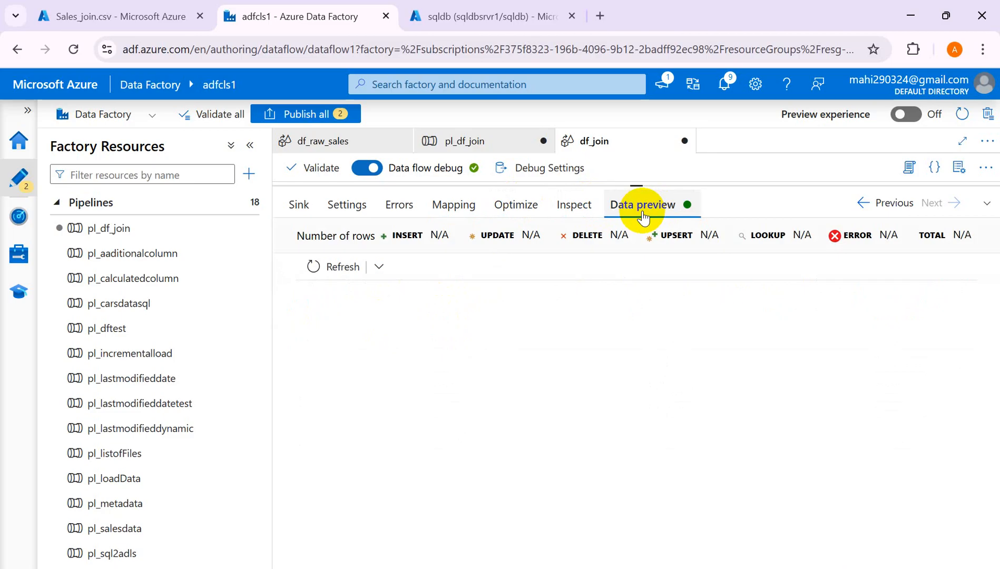
click(334, 273)
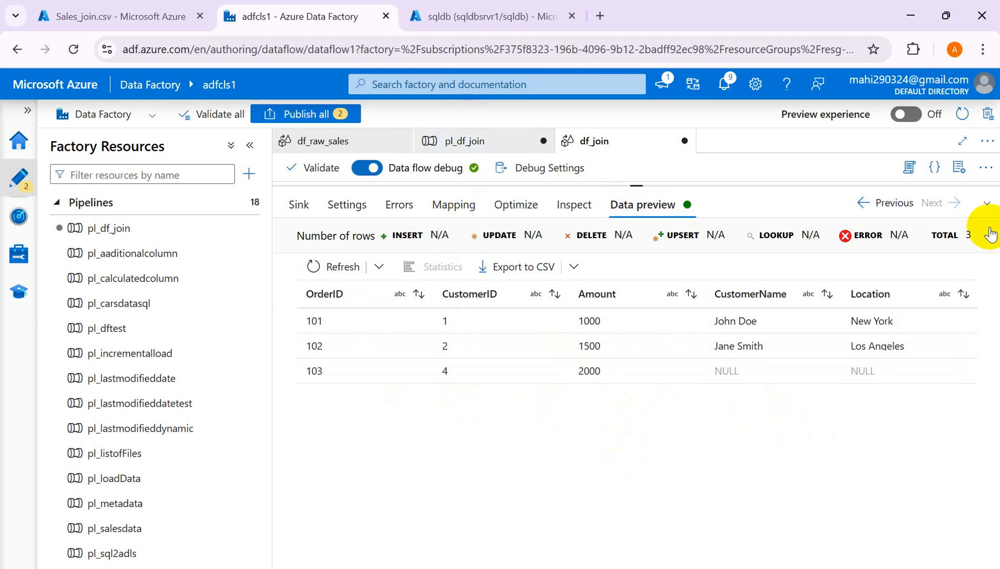
click(990, 204)
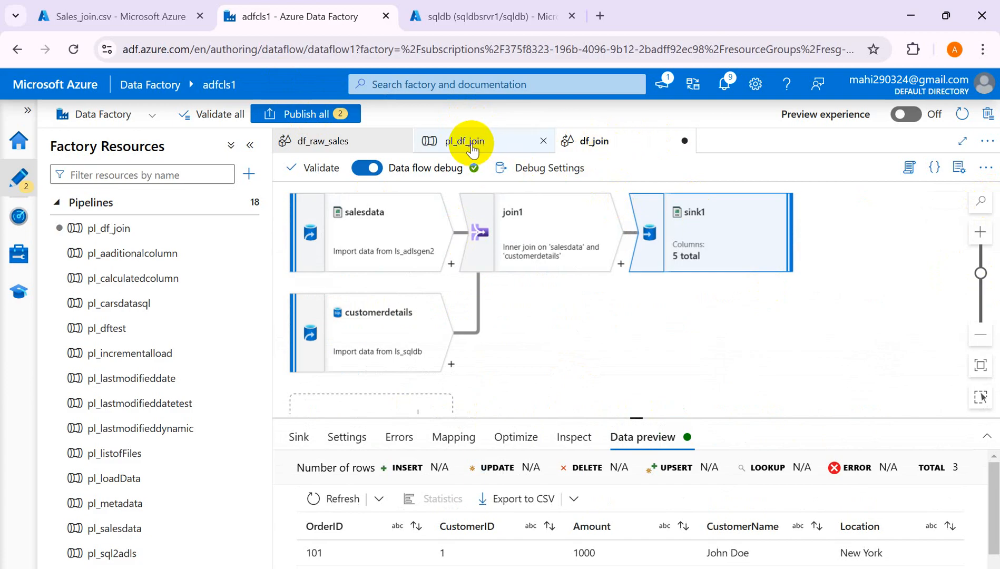
- Publish all pending pl_df_join and df_join changes, then return to the pl_df_join pipeline
click(293, 114)
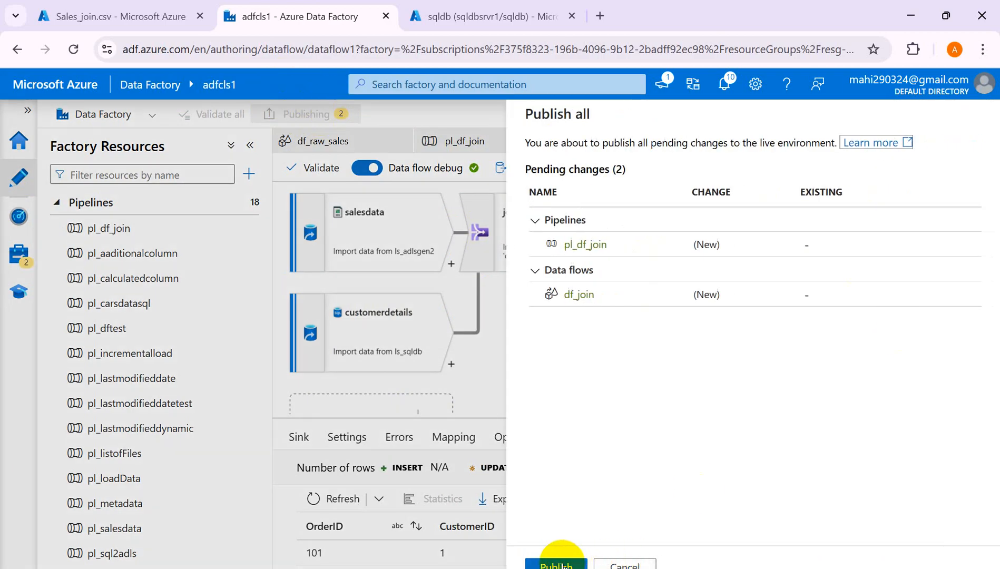
click(556, 564)
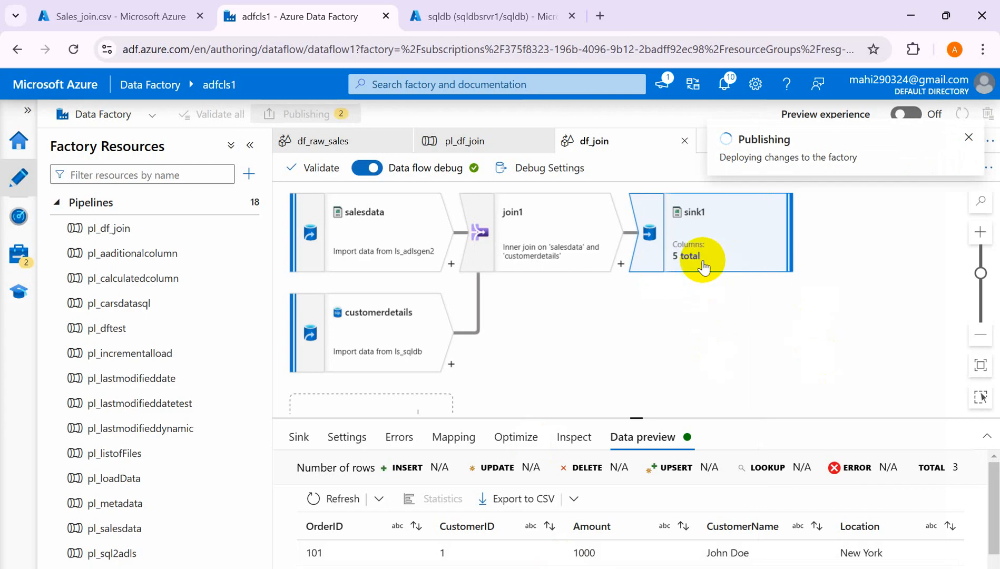
click(450, 143)
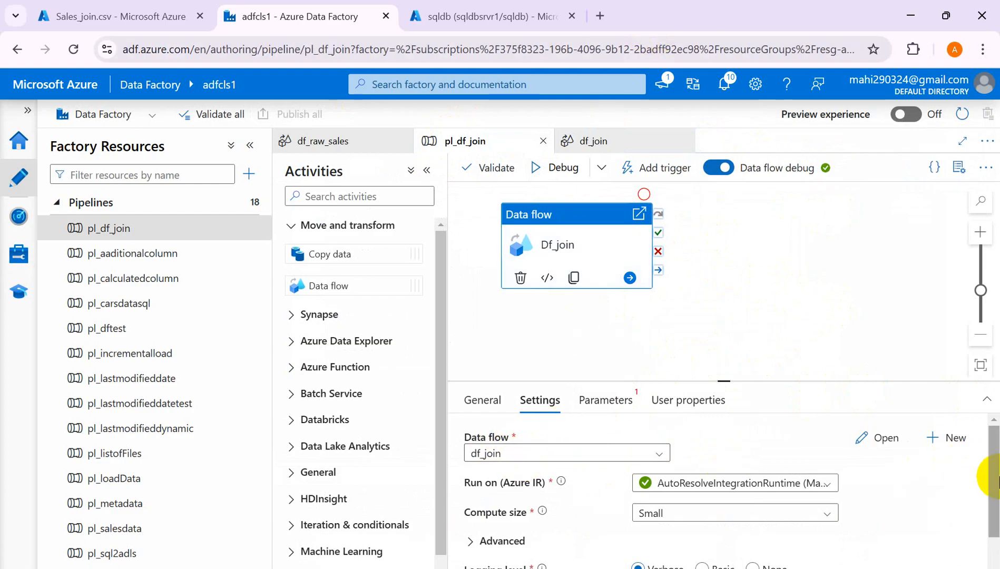
- Reposition the Df_join Data flow activity on the canvas and review its parameters and properties
drag(991, 486, 989, 437)
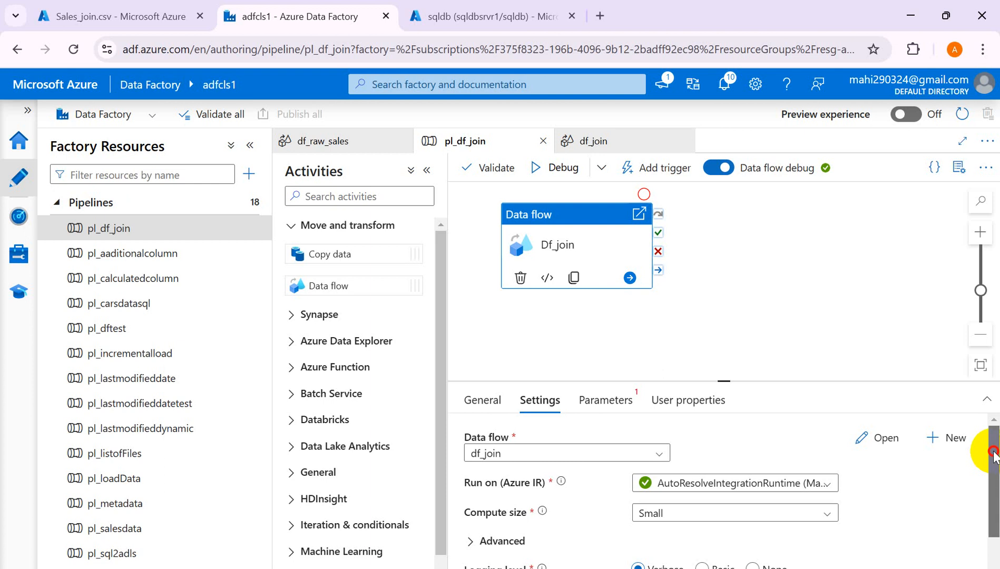
click(606, 403)
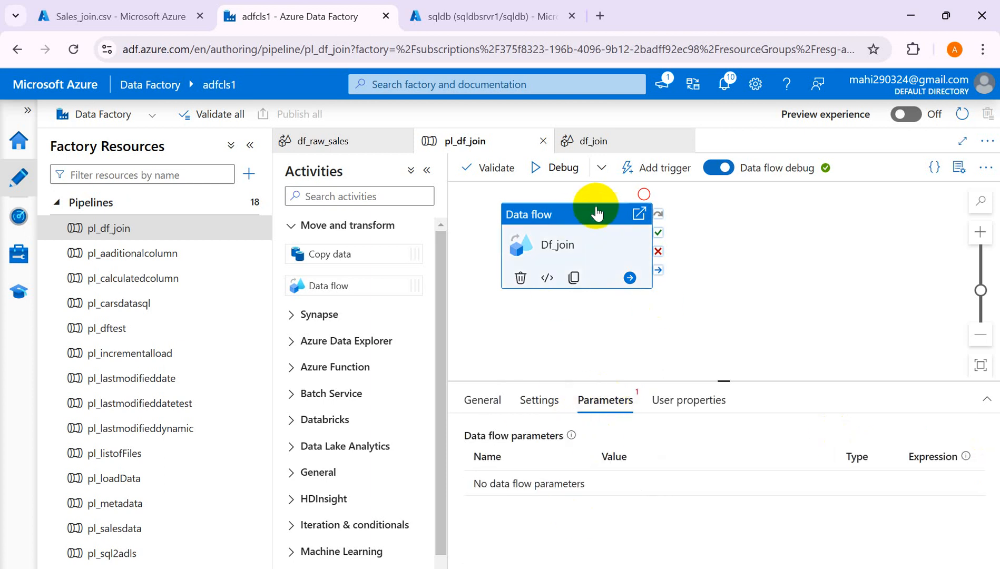
drag(592, 211, 703, 230)
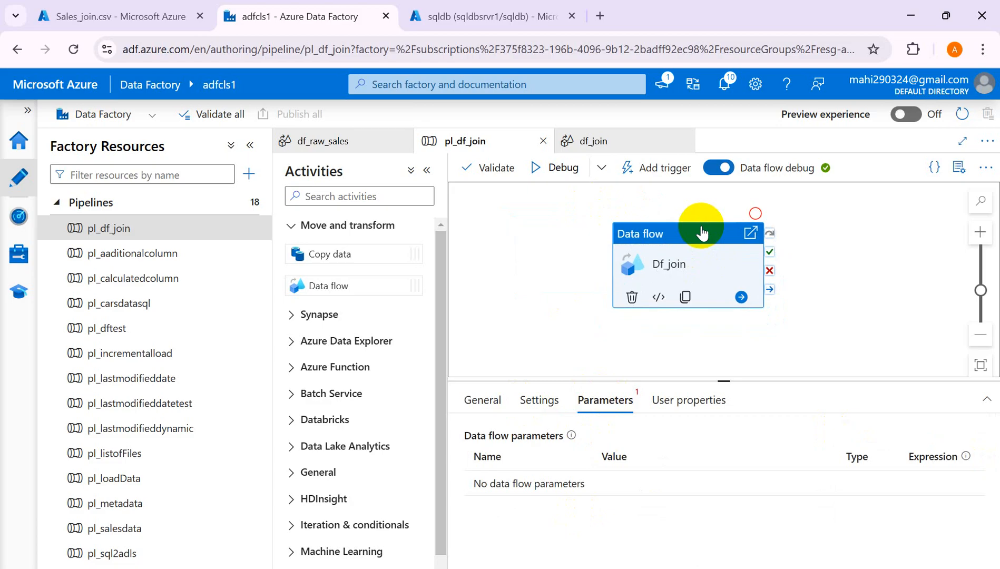
drag(702, 232, 702, 232)
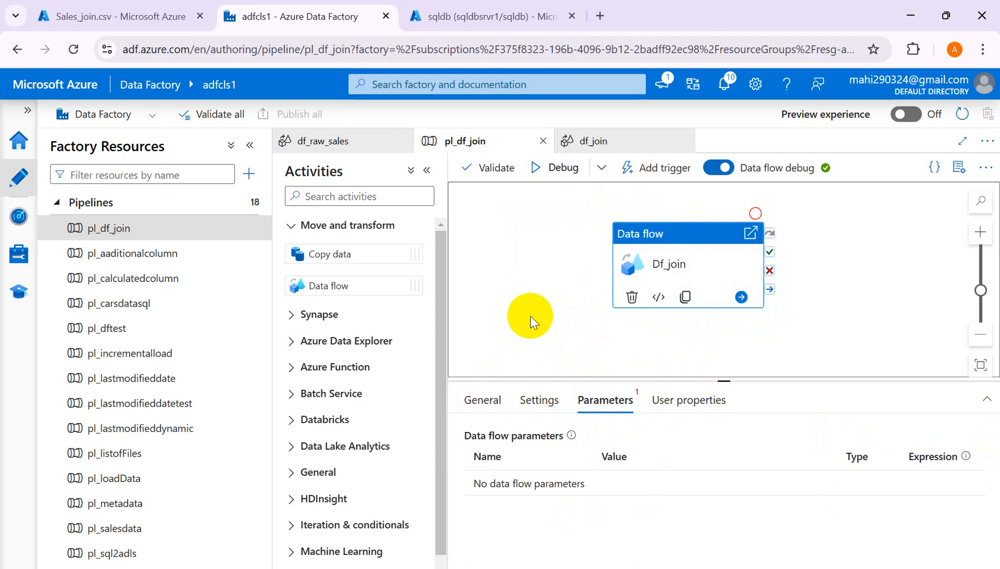
click(480, 408)
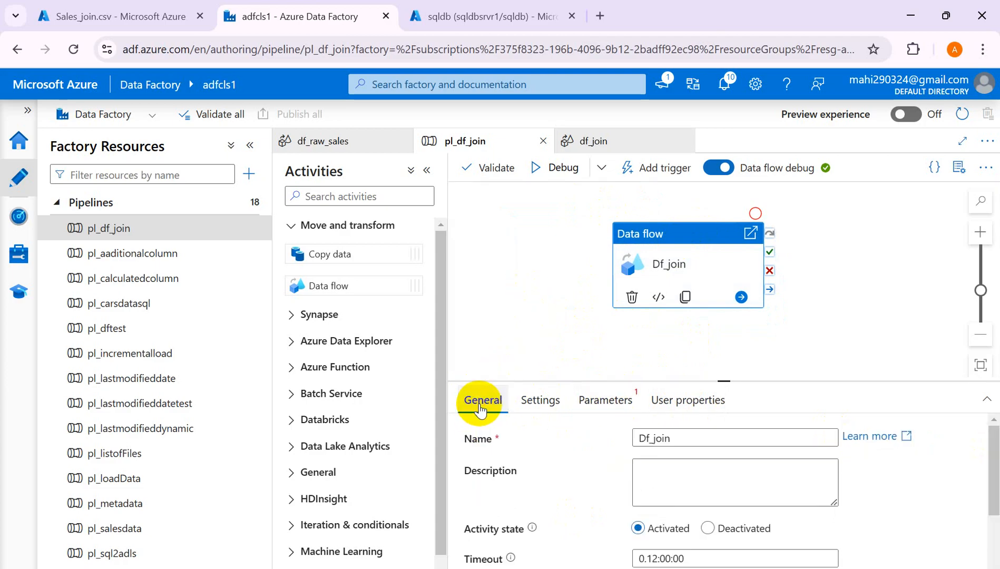
click(502, 322)
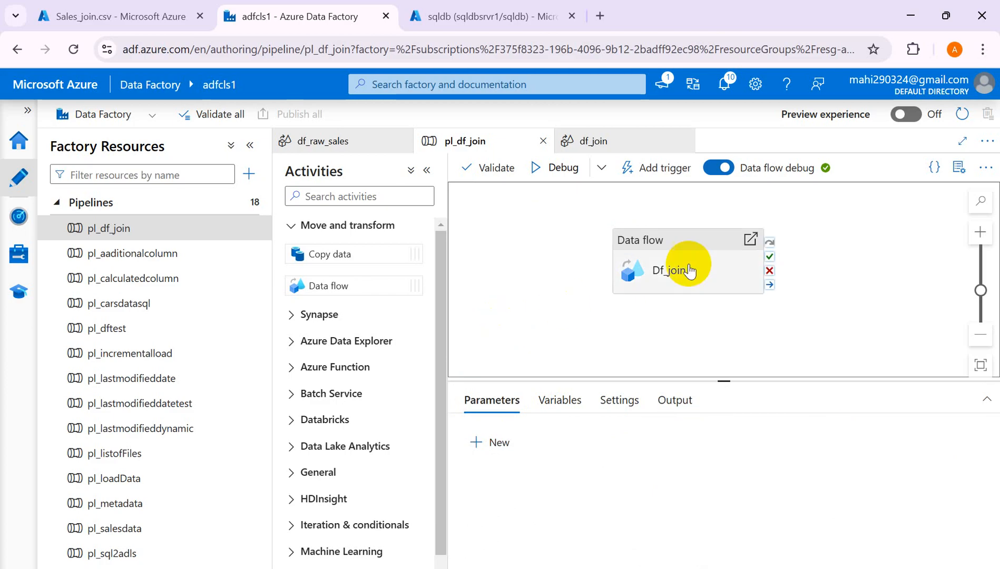
- Add a pipeline String parameter Run with default value True
click(493, 442)
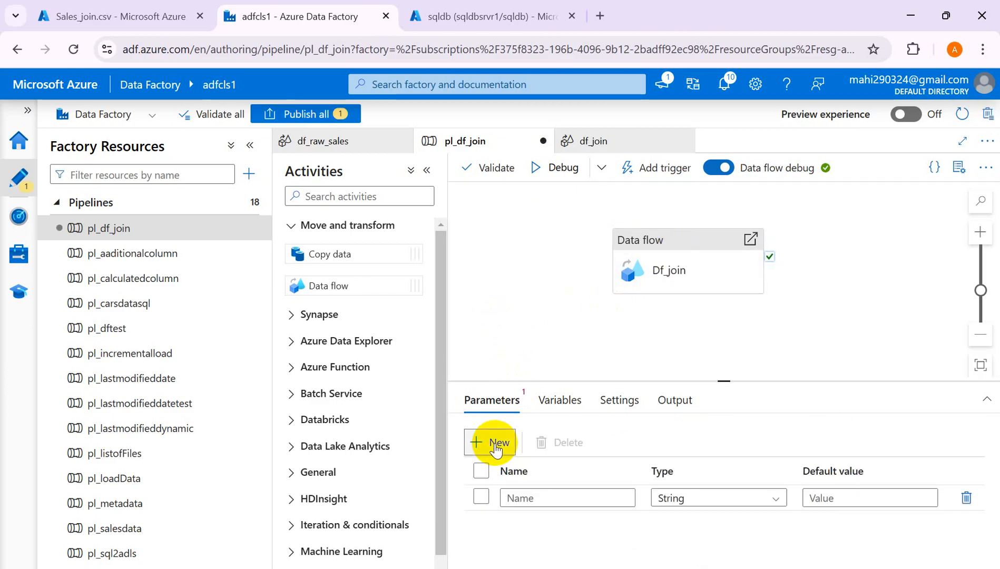
click(519, 497)
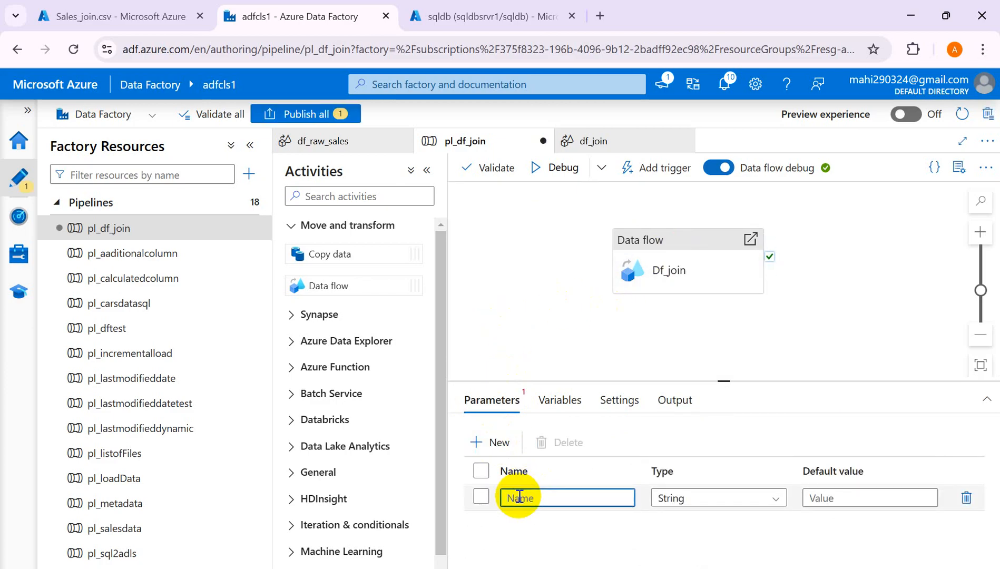
click(837, 498)
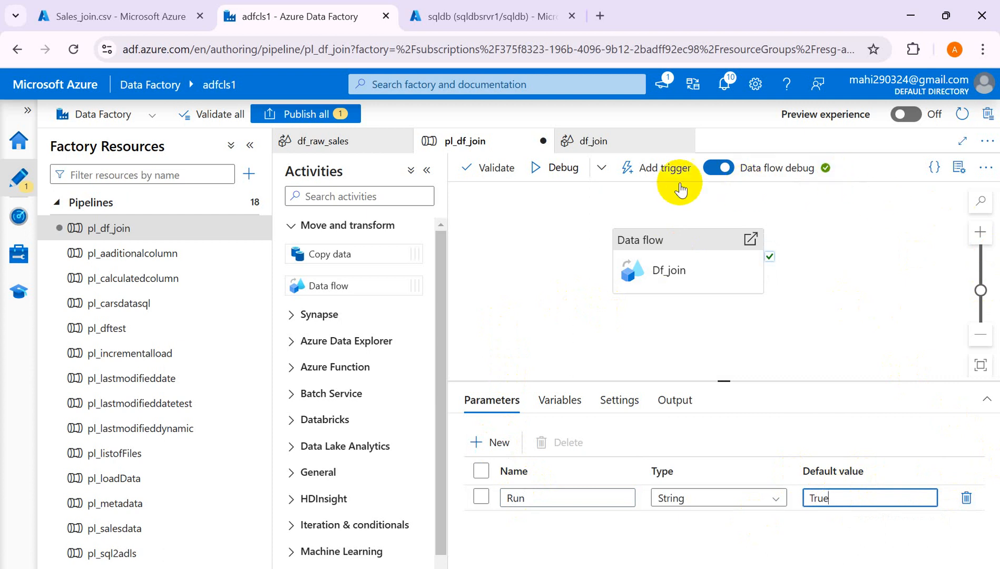
click(674, 270)
click(606, 403)
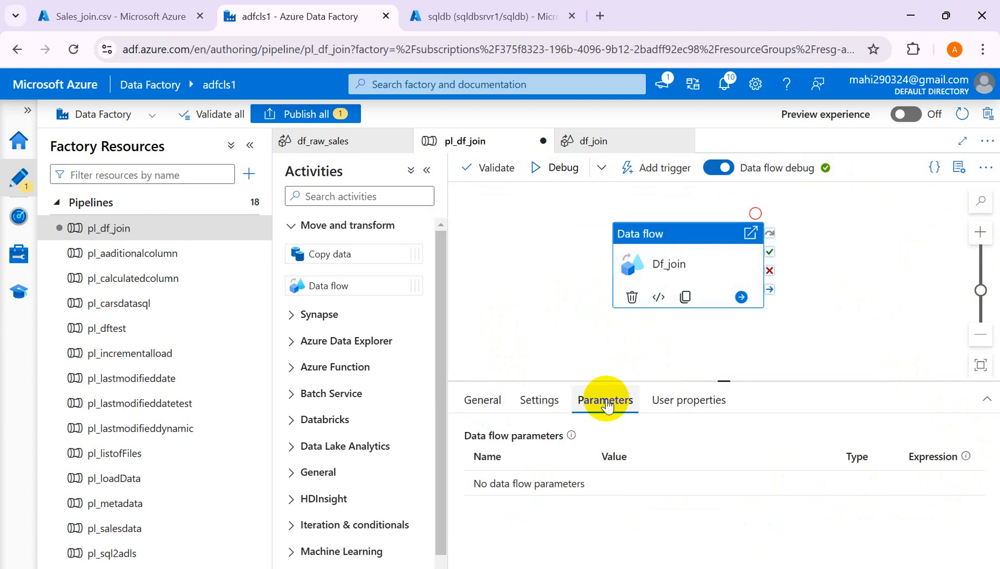
- Start a debug run of pl_df_join with Run set to True
click(541, 173)
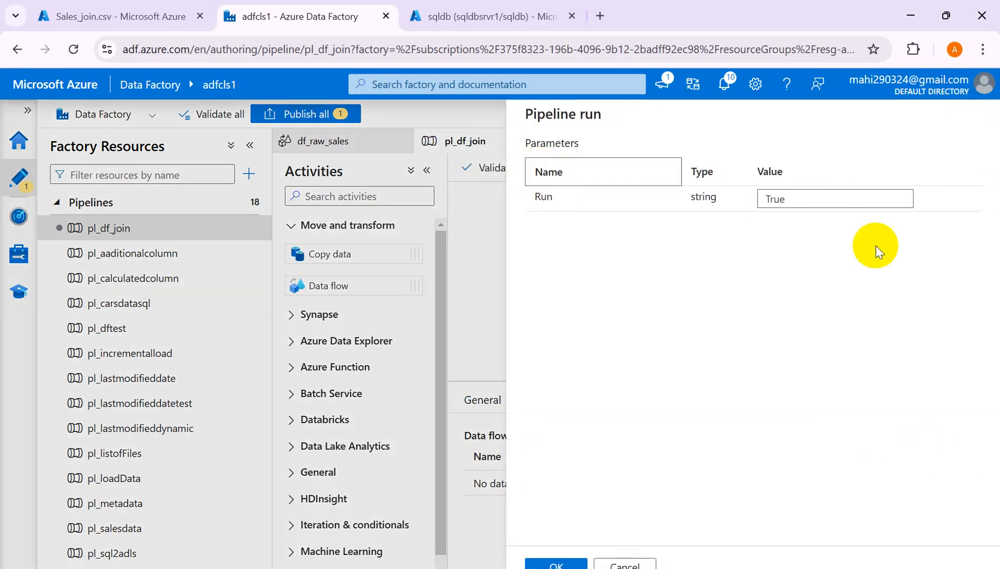
click(556, 563)
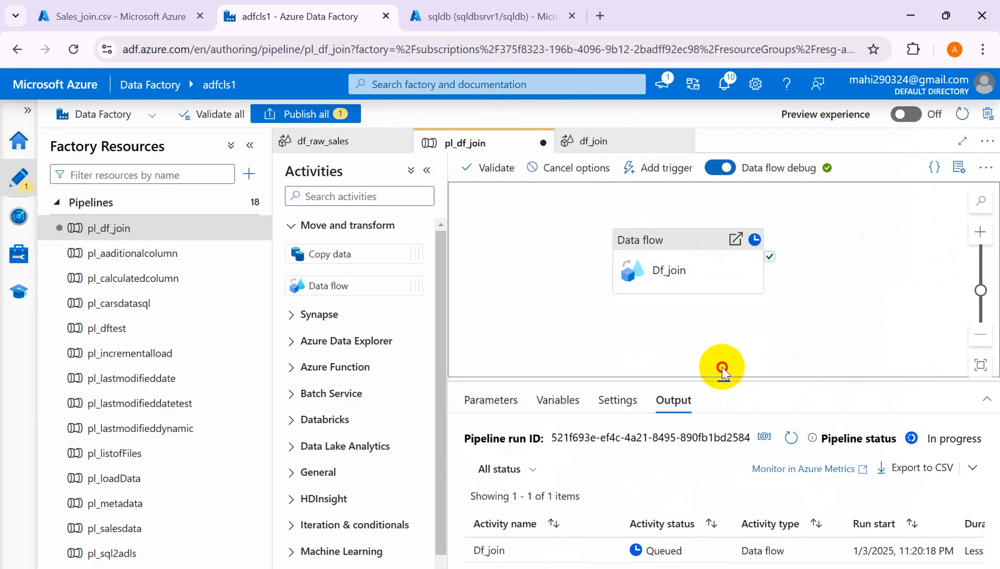
drag(722, 367, 721, 326)
- Refresh the run output until Df_join shows Succeeded, then go to the storage account
click(790, 383)
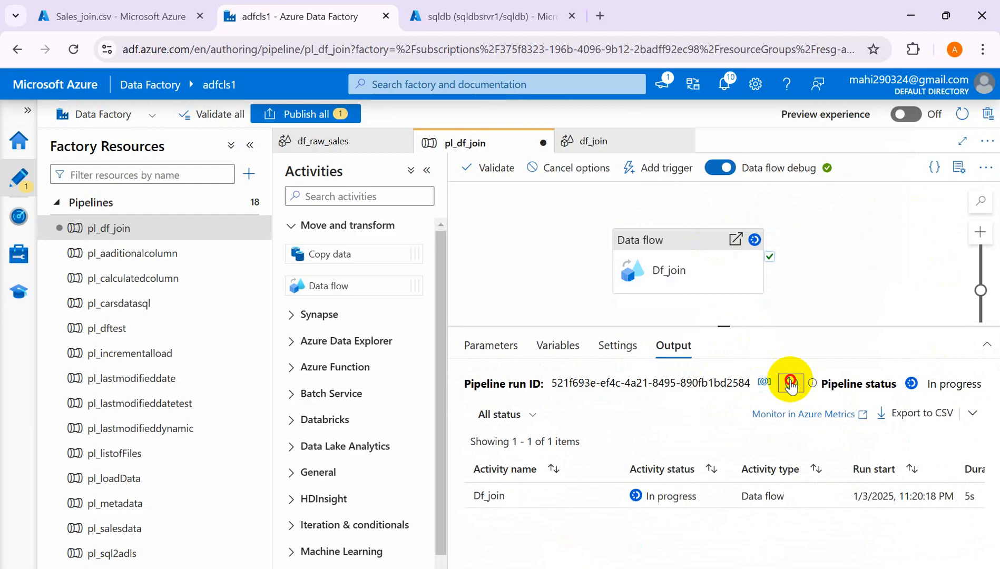
click(791, 383)
click(791, 383)
click(790, 383)
click(790, 383)
click(790, 383)
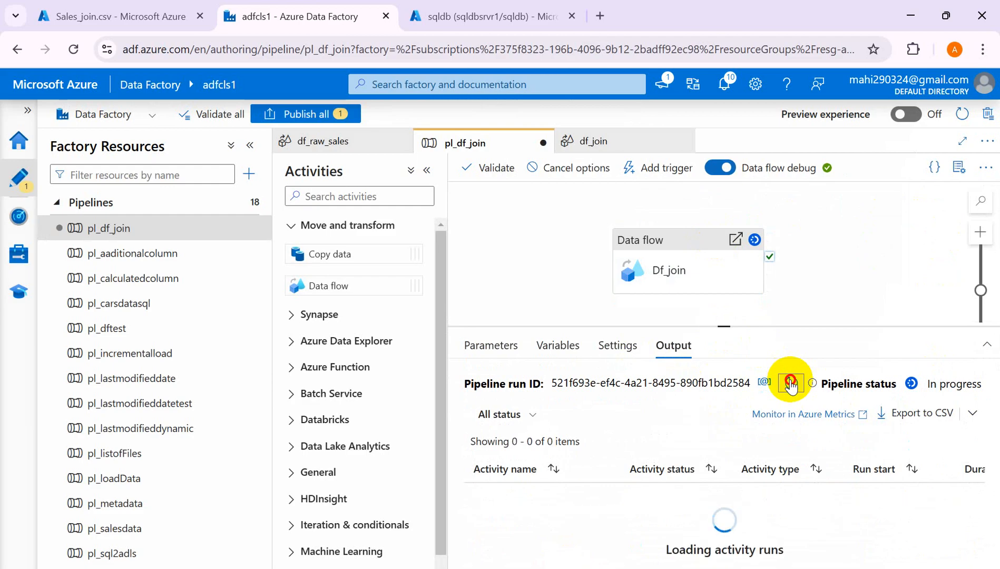
click(791, 383)
click(790, 383)
click(791, 383)
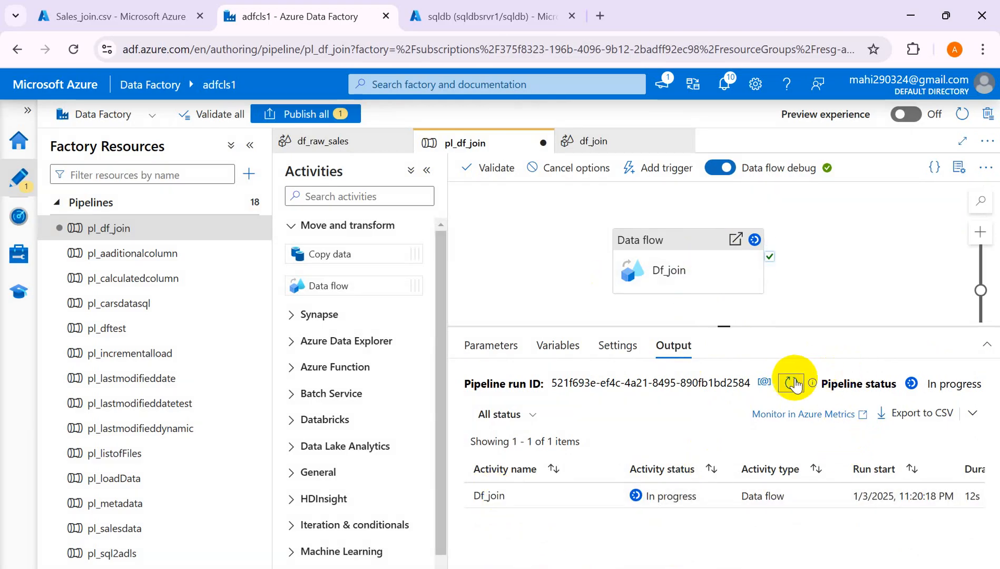
click(792, 383)
click(792, 383)
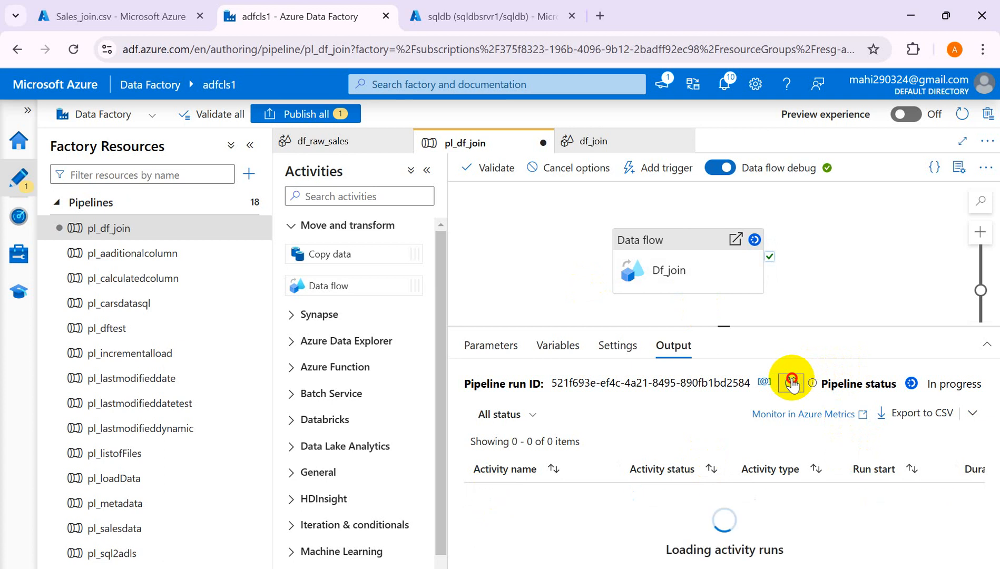
click(792, 383)
click(792, 383)
click(792, 384)
click(792, 383)
click(792, 383)
click(792, 384)
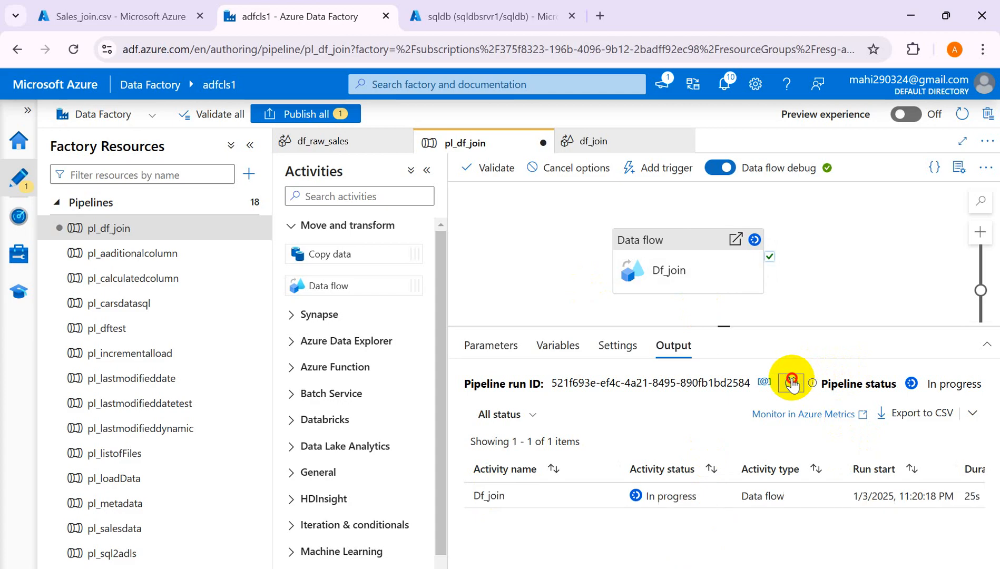
click(792, 383)
click(792, 383)
click(792, 383)
click(792, 383)
click(792, 383)
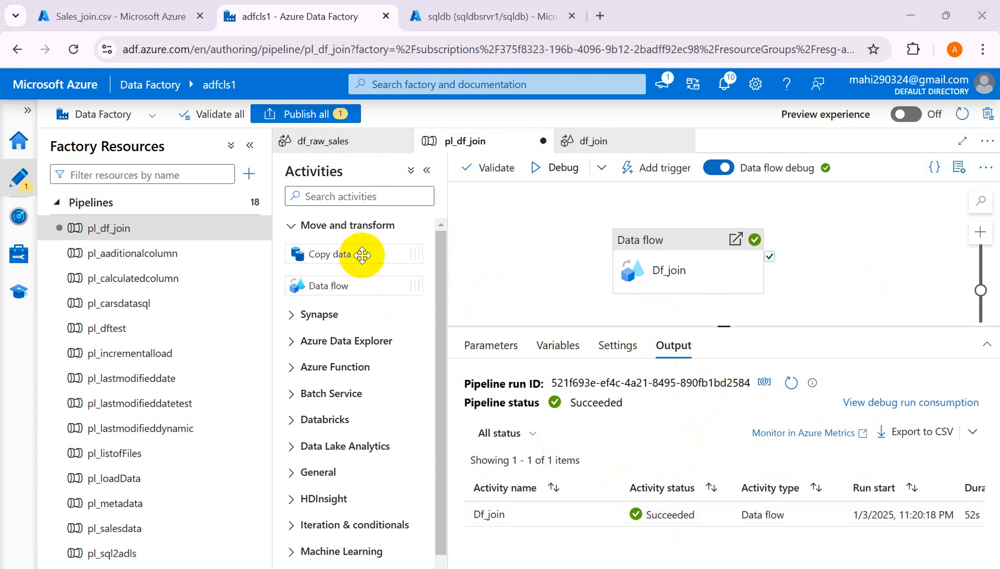
click(116, 17)
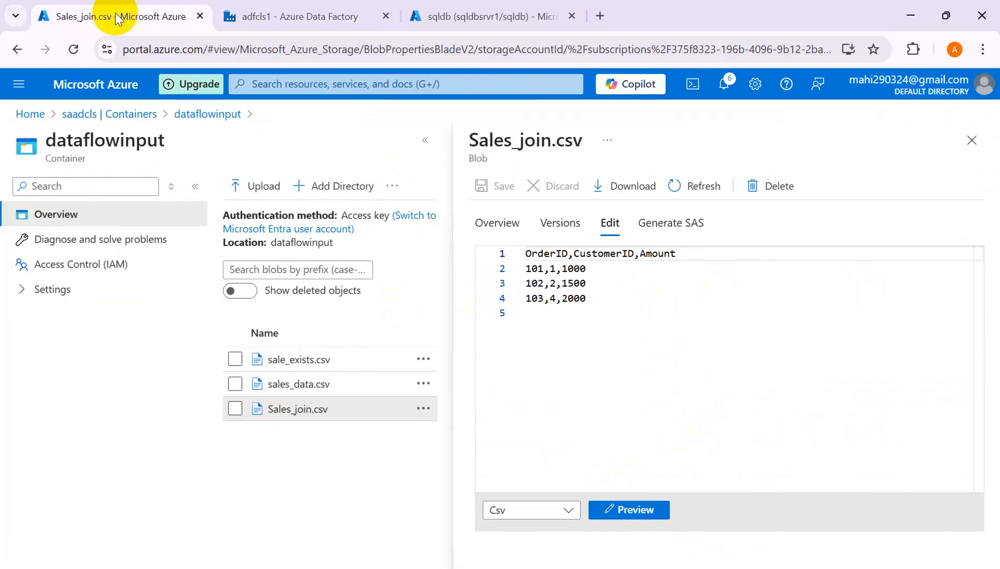
- Inspect the part-00000 CSV in dataflowoutput for the CustomerName and Location columns
click(143, 118)
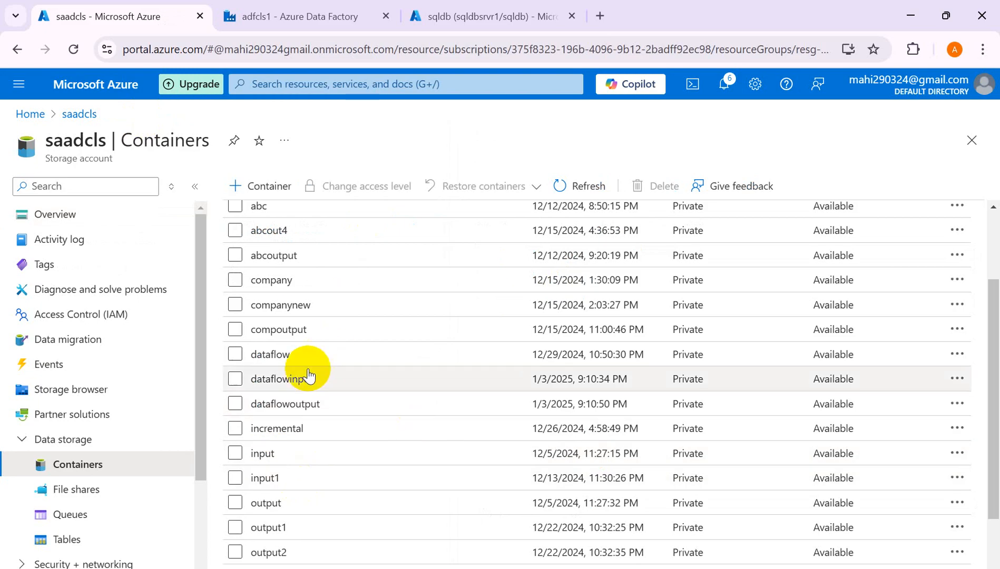
click(307, 406)
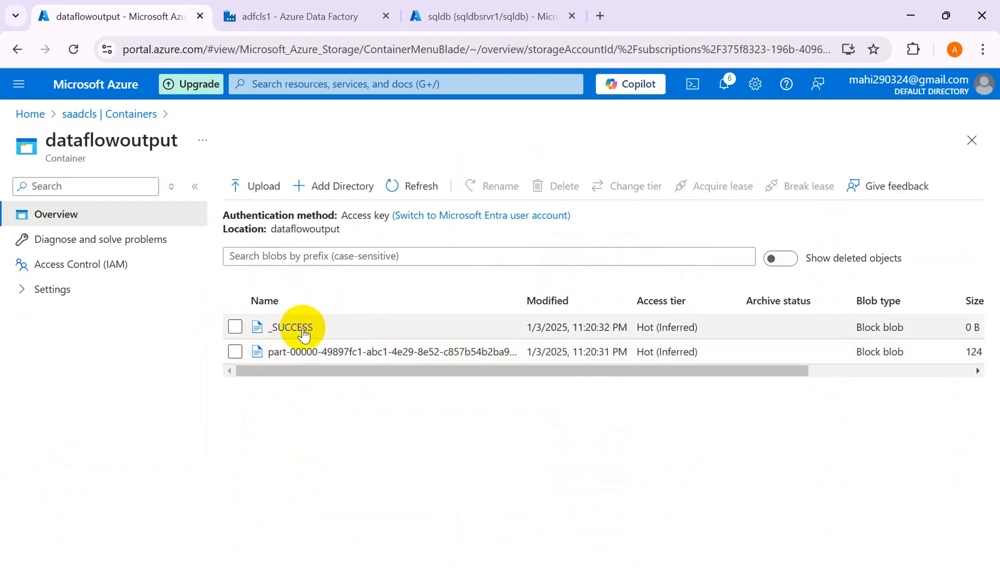
click(363, 352)
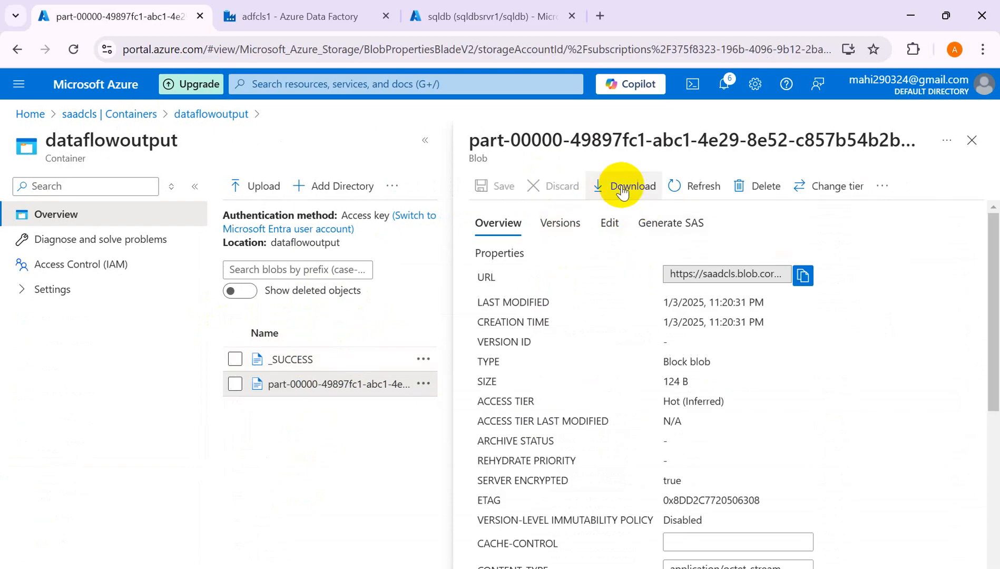
click(609, 223)
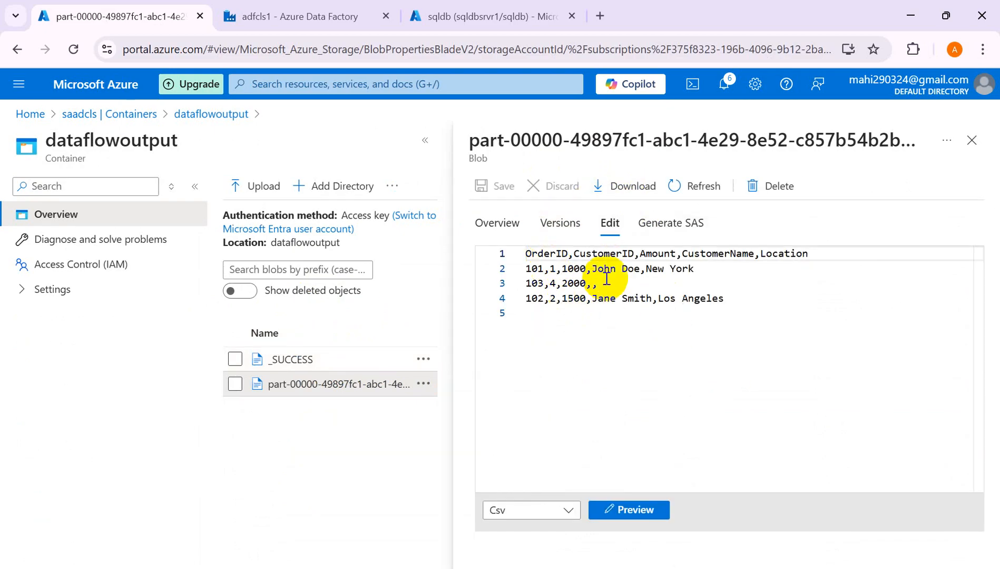
click(971, 146)
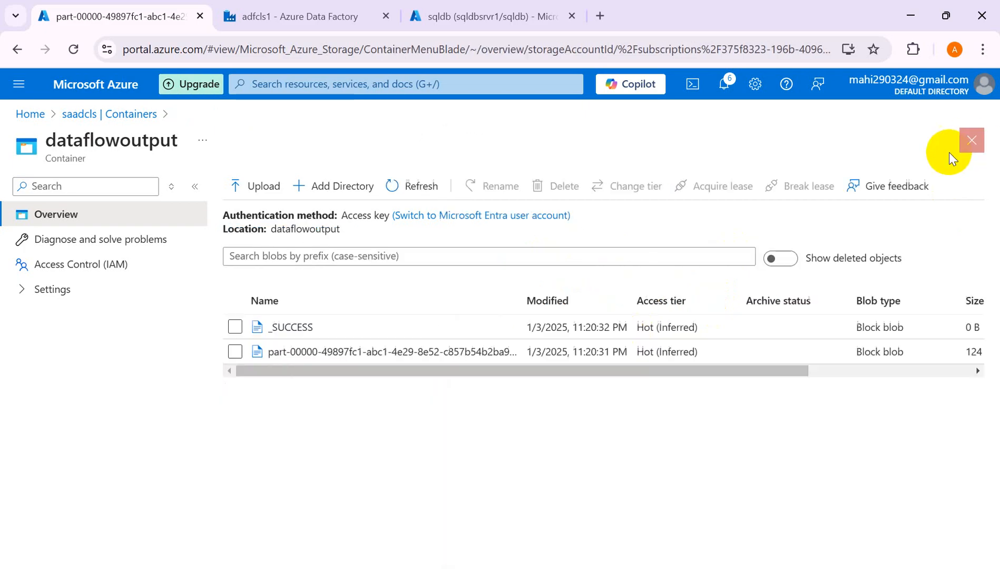
- Check the _SUCCESS marker file, then return to the Data Factory pipeline
click(306, 328)
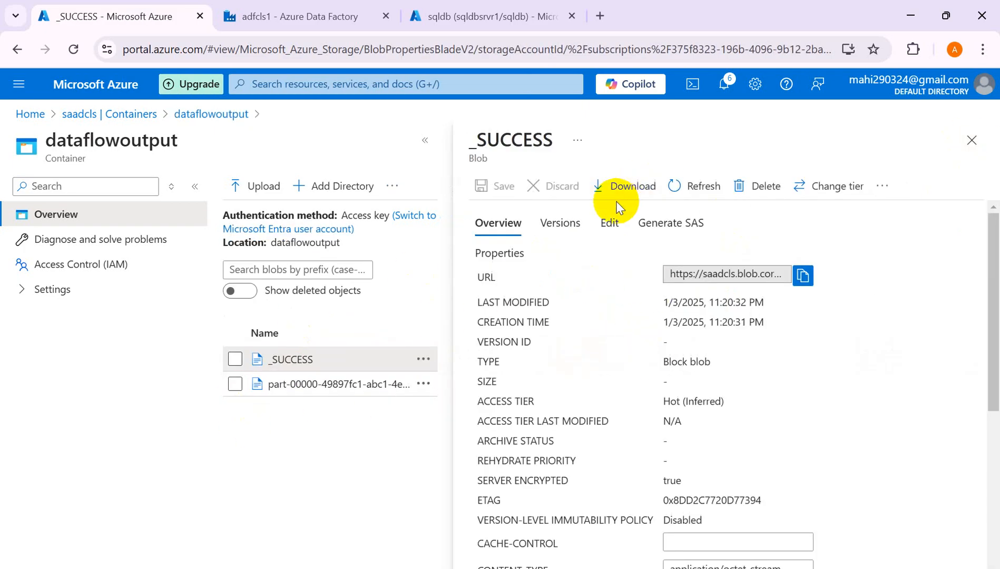
click(615, 224)
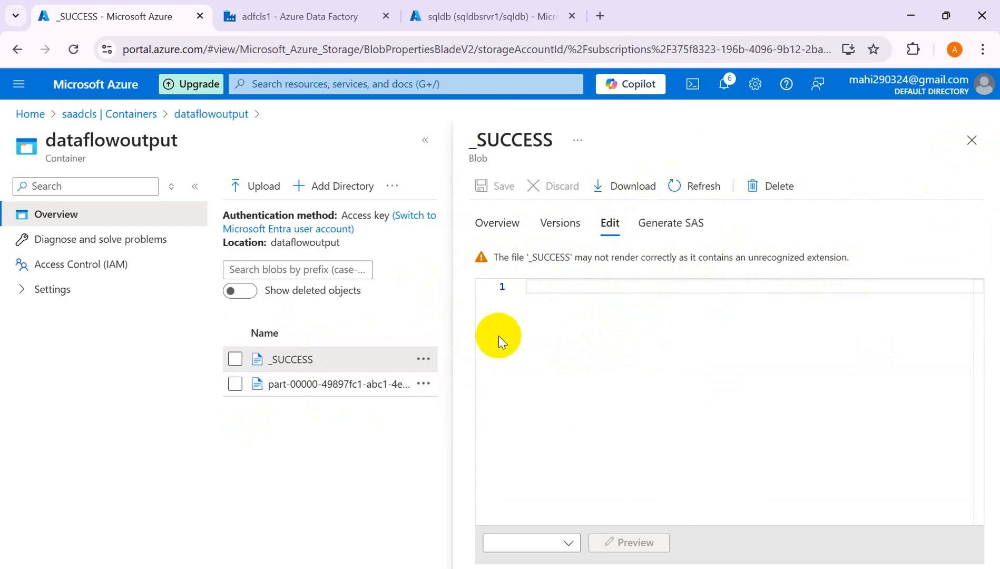
click(973, 140)
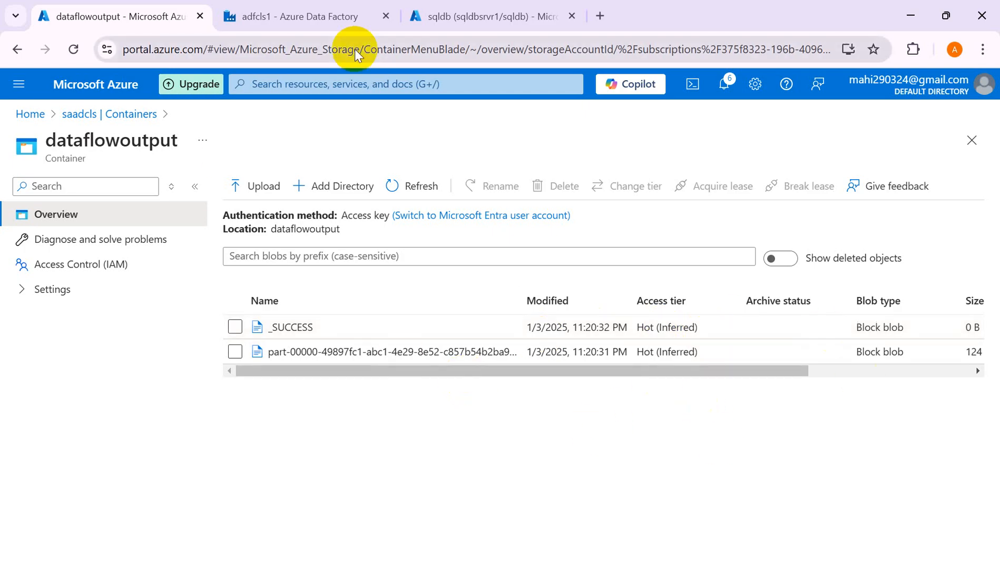
click(299, 18)
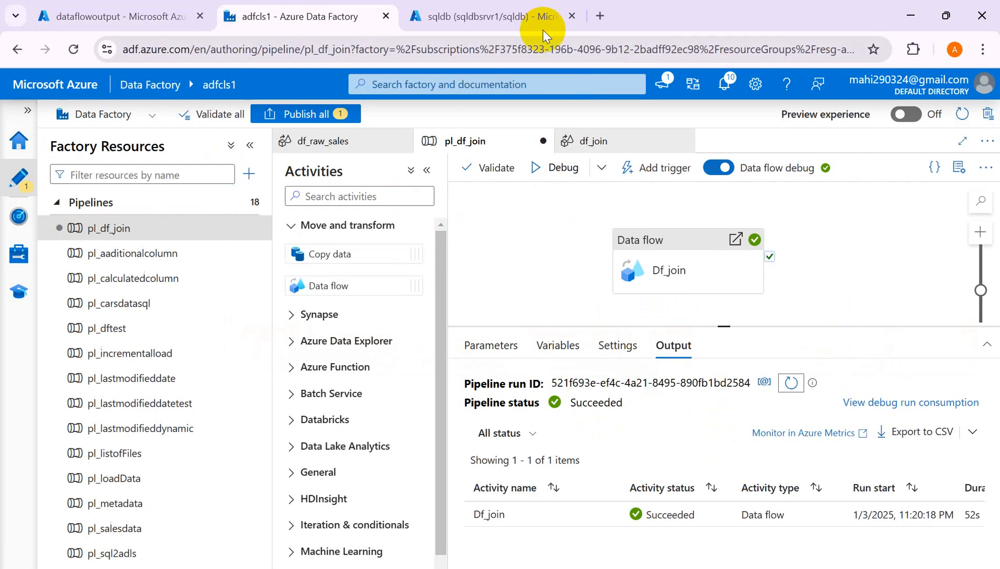
click(498, 22)
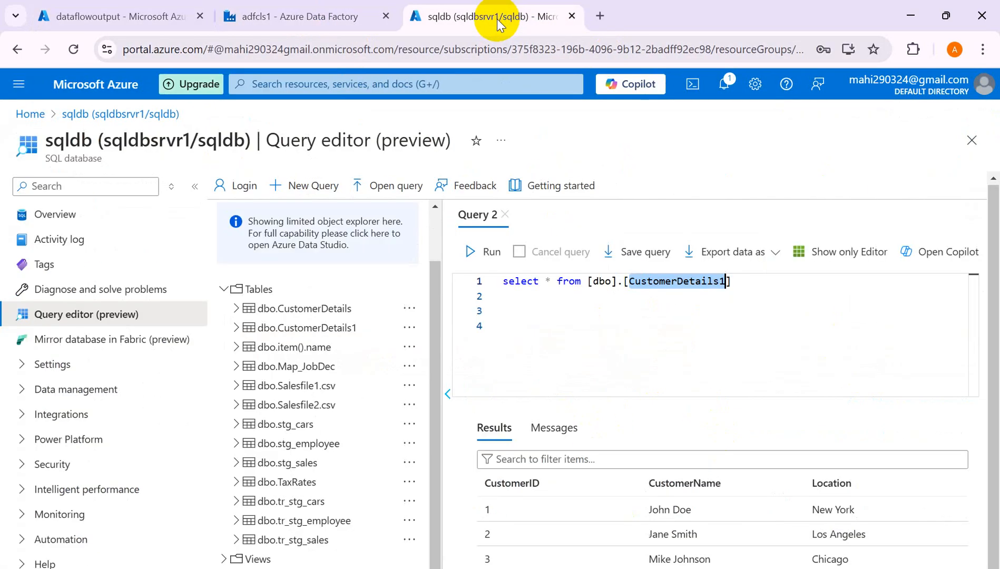
click(744, 284)
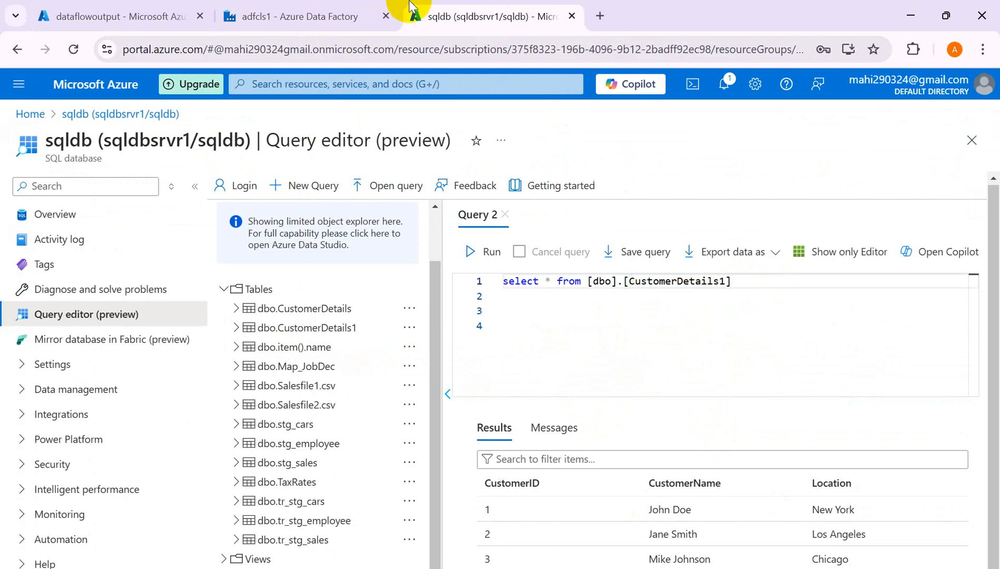
click(284, 18)
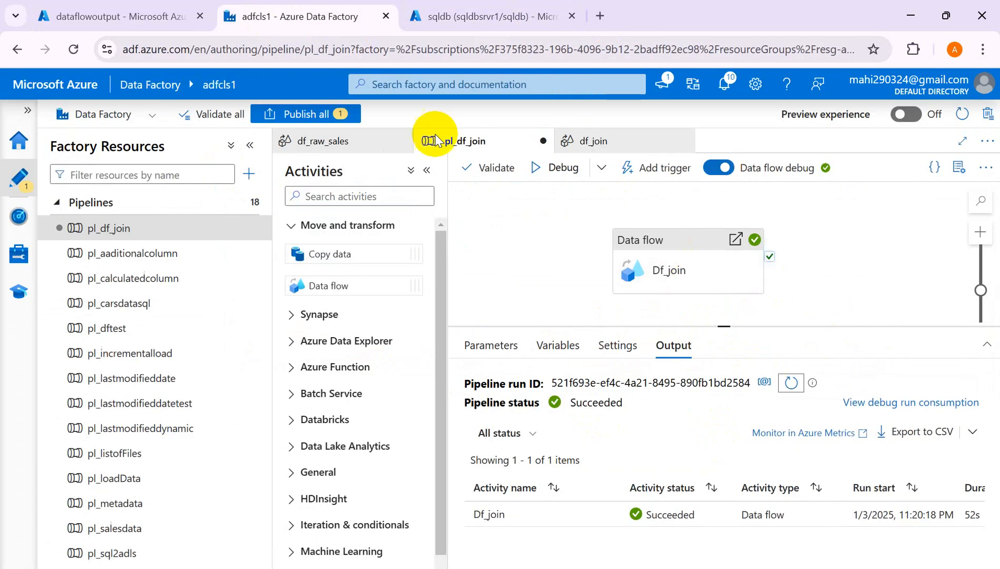